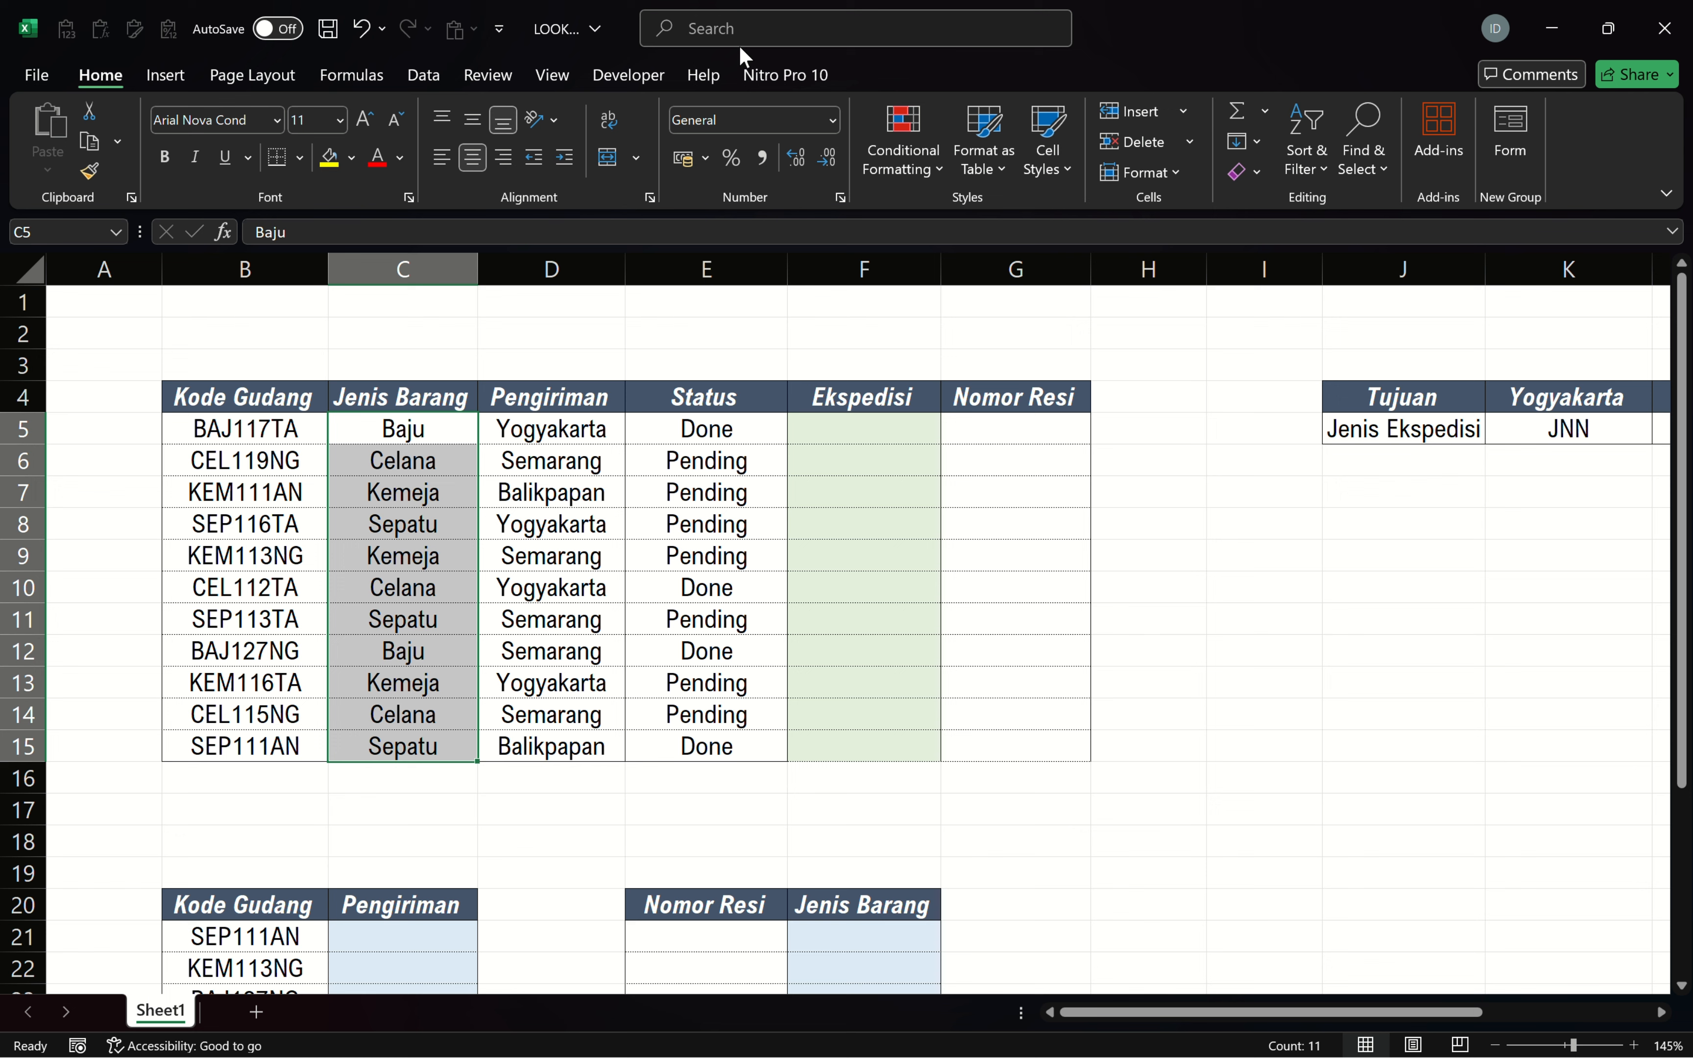
Examine the Pengiriman, Status and Ekspedisi columns of the shipment table.
key(Right)
key(Right)
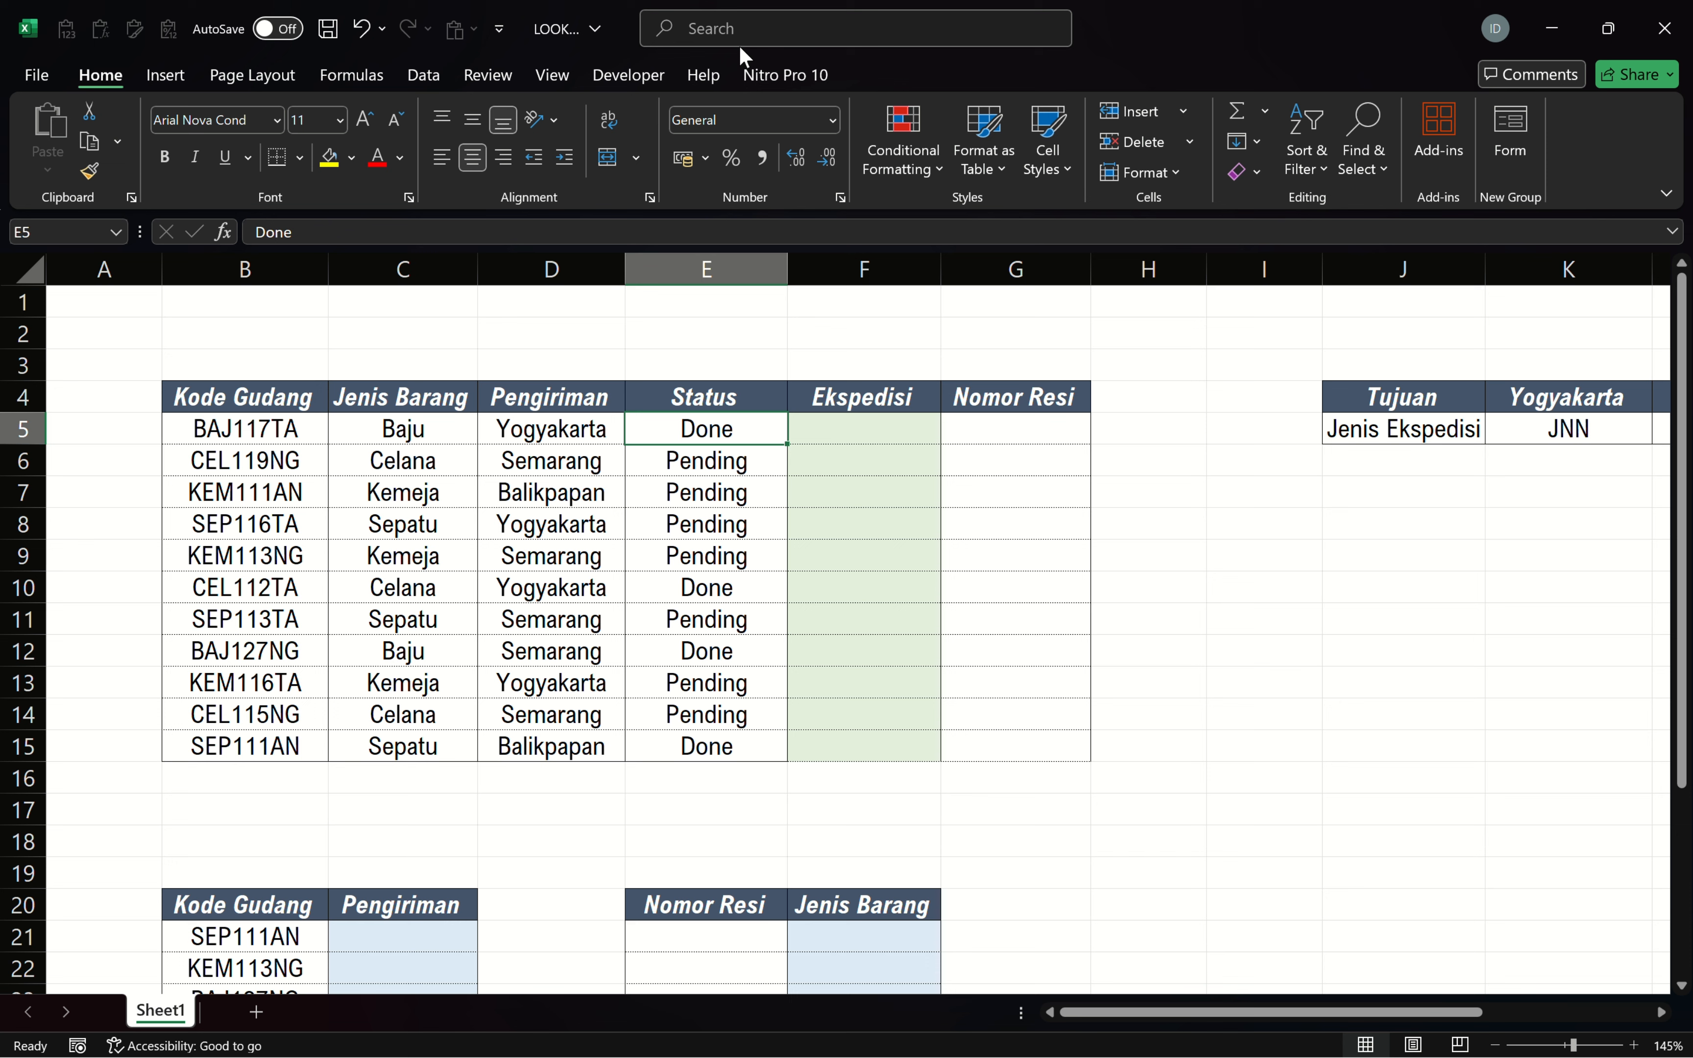
key(Right)
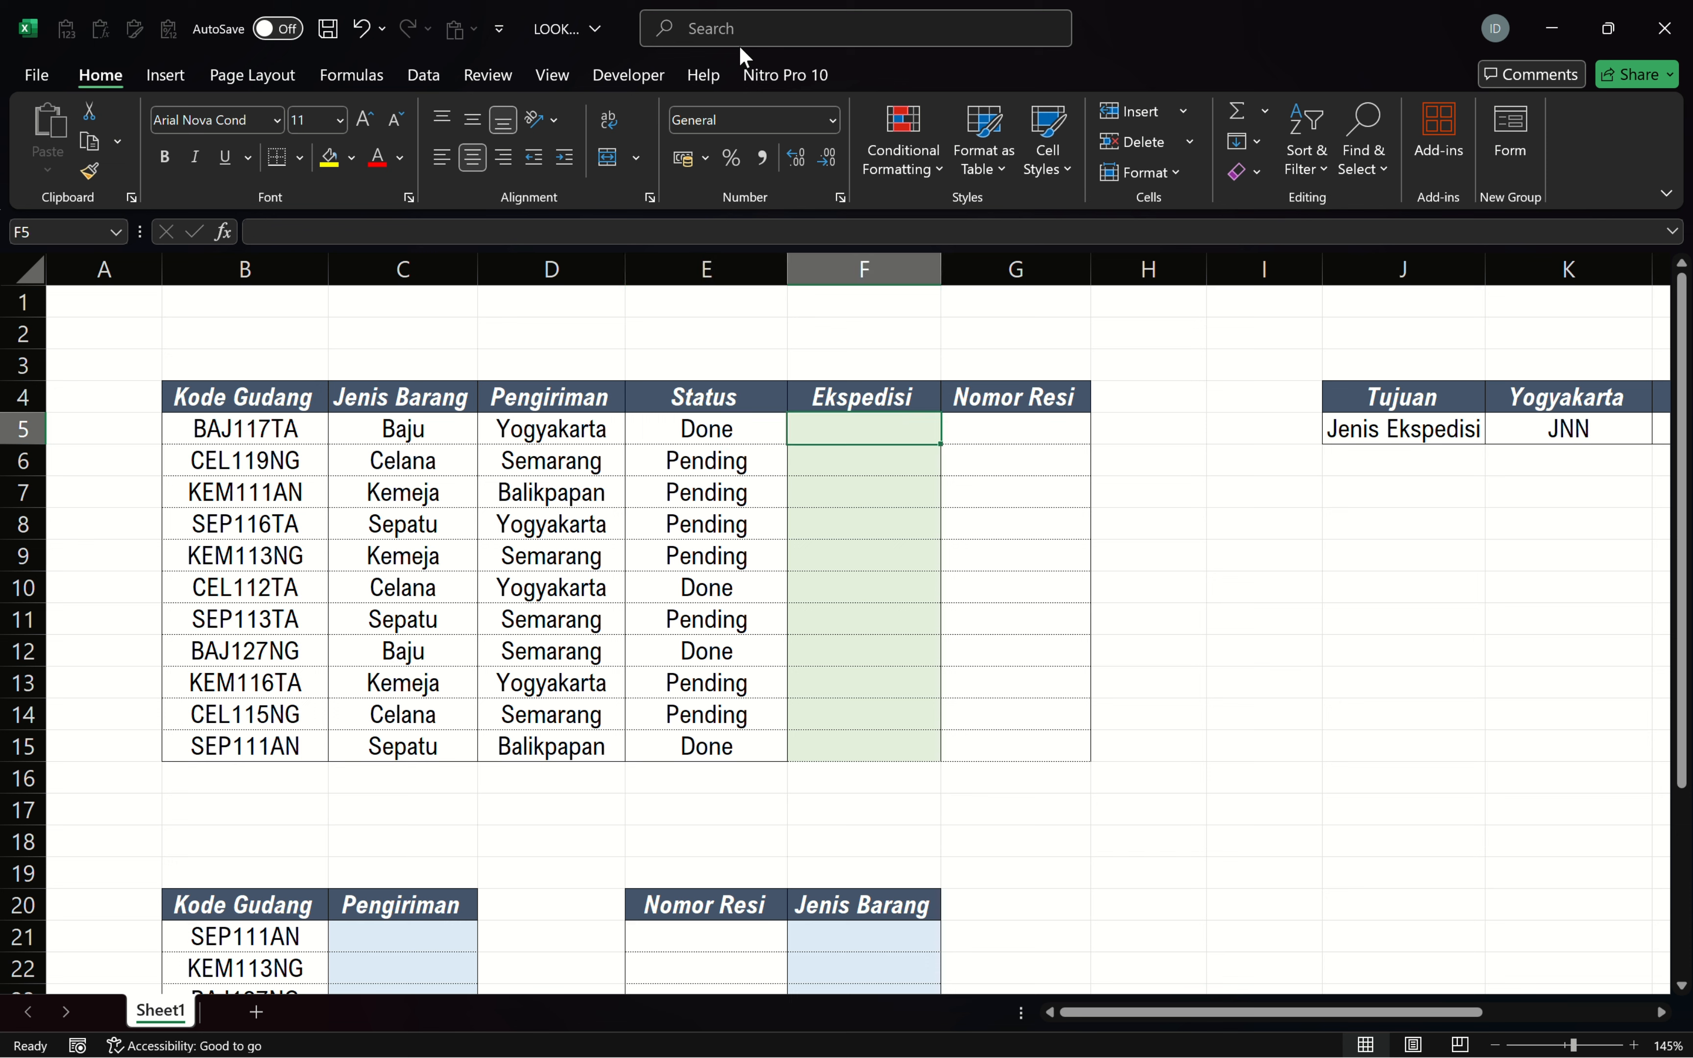
key(Left)
key(Left)
key(ctrl+shift+Down)
key(Right)
key(Right)
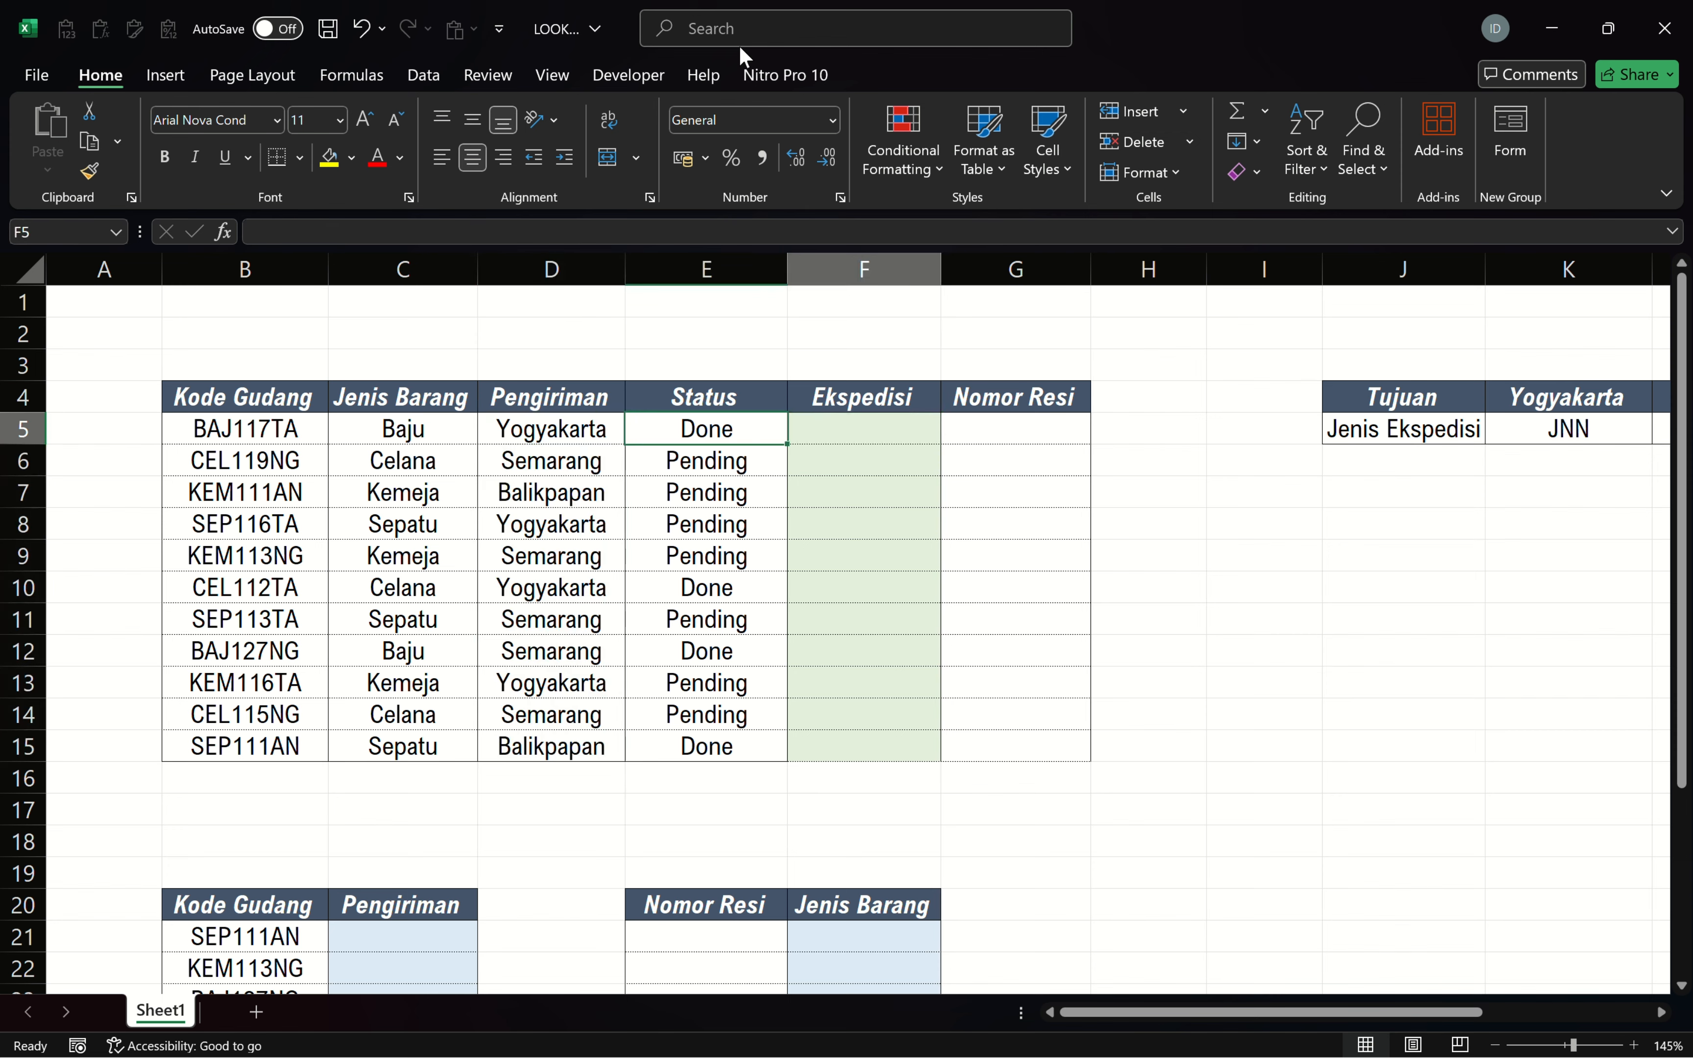
Examine the destination headings in row 4 of the Tujuan table beside the shipment table.
key(Right)
key(Right)
key(Right)
key(Right)
key(Right)
key(Right)
key(Right)
key(Right)
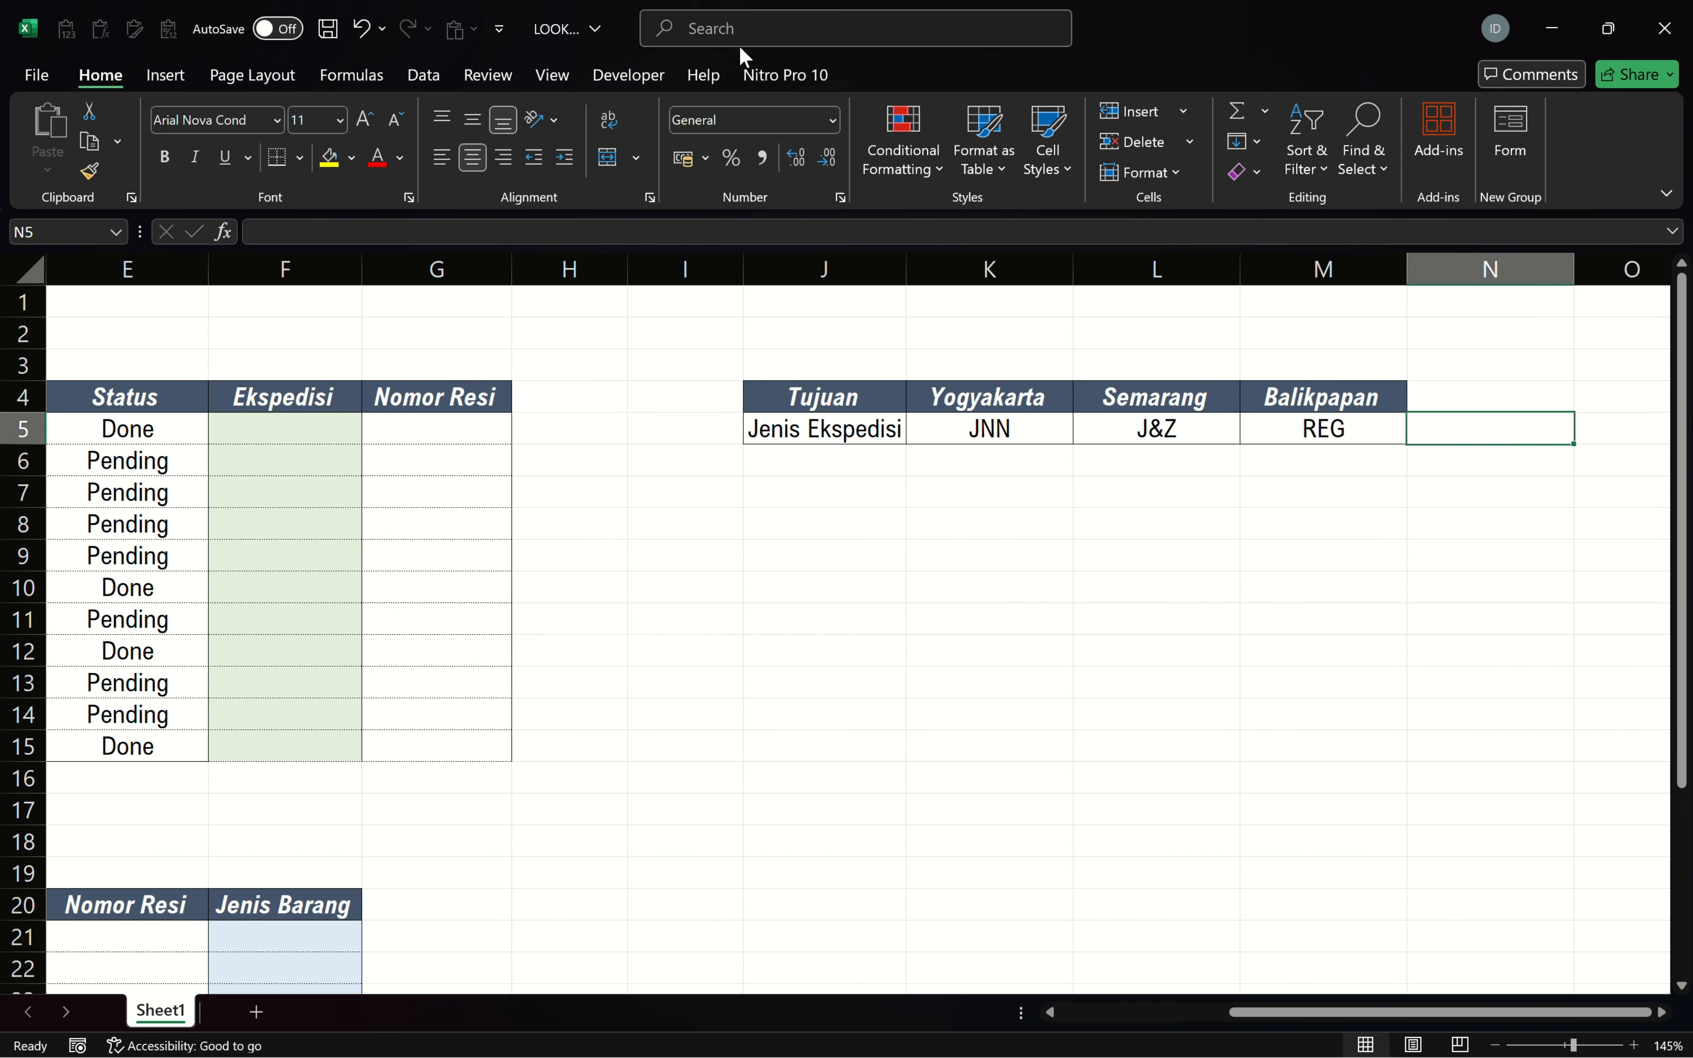
key(Left)
key(Left)
key(Up)
key(Left)
key(Left)
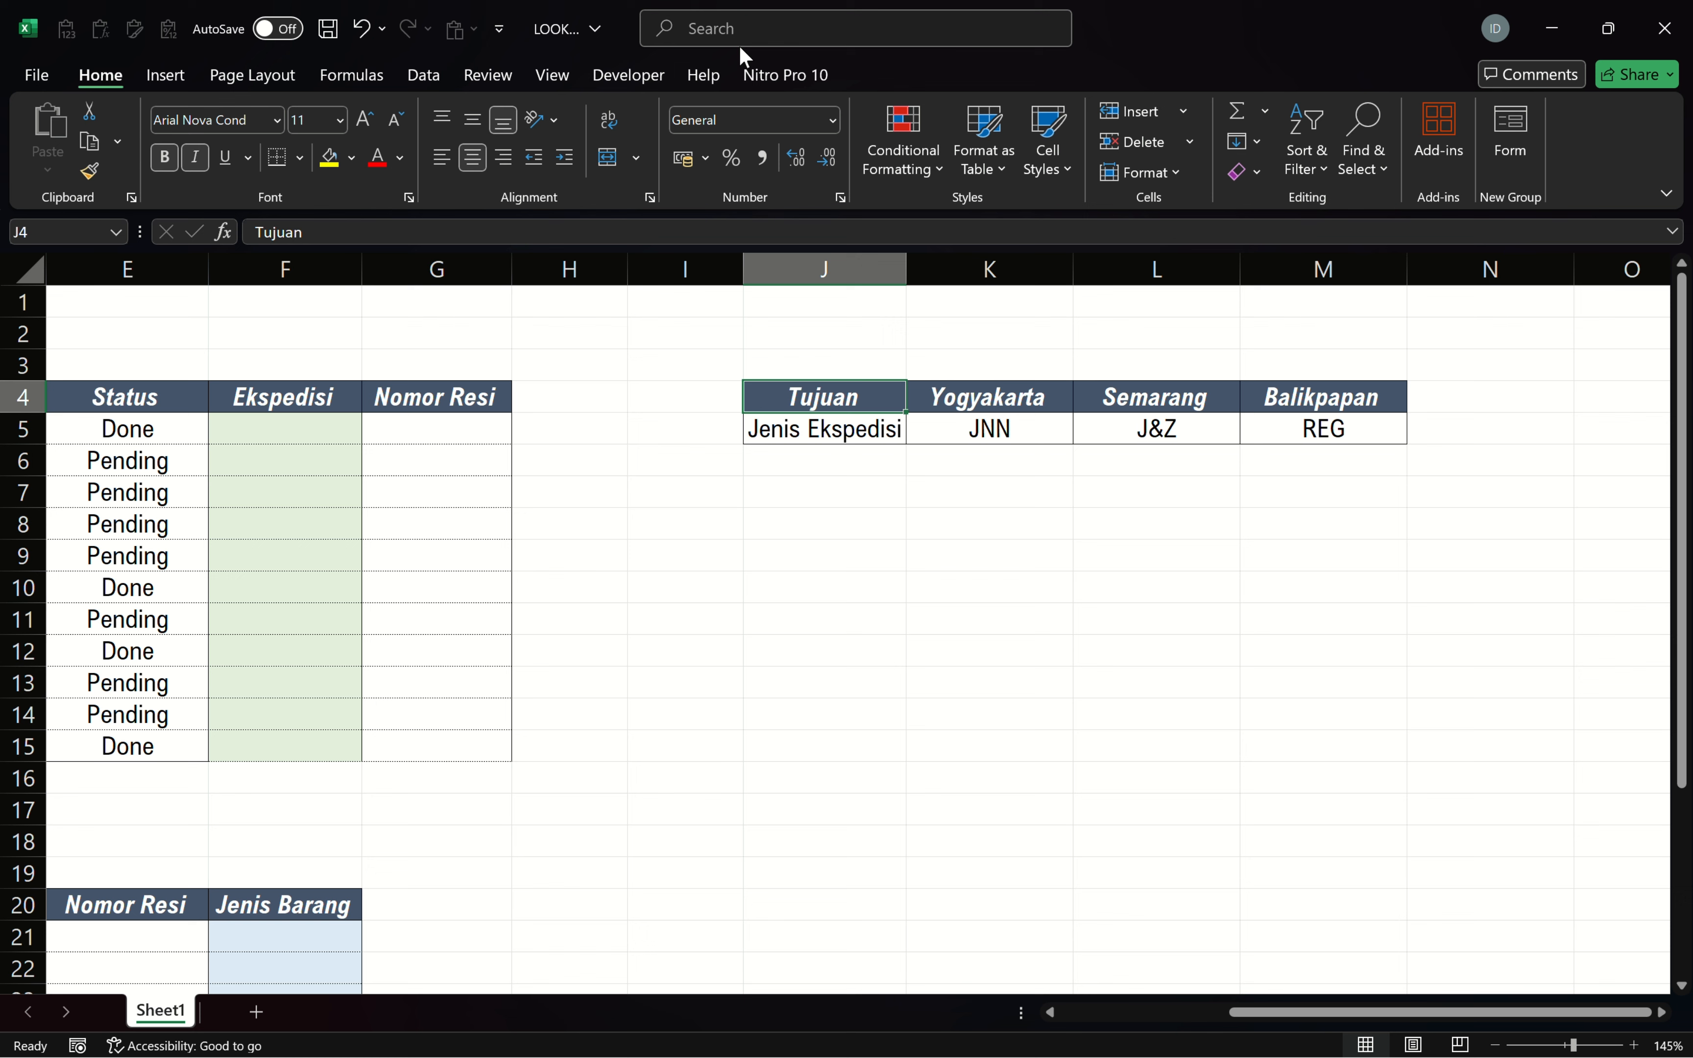
key(Right)
key(Right)
key(Right)
Review the Jenis Ekspedisi row of the Tujuan table for the courier assigned to each destination.
key(Down)
key(Left)
key(Left)
key(Left)
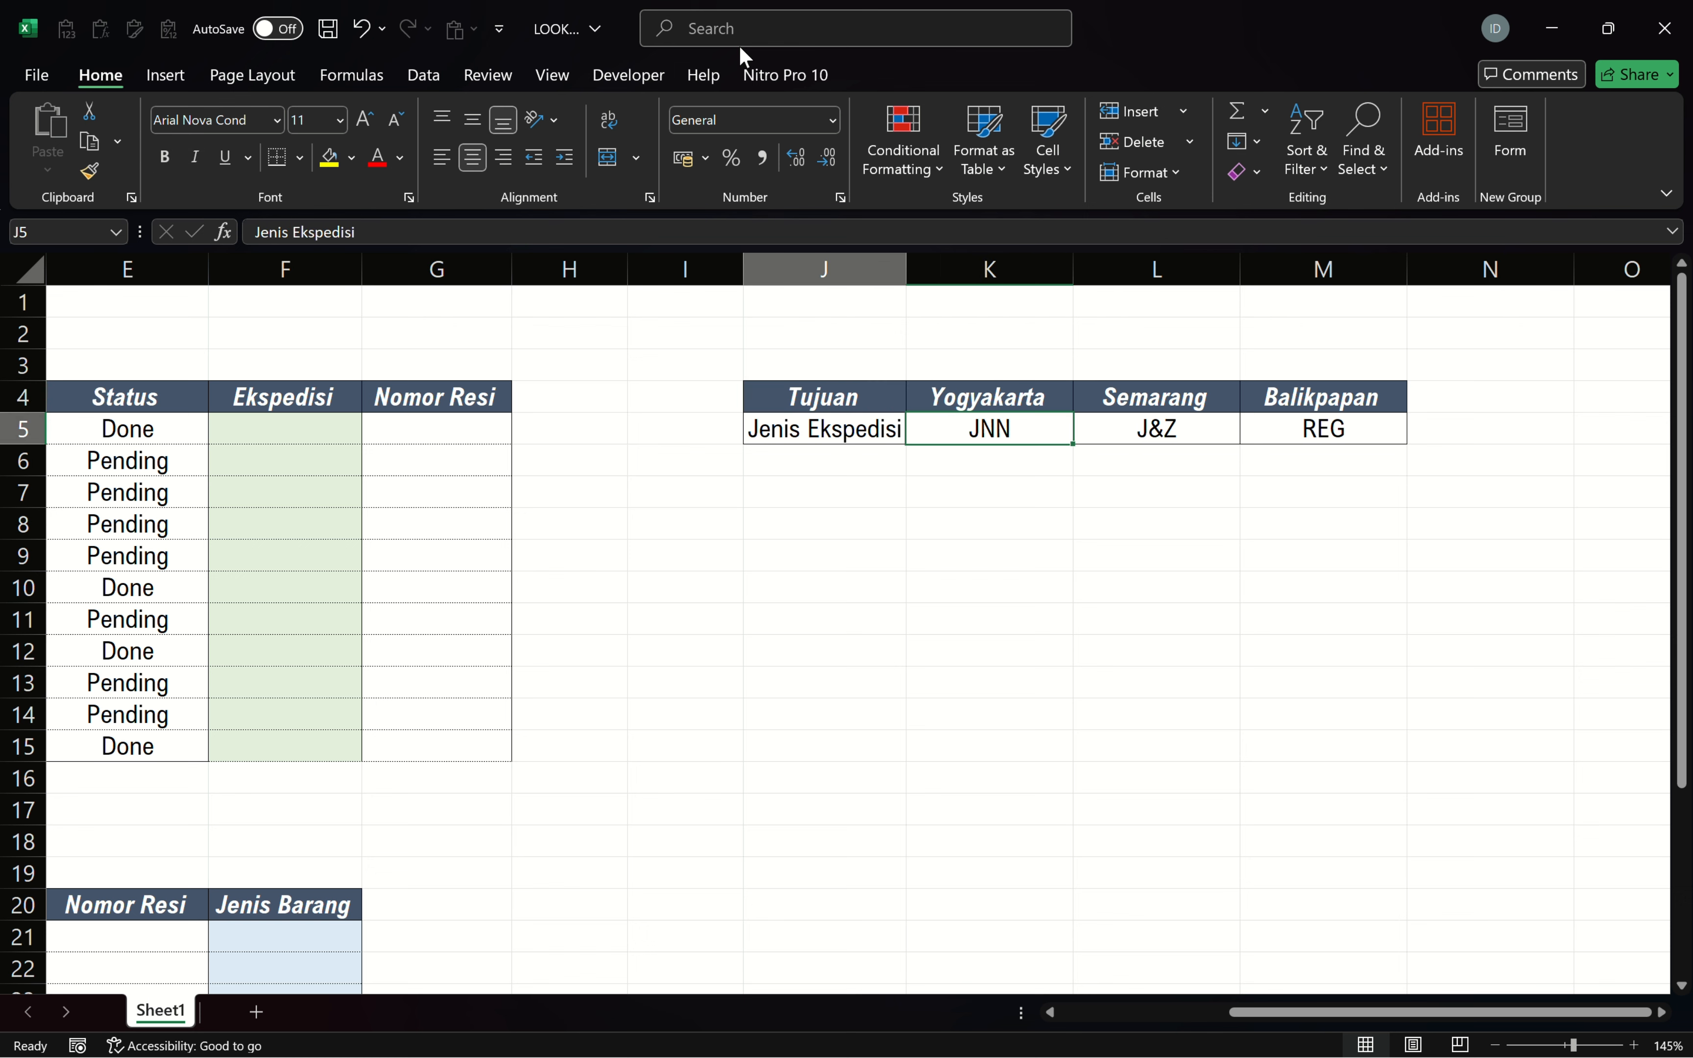
key(Right)
key(Right)
key(Right)
key(Right)
key(Left)
key(Left)
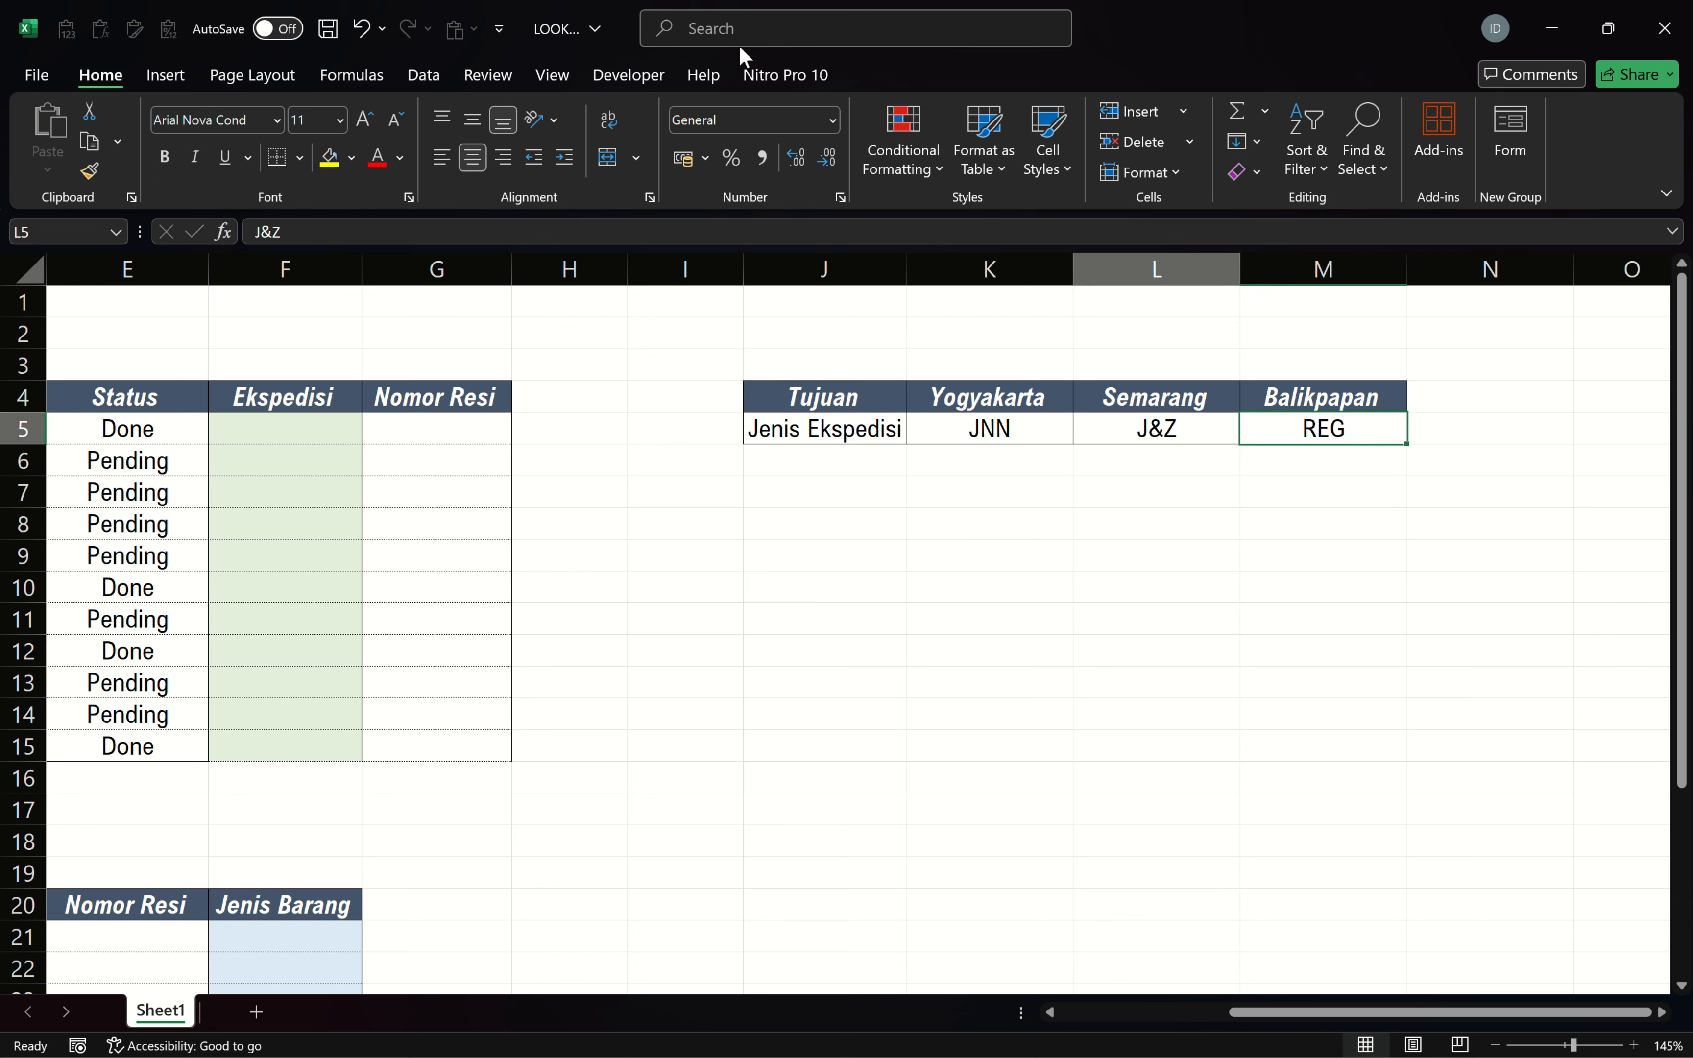
key(Left)
key(Left)
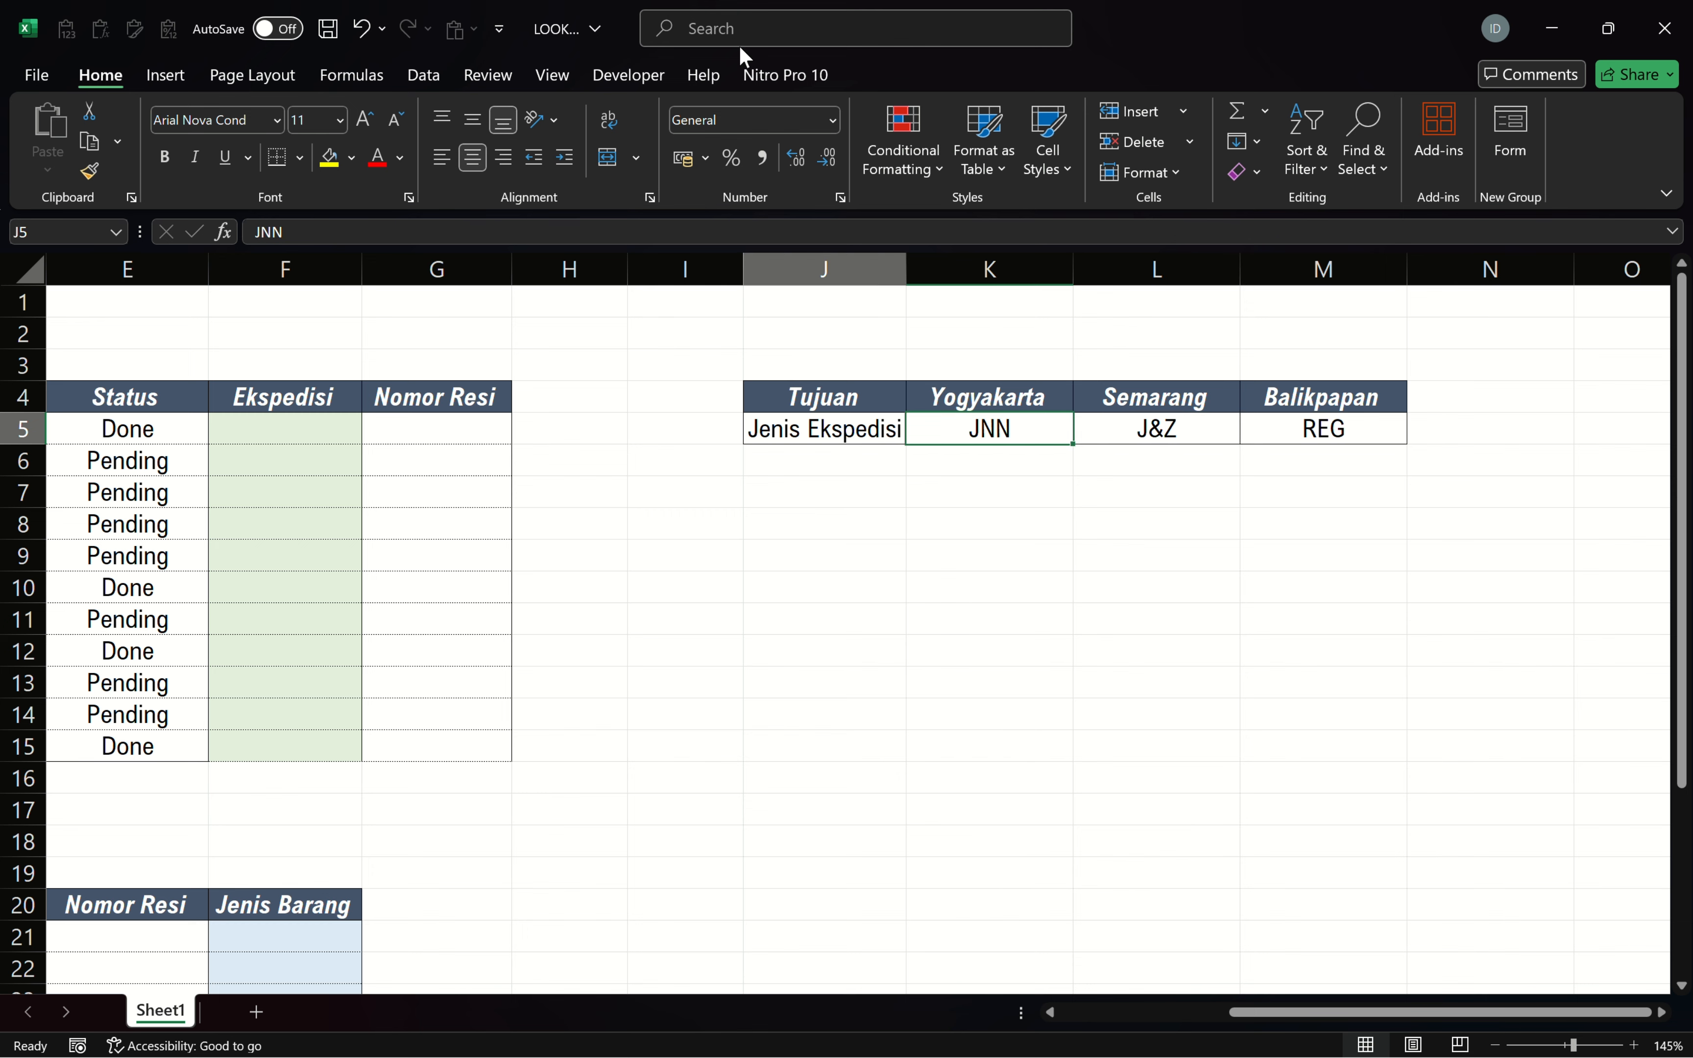
Select the entire Tujuan and Jenis Ekspedisi reference table, J4:M5, to check its extent.
key(Home)
key(Right)
key(Right)
key(Right)
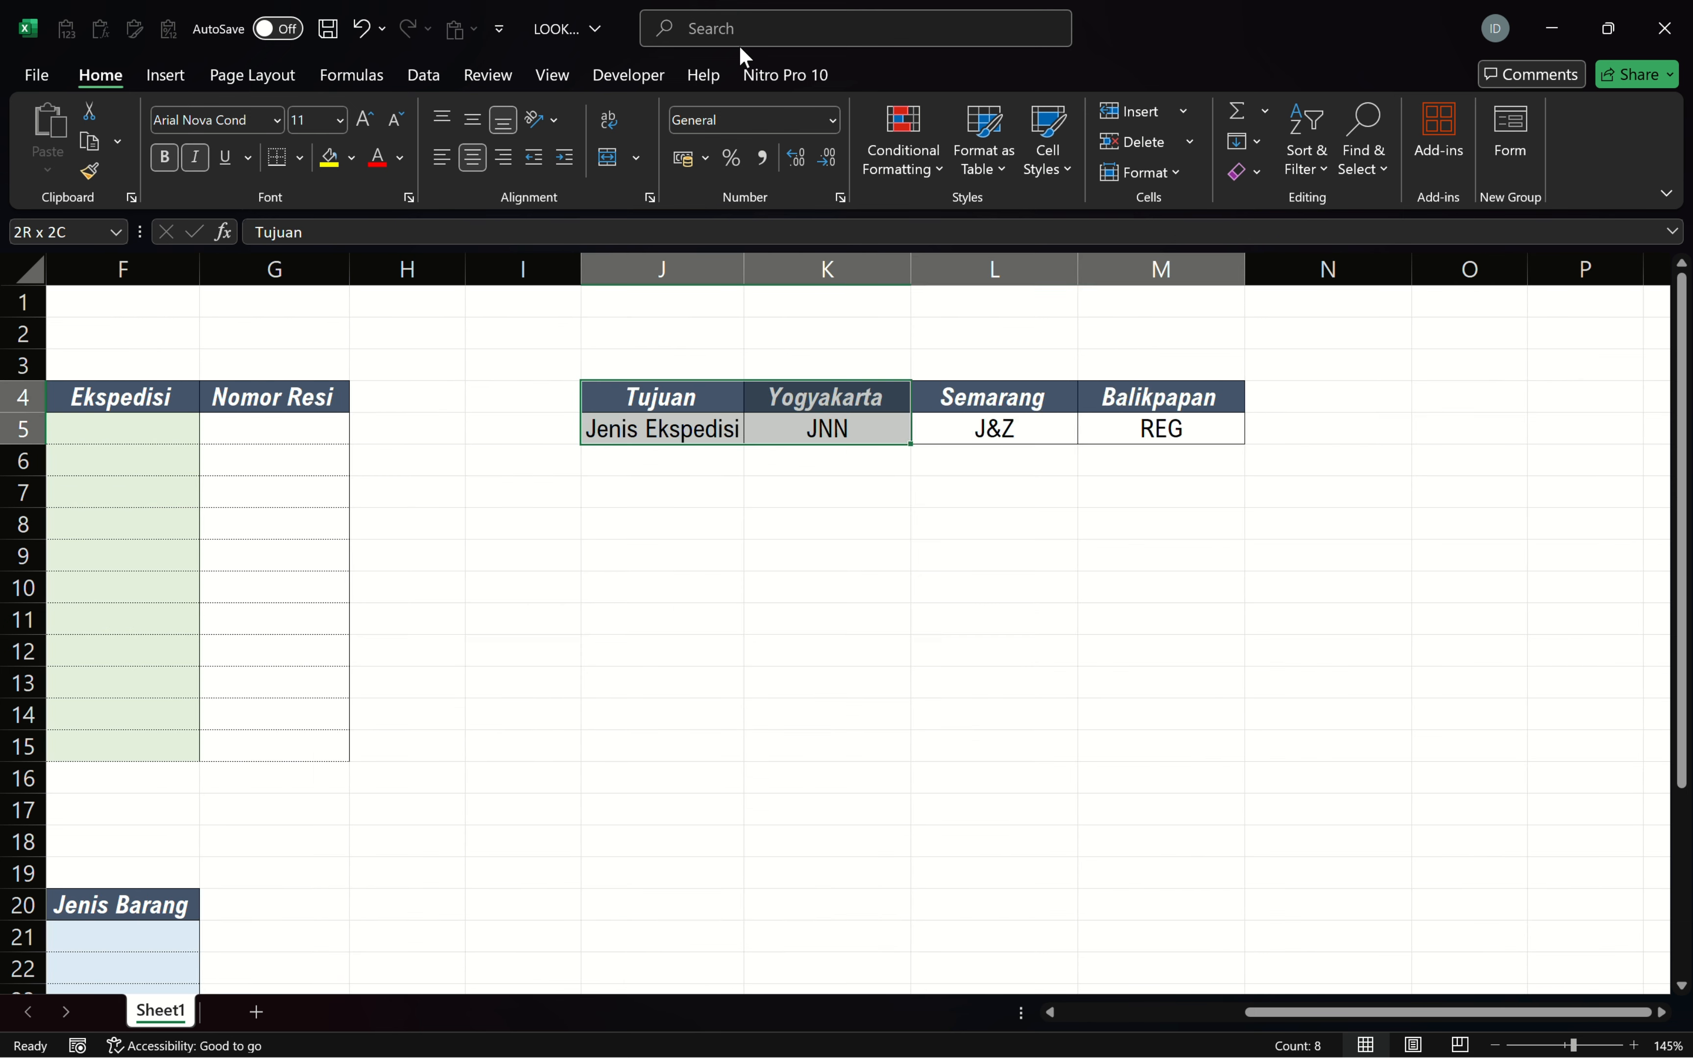
key(shift+Right)
key(shift+Right)
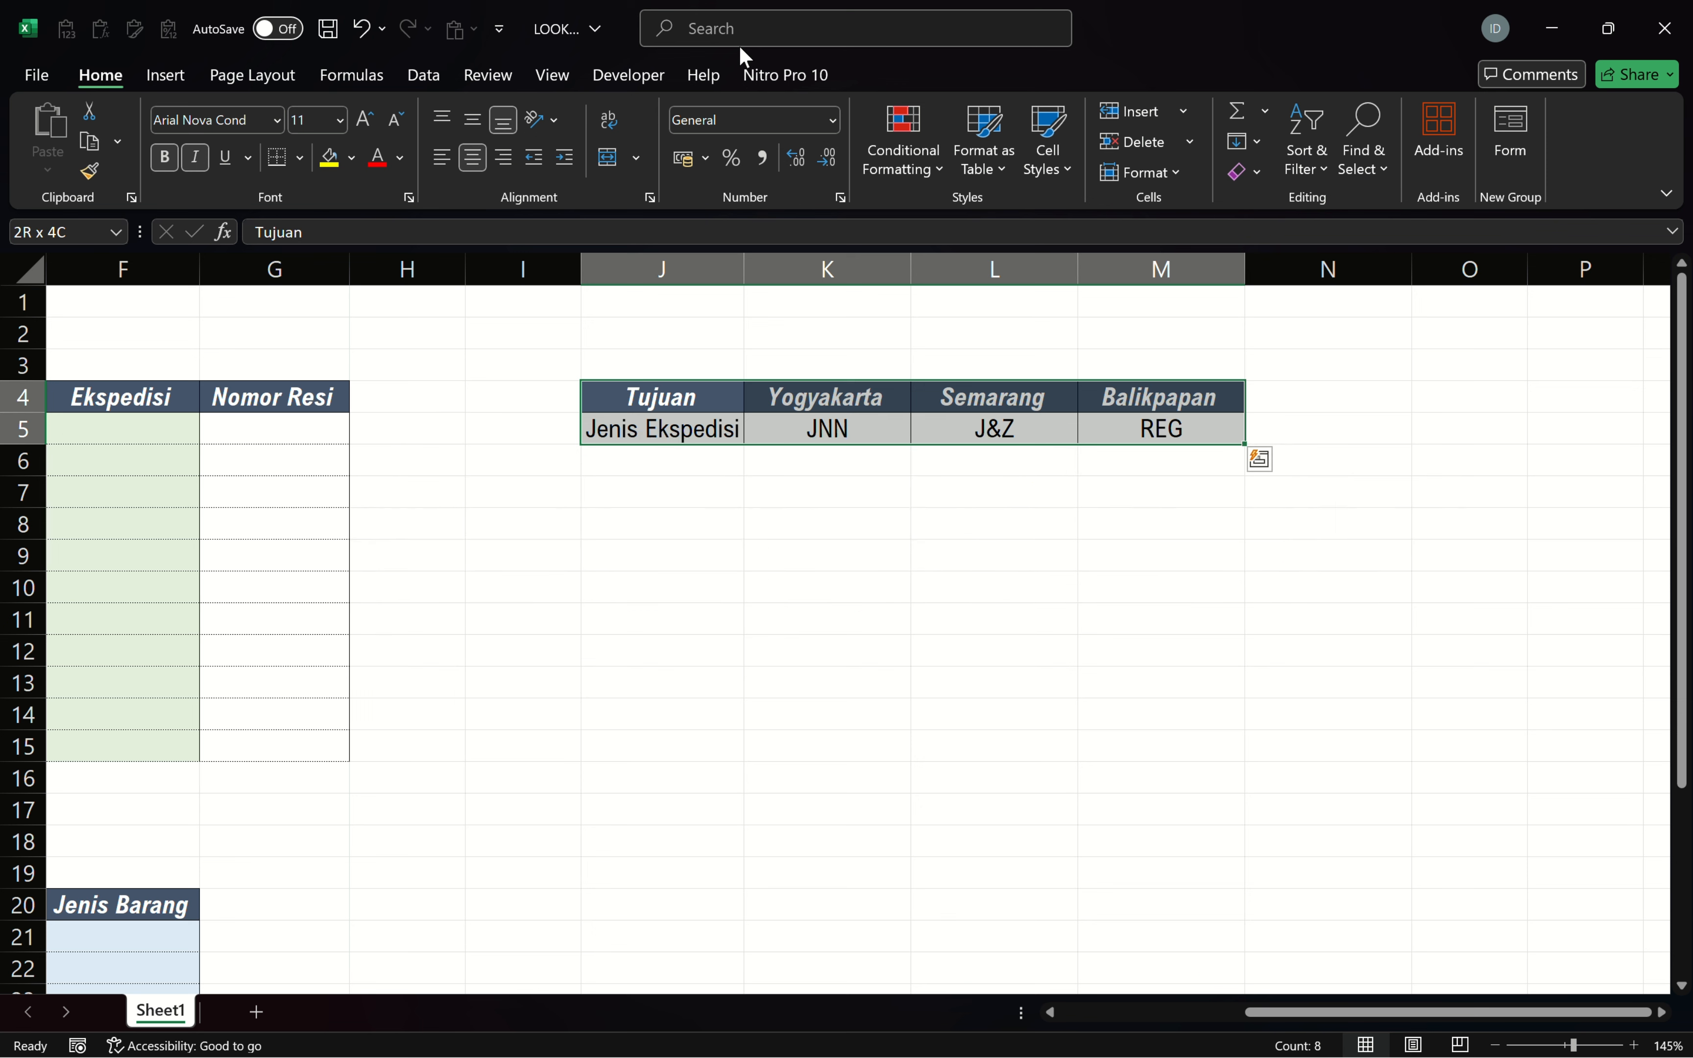
Select the Pengiriman values D5:D15 in the shipment table to review them as lookup values.
key(Left)
key(Left)
key(Left)
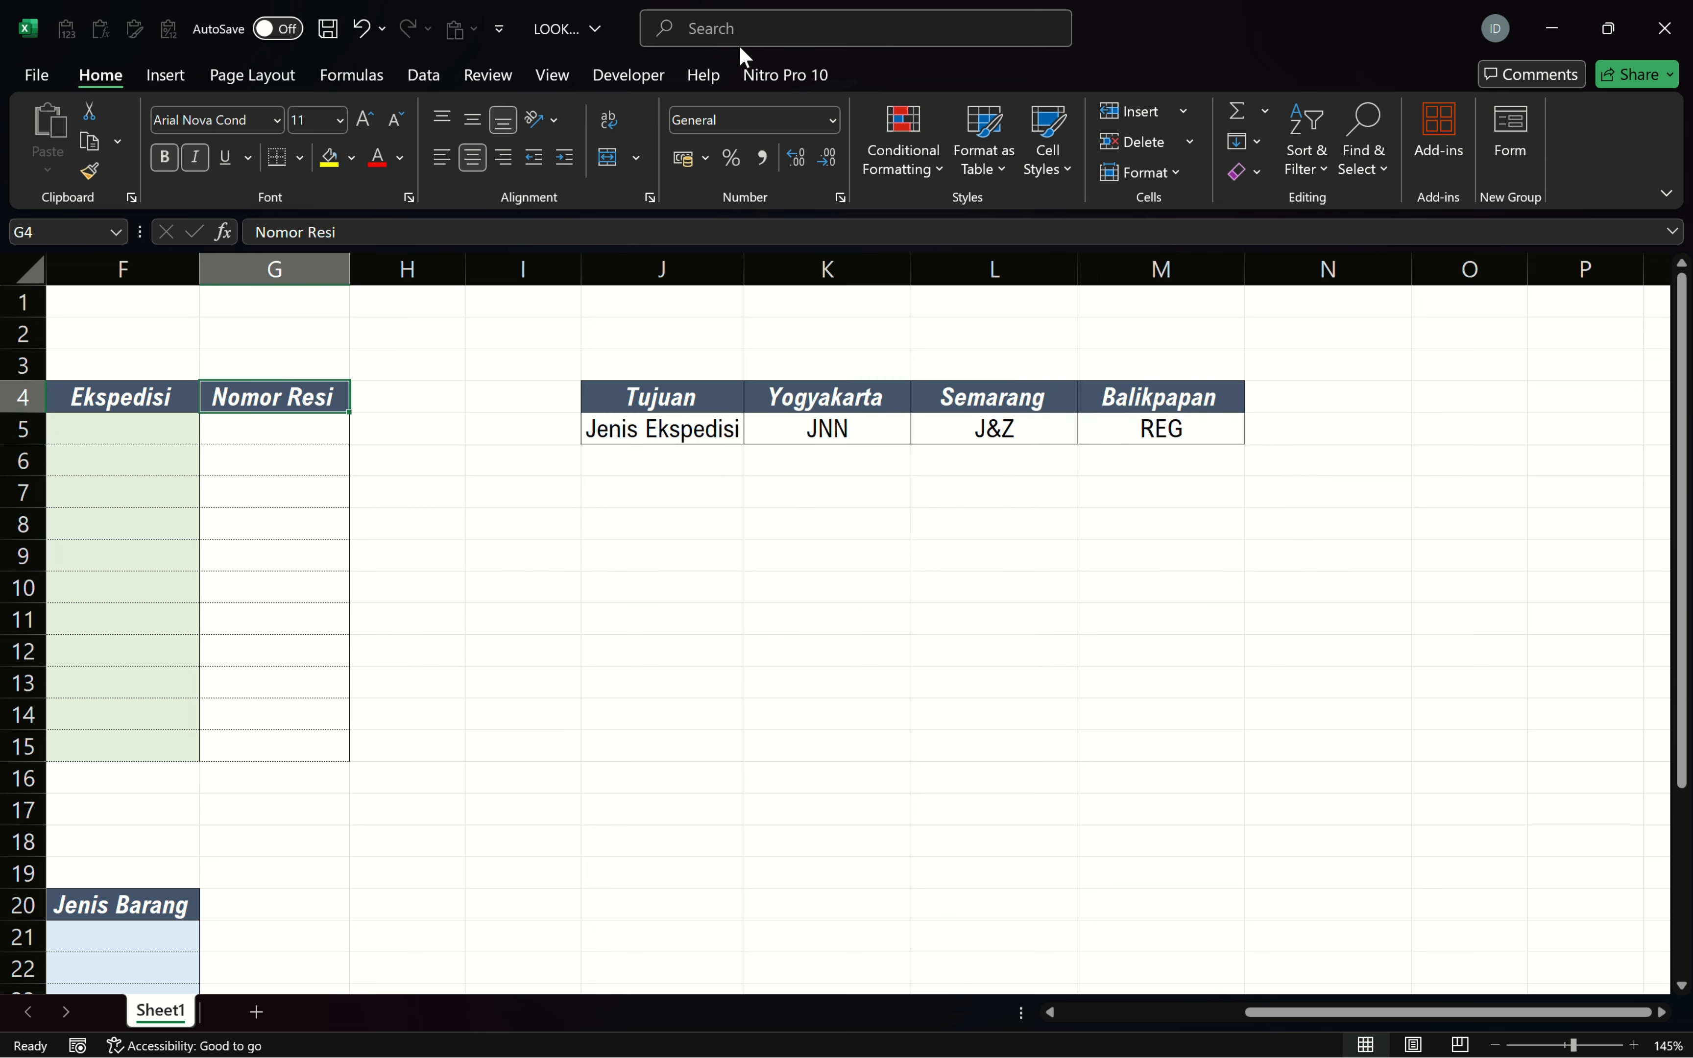
key(Left)
key(Left)
key(Left)
key(Left)
key(Left)
key(Right)
key(Right)
key(Down)
key(ctrl+shift+Down)
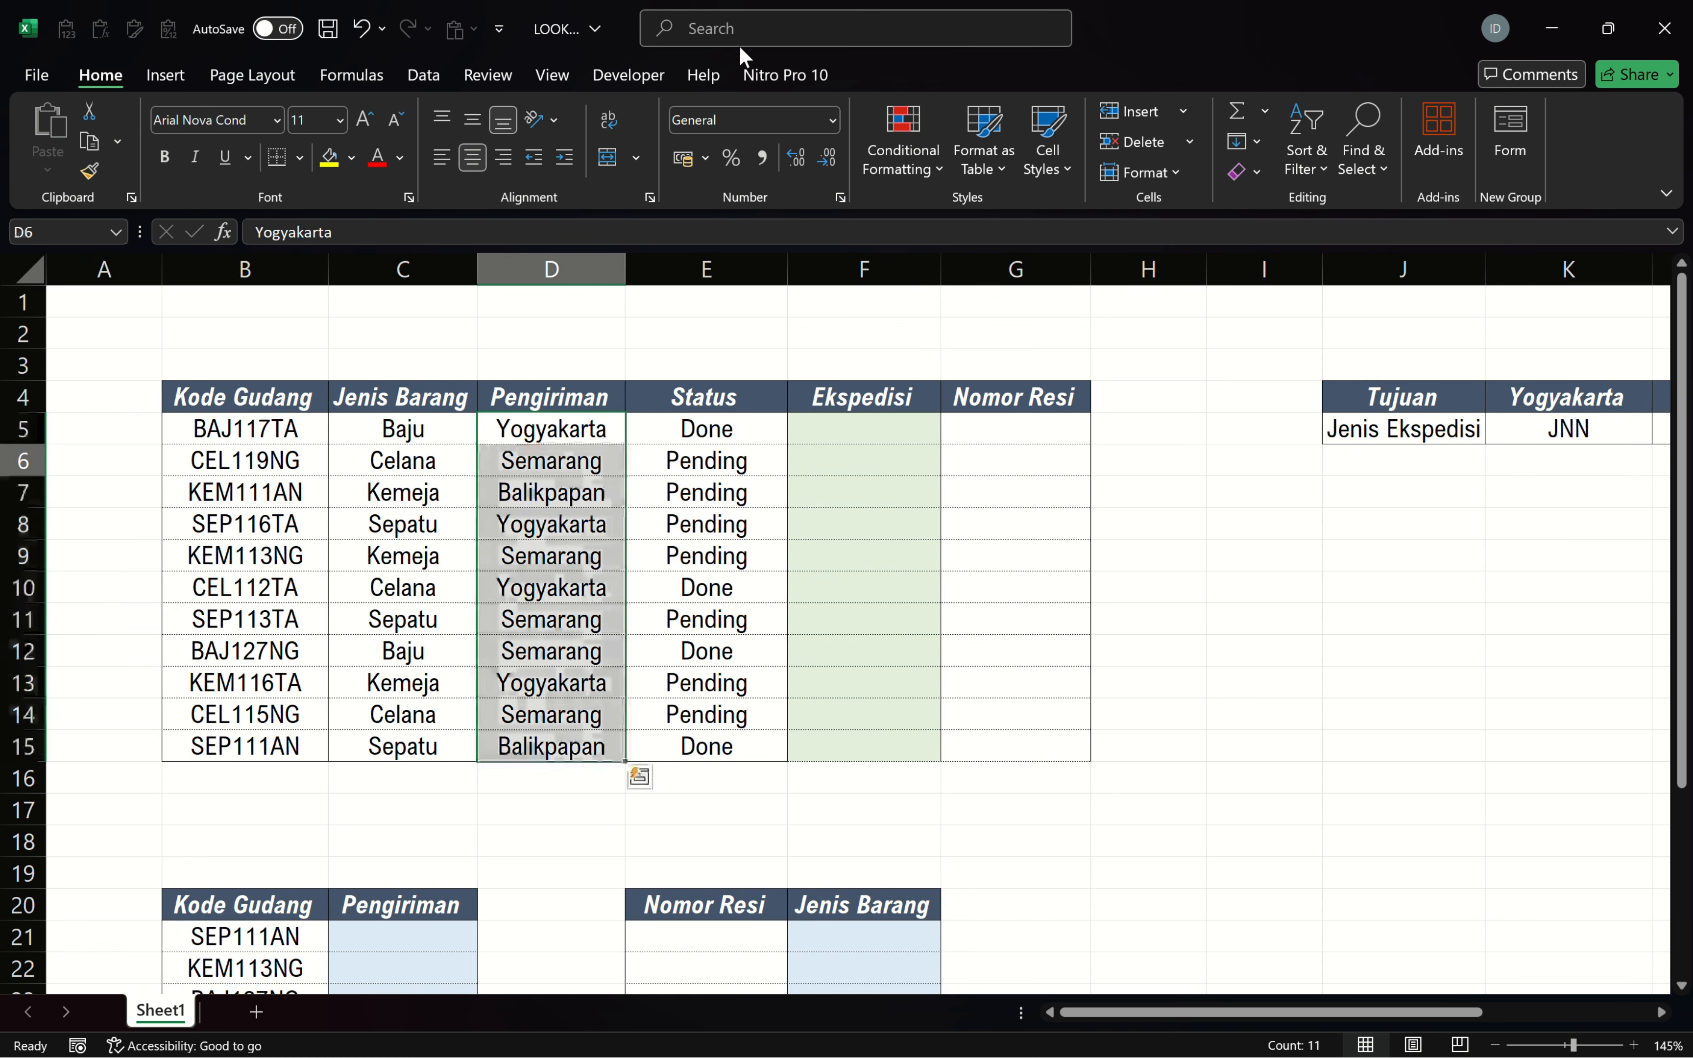
Select the destination headings K4:M4 in the Tujuan table to compare them with the Pengiriman values.
key(Up)
key(Up)
key(Right)
key(Right)
key(Right)
key(Right)
key(Right)
key(Right)
key(Right)
key(Right)
key(Right)
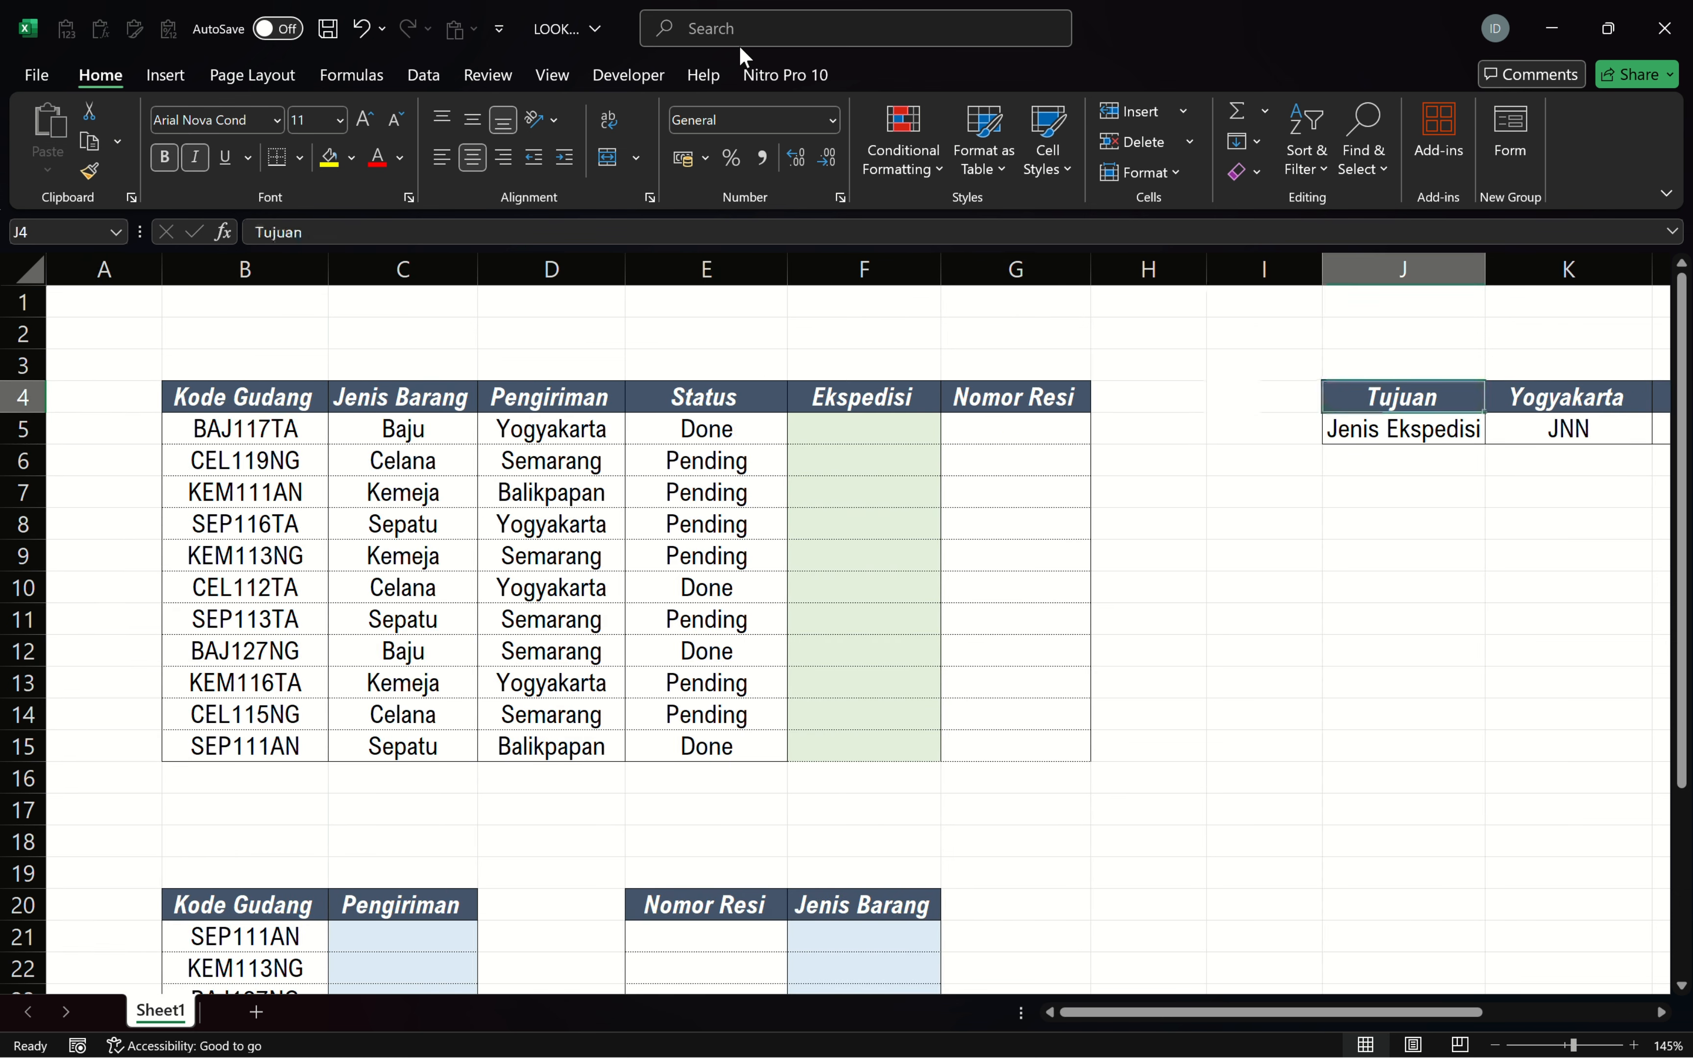
key(Left)
key(Left)
key(ctrl+shift+Right)
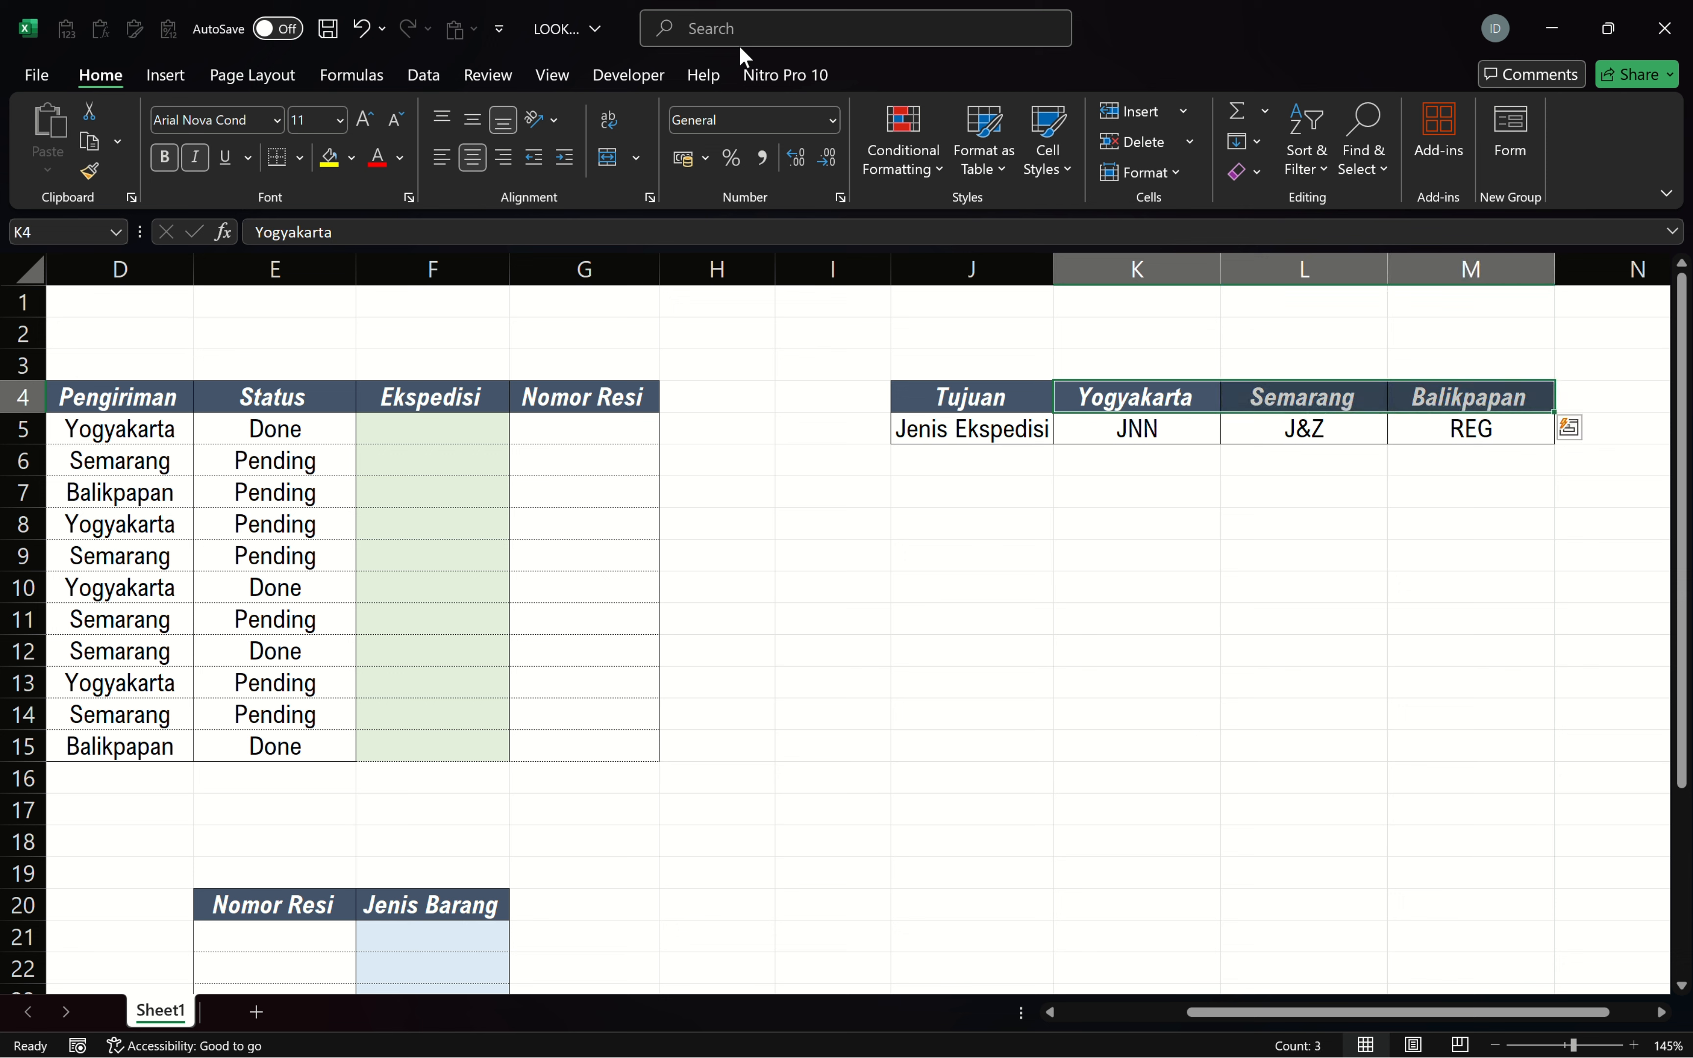
Start an HLOOKUP formula in F5, the first empty cell of the Ekspedisi column.
key(Left)
key(Left)
key(Left)
key(Left)
key(Left)
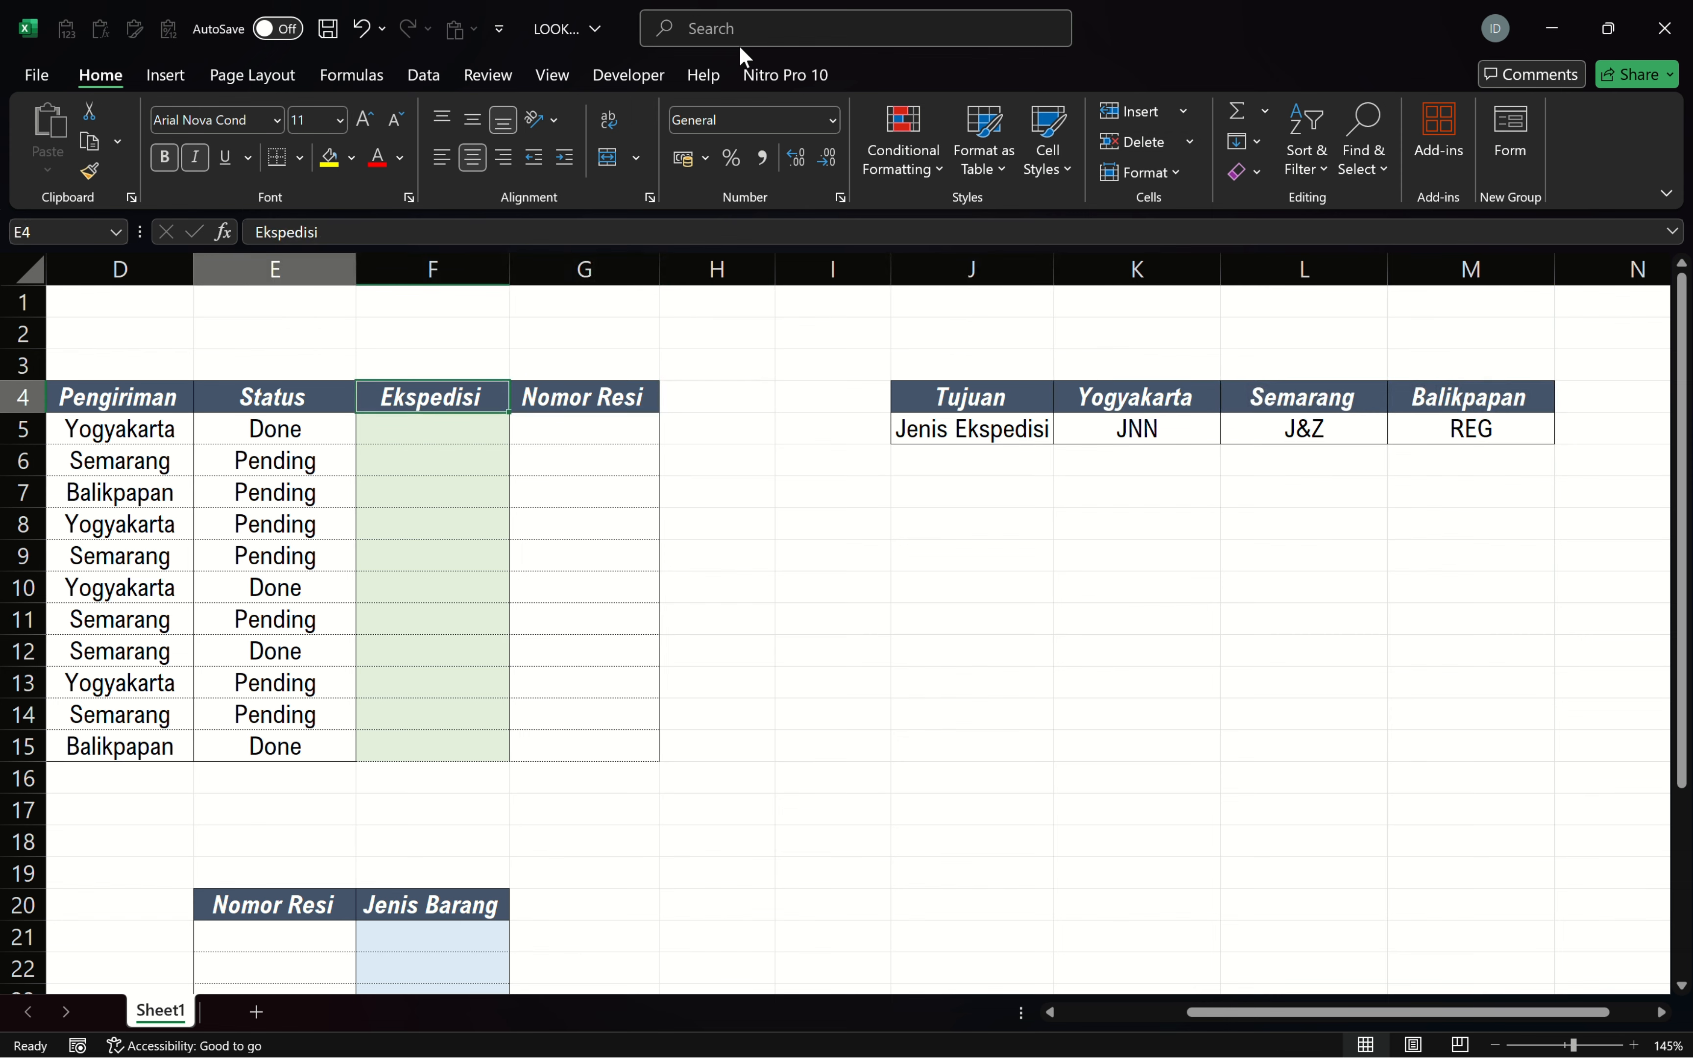
key(Left)
key(Left)
key(Left)
key(Left)
key(Right)
key(Down)
key(Right)
key(Right)
key(Right)
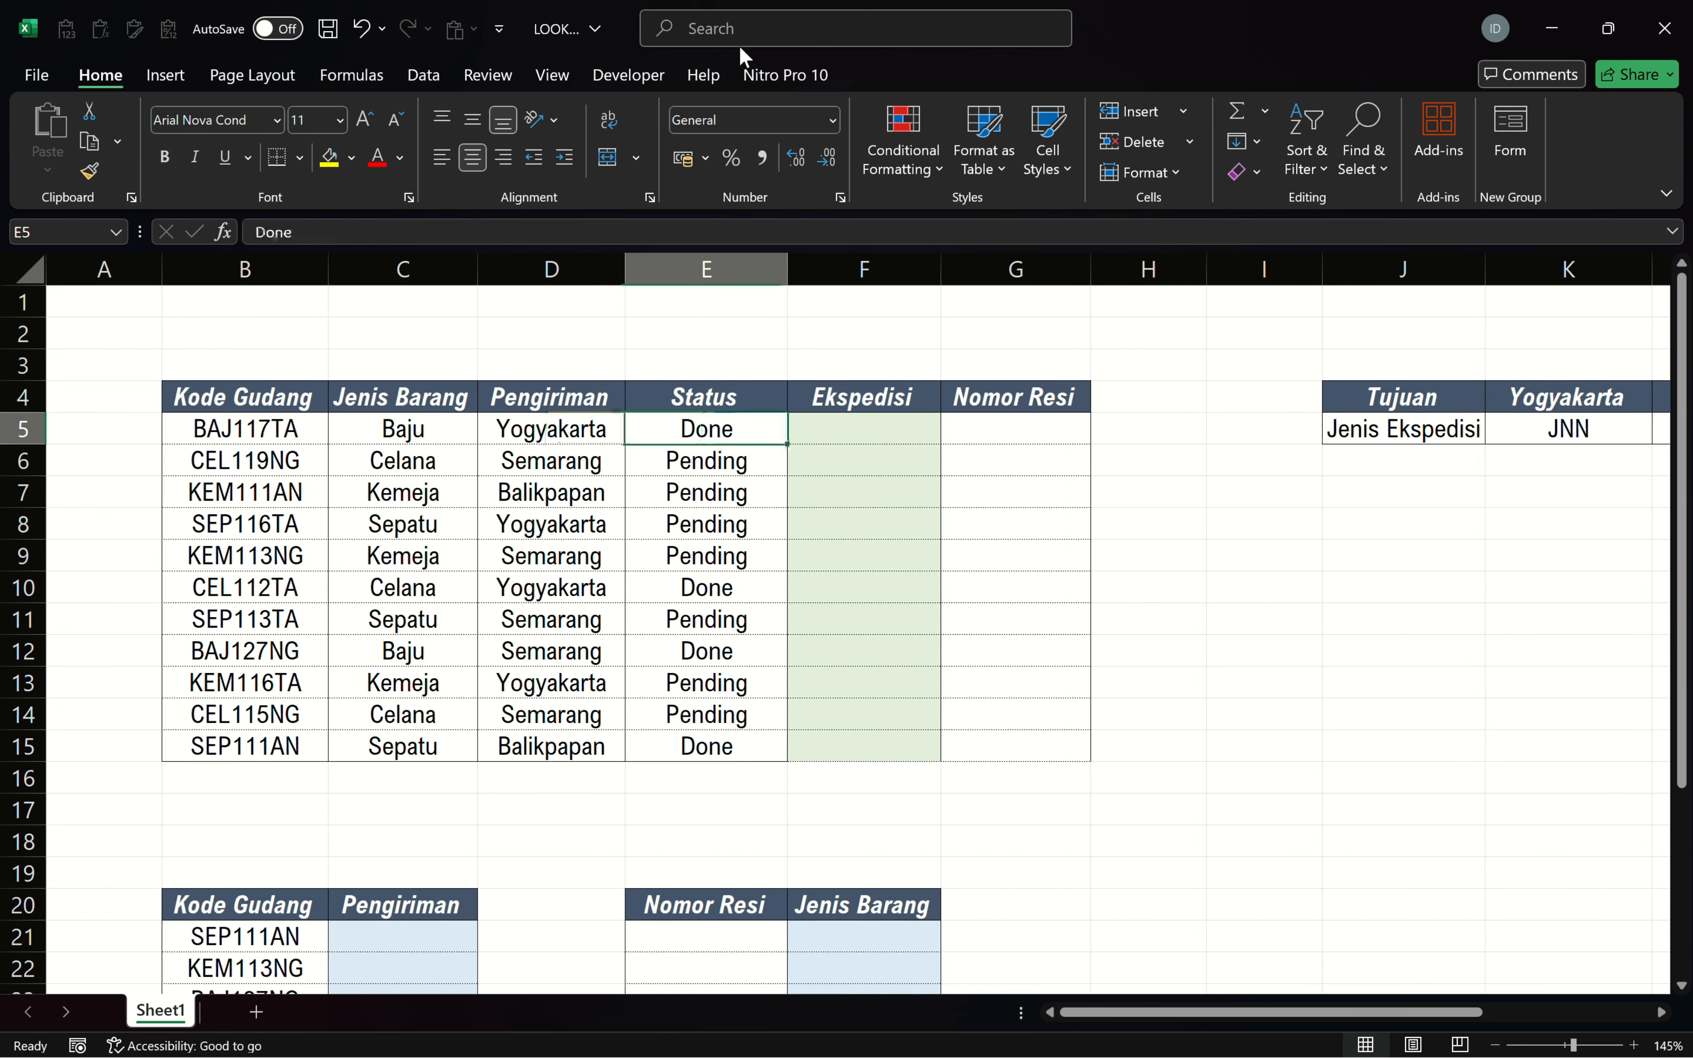
key(Right)
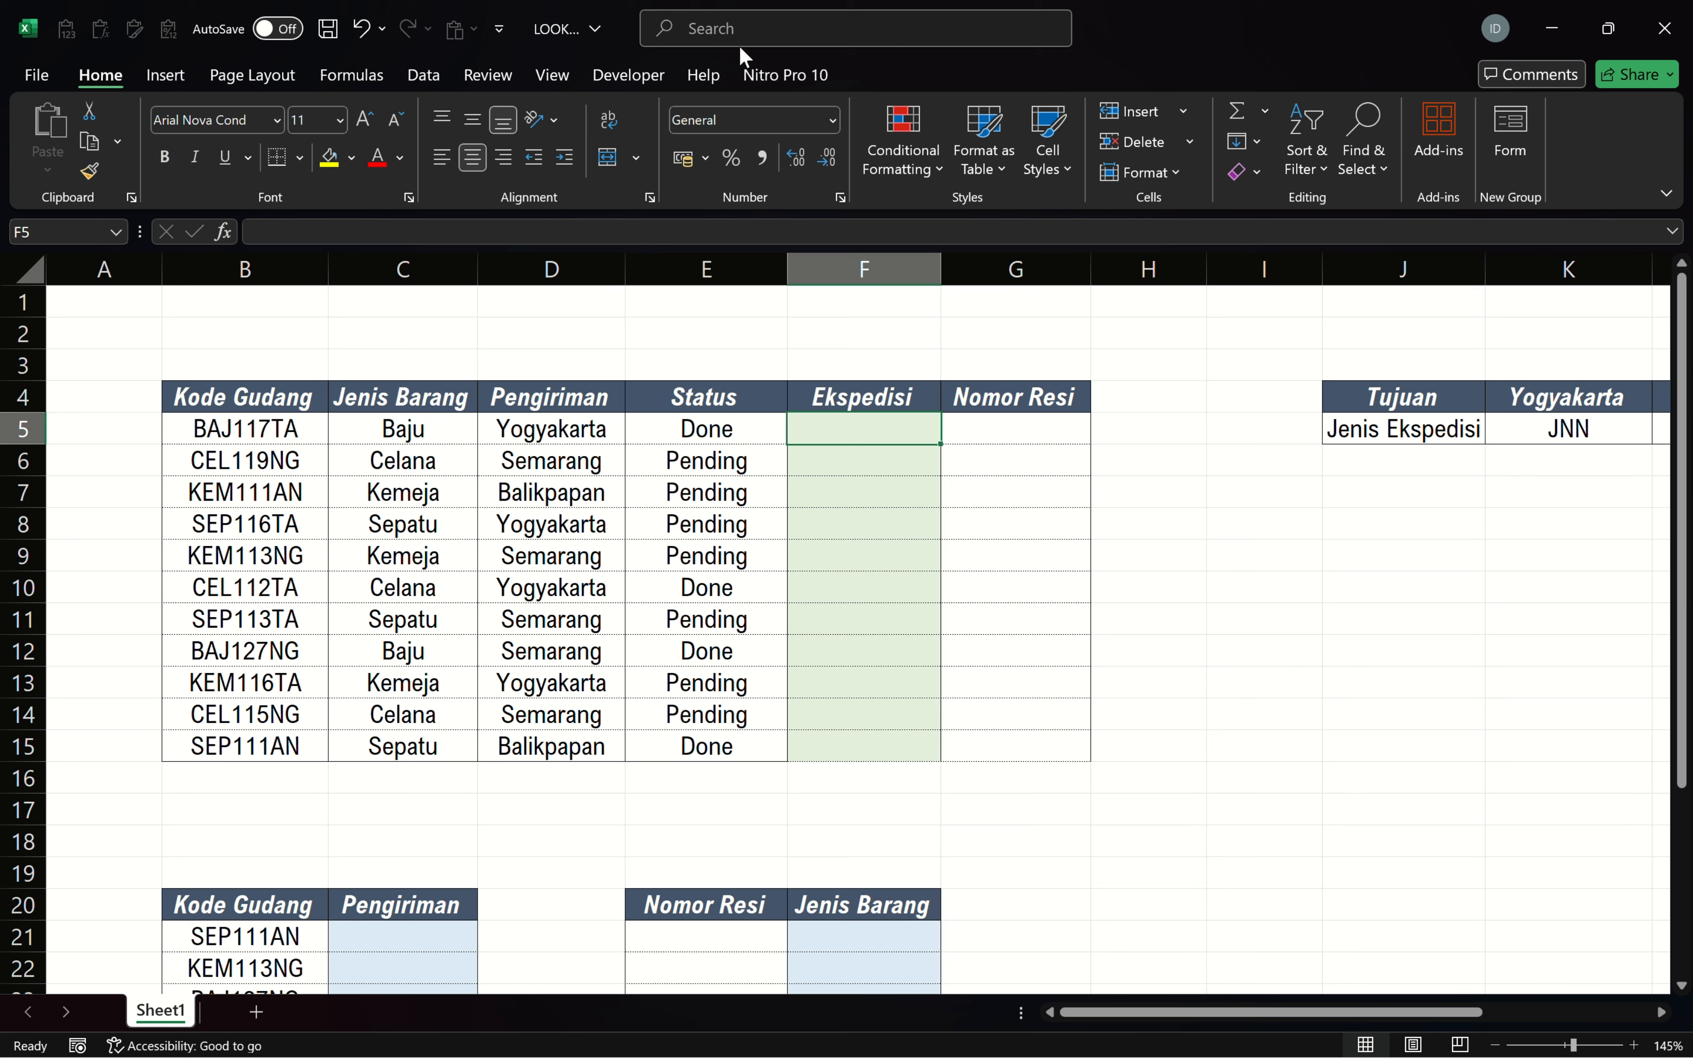
text(=h)
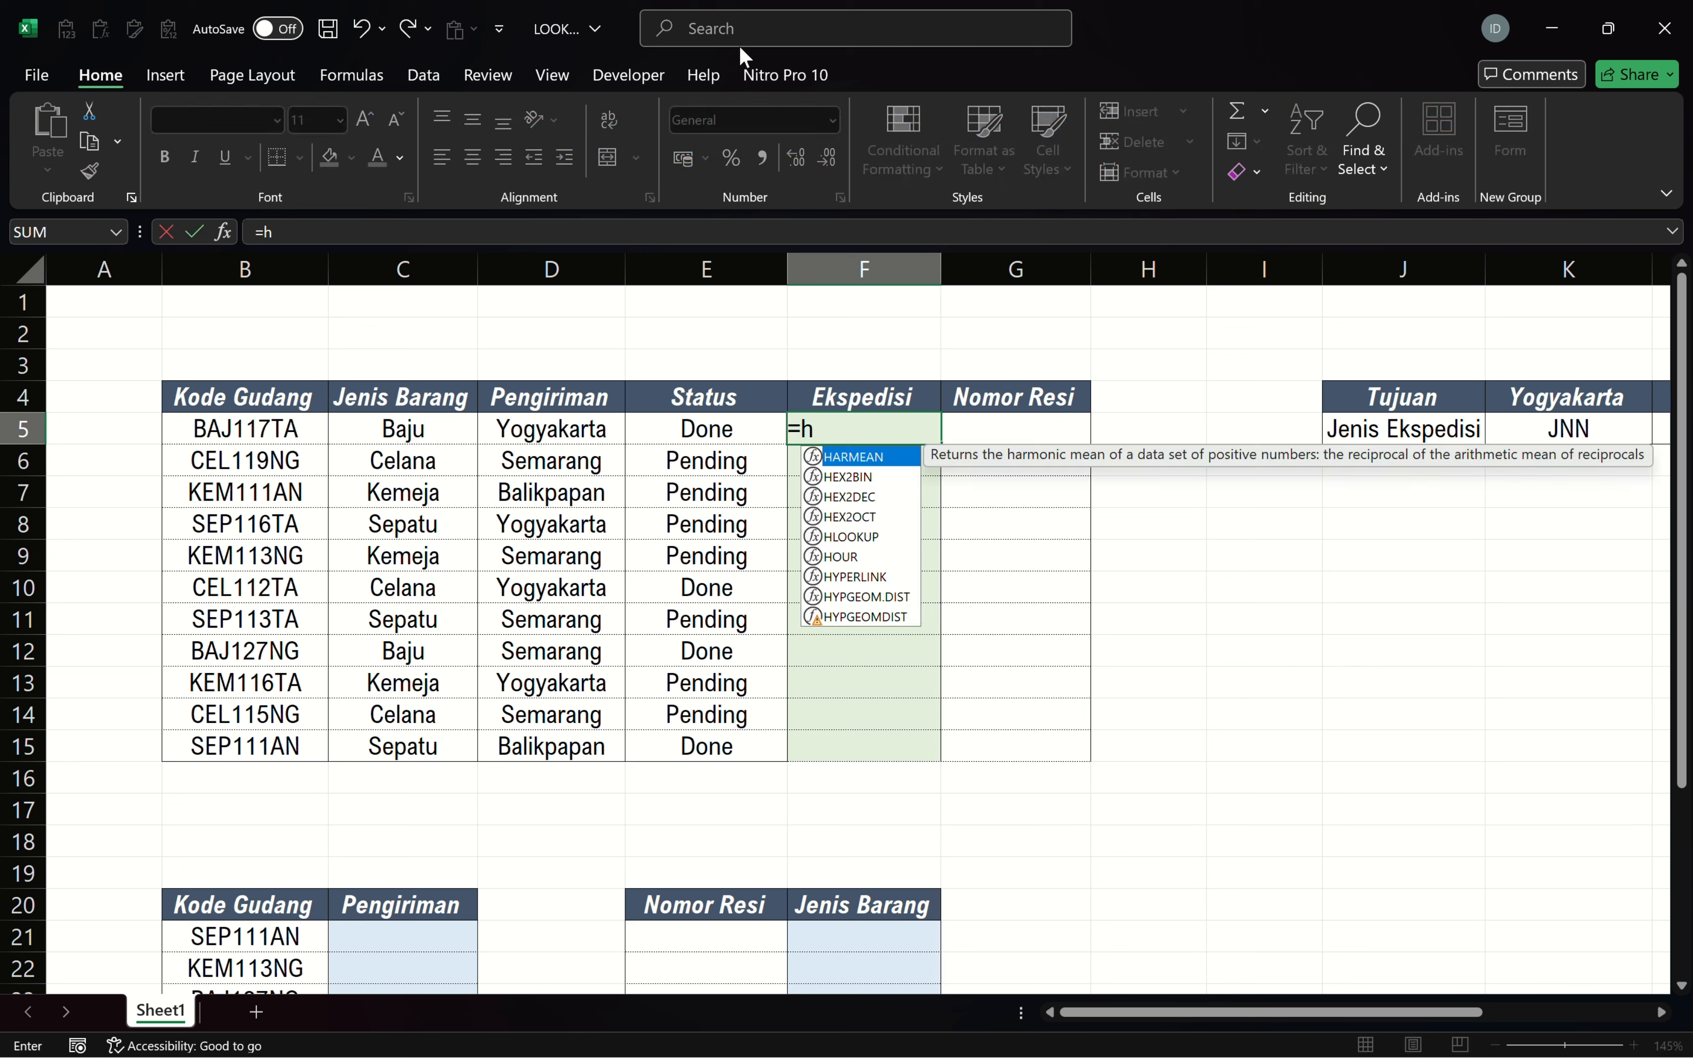
text(lookup)
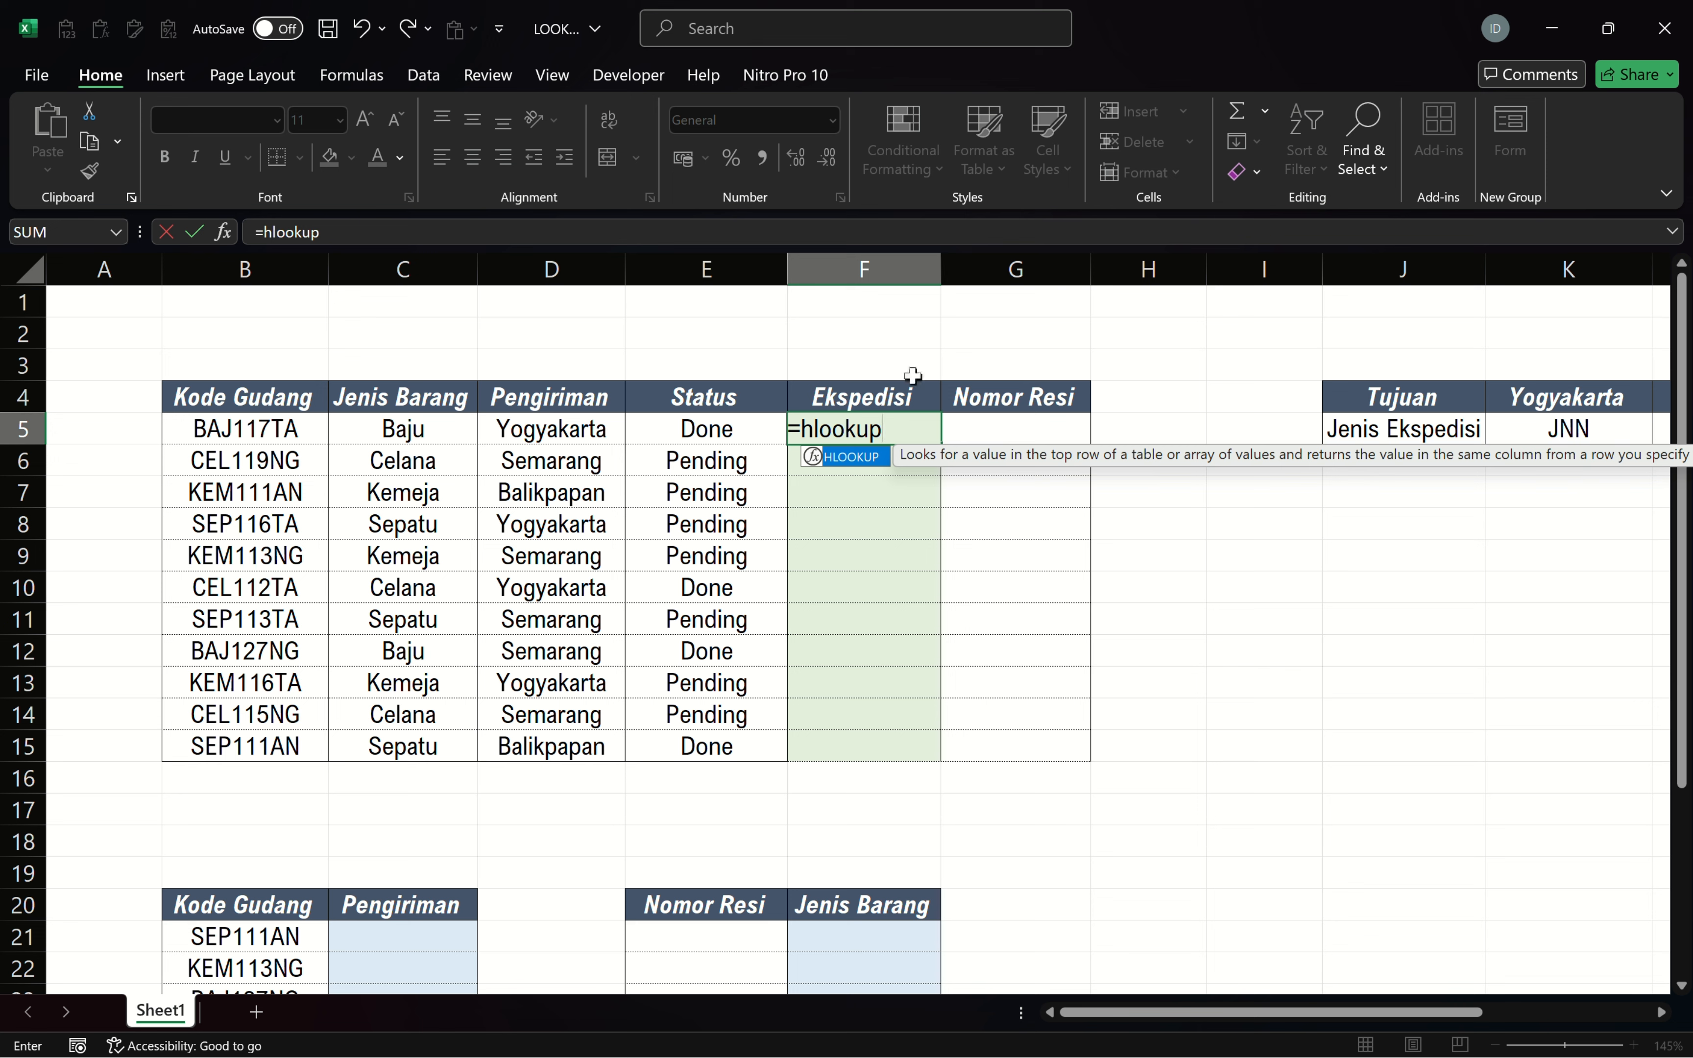
double_click(866, 459)
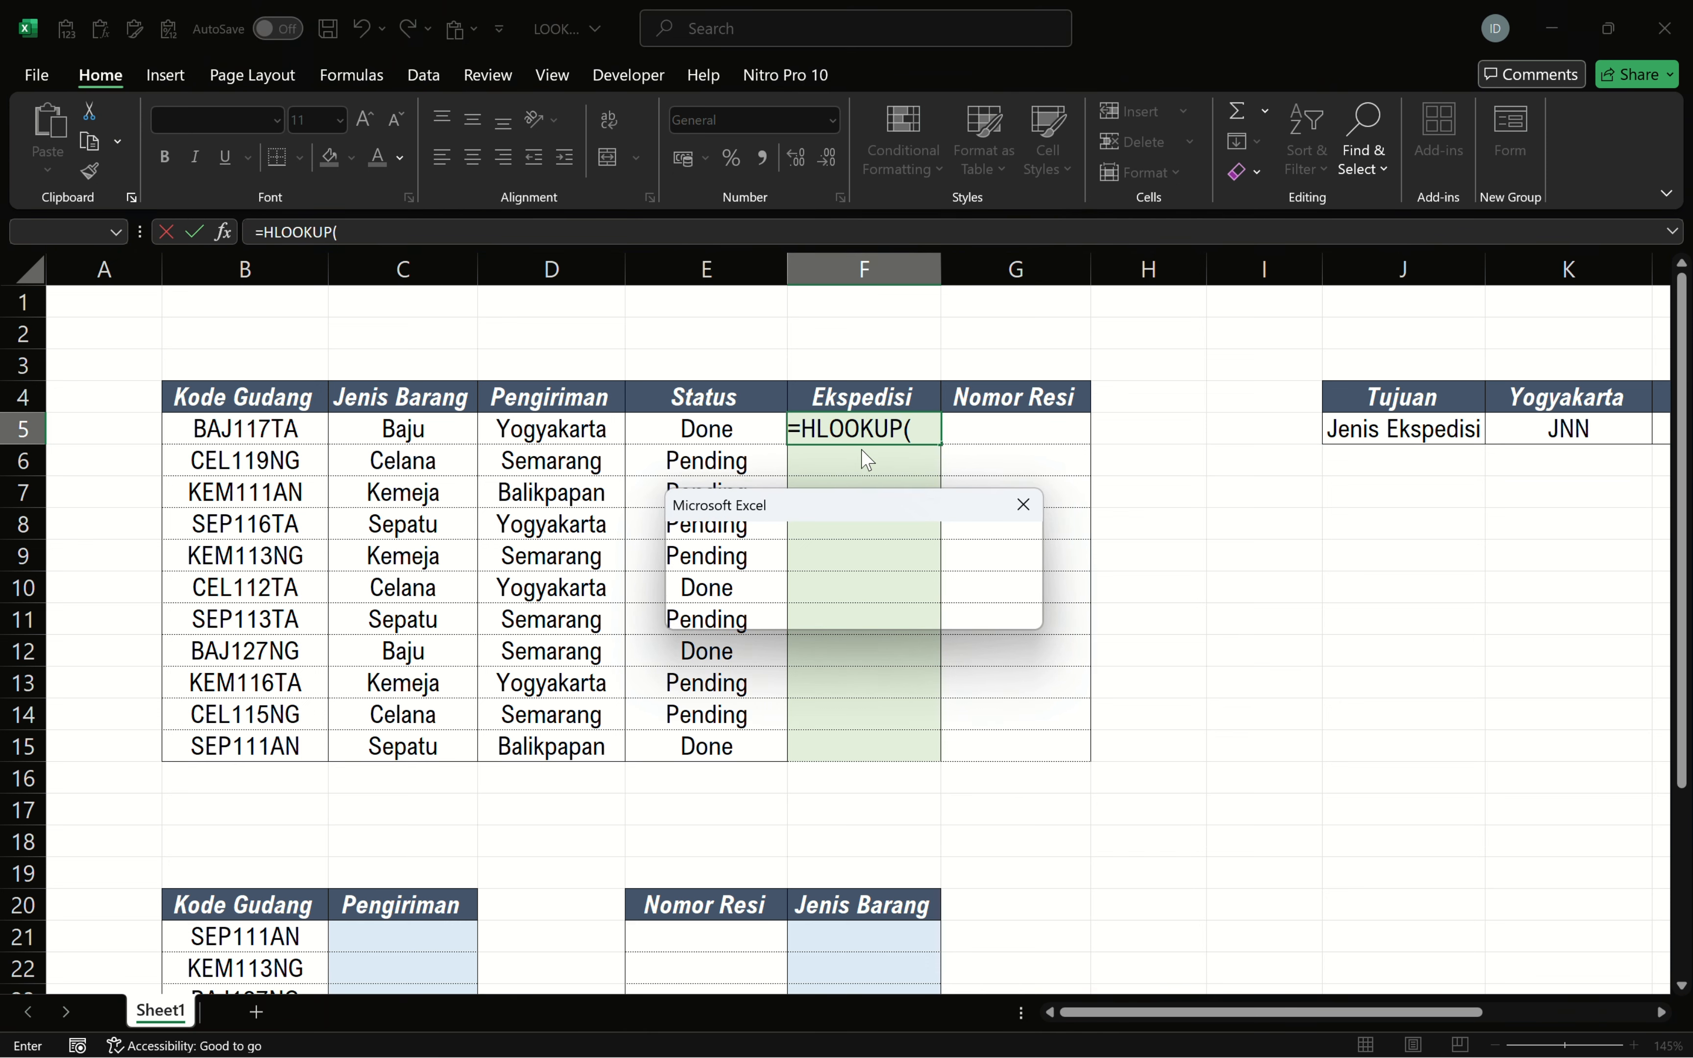
click(930, 426)
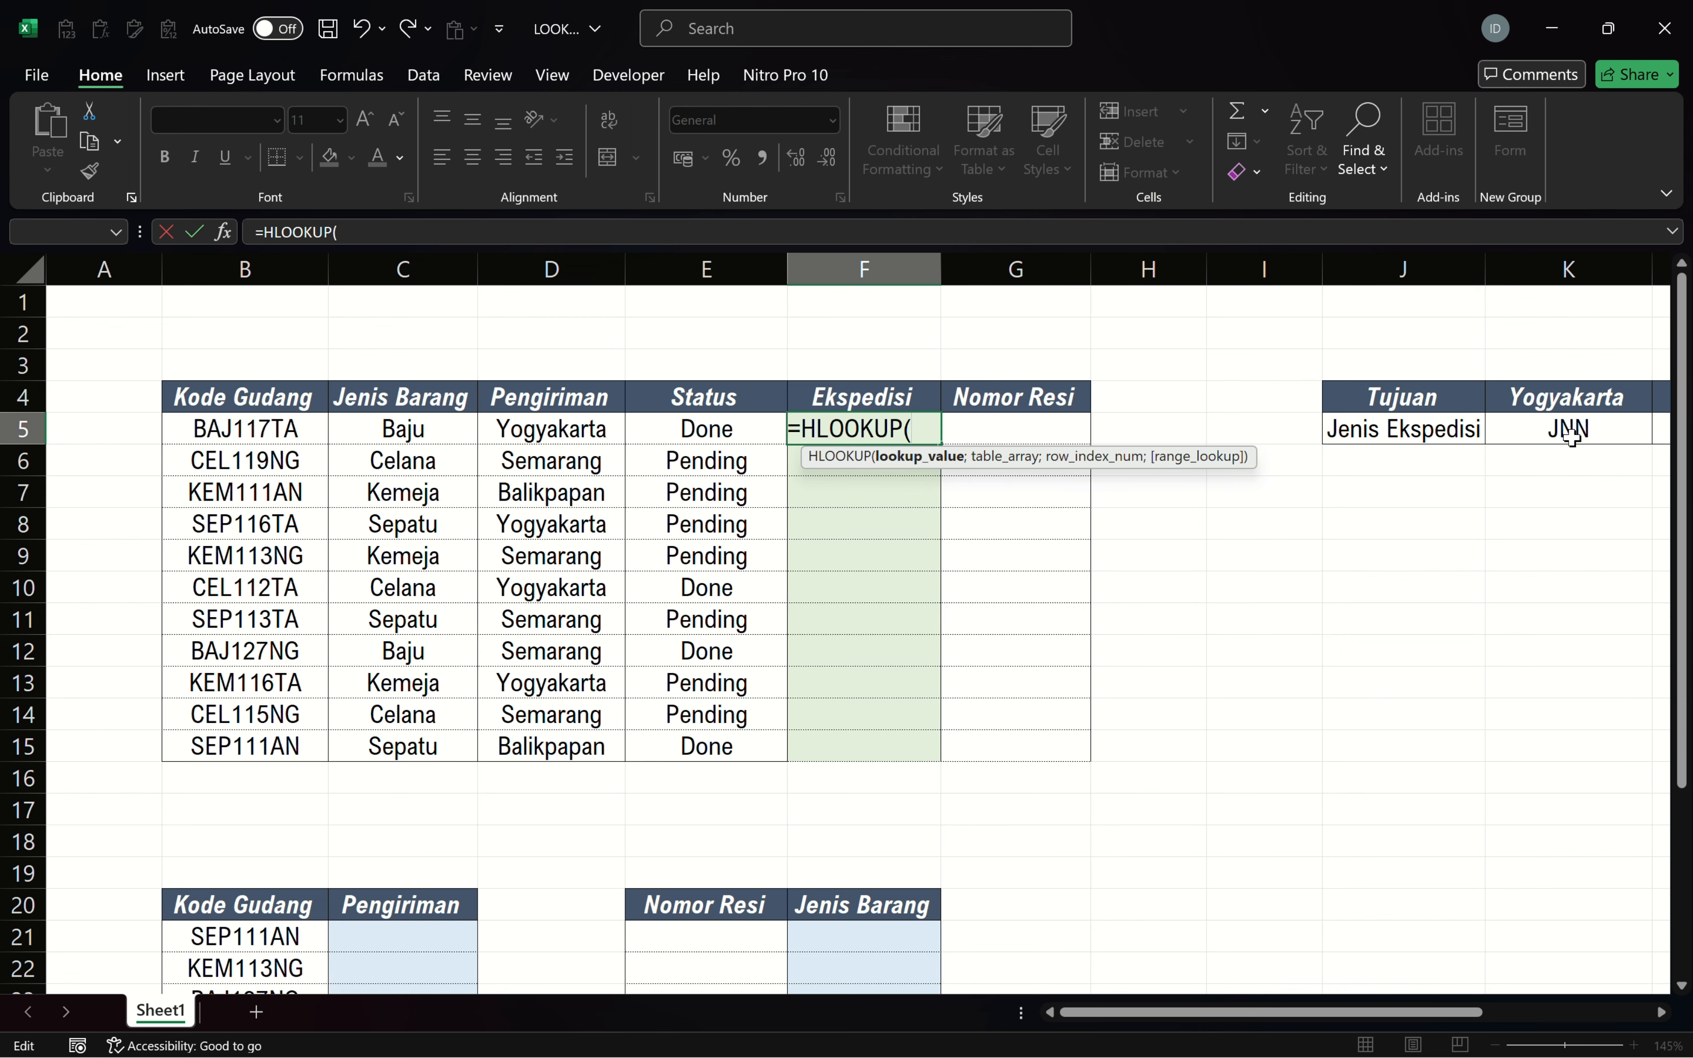
Set the HLOOKUP lookup value to the Pengiriman cell D5 with its column locked, as $D5.
drag(1368, 1013, 1539, 1013)
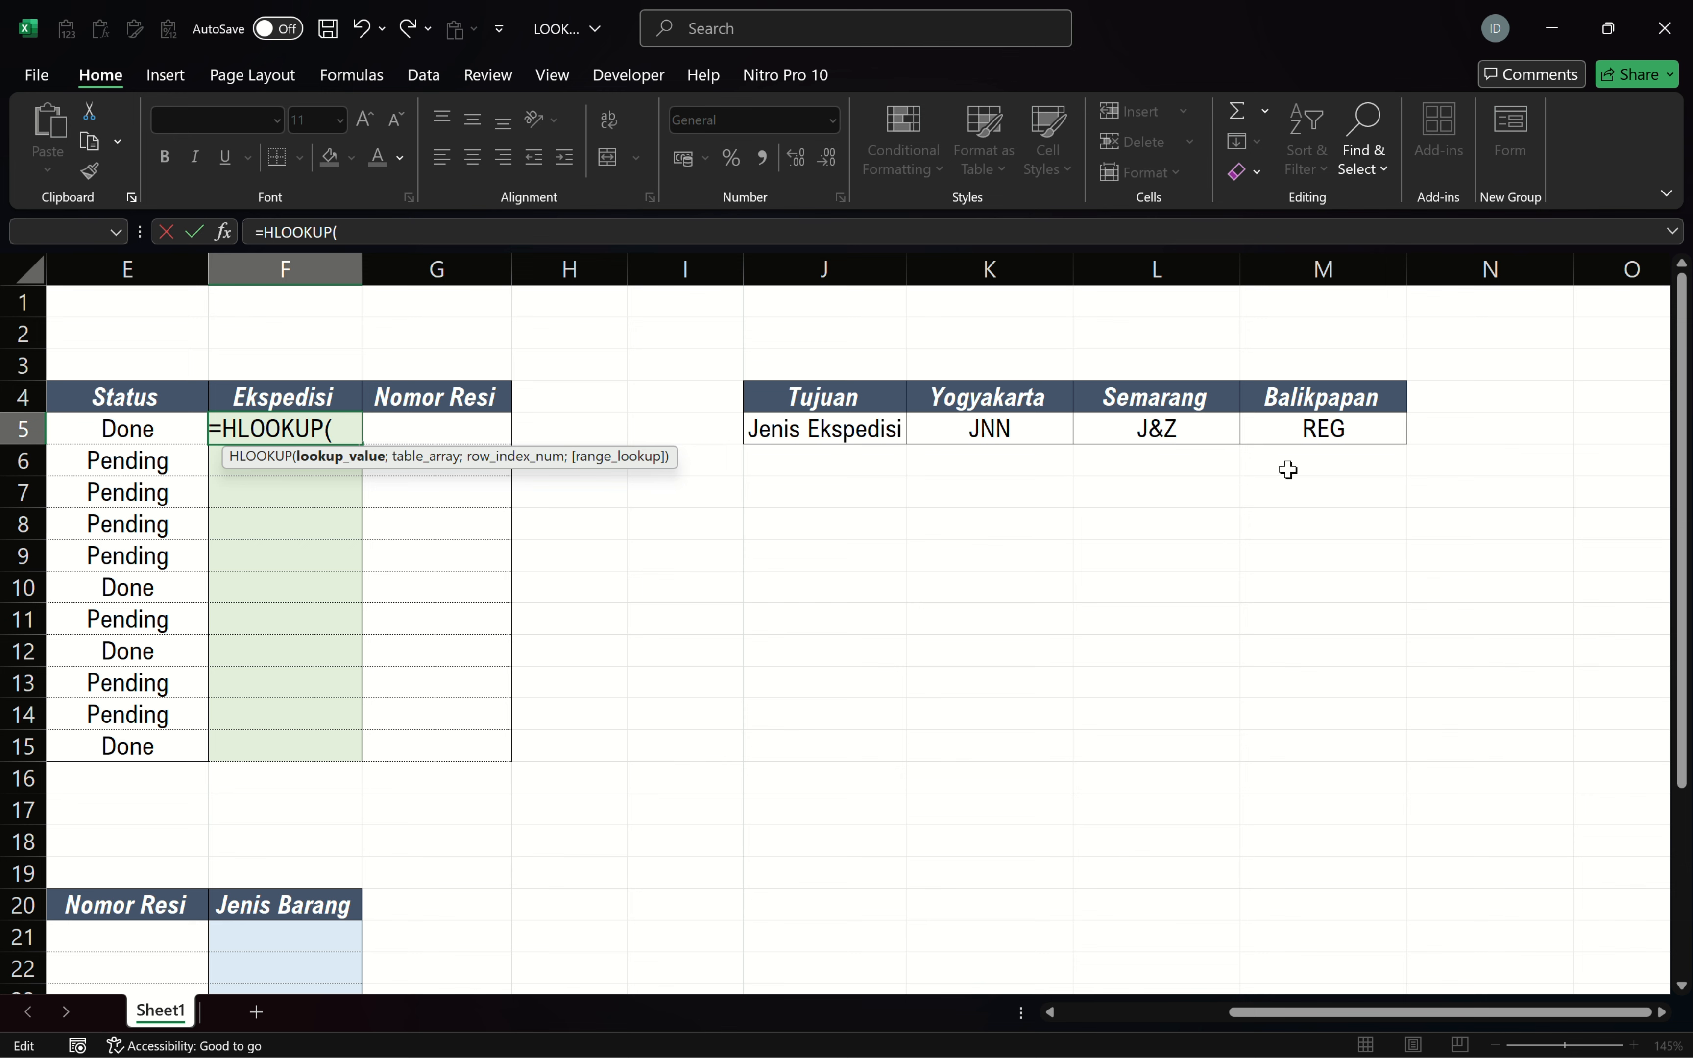
drag(1408, 1013, 1392, 1013)
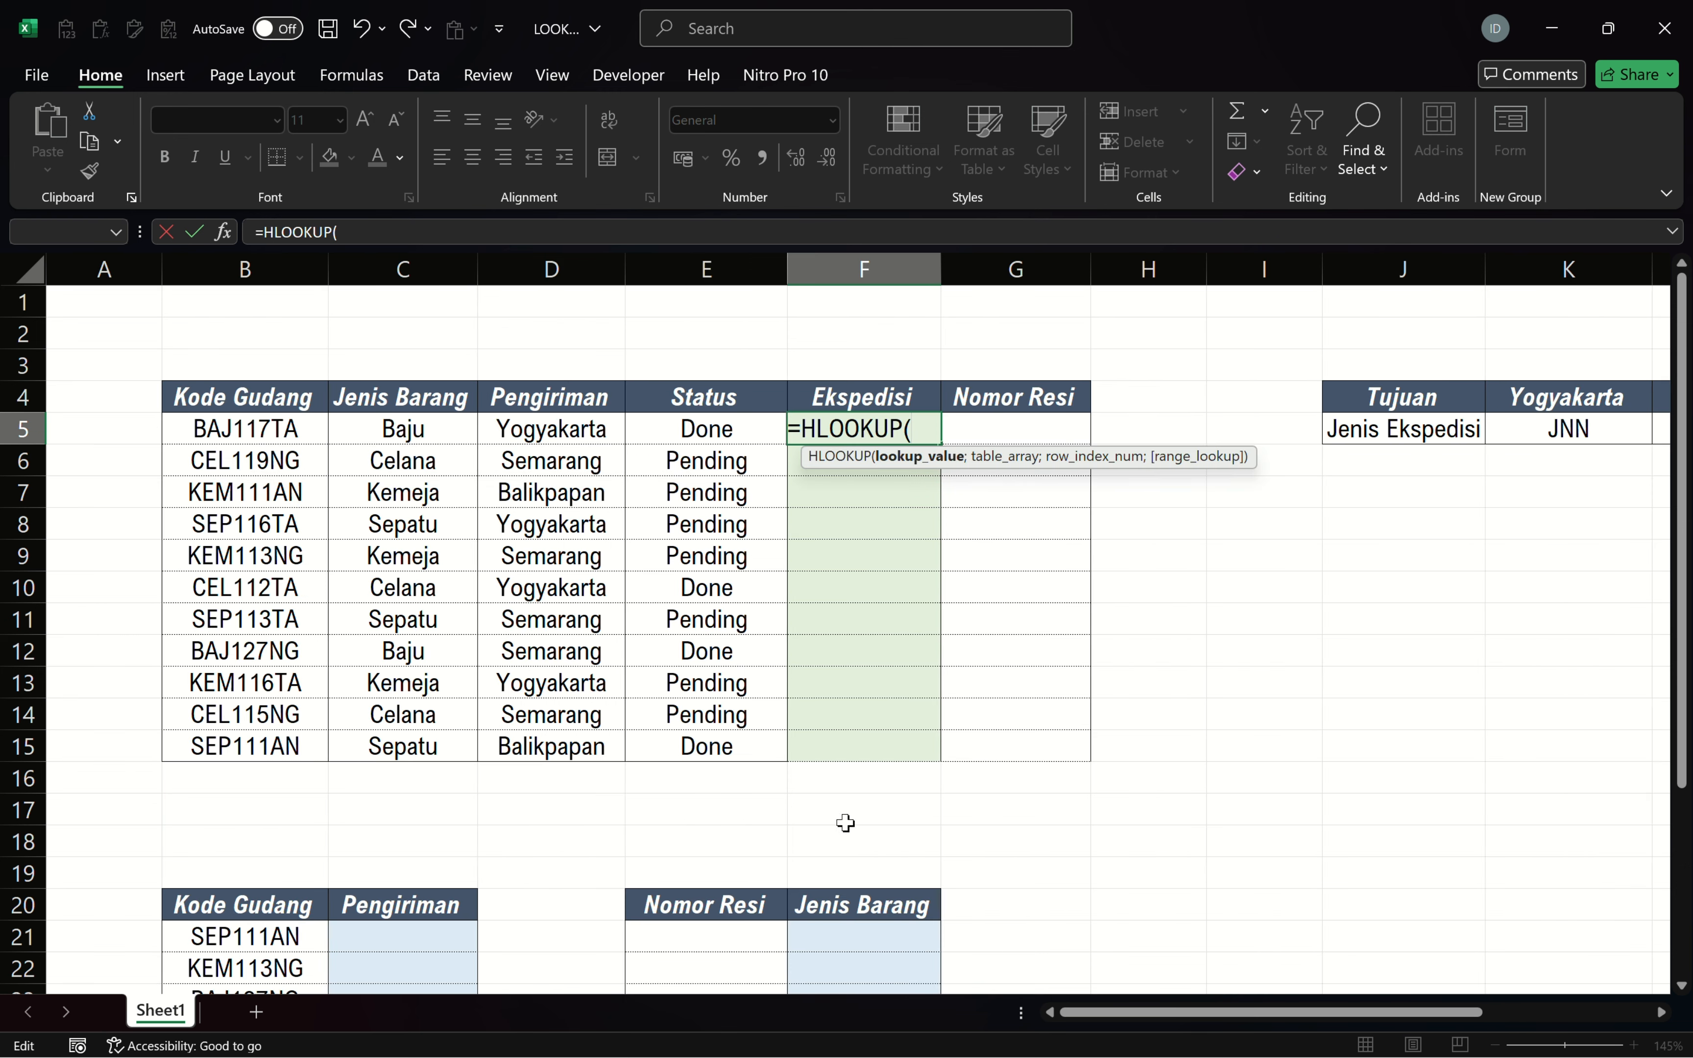
click(599, 431)
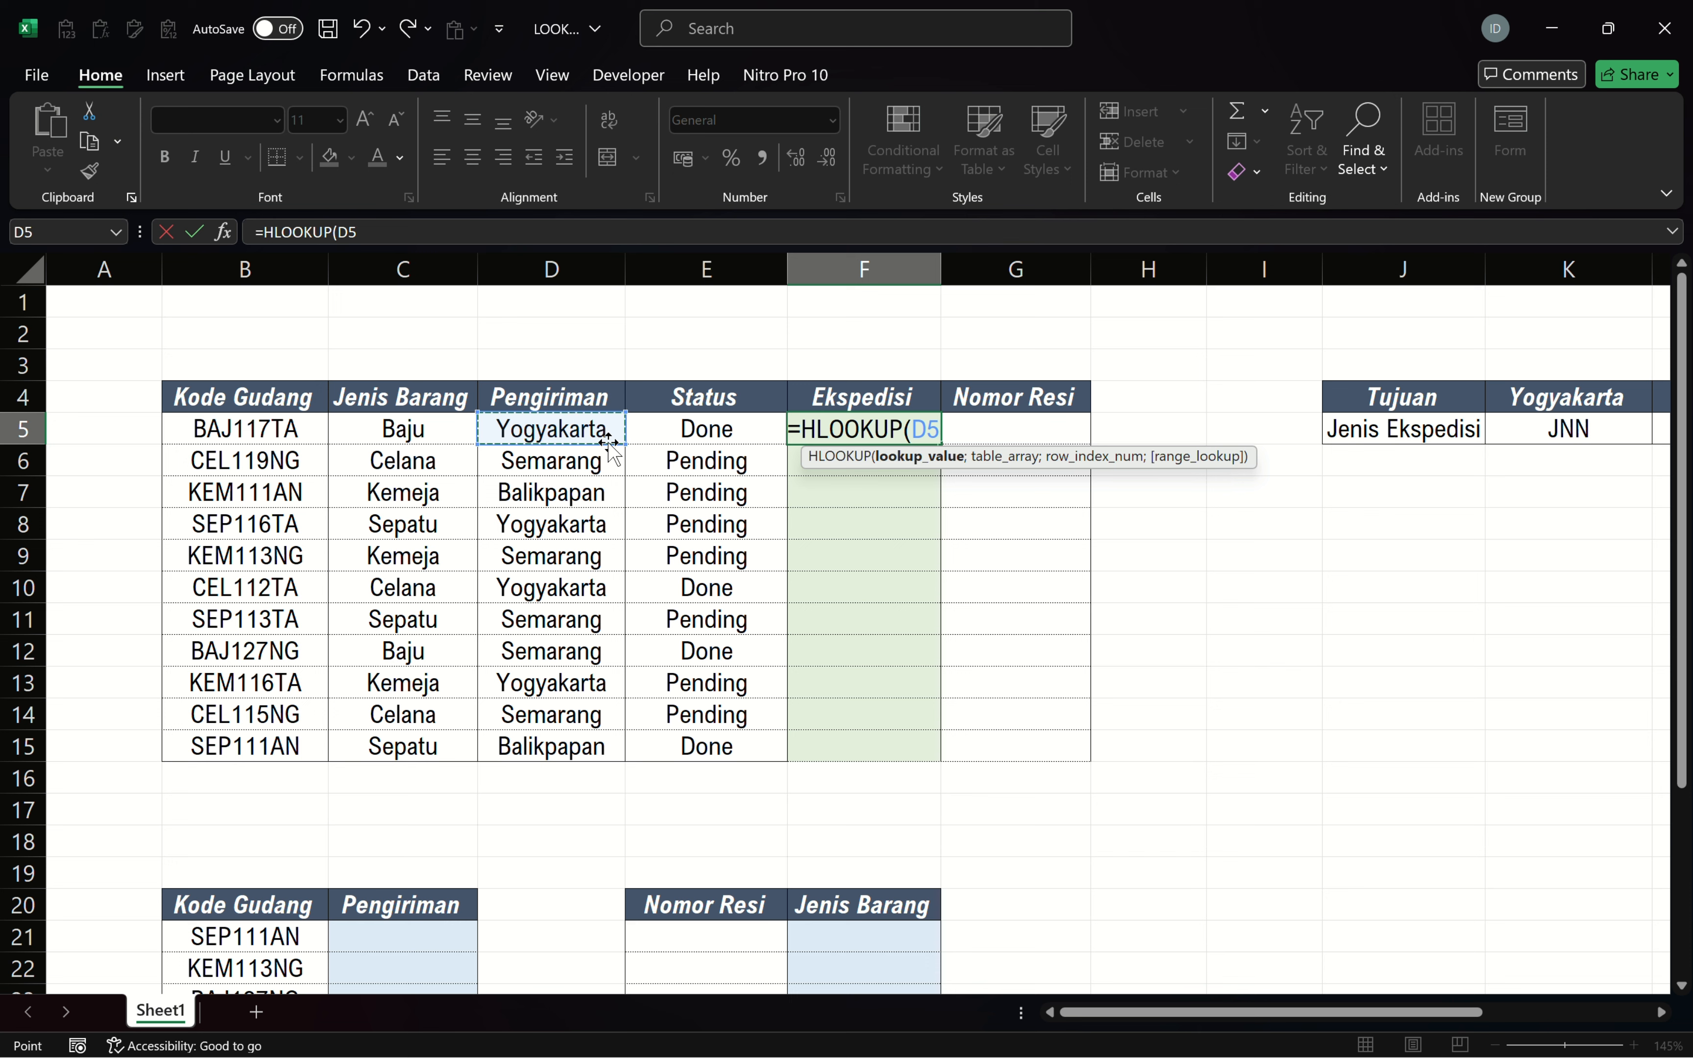
key(F4)
key(F4)
key(F4)
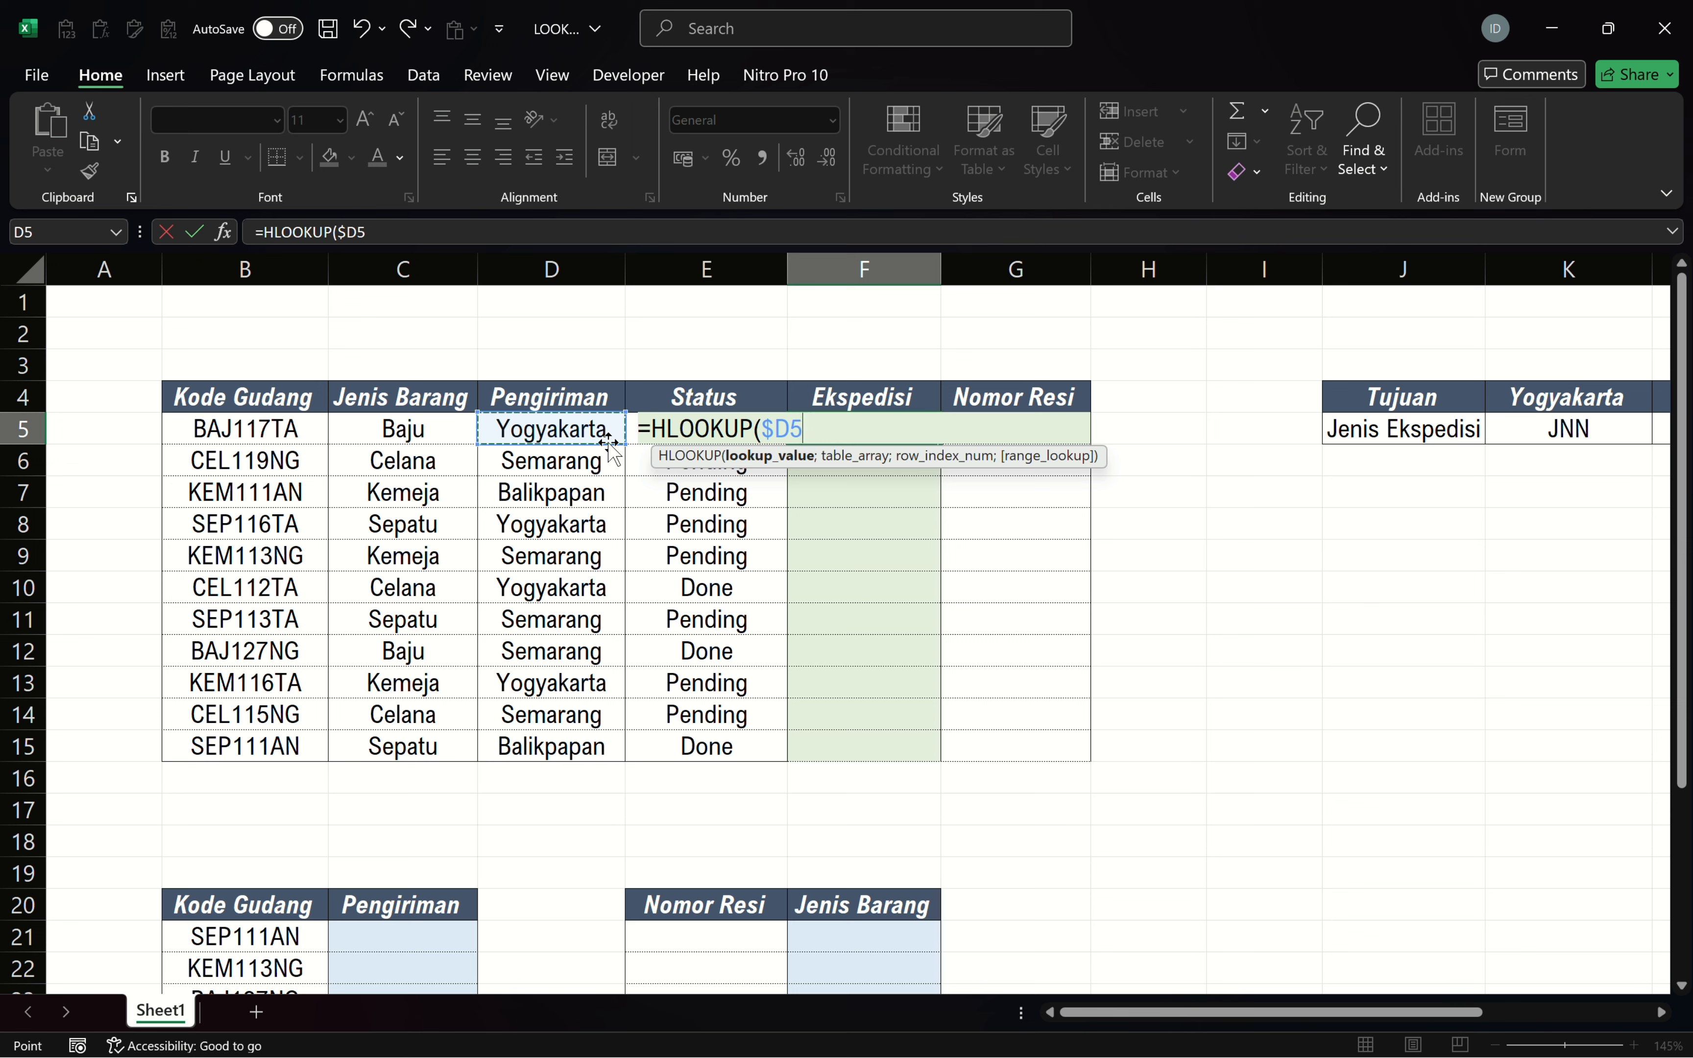
text(;)
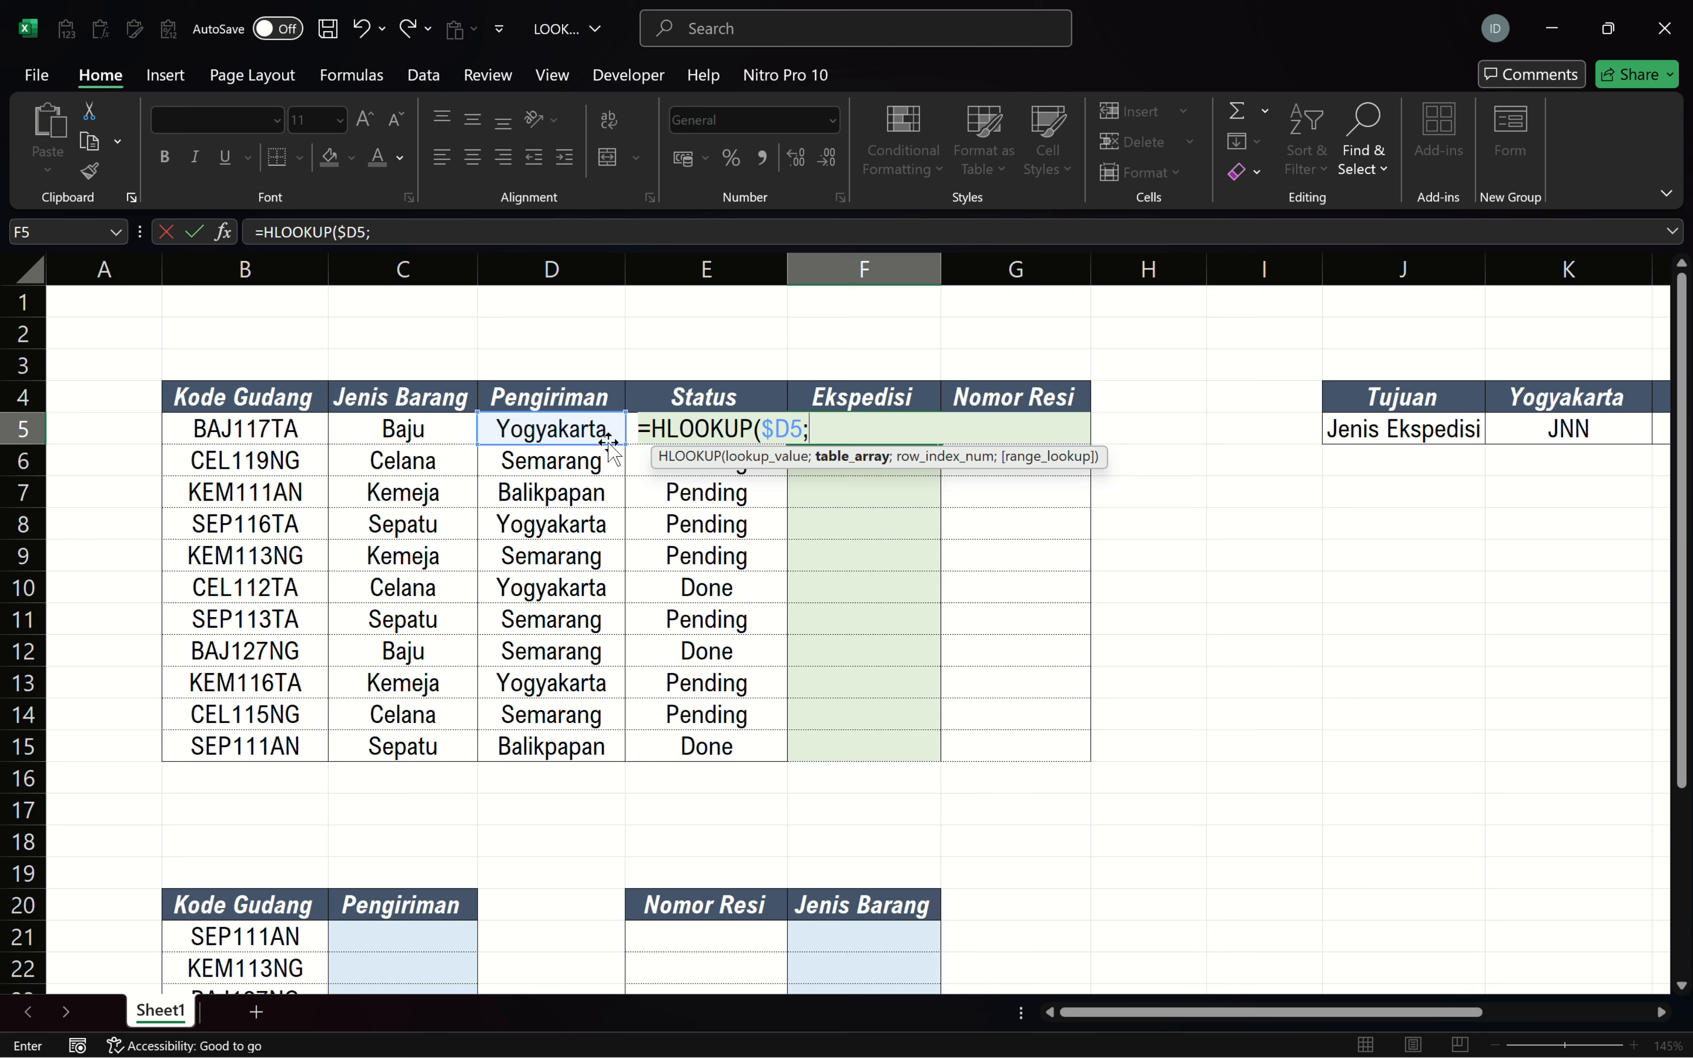
Set the HLOOKUP table array to the Tujuan table as the absolute range $J$4:$M$5.
click(1435, 397)
drag(1389, 1023, 1558, 1023)
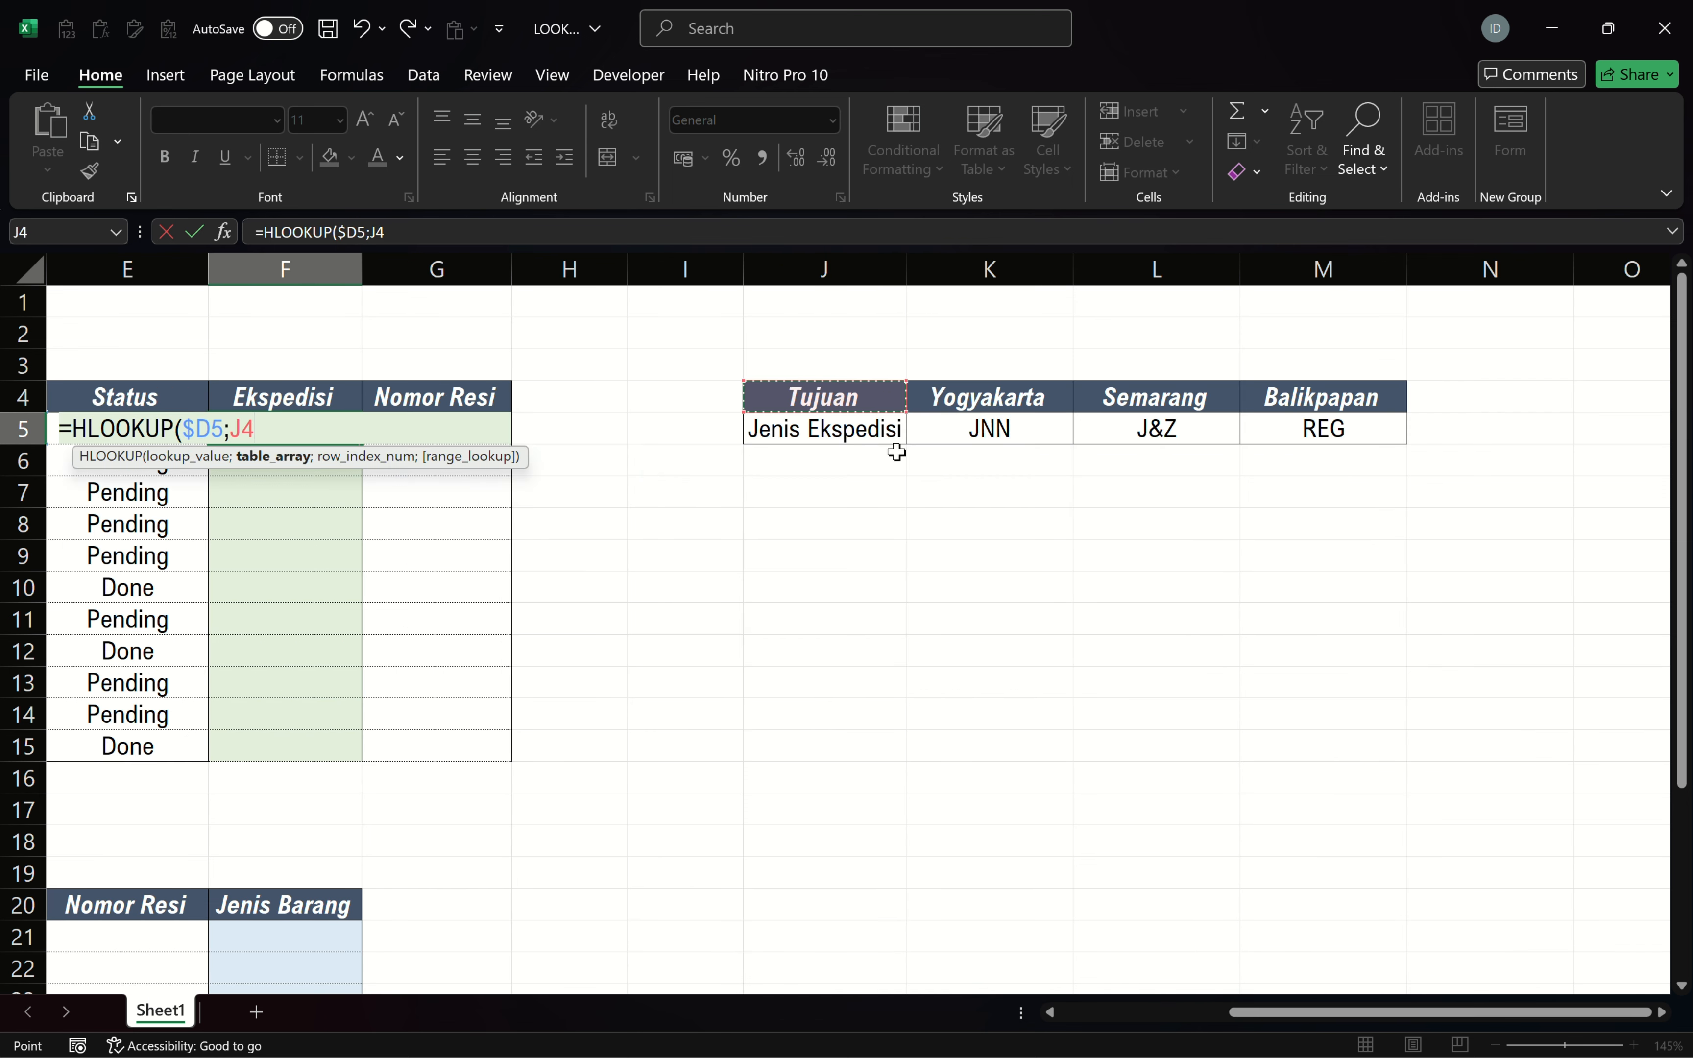
drag(1083, 424, 1307, 427)
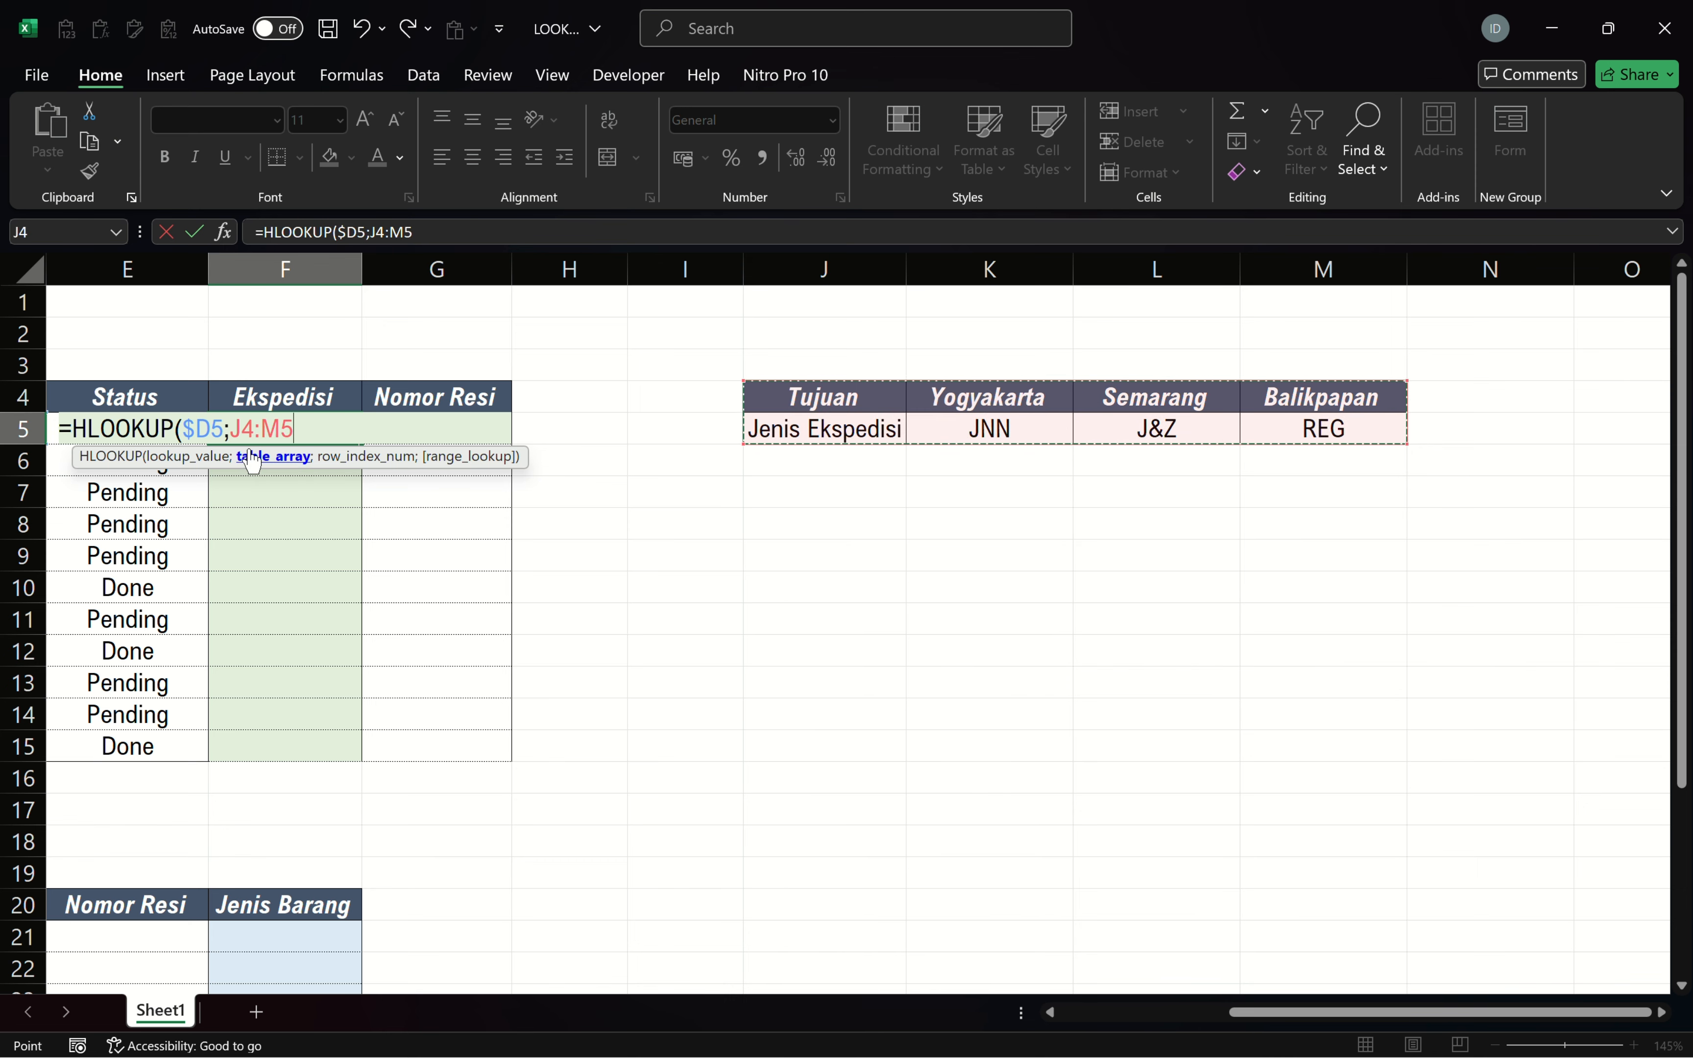
key(F4)
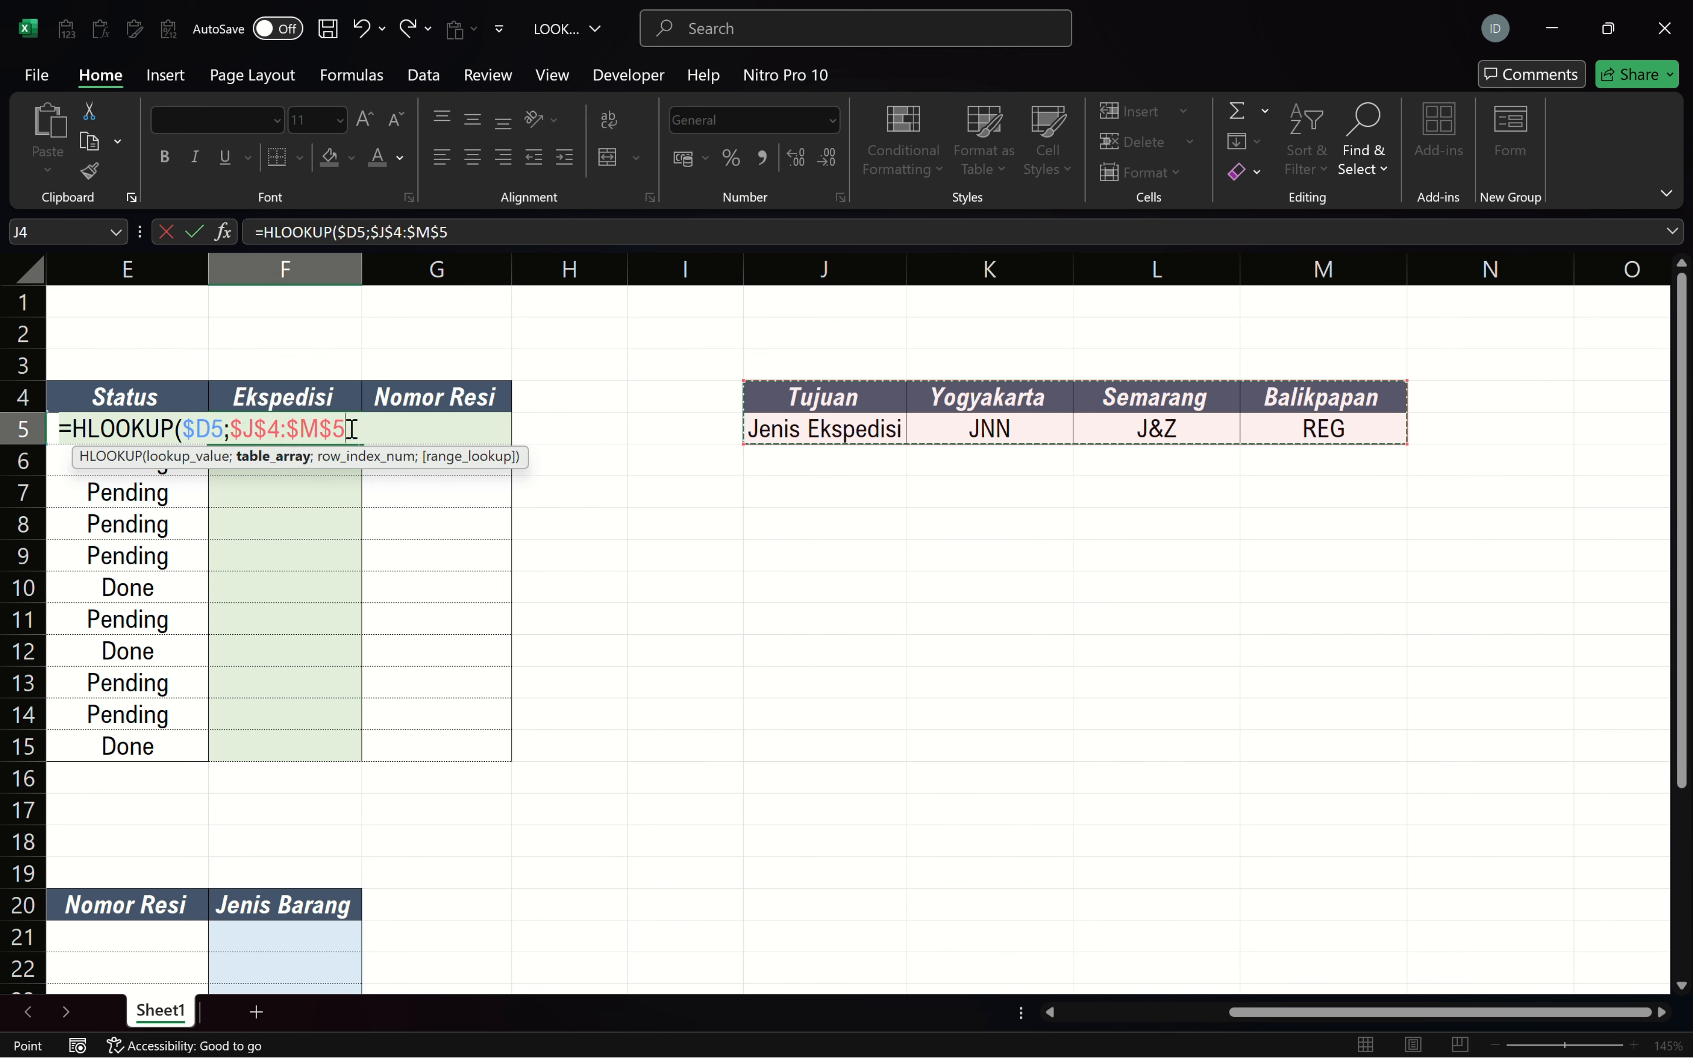
Finish the HLOOKUP formula in F5 with row index 2 and FALSE for an exact match.
text(;2)
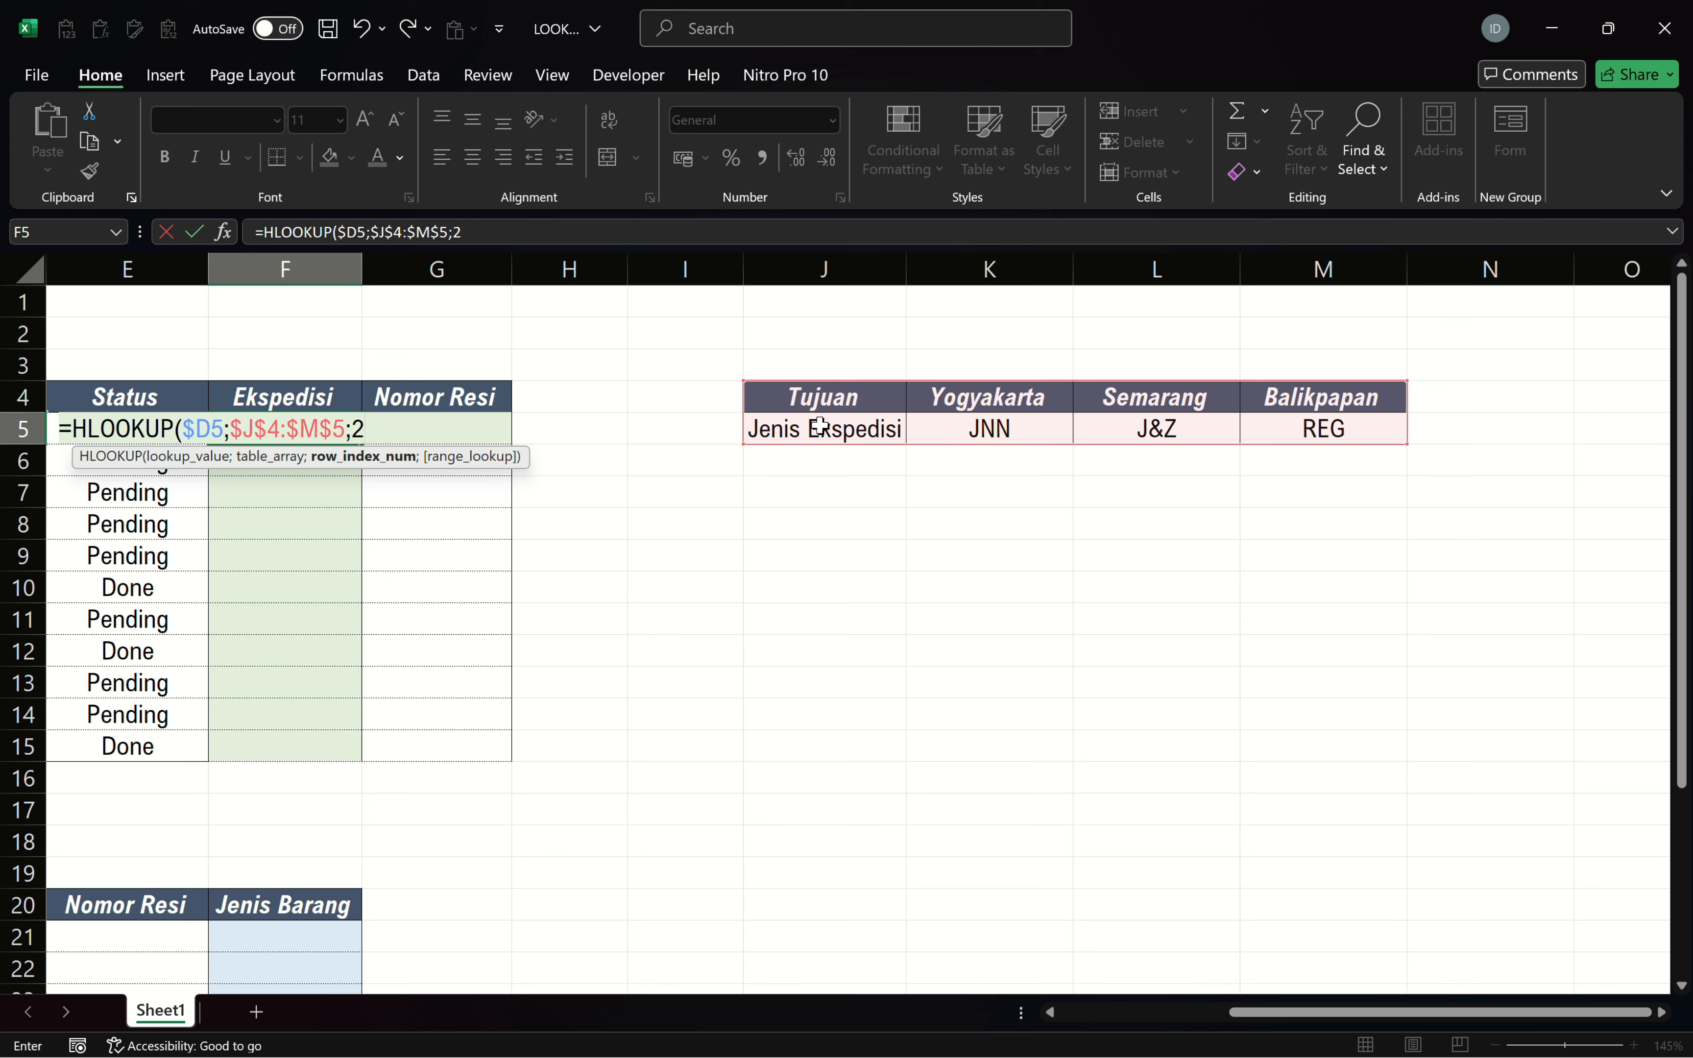
text(;)
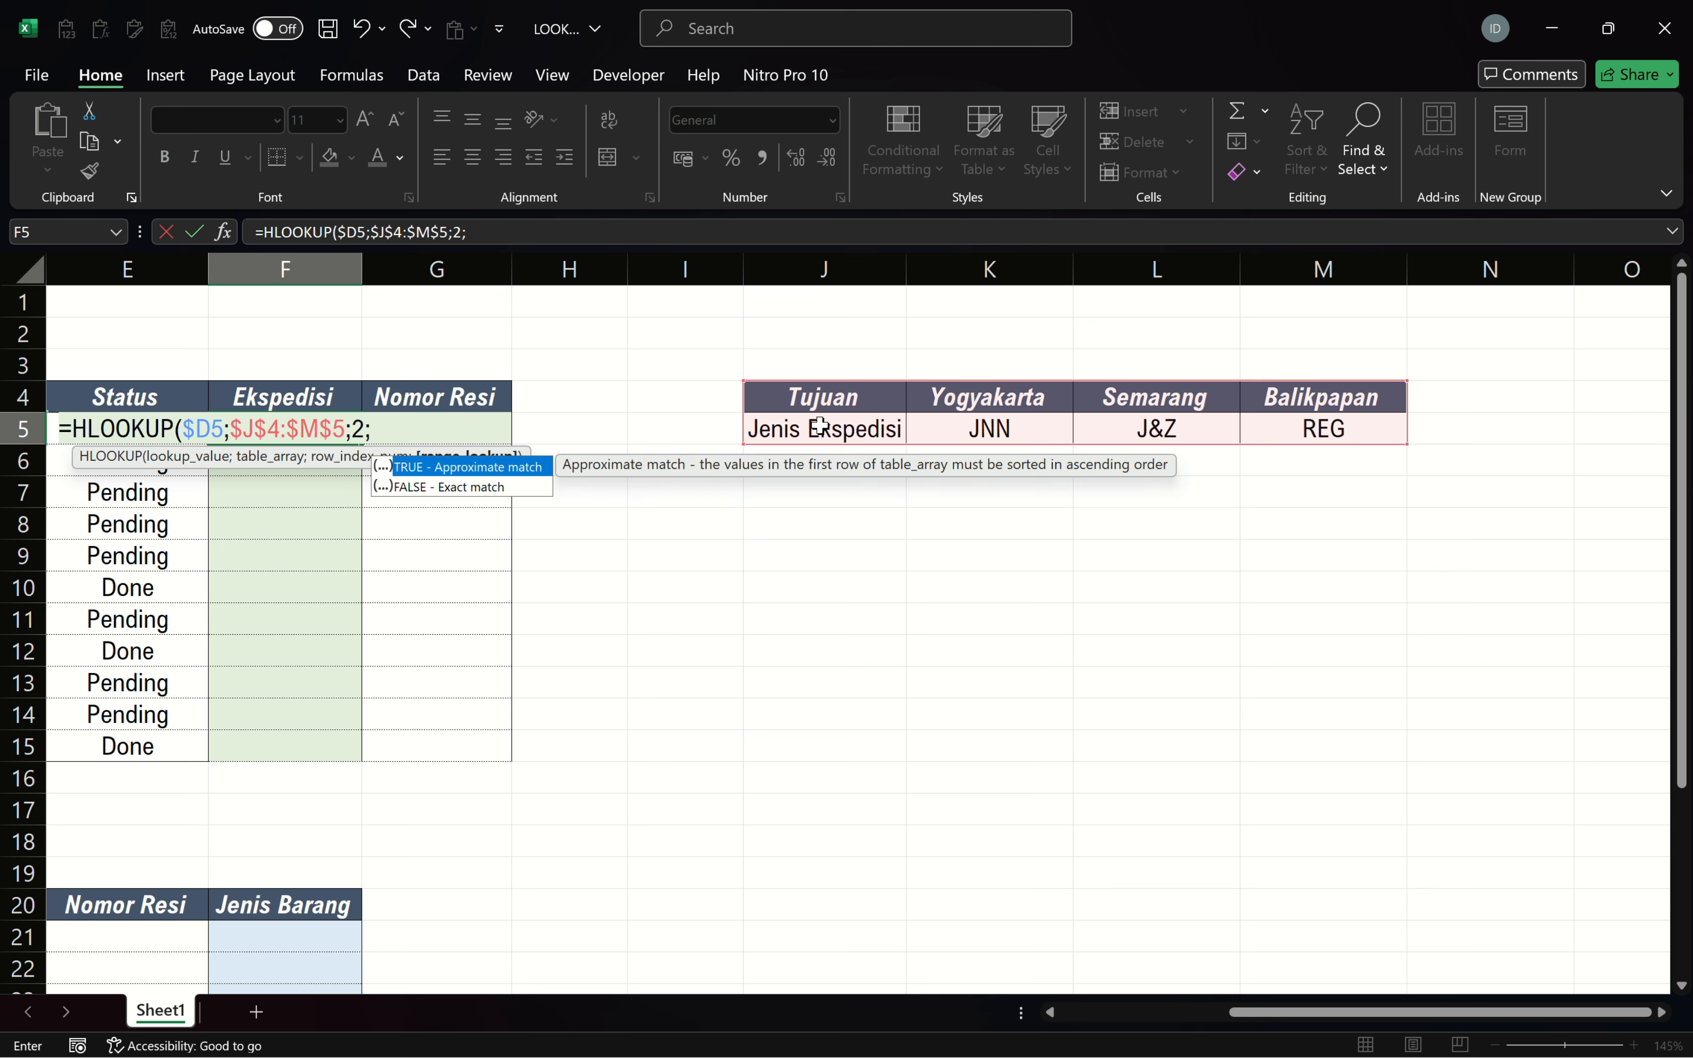
text(false)
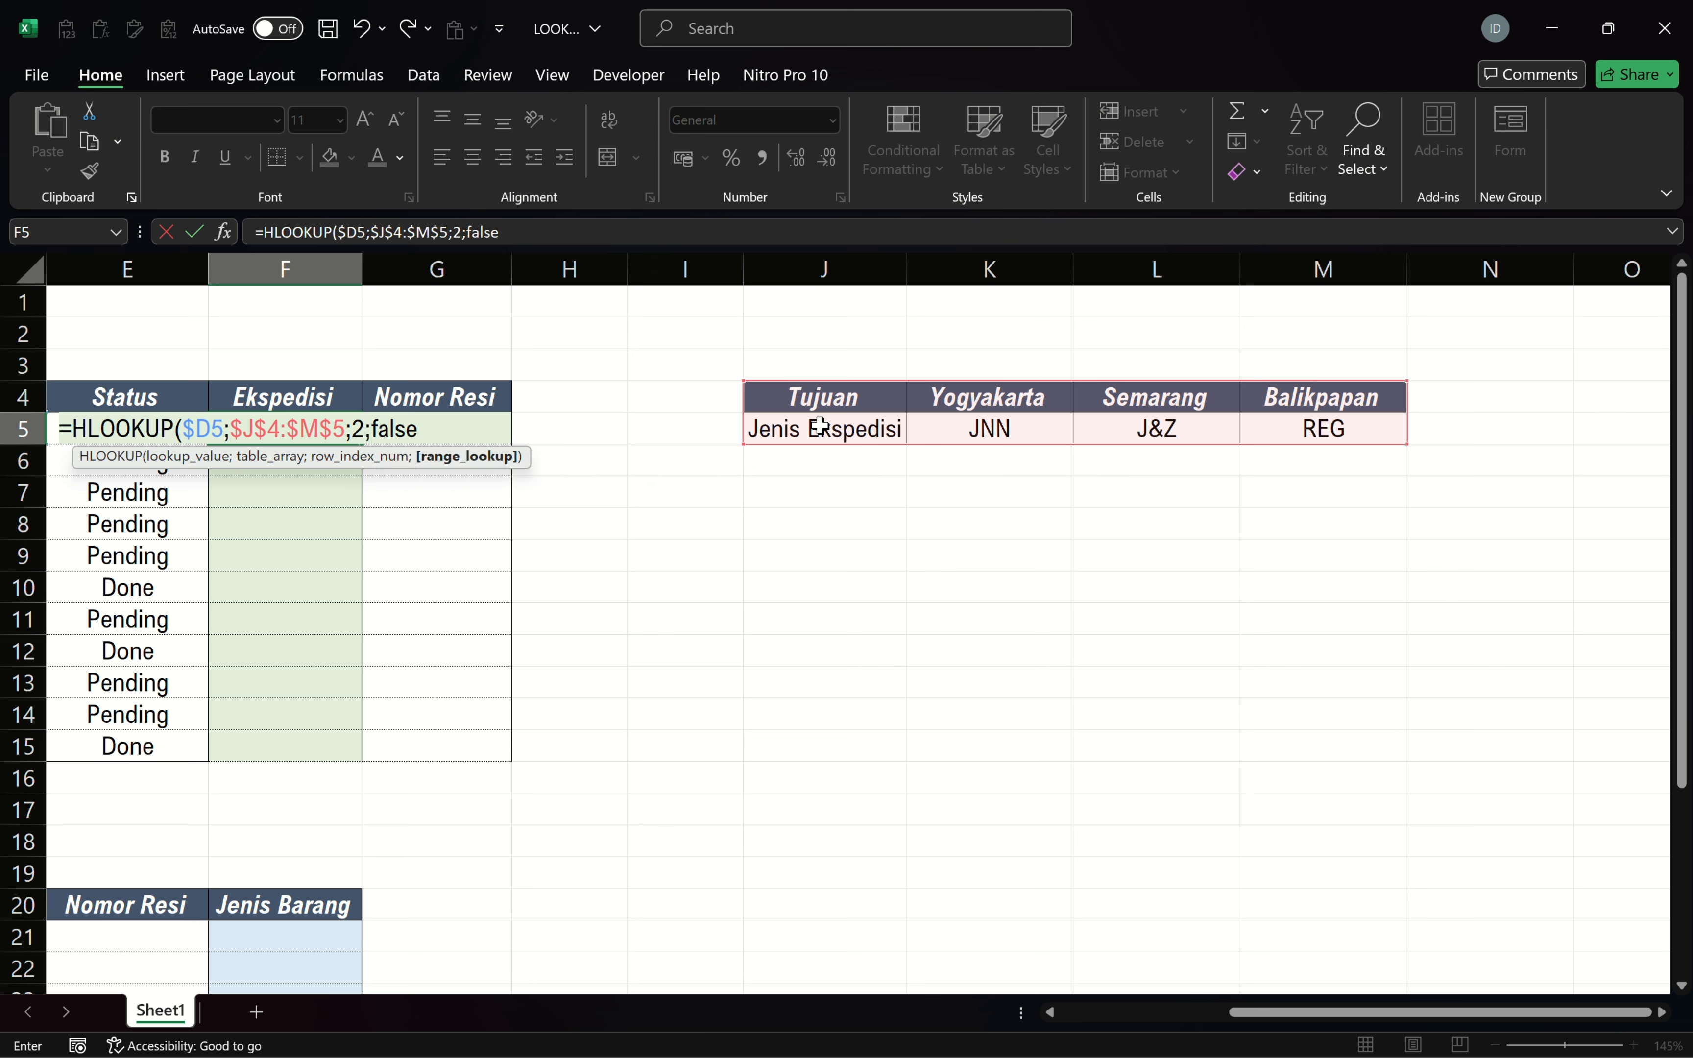
text())
key(Return)
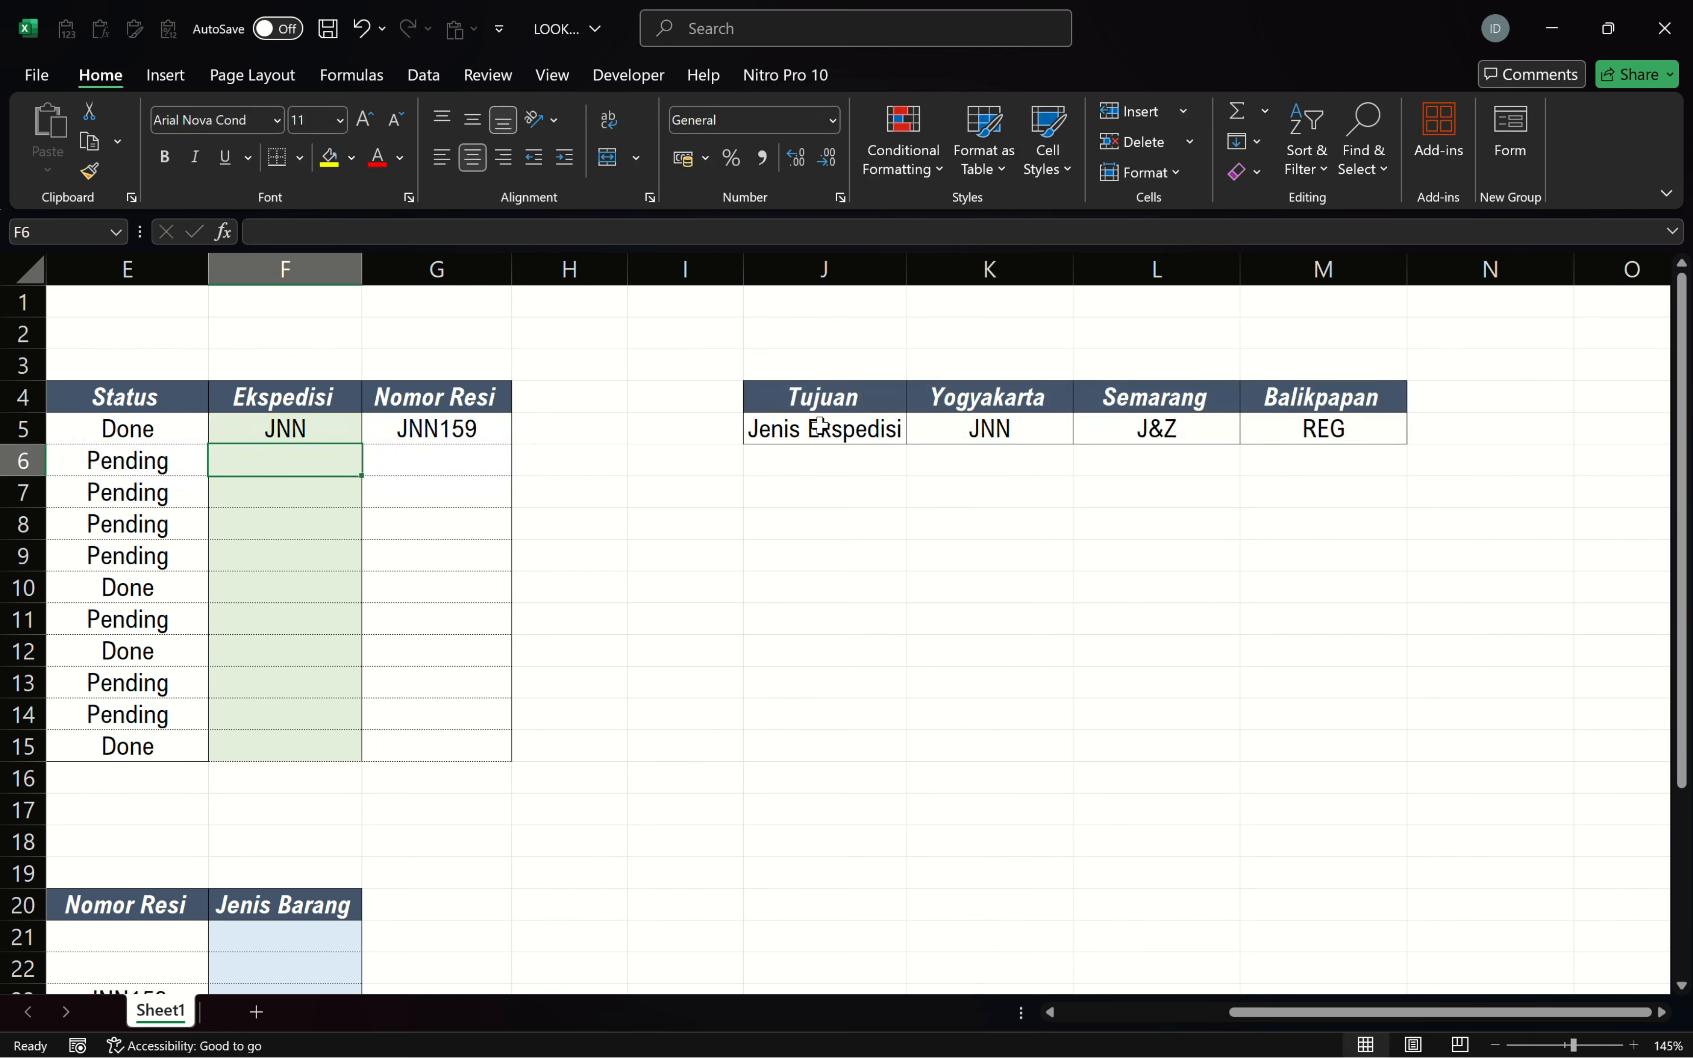
Copy the HLOOKUP formula from F5 through F15 in the Ekspedisi column, pasting formulas only.
drag(1316, 1006, 1109, 1000)
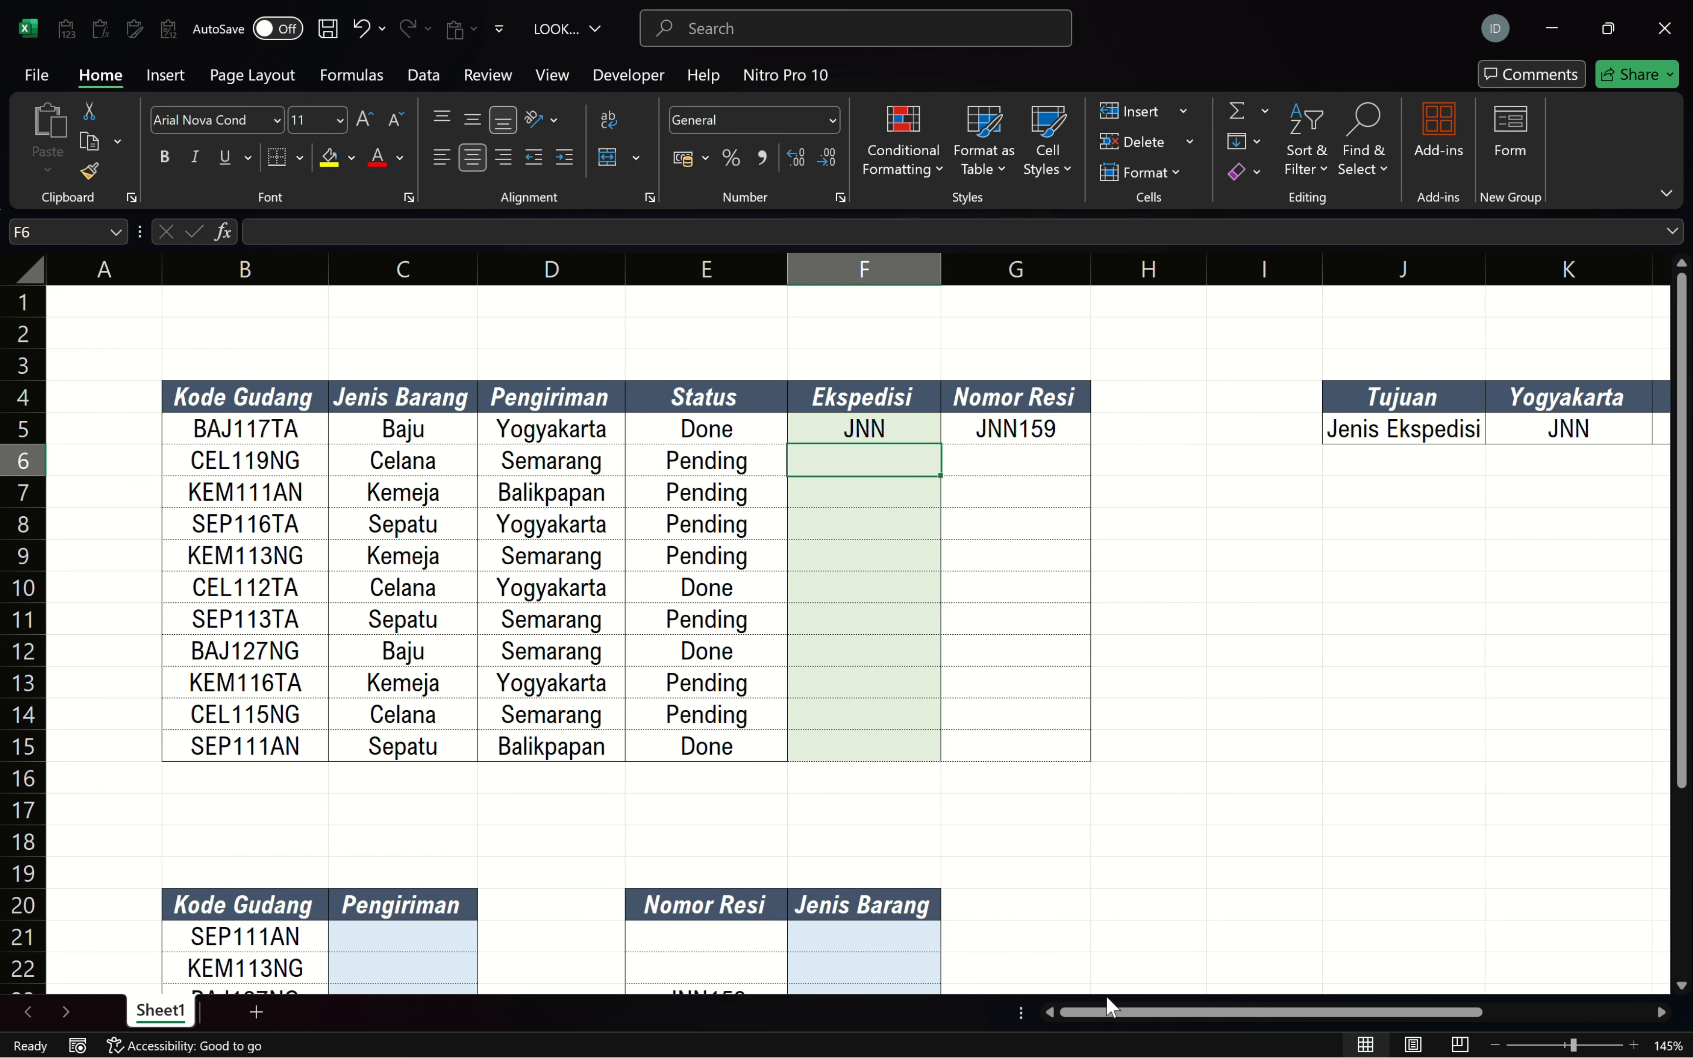
click(922, 426)
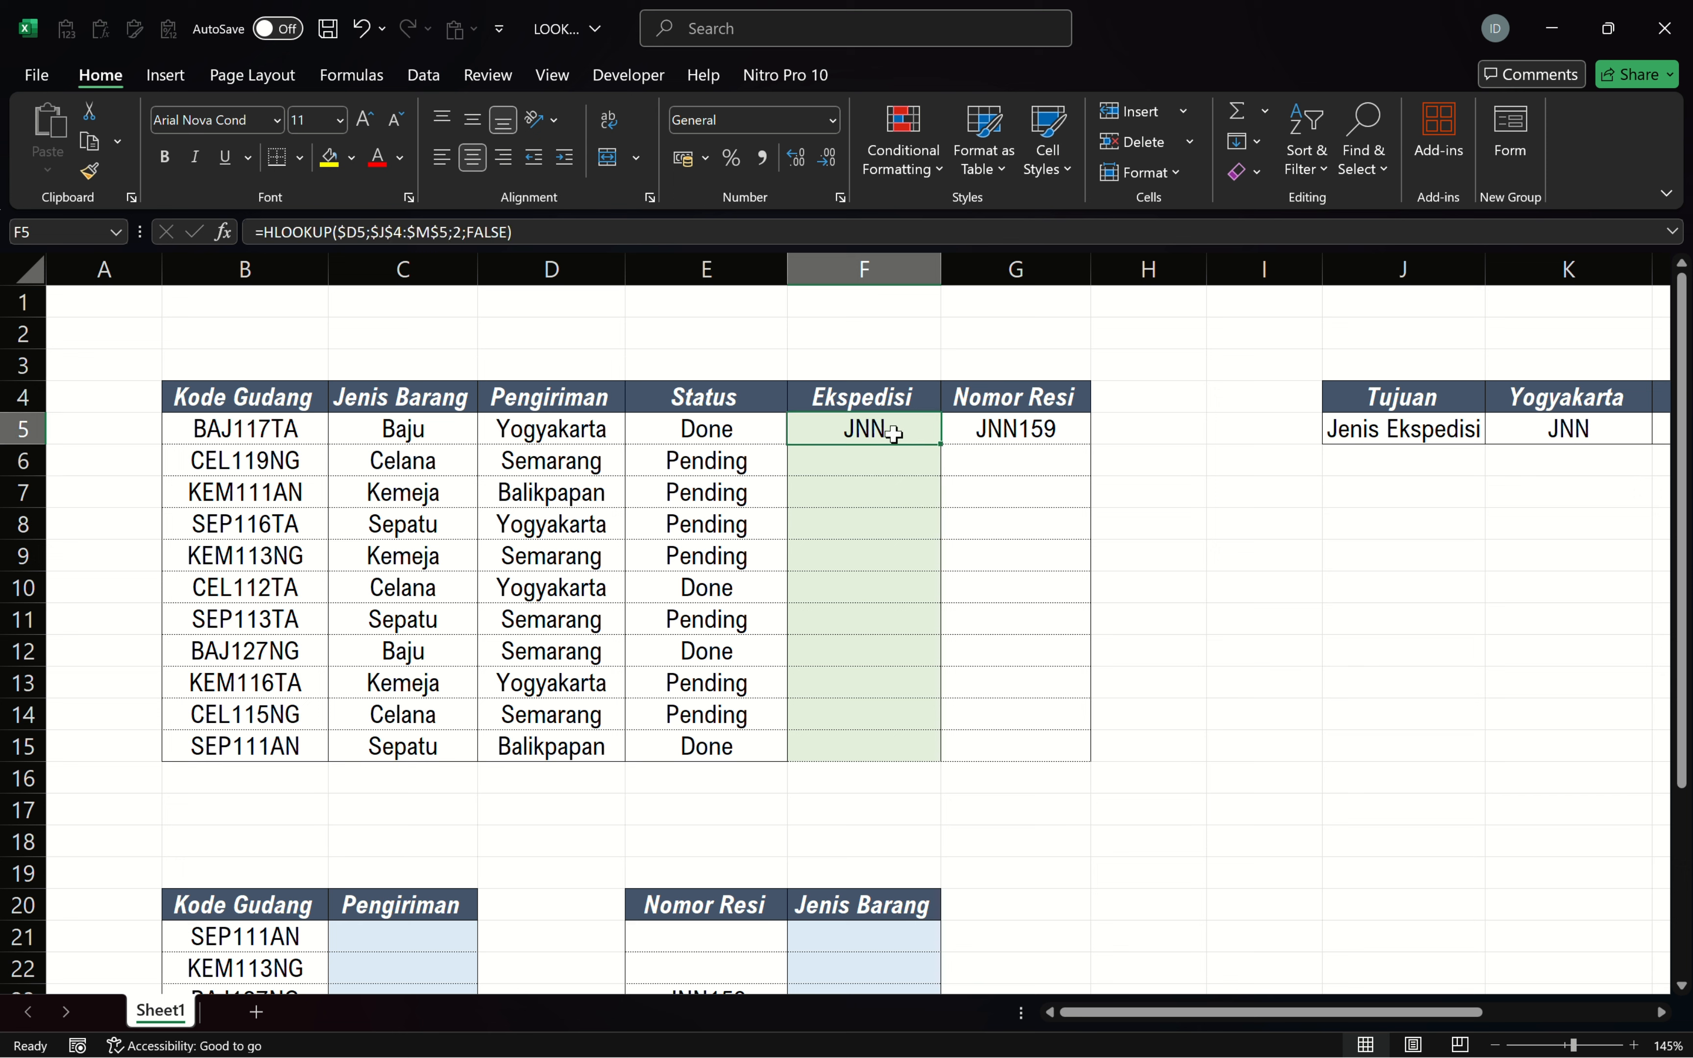
key(ctrl+c)
shift+click(884, 741)
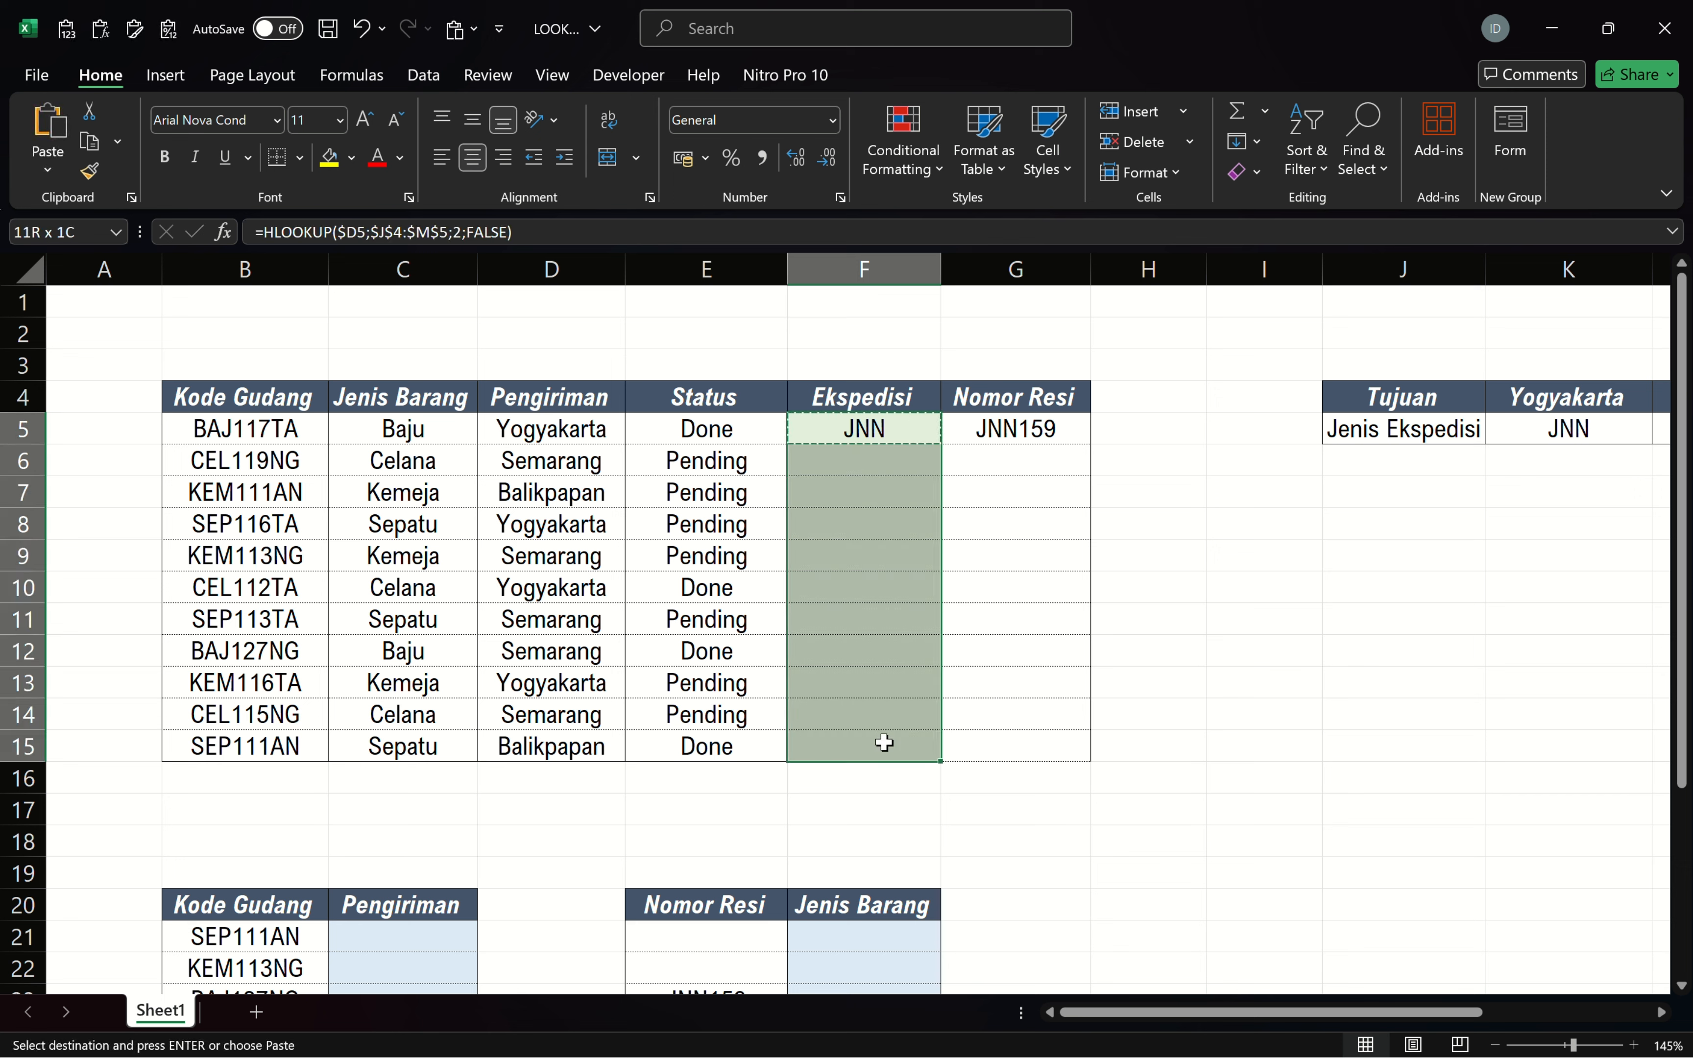
right_click(885, 742)
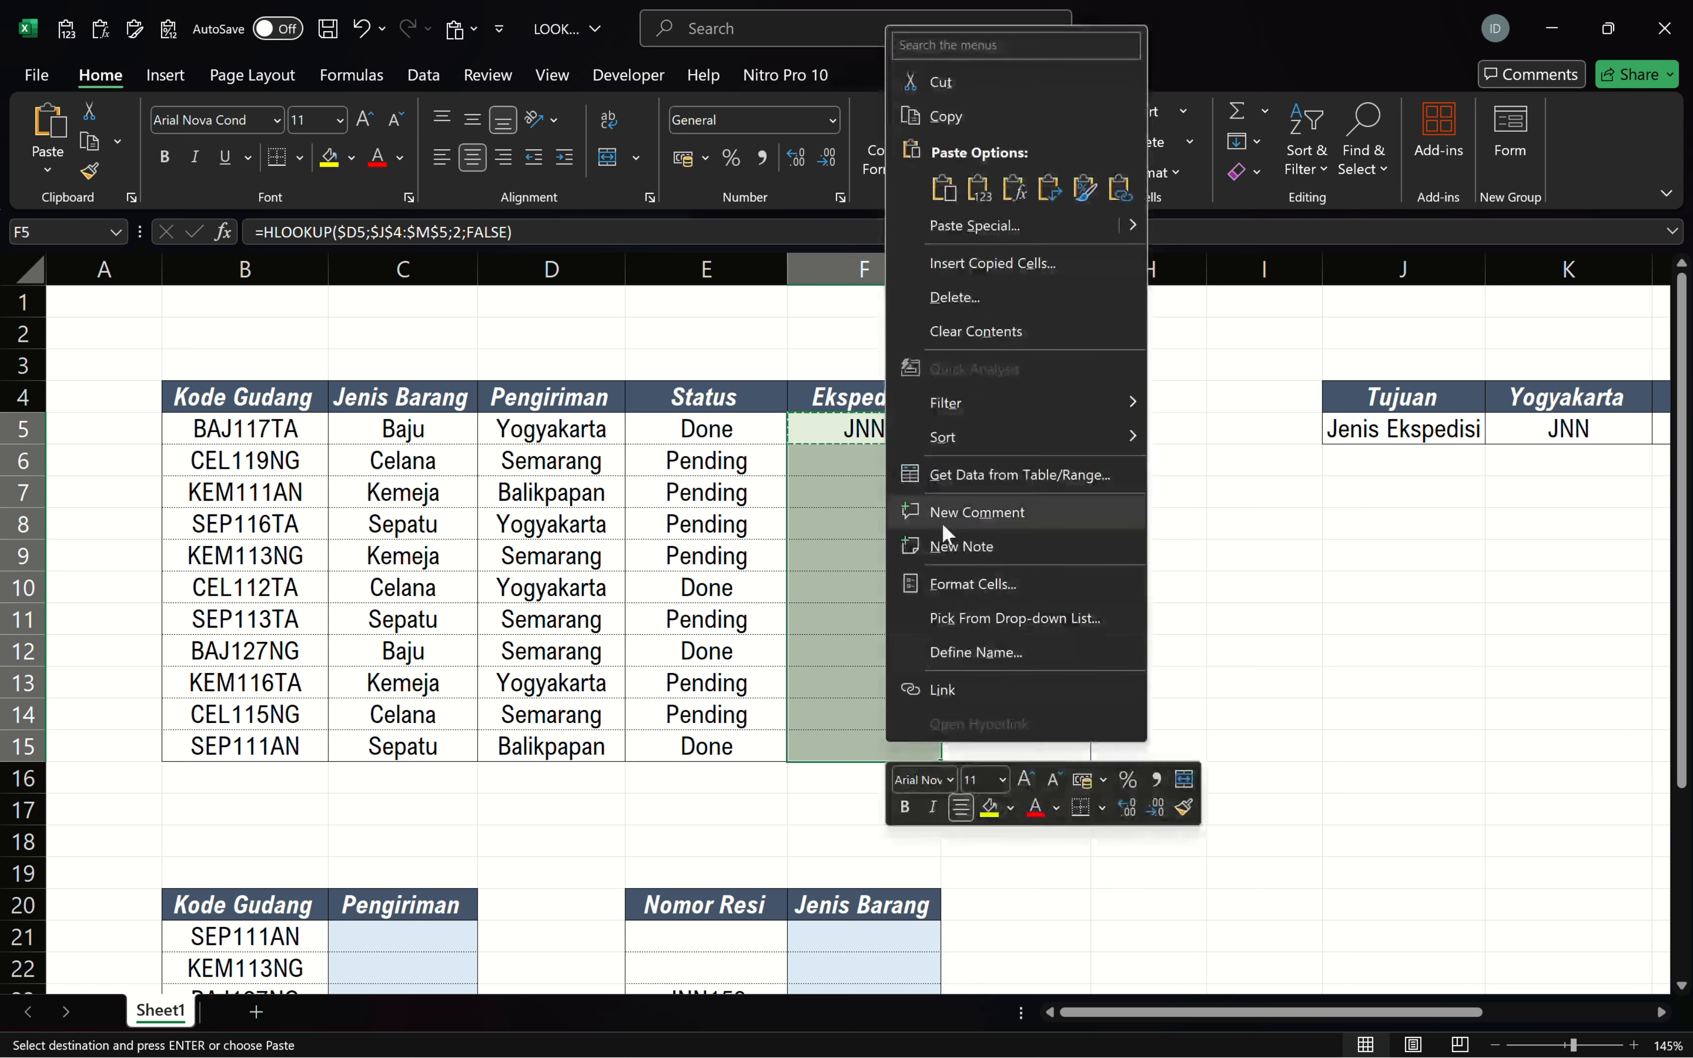
click(1012, 191)
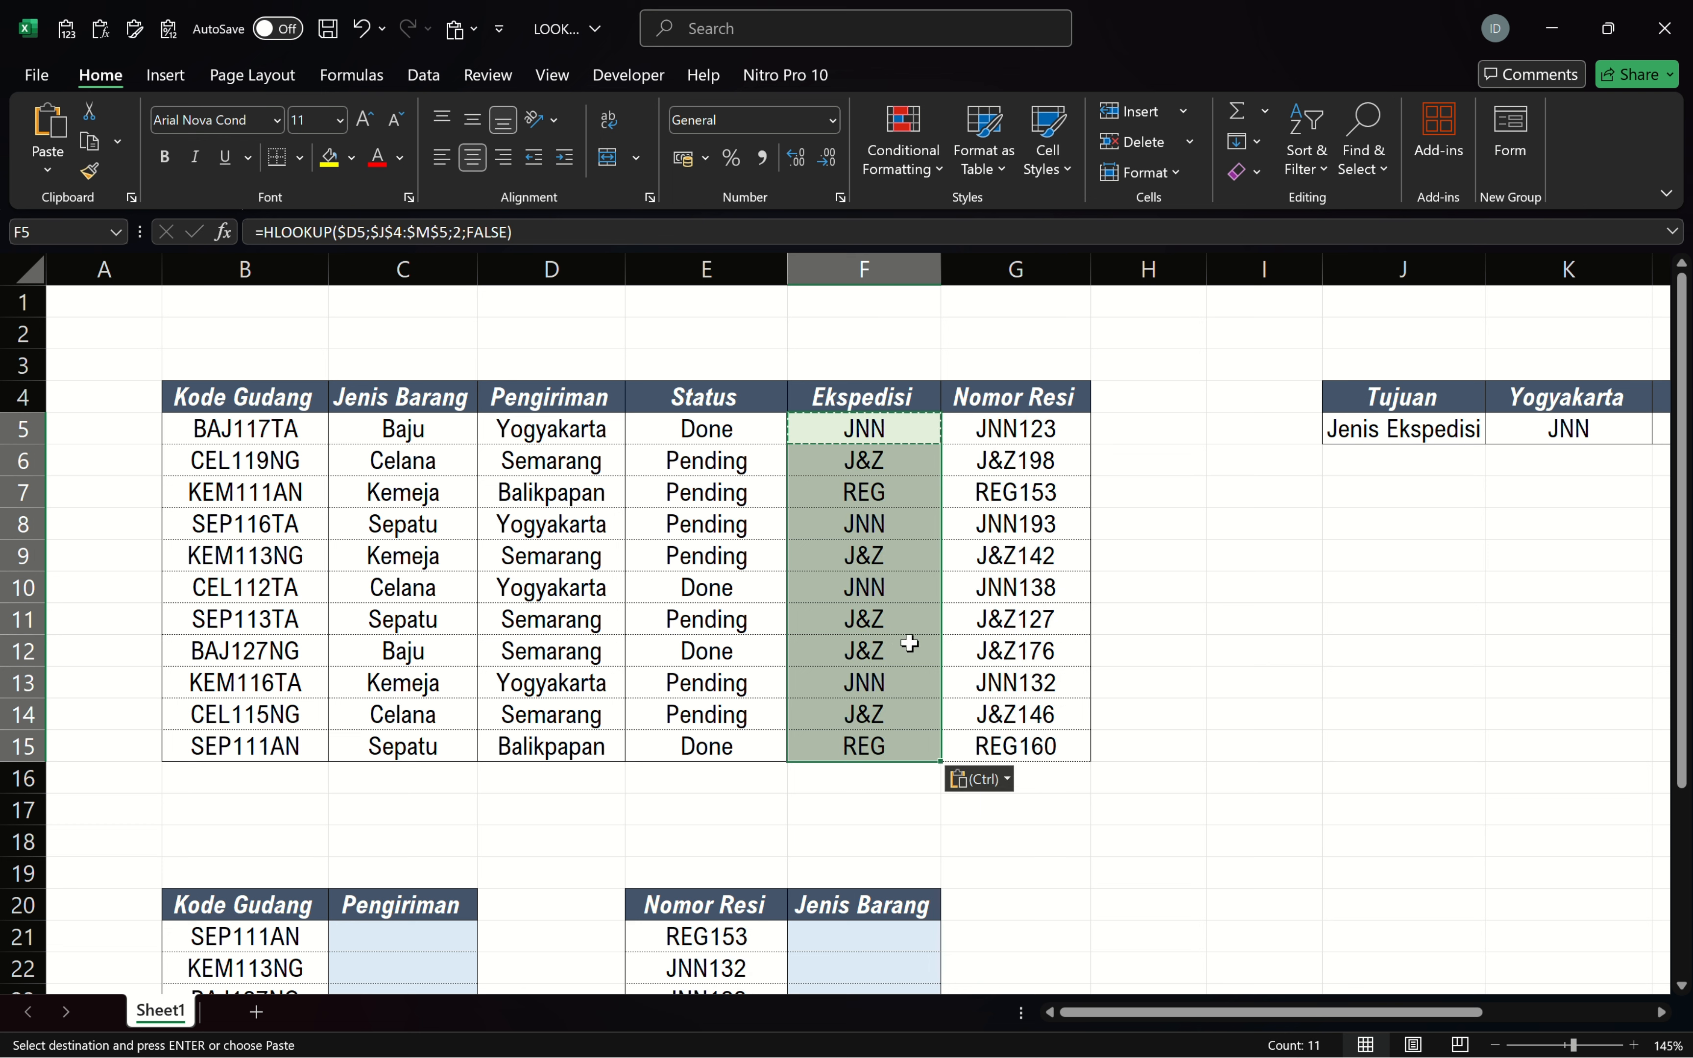
key(Escape)
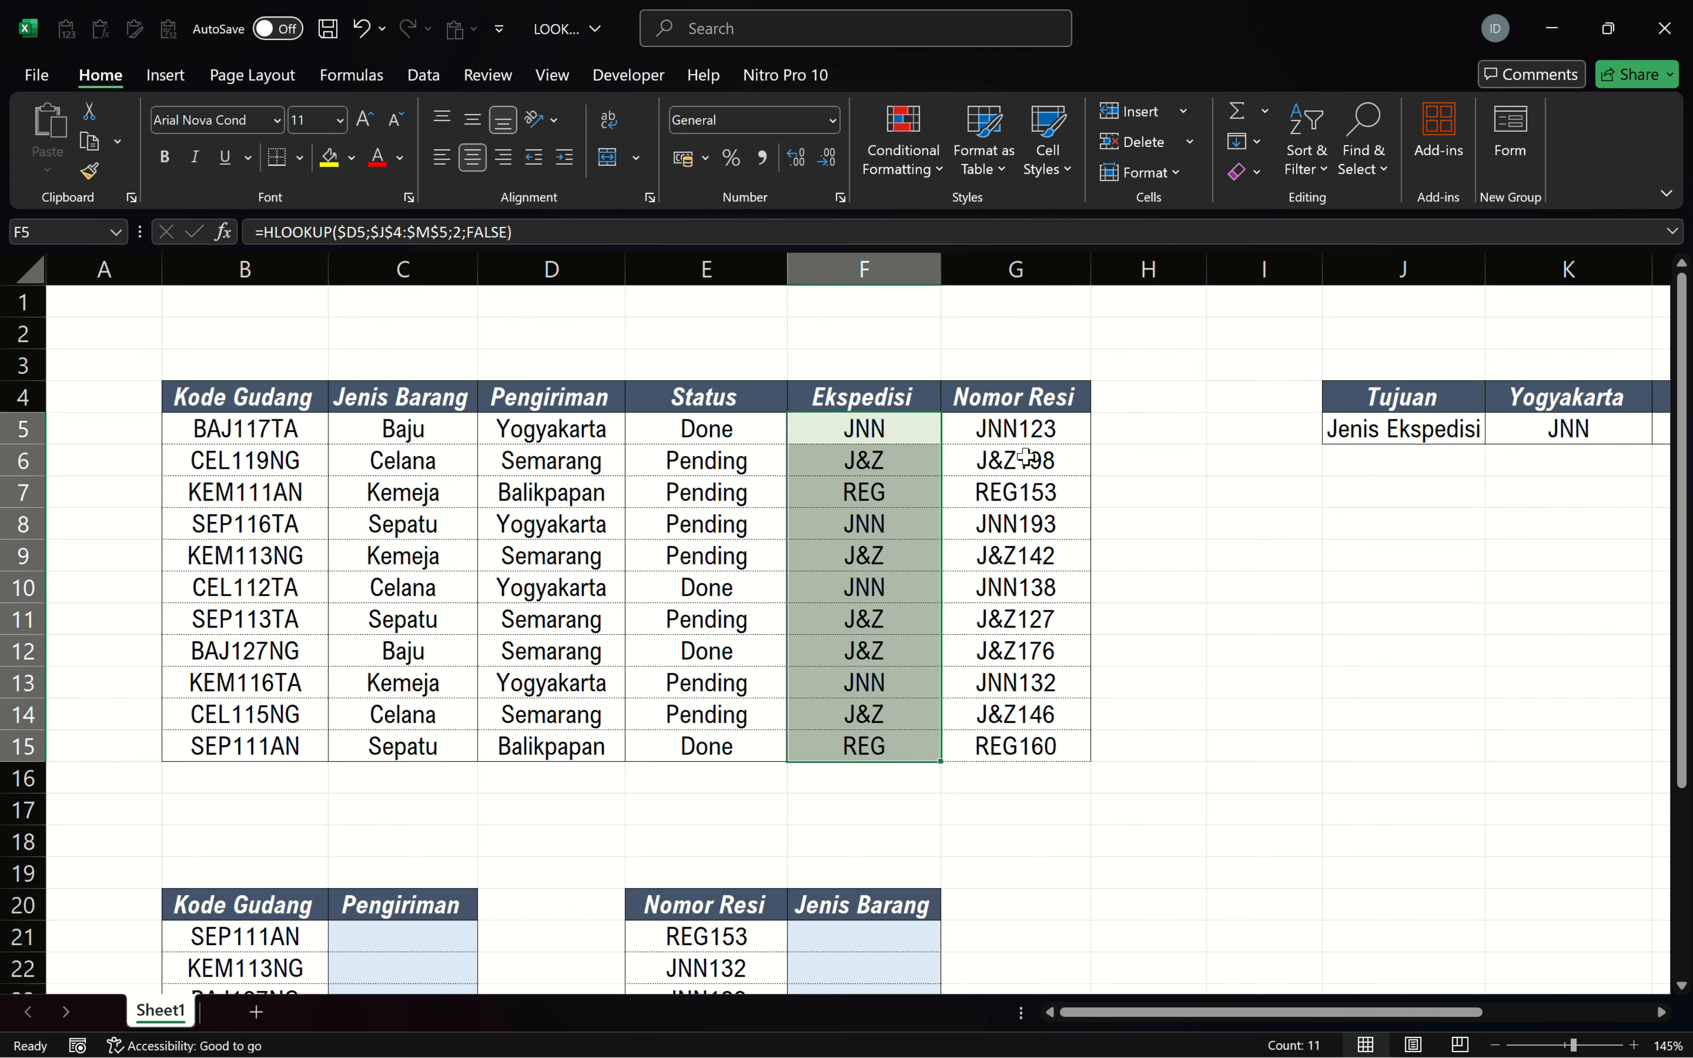
Convert the Nomor Resi cells G5:G15 to fixed values by pasting them over themselves as values only.
scroll(1022, 459, down, 1)
scroll(958, 413, up, 1)
drag(1020, 434, 1027, 749)
key(ctrl+c)
key(ctrl+shift+v)
key(Escape)
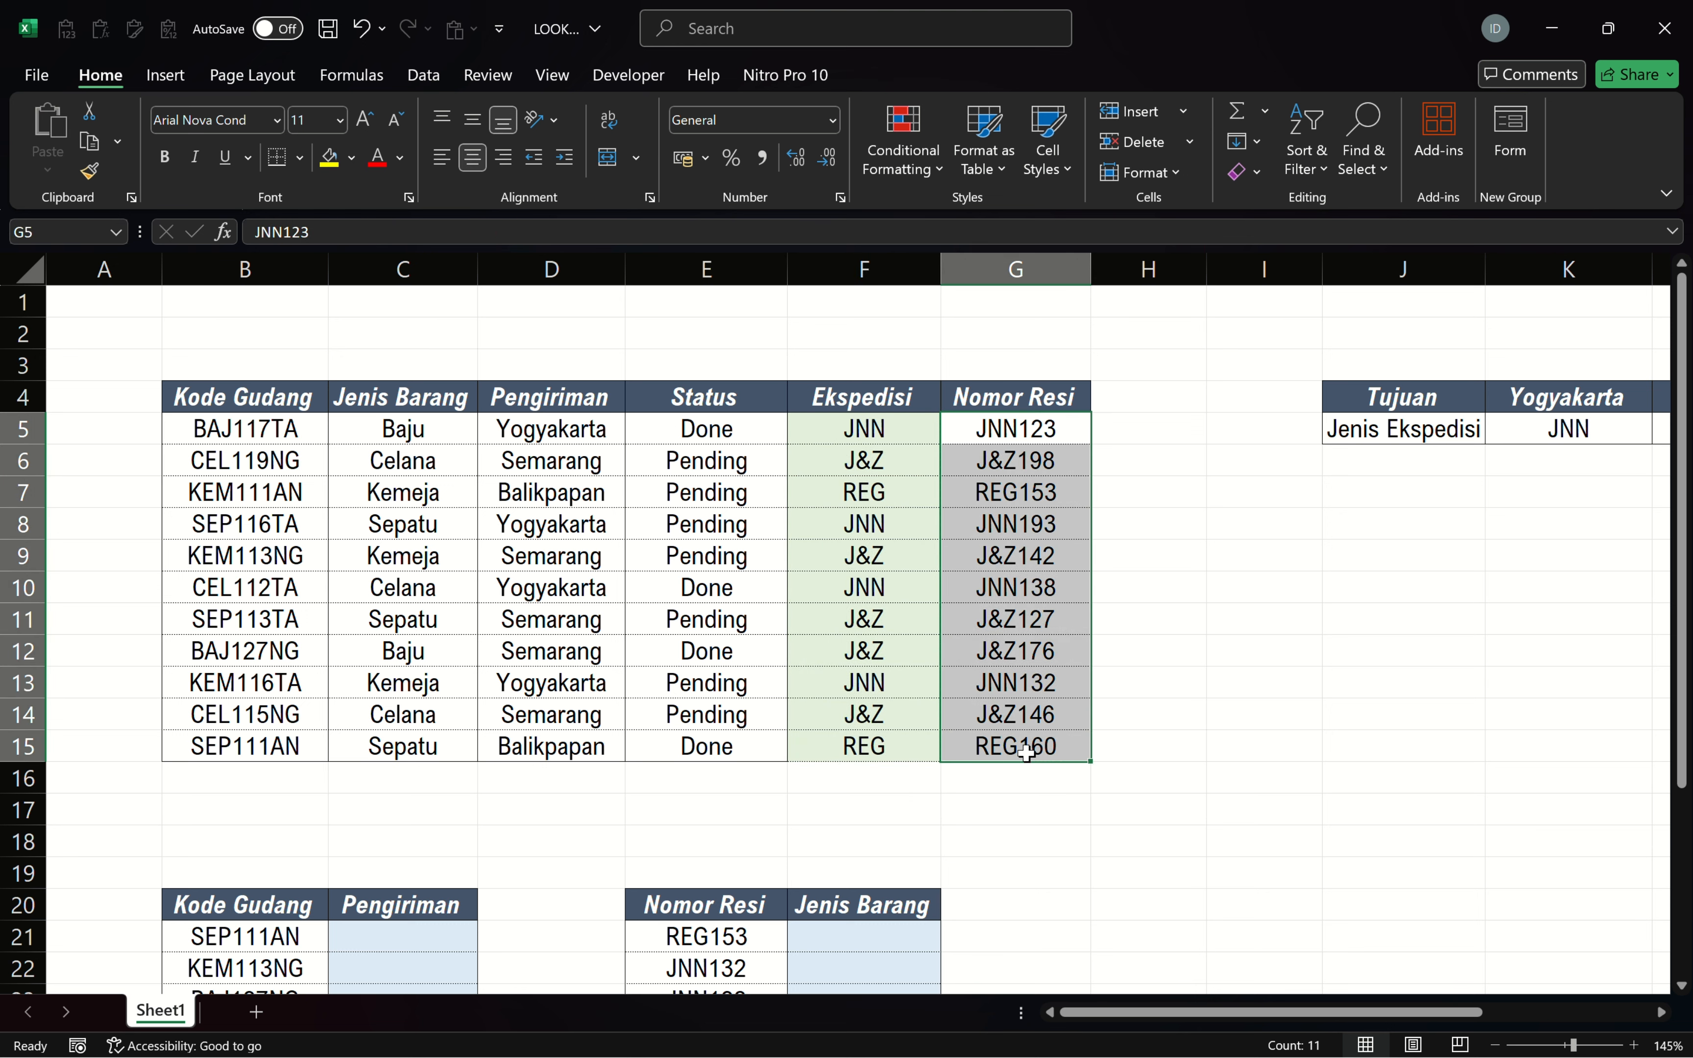
Compare the vertical Kode Gudang and Pengiriman columns of the shipment table with the horizontal header row of the Tujuan table.
scroll(845, 746, down, 1)
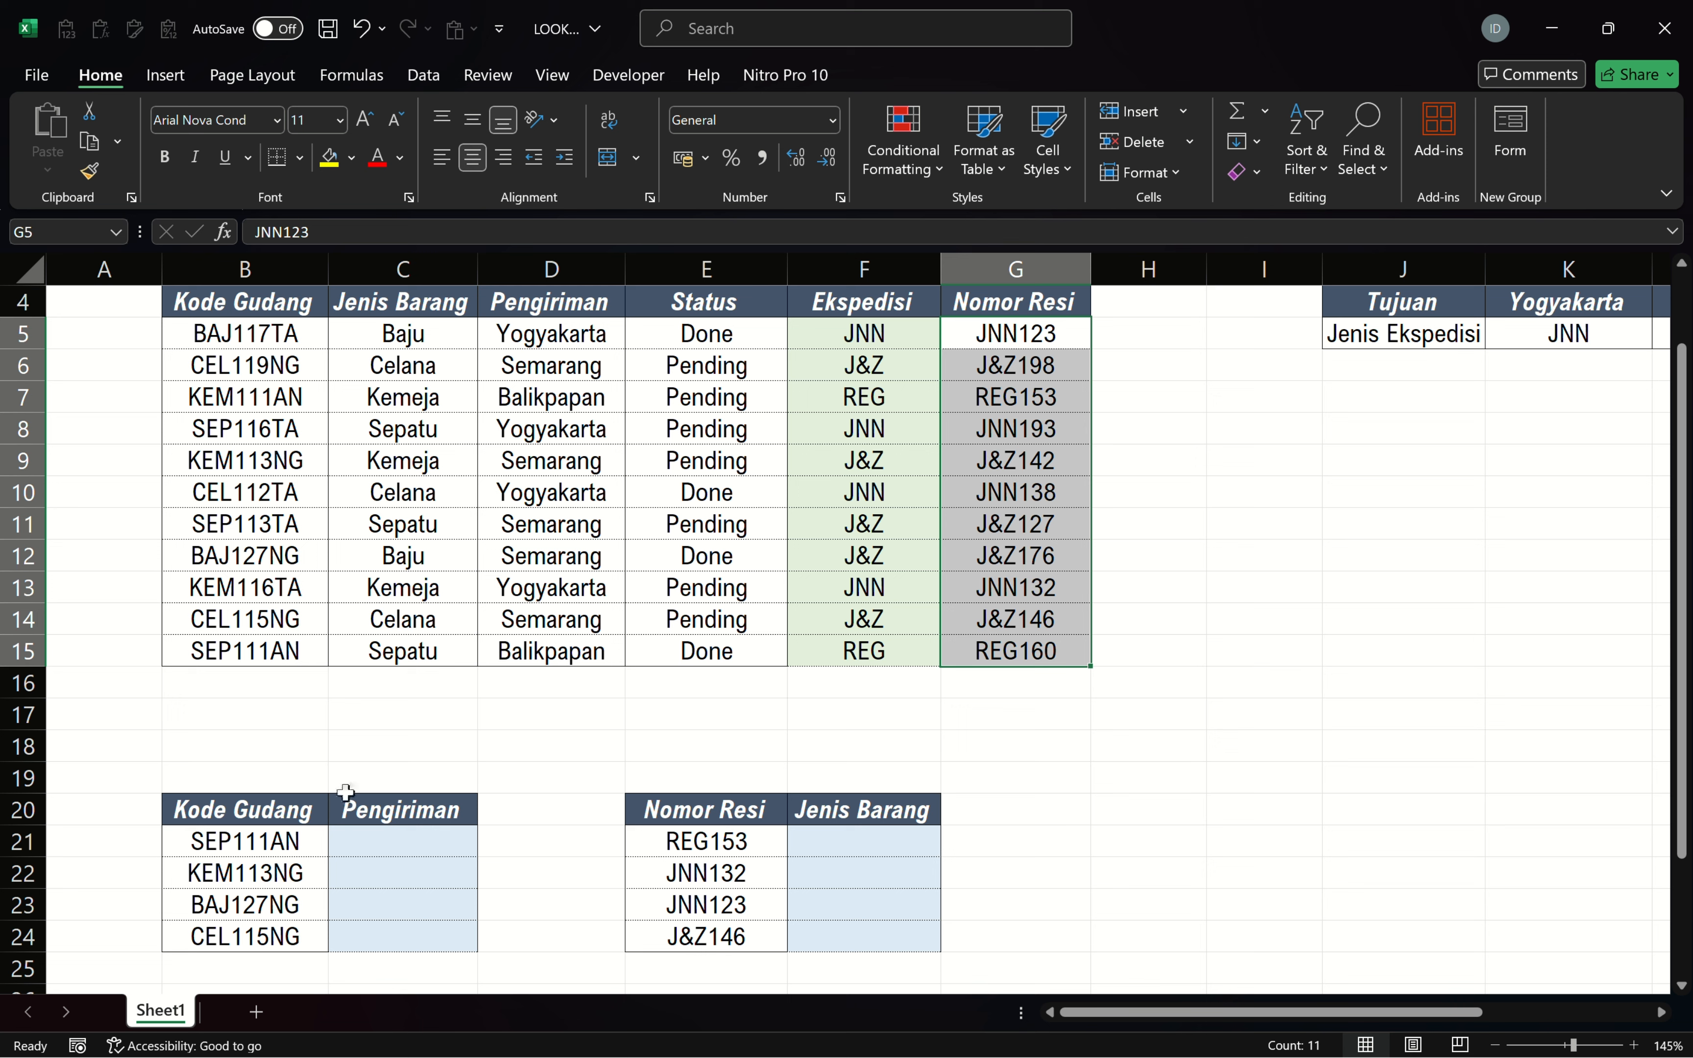
click(384, 807)
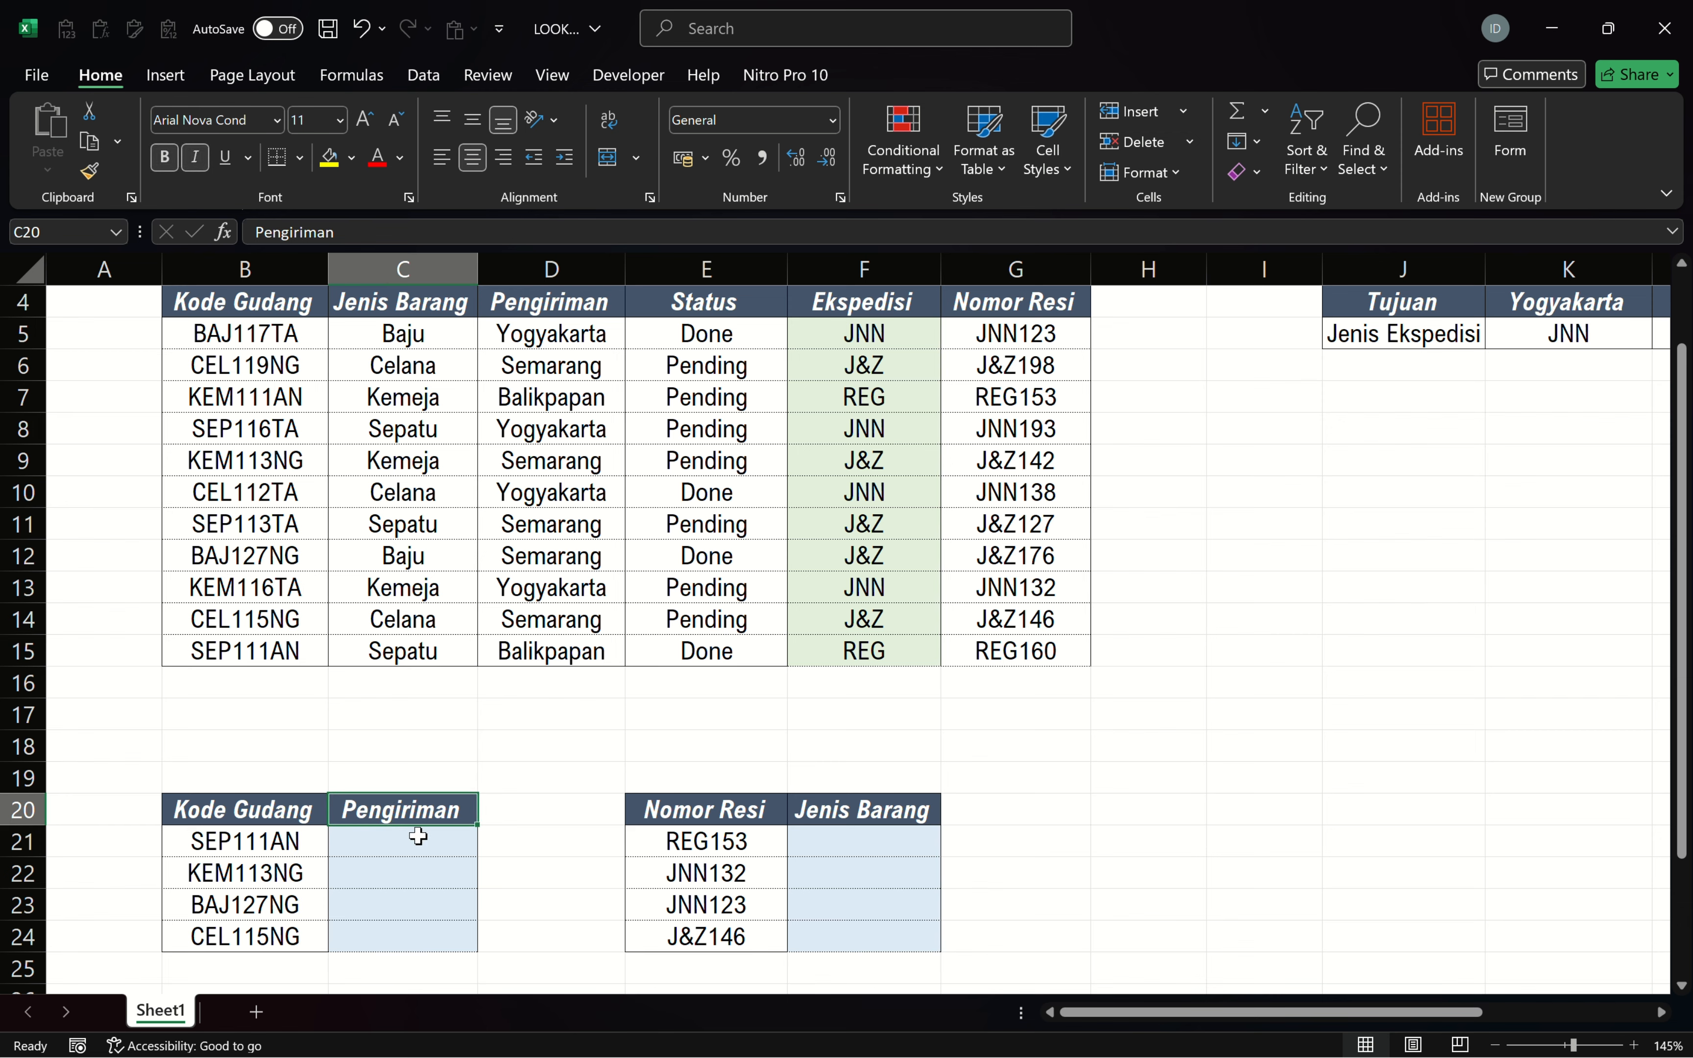
scroll(419, 835, up, 1)
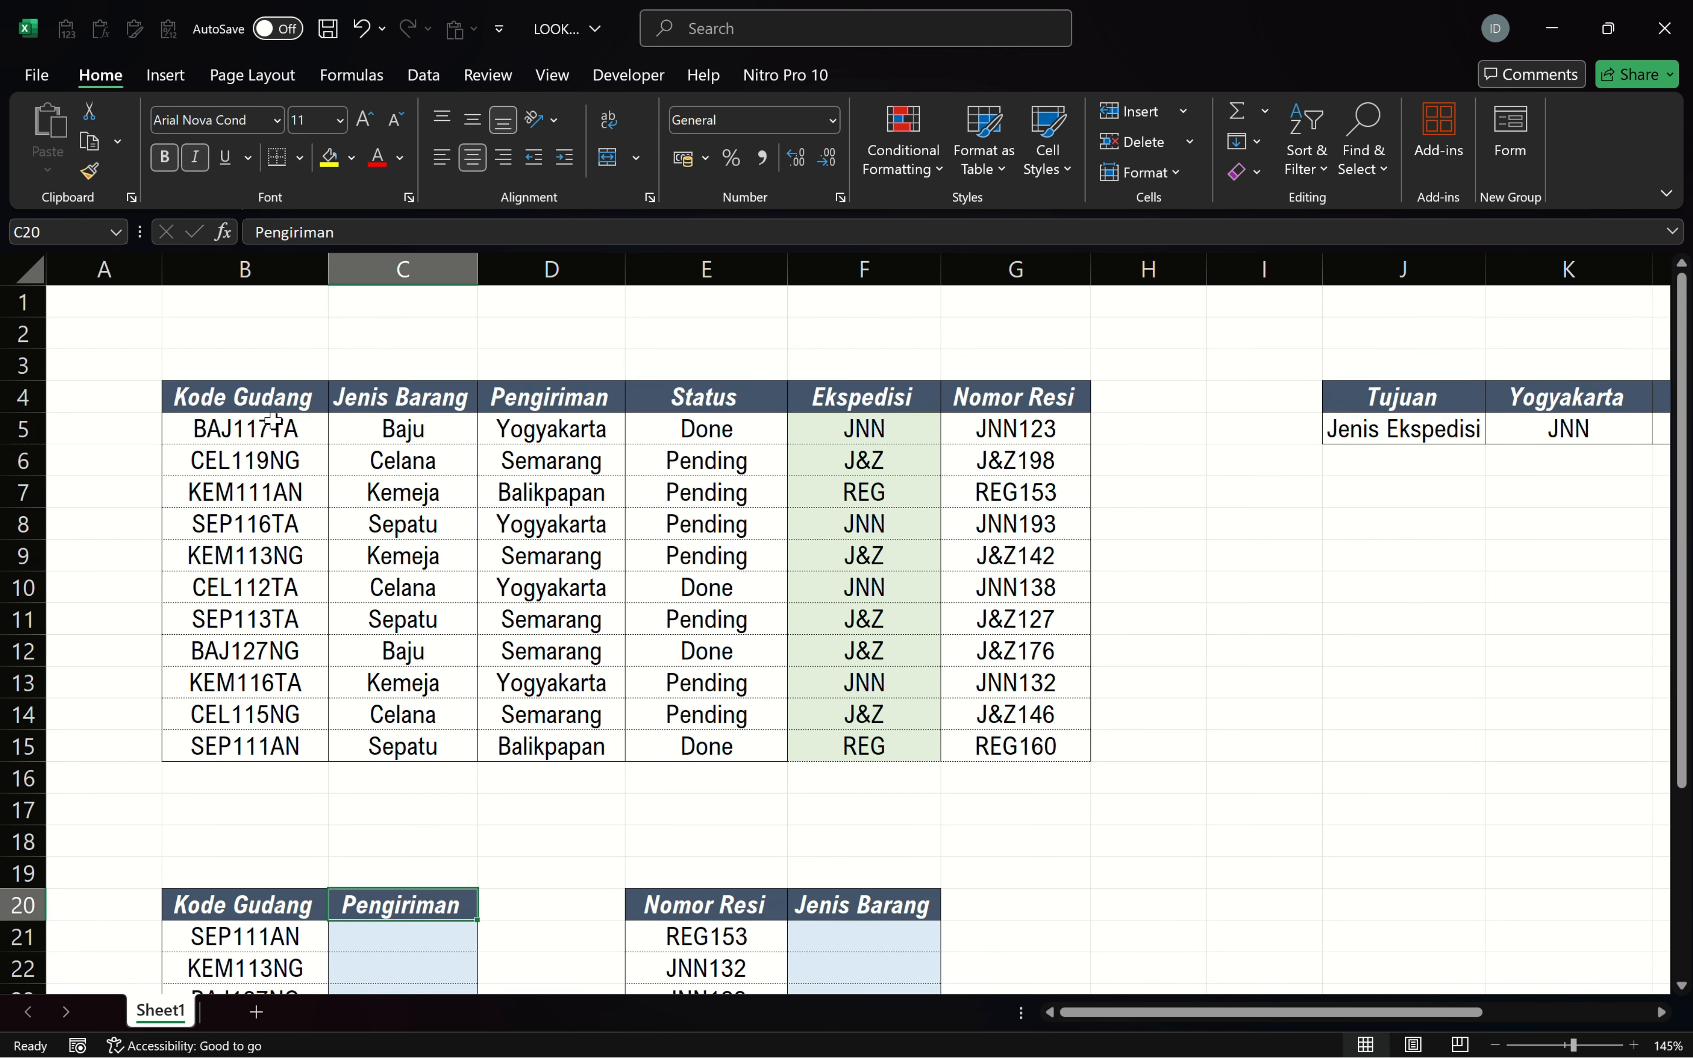
drag(245, 428, 234, 734)
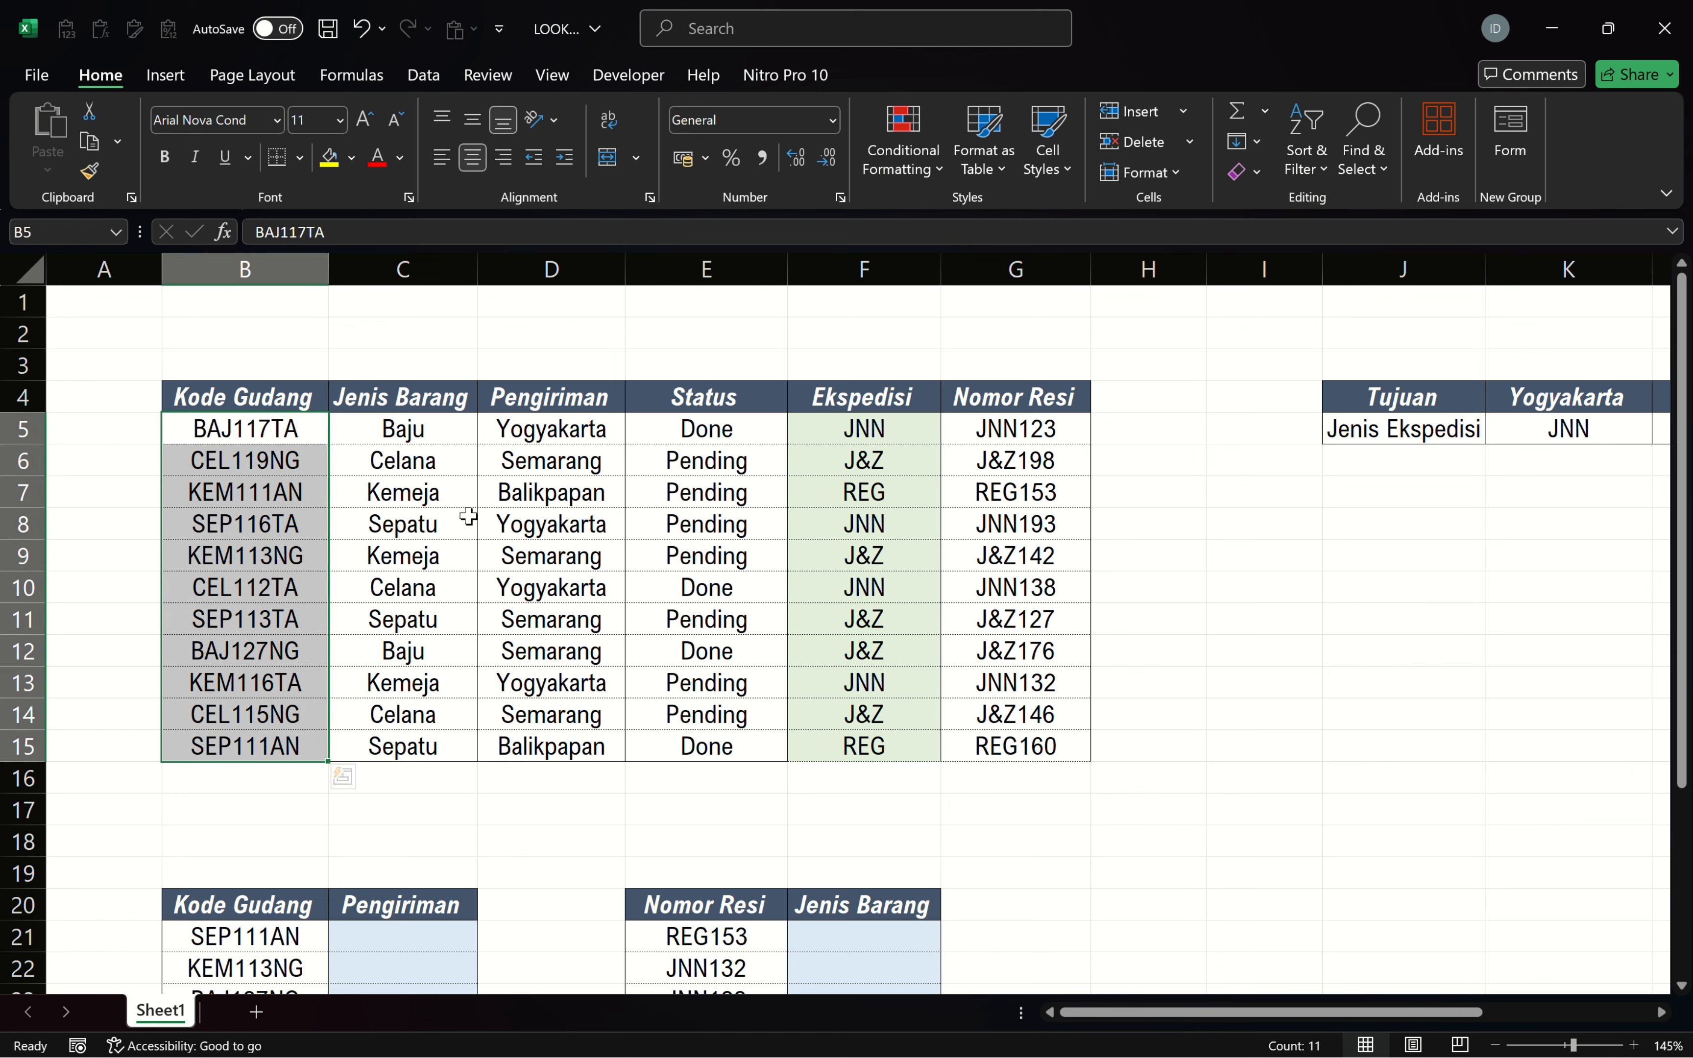
drag(560, 431, 497, 763)
scroll(497, 671, down, 1)
scroll(498, 668, up, 1)
drag(1392, 396, 1338, 434)
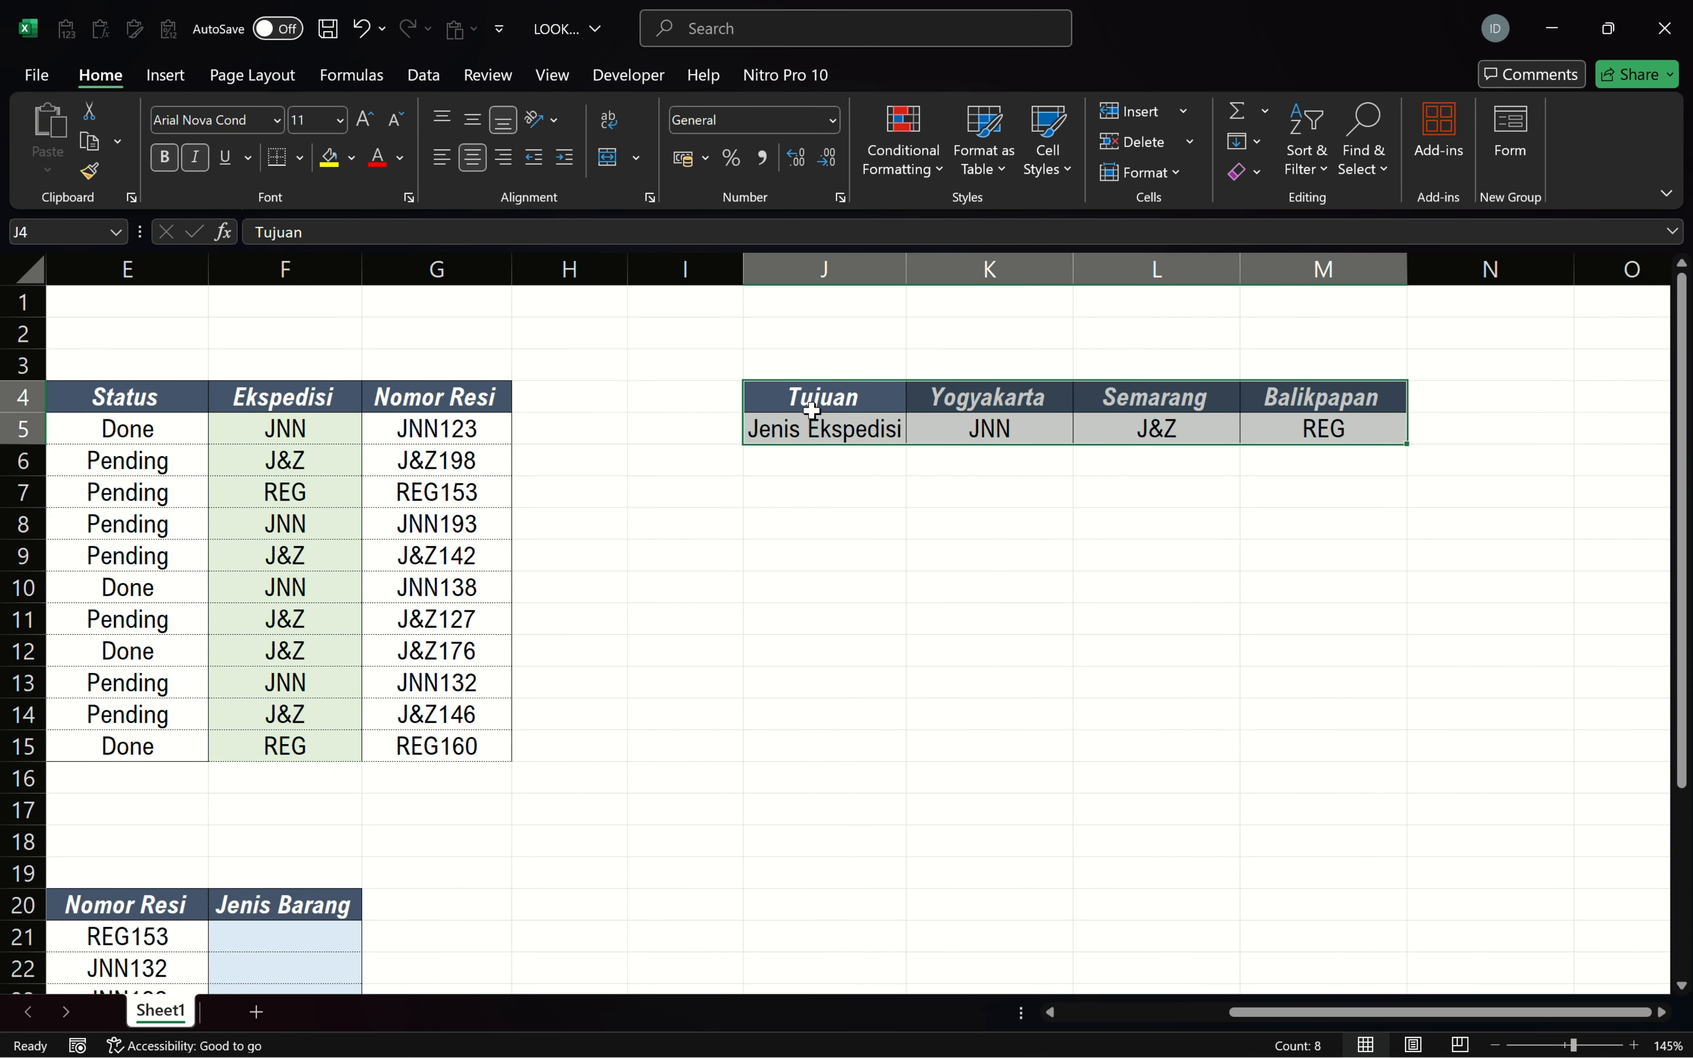
drag(805, 392, 1390, 397)
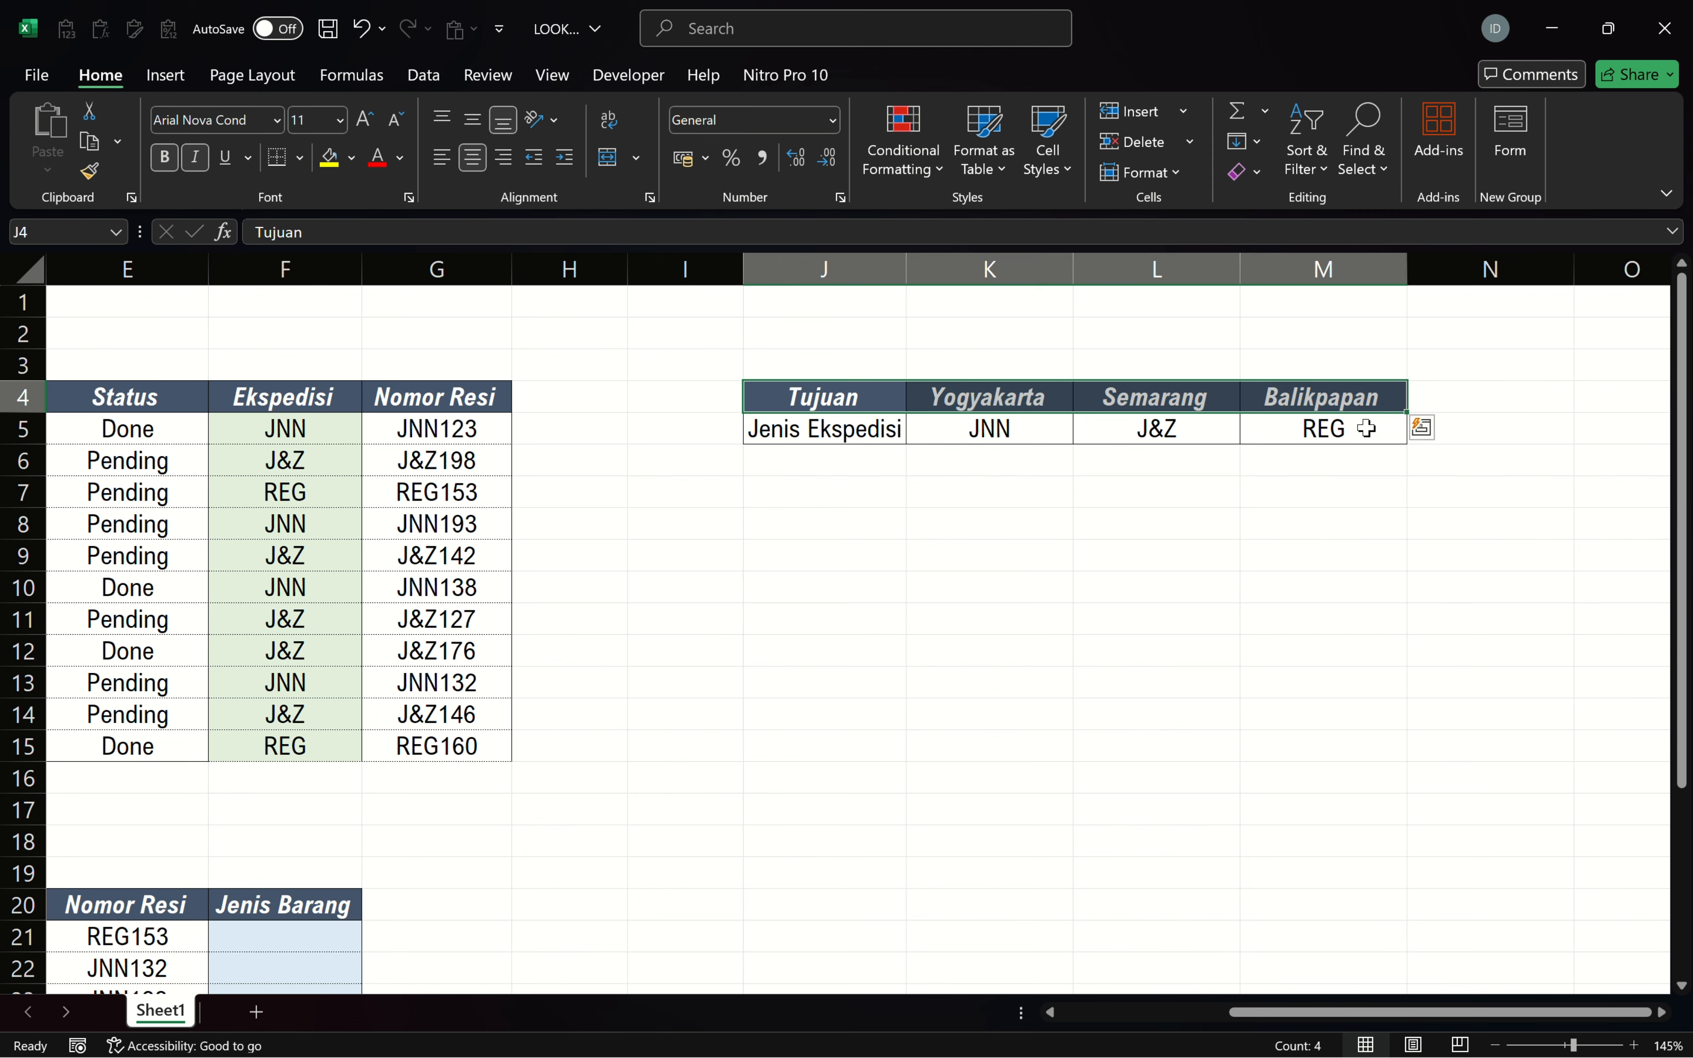
scroll(1366, 428, left, 4)
drag(266, 402, 241, 760)
click(273, 399)
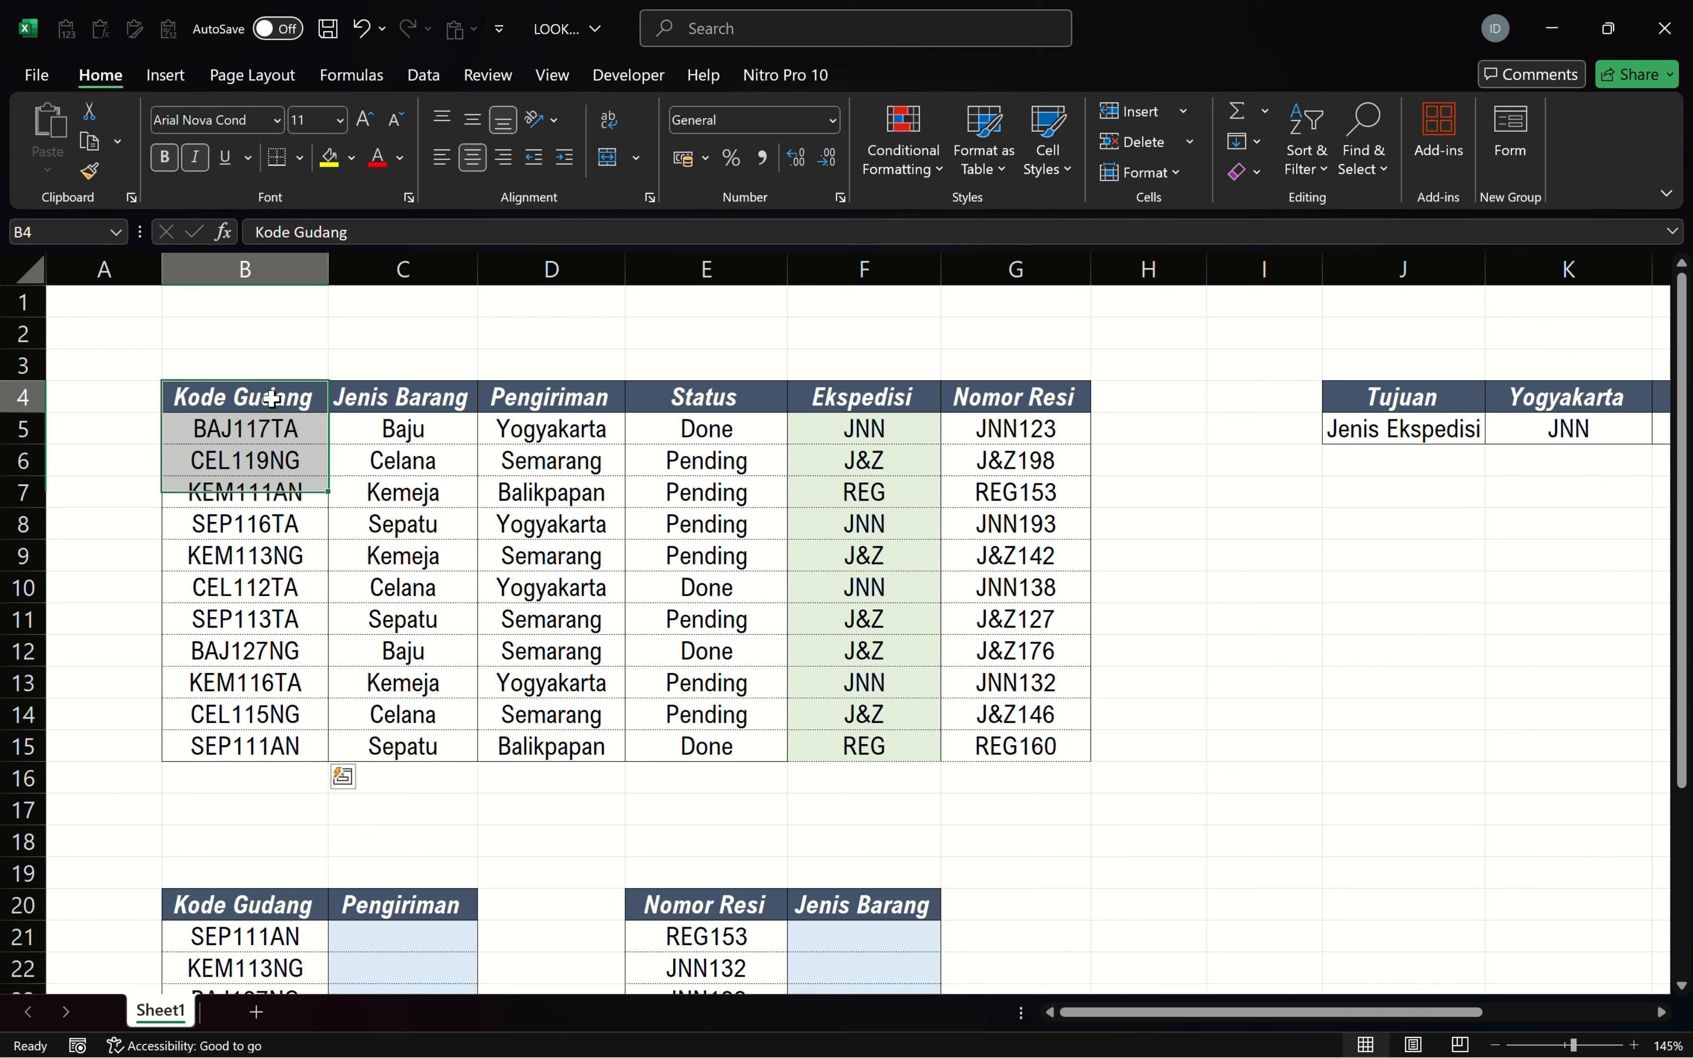
drag(271, 399, 238, 749)
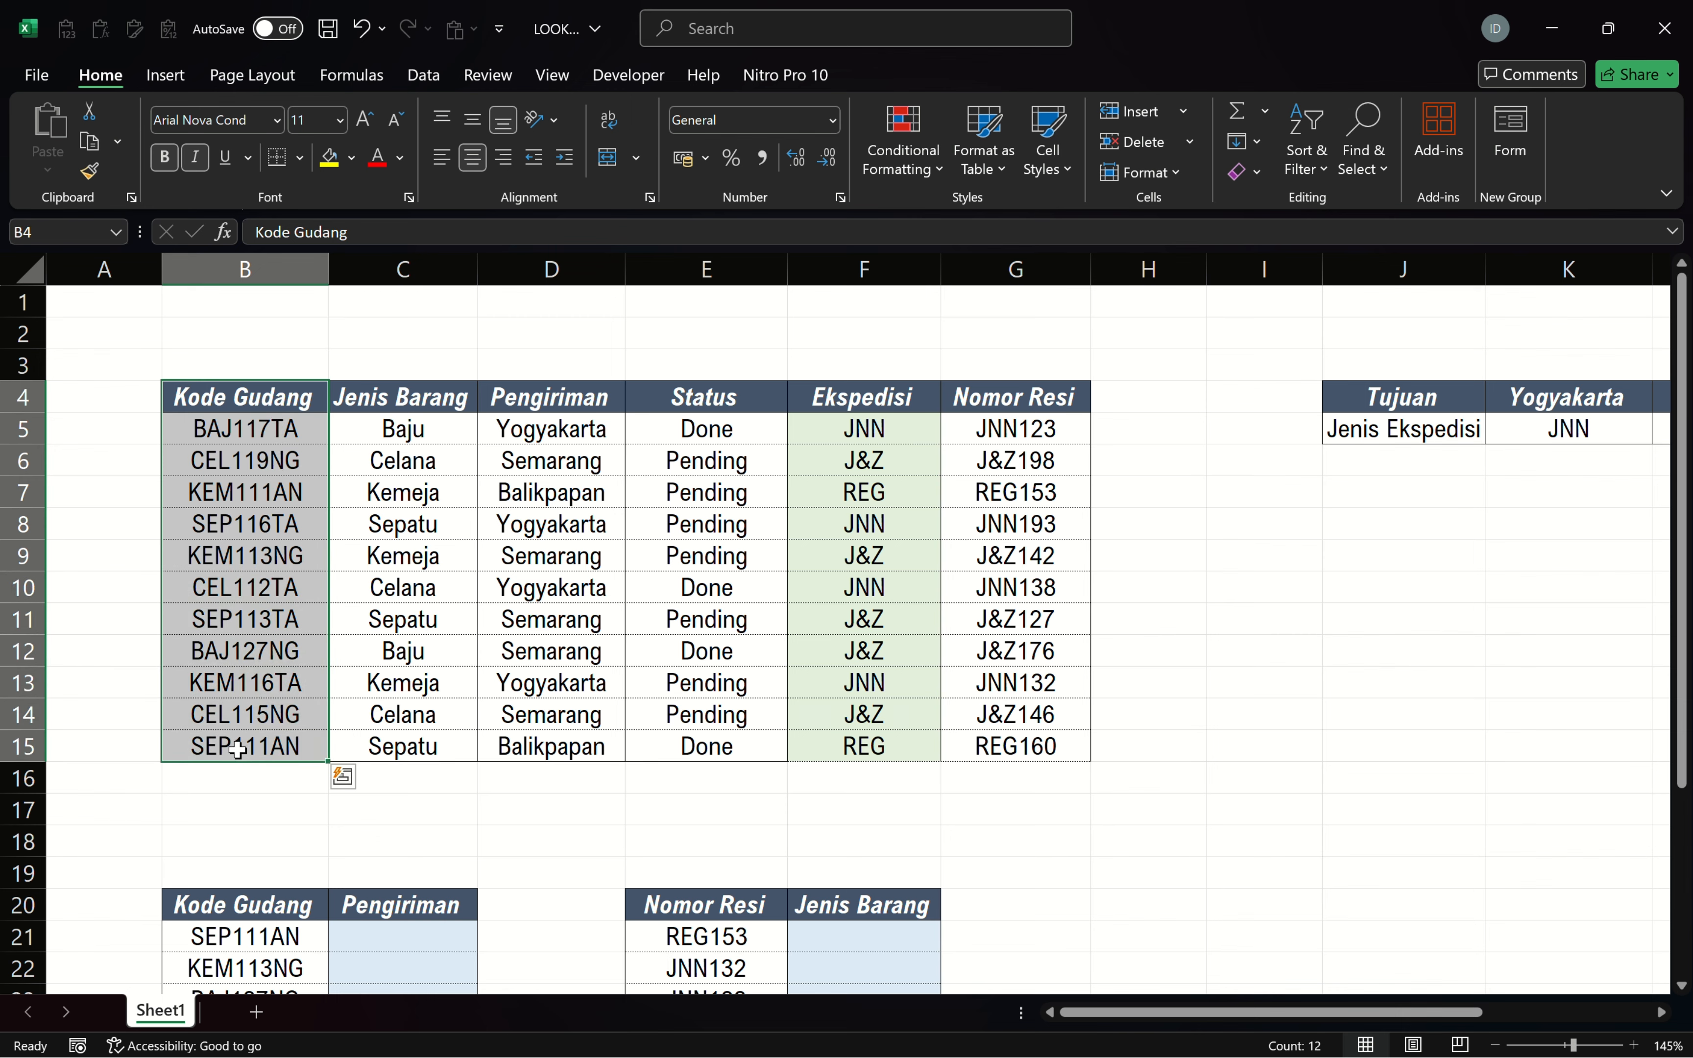
Start a VLOOKUP formula in C21, the first empty Pengiriman cell of the Kode Gudang lookup table.
scroll(241, 750, down, 3)
scroll(367, 741, up, 1)
click(371, 743)
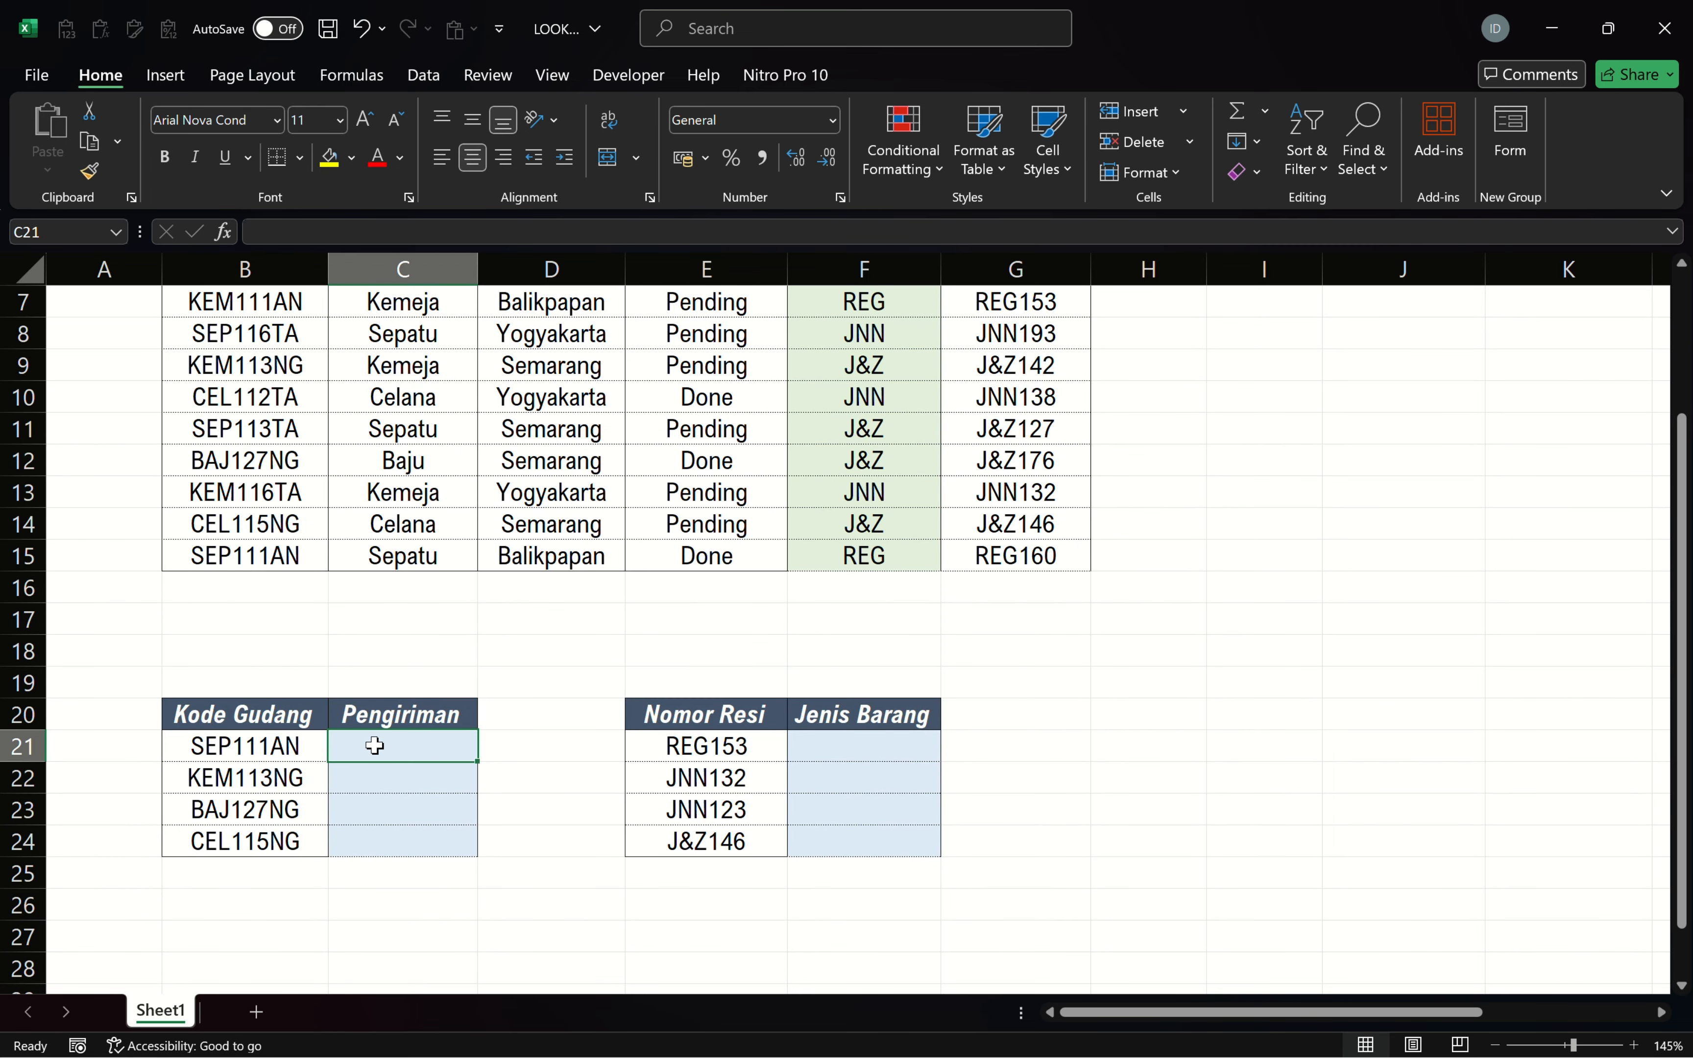
text(=vlook)
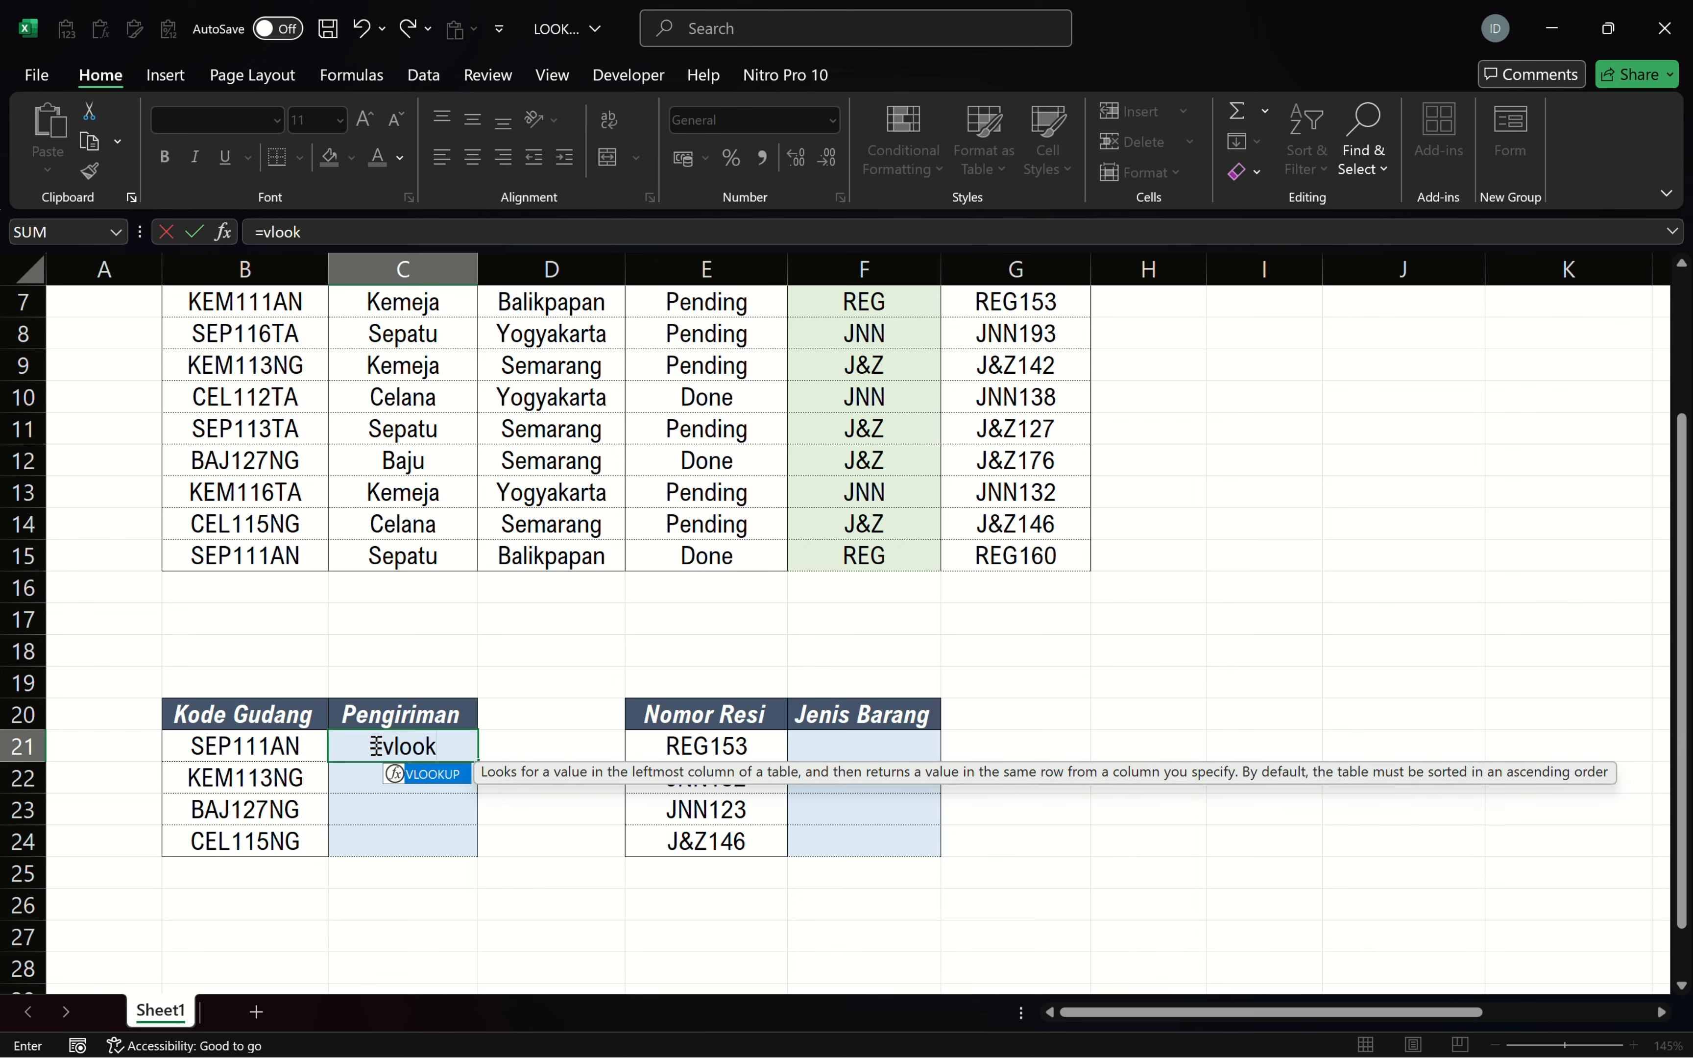
key(Tab)
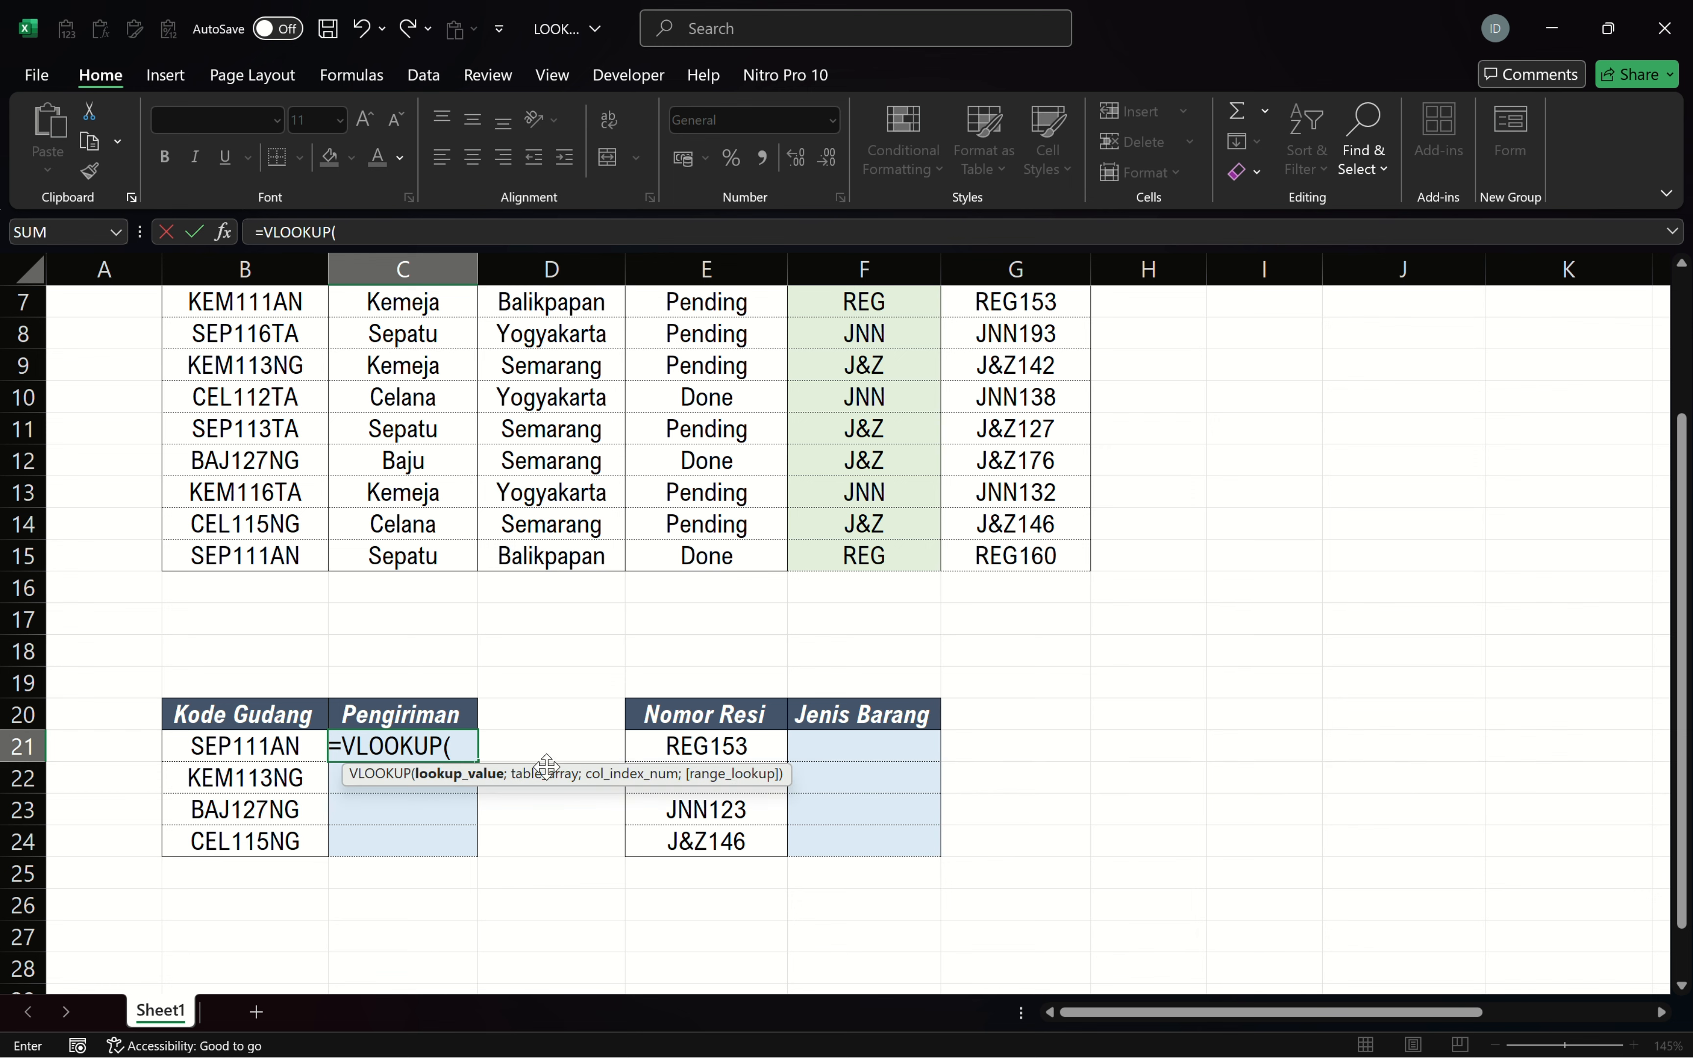
Set the VLOOKUP lookup value to the Kode Gudang cell B21 with its column locked, as $B21.
scroll(308, 490, up, 2)
scroll(308, 489, down, 1)
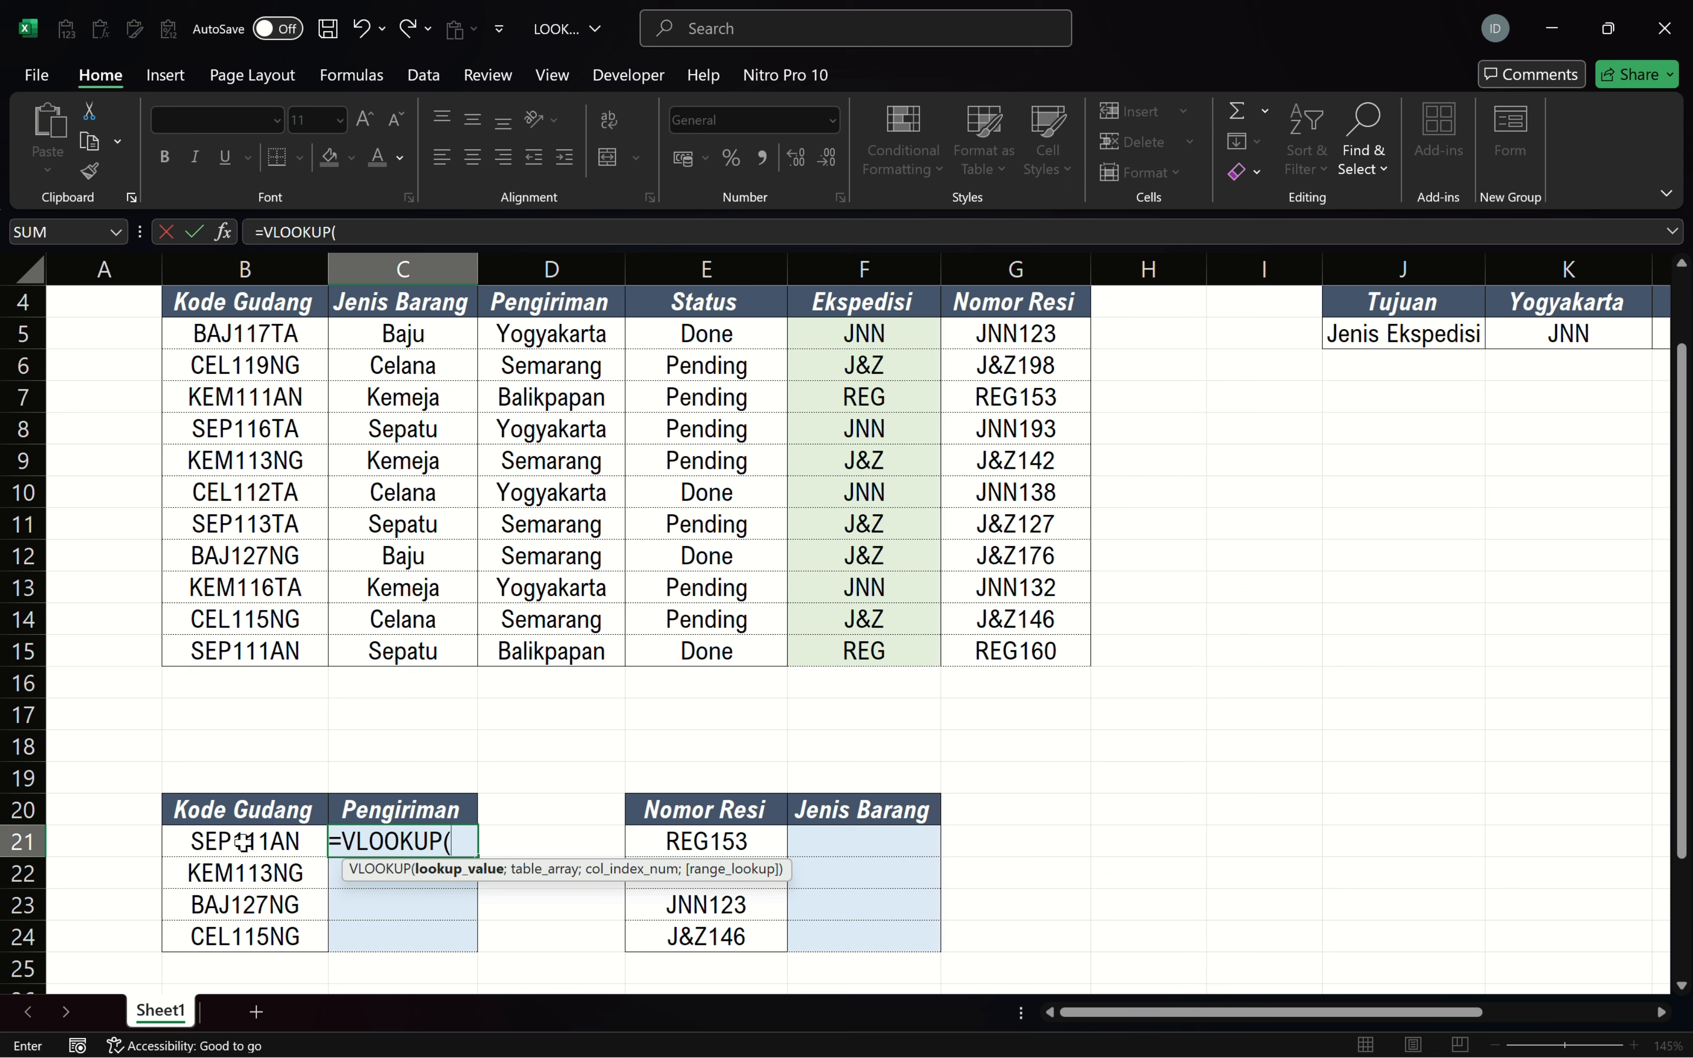
click(244, 842)
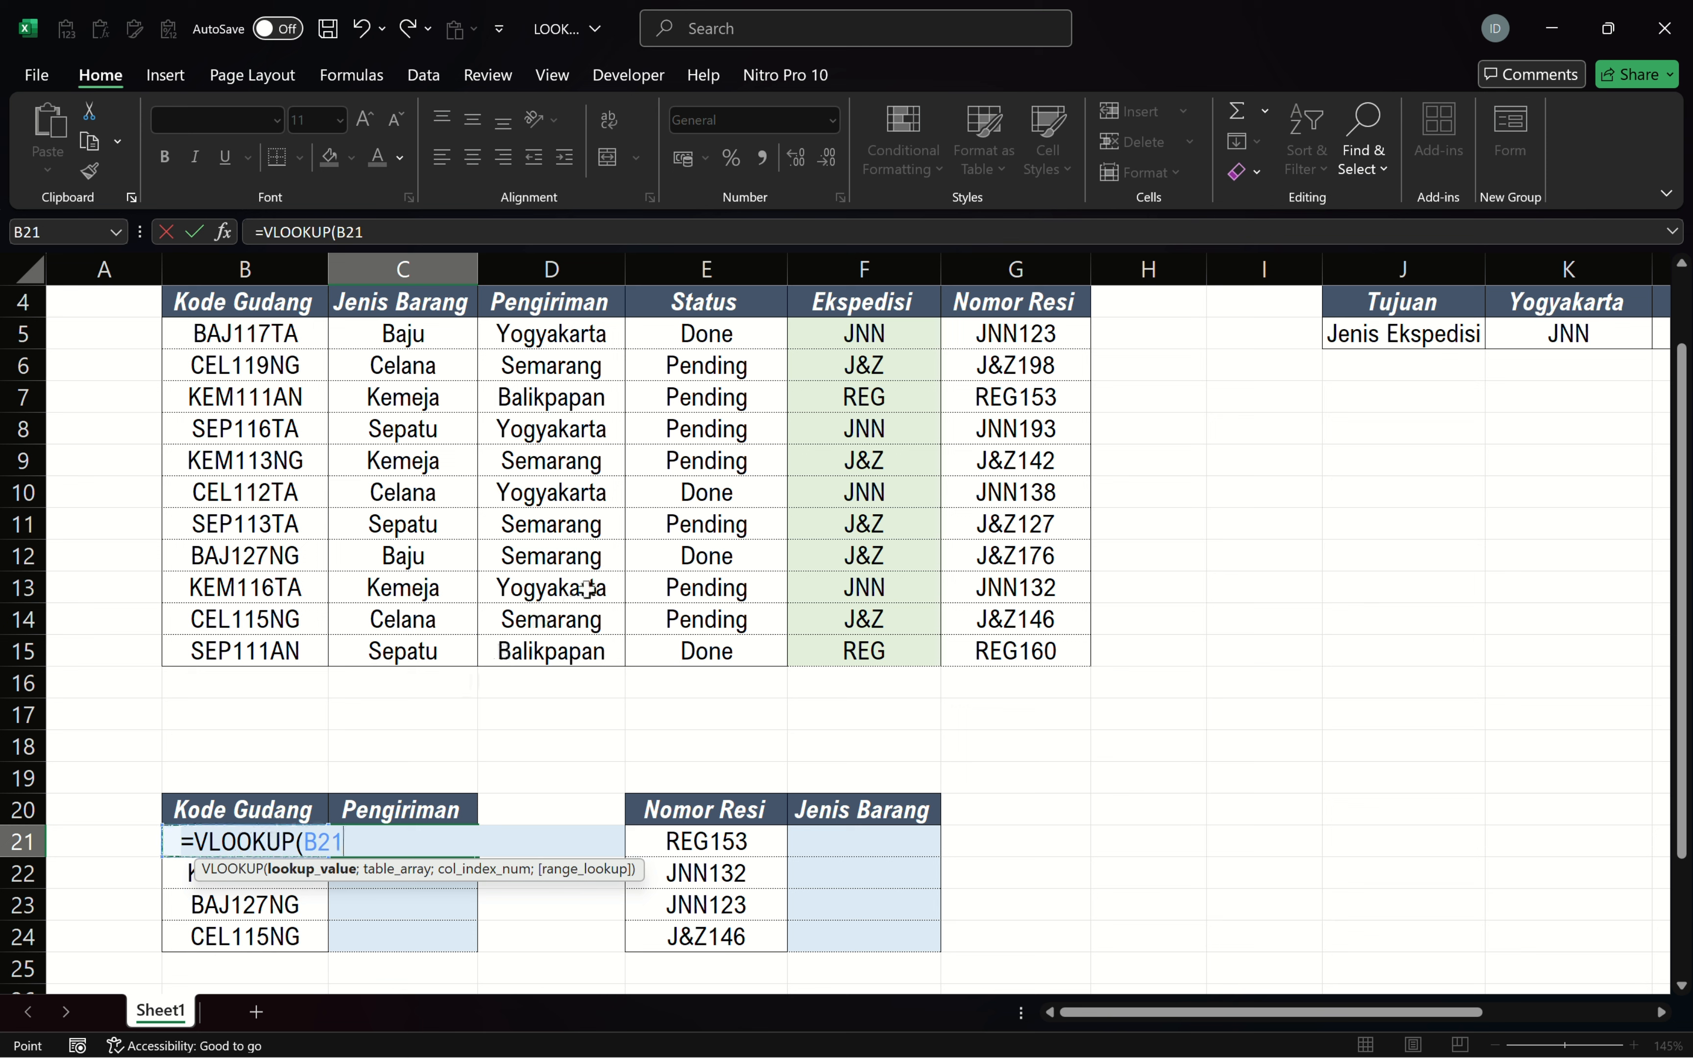
key(F4)
key(F4)
key(F4)
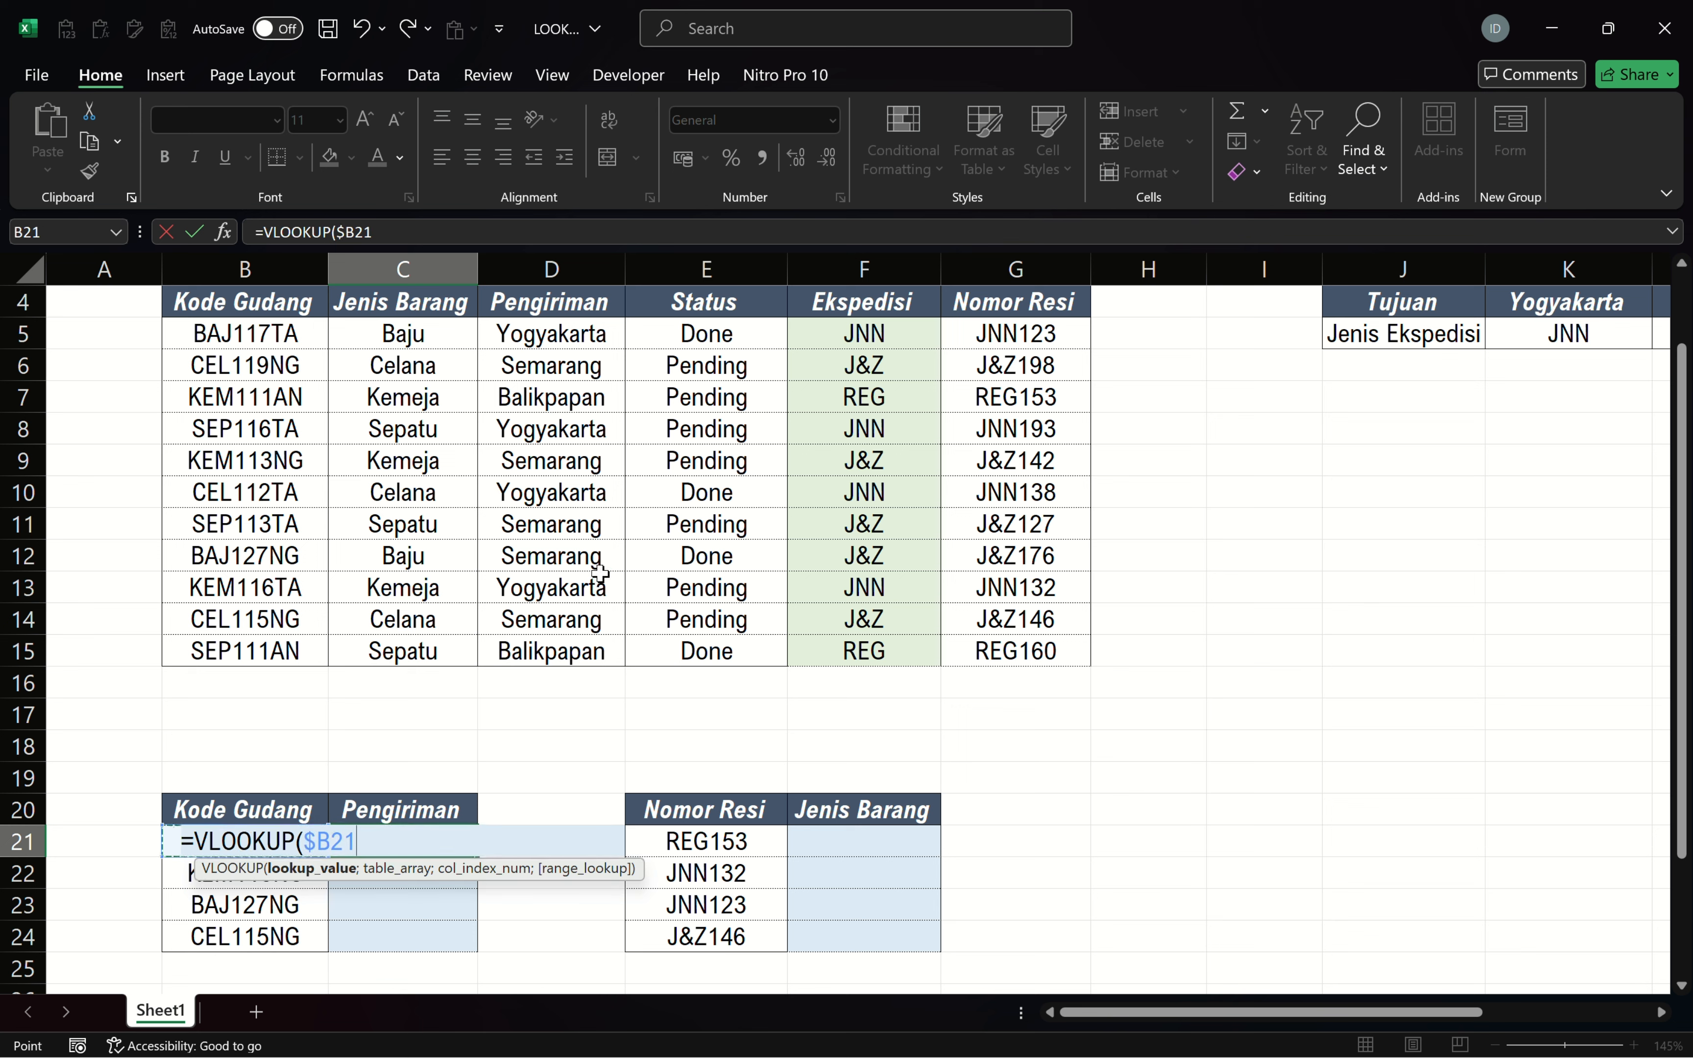
text(;)
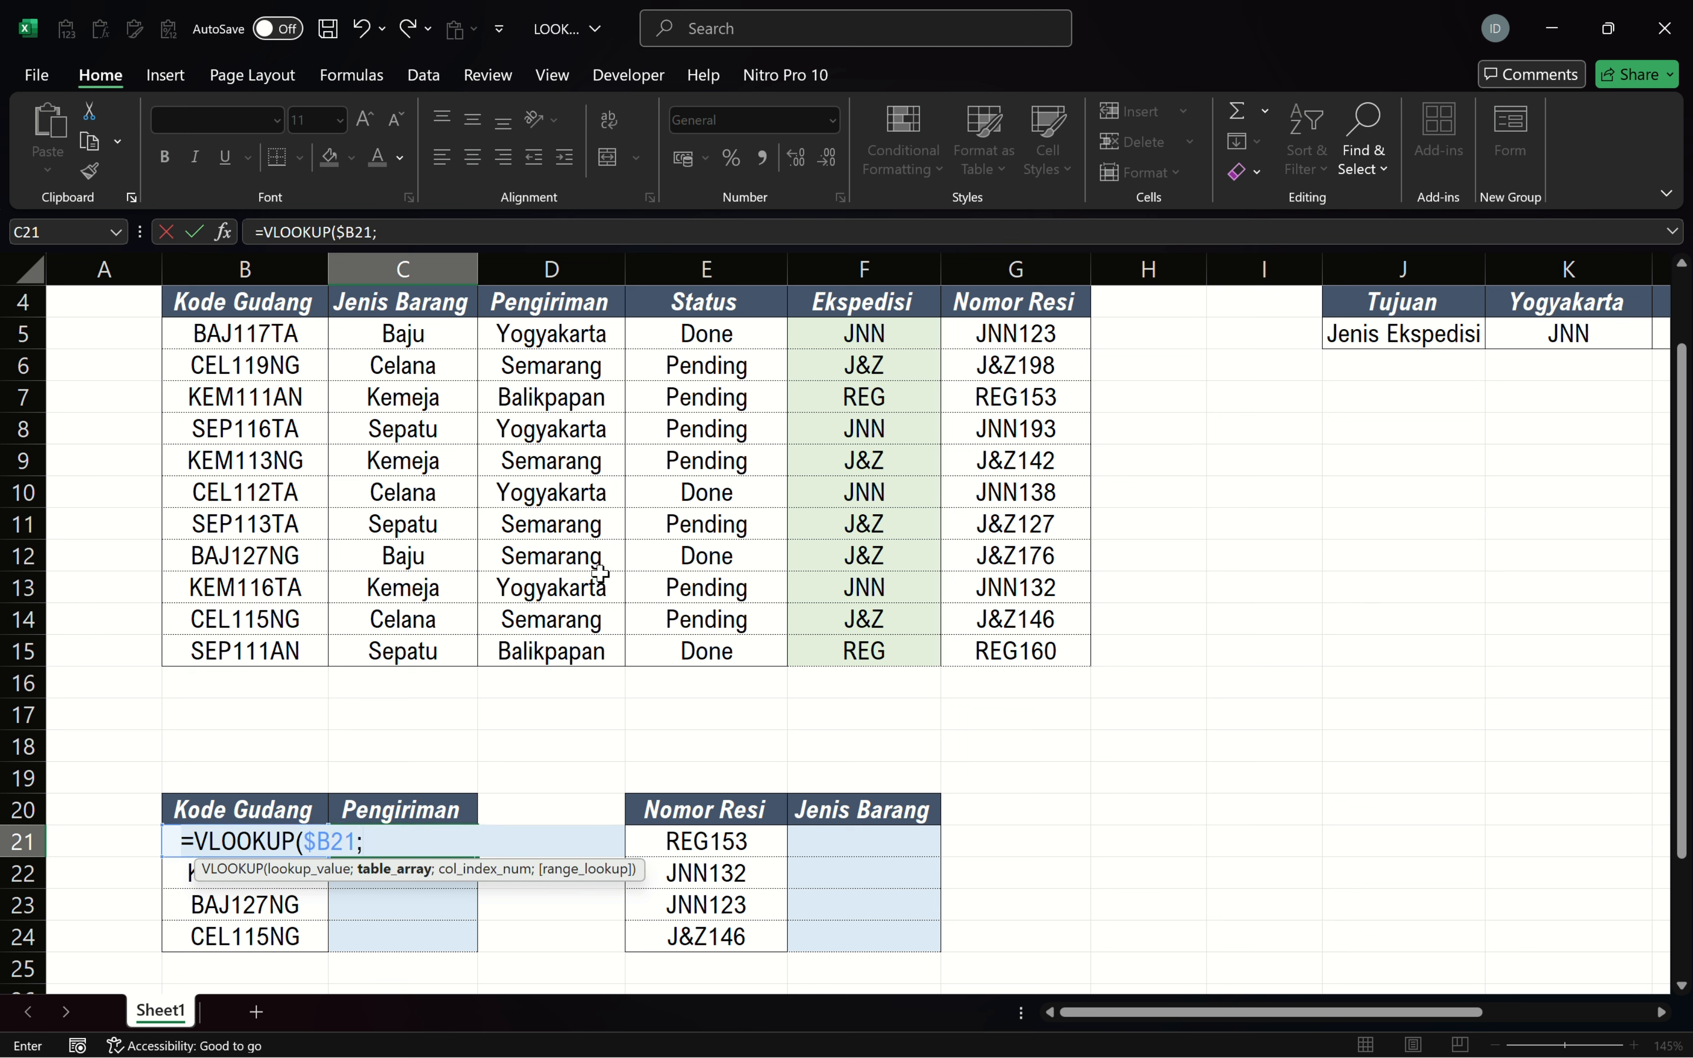
Set the VLOOKUP table array to the whole shipment table as the absolute range $B$4:$G$15.
scroll(600, 572, up, 1)
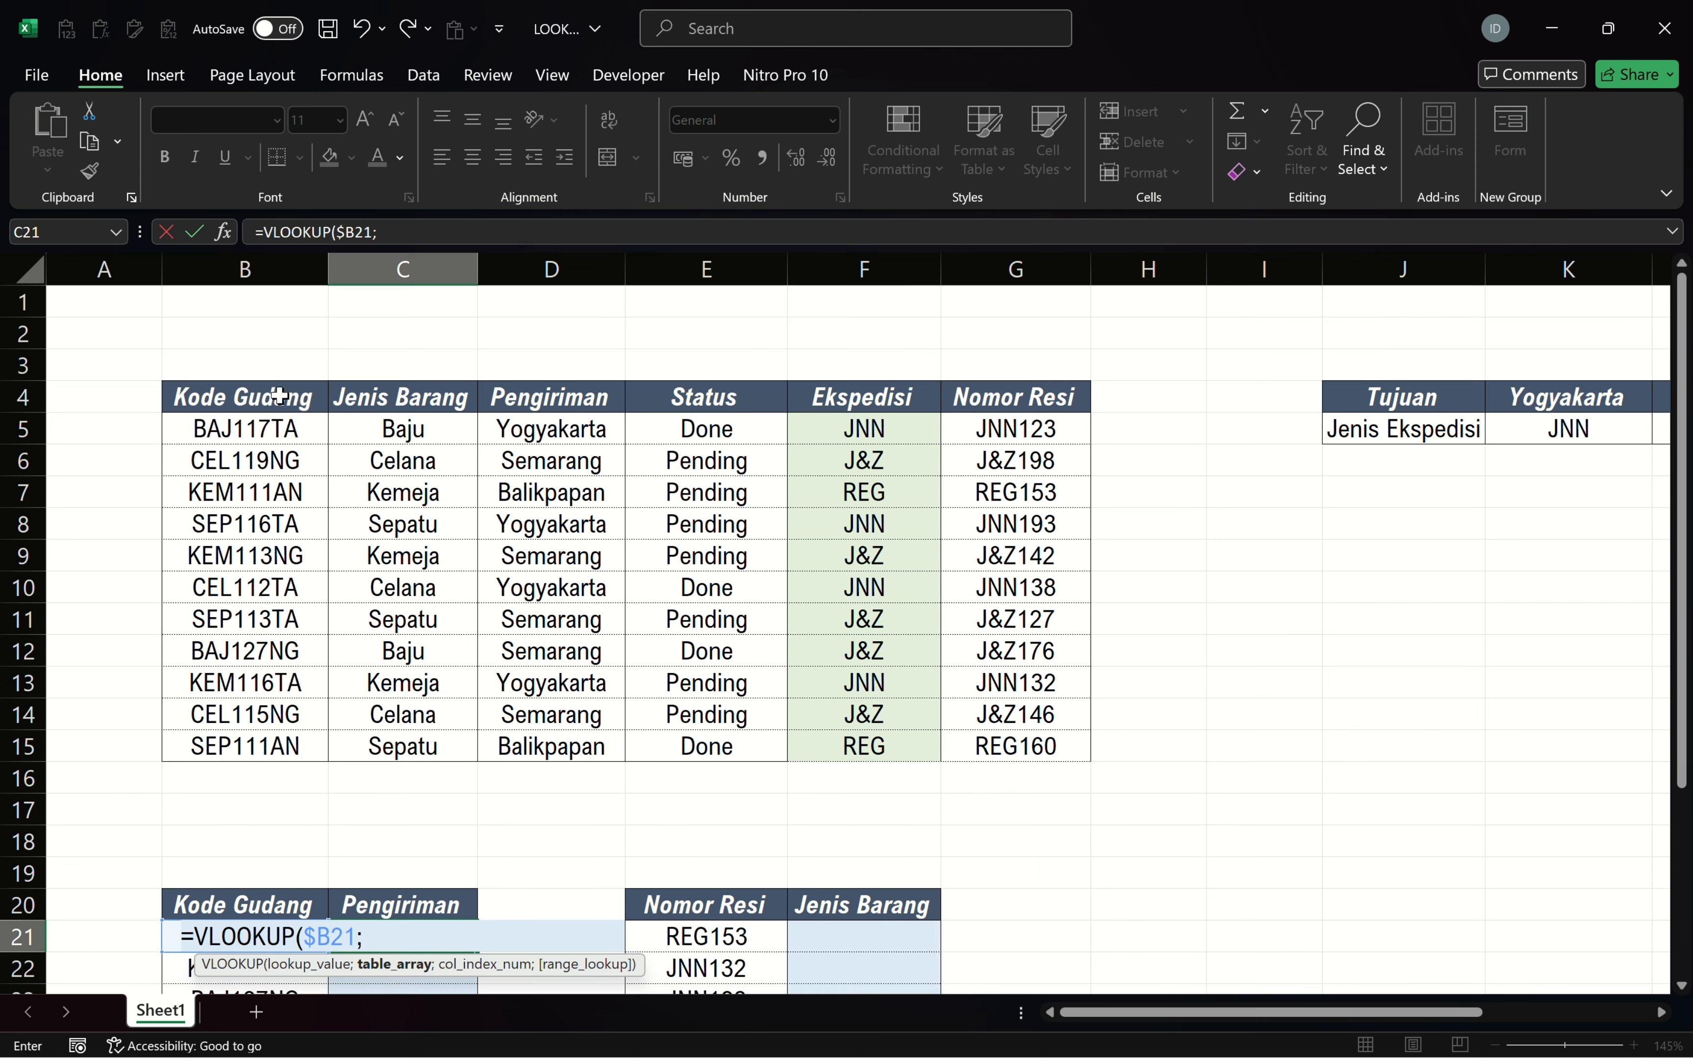
drag(279, 393, 1088, 748)
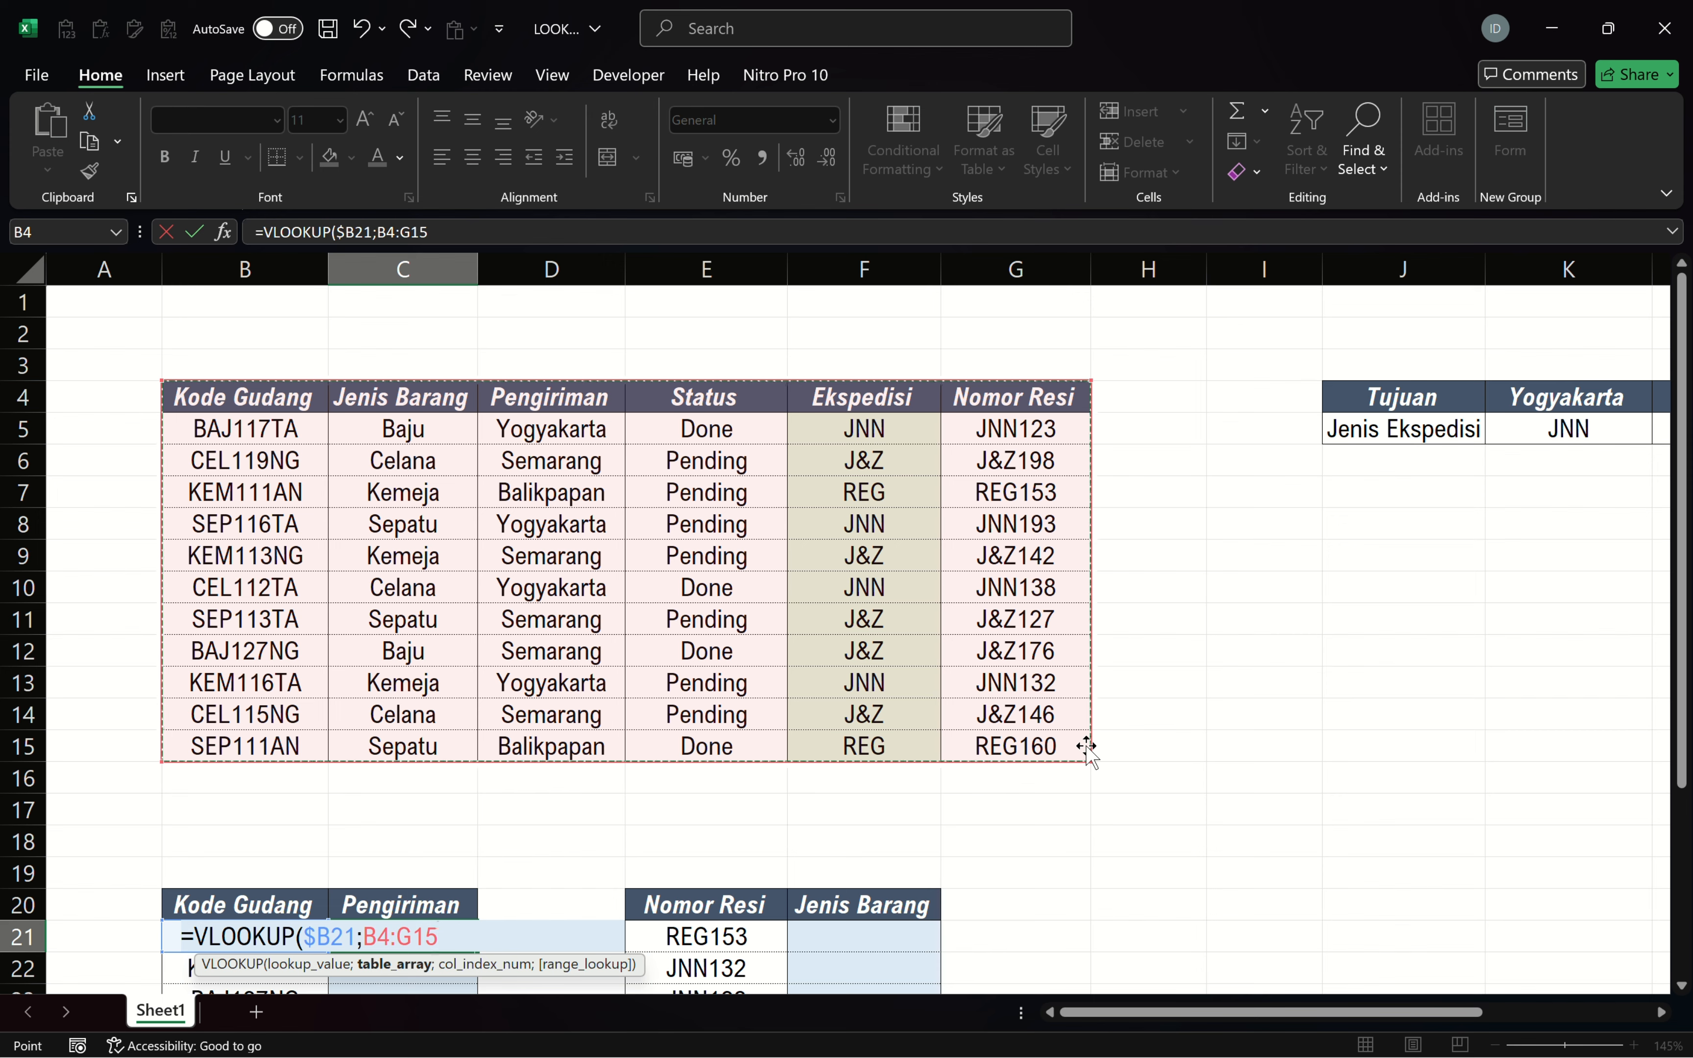
key(F4)
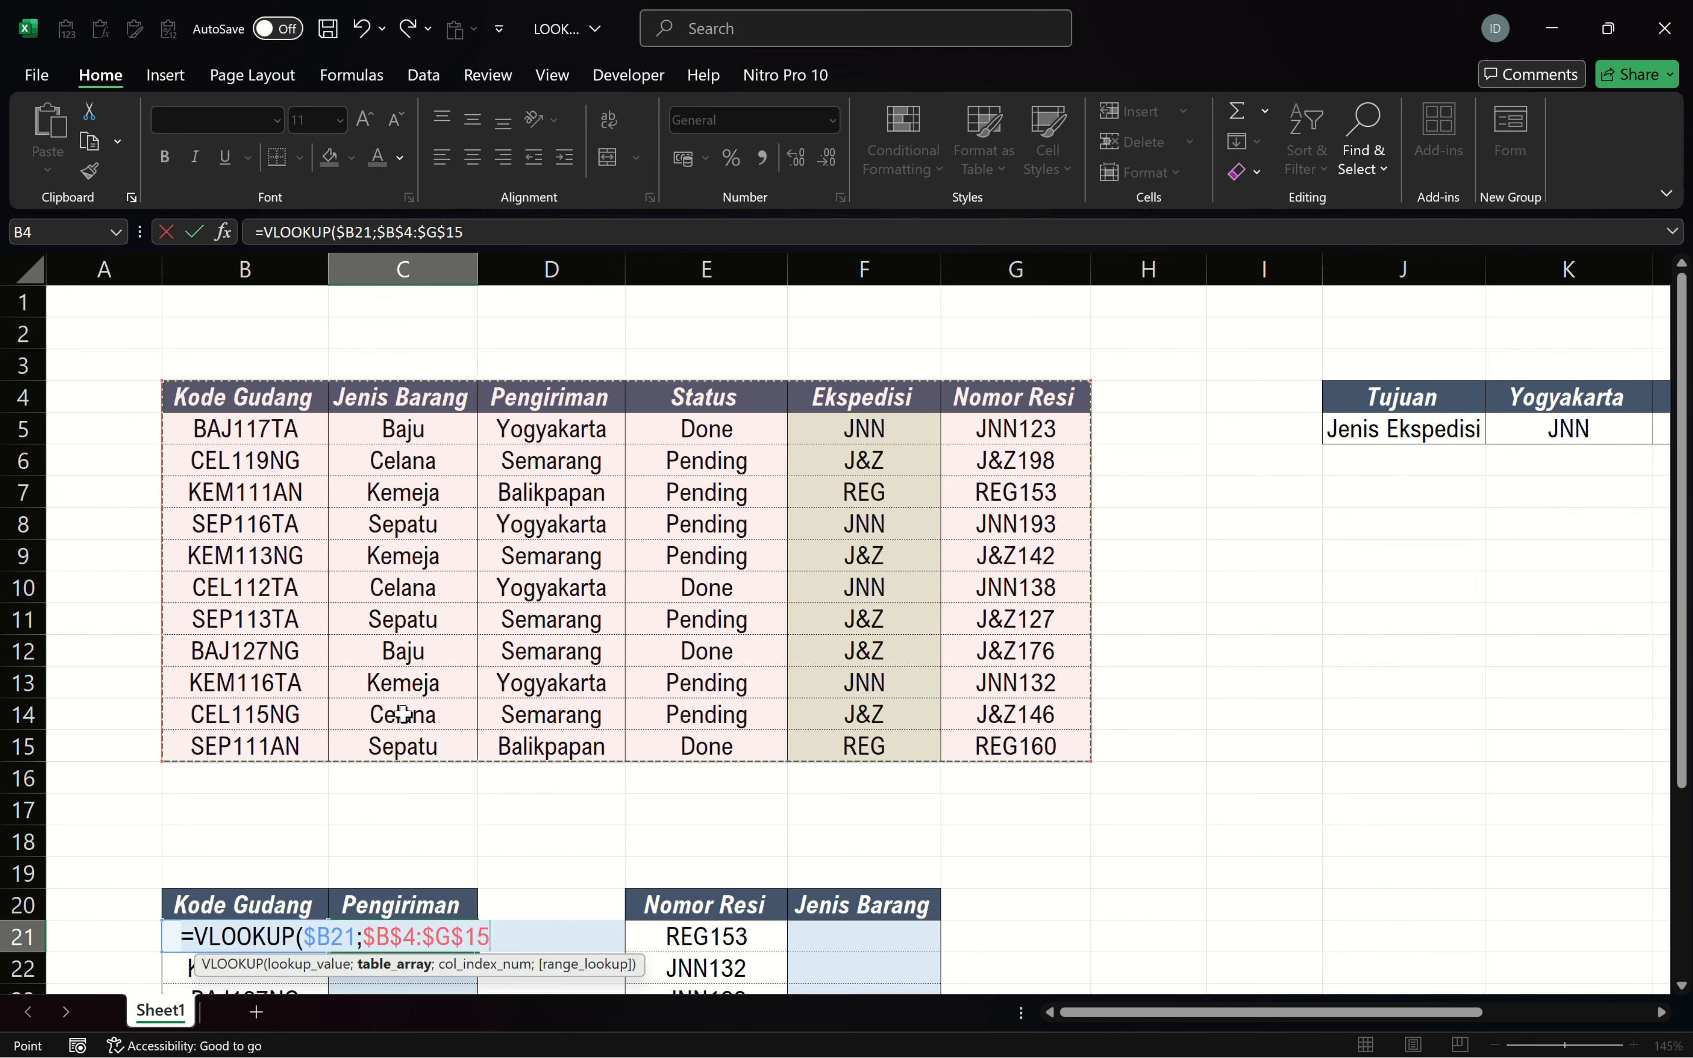
text(;)
Finish the VLOOKUP formula in C21 with column index 3 and FALSE for an exact match.
scroll(400, 770, down, 2)
scroll(396, 812, up, 1)
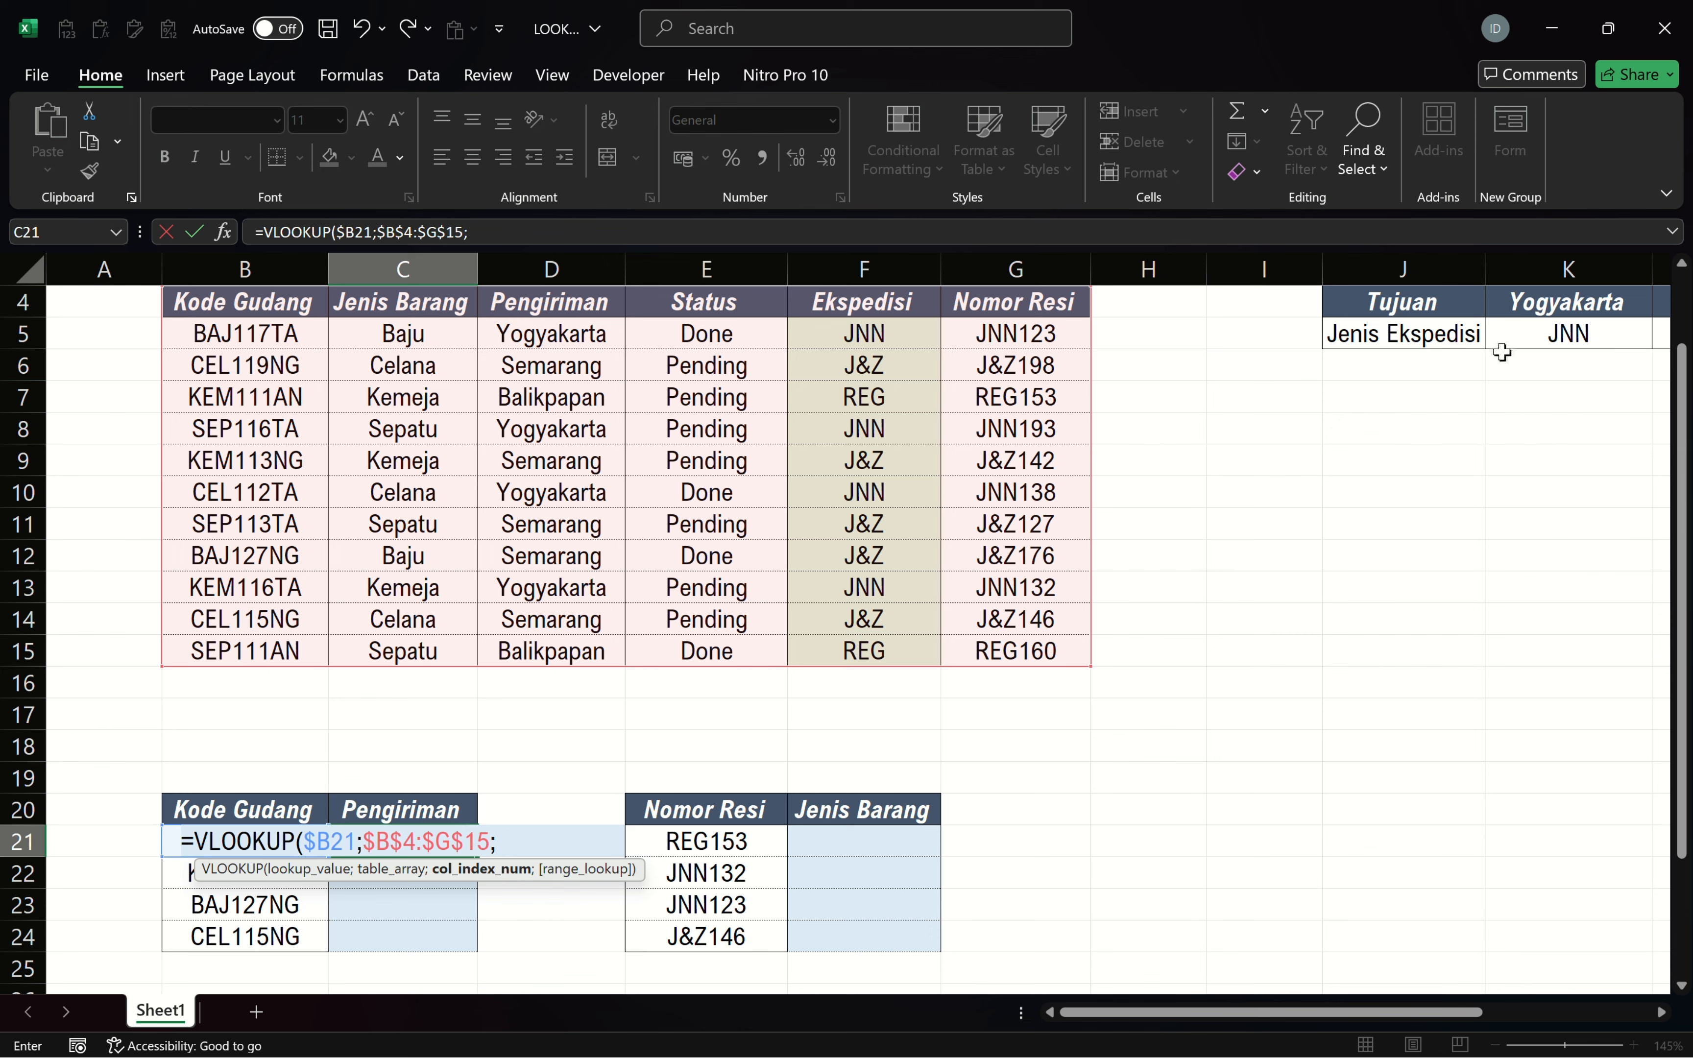
scroll(283, 410, up, 1)
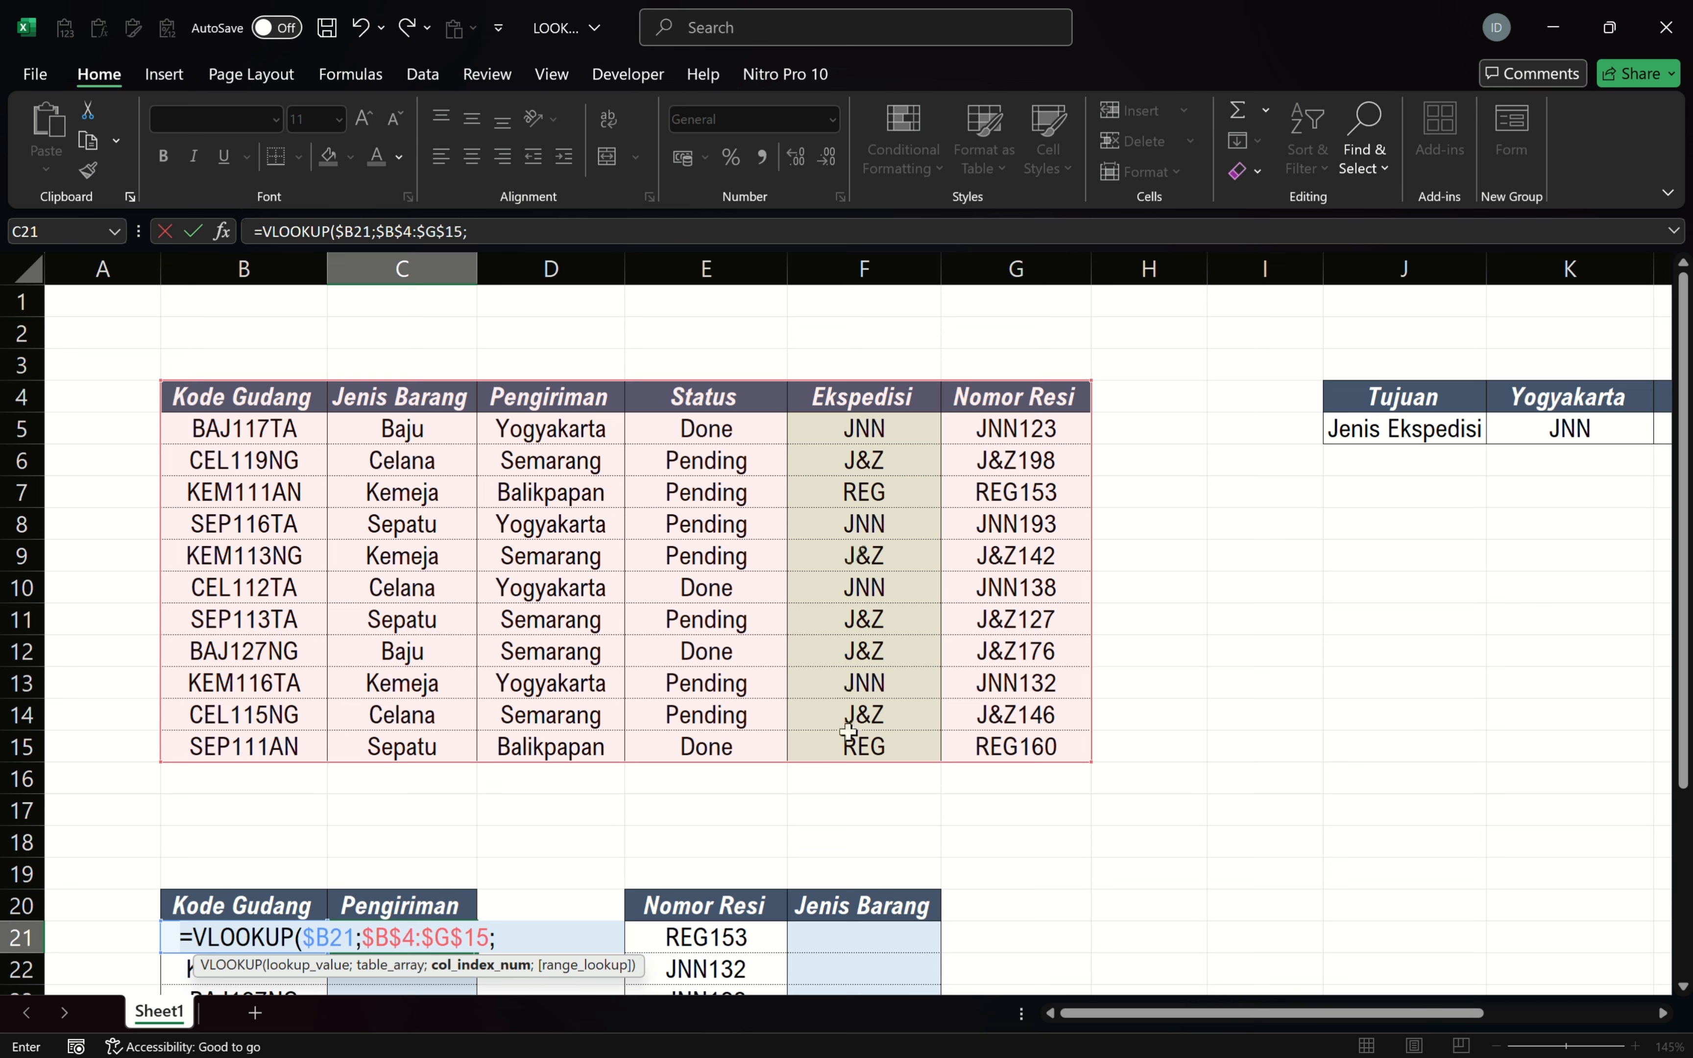
scroll(1056, 728, down, 1)
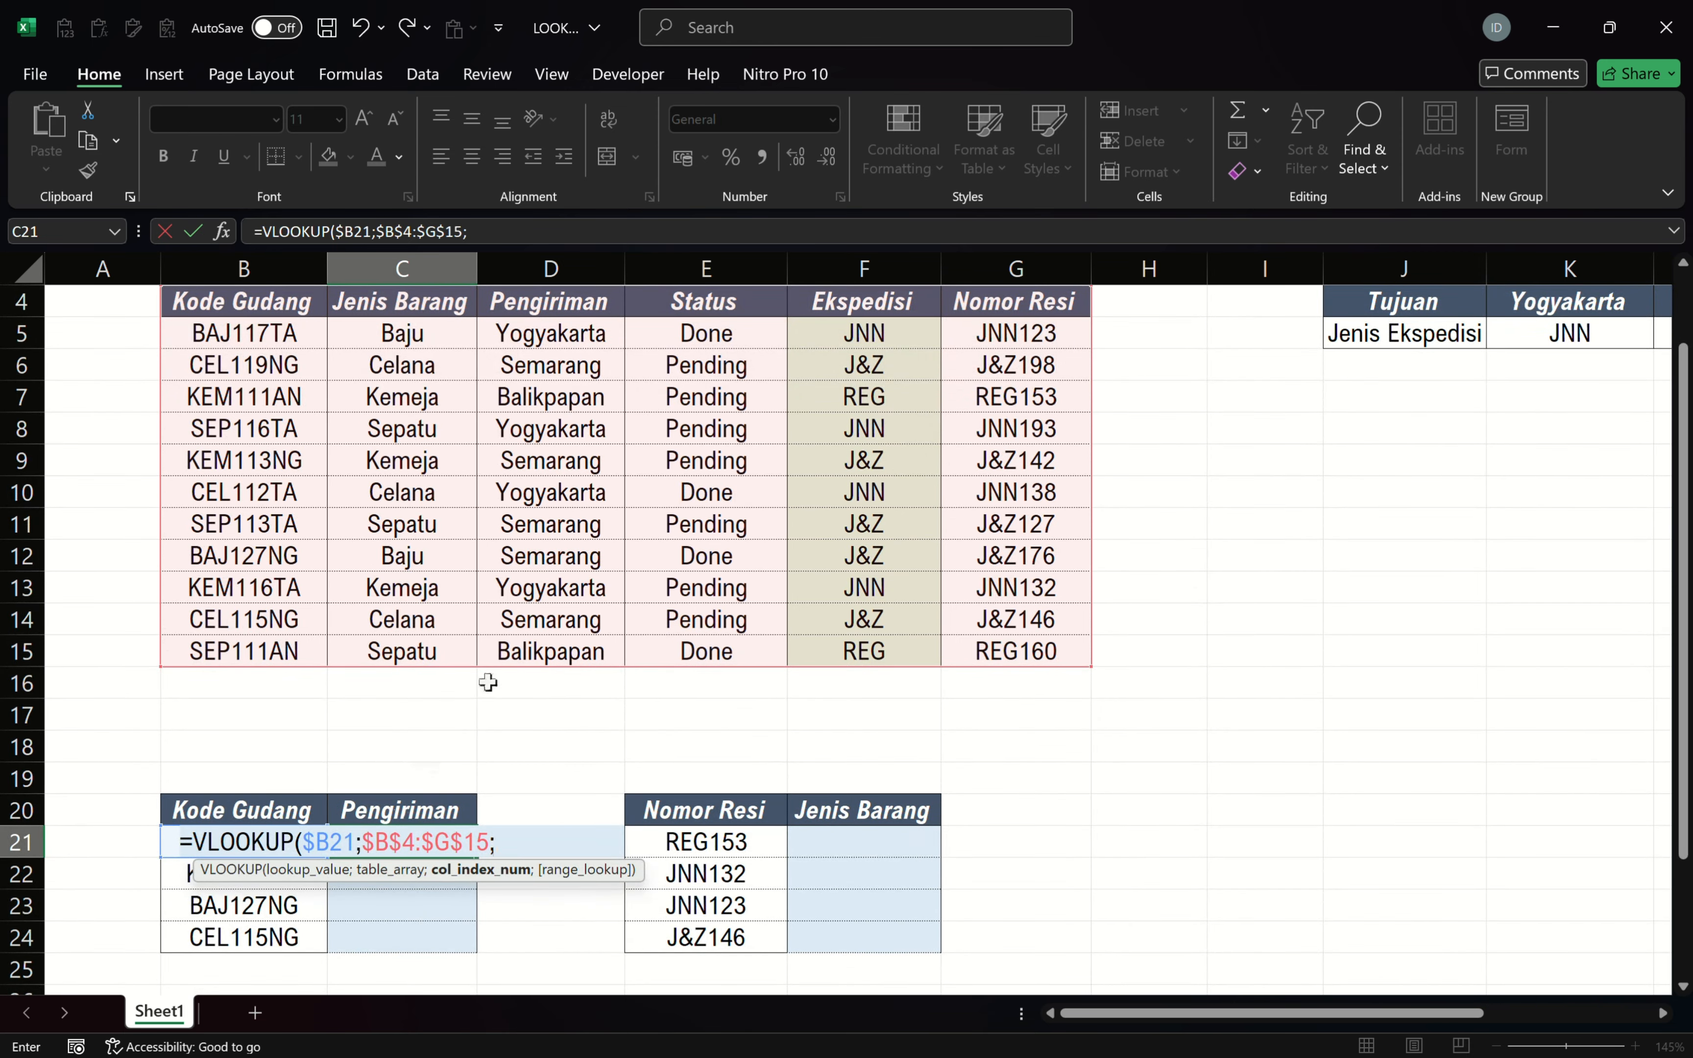
scroll(582, 400, up, 1)
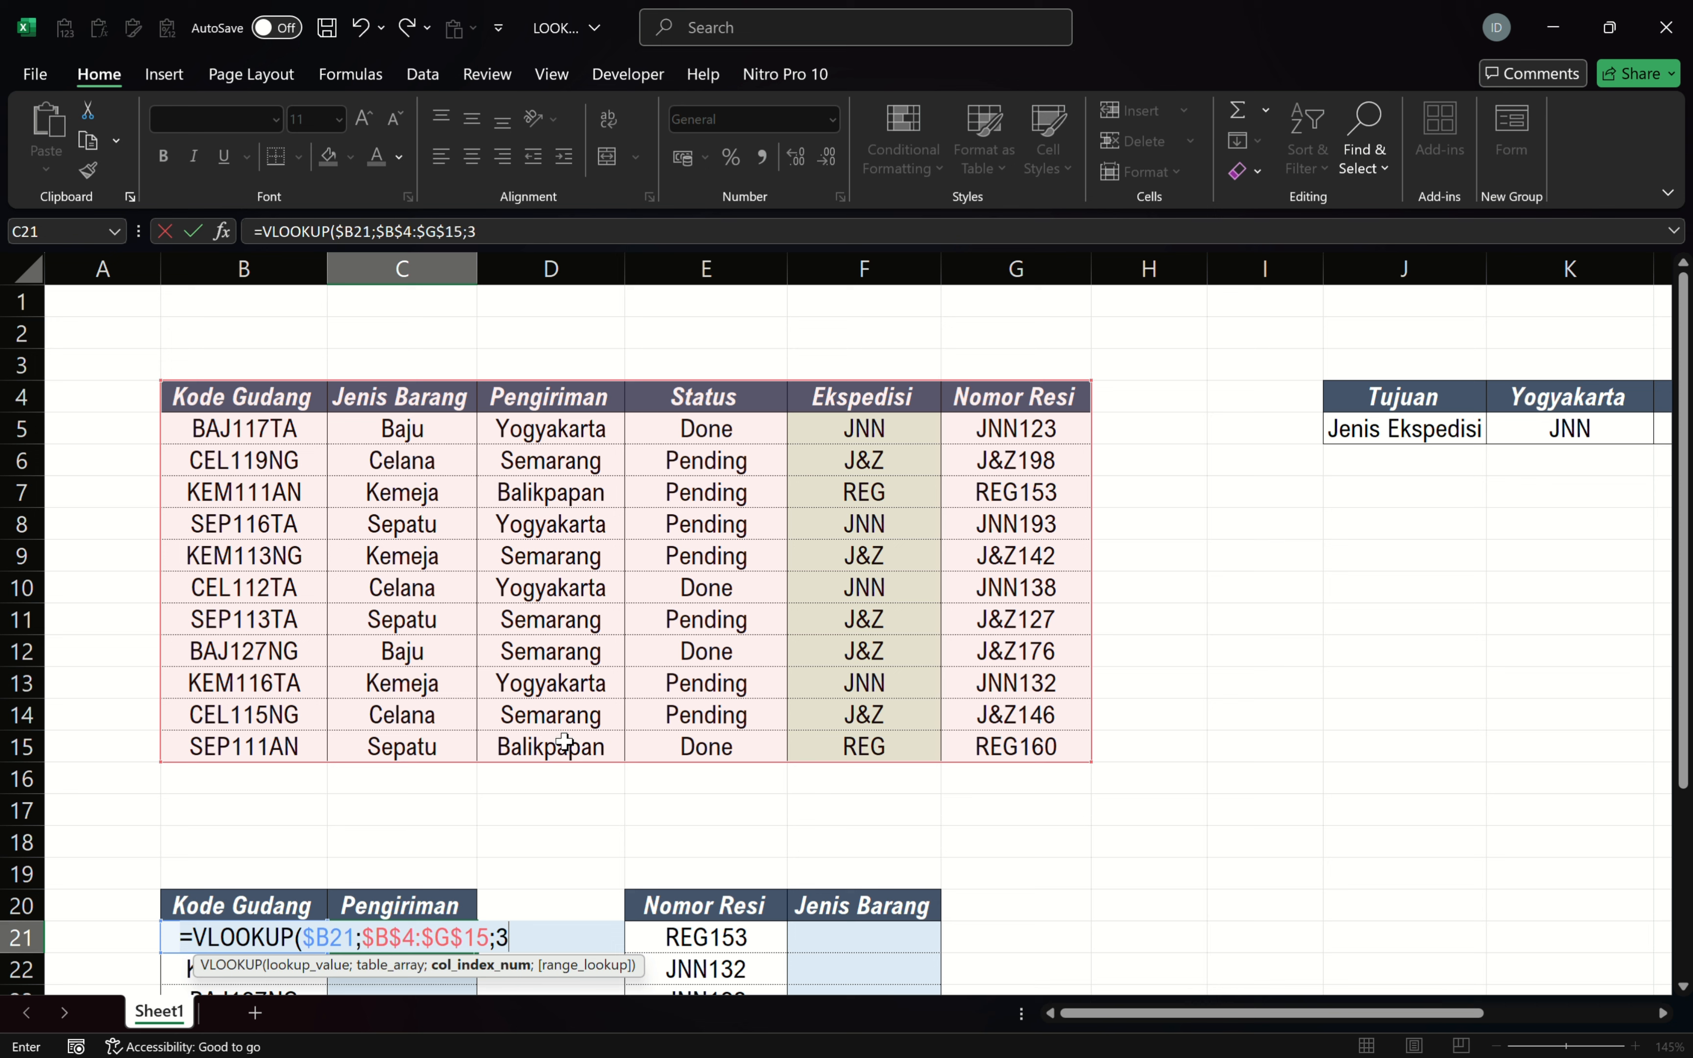
text(;false))
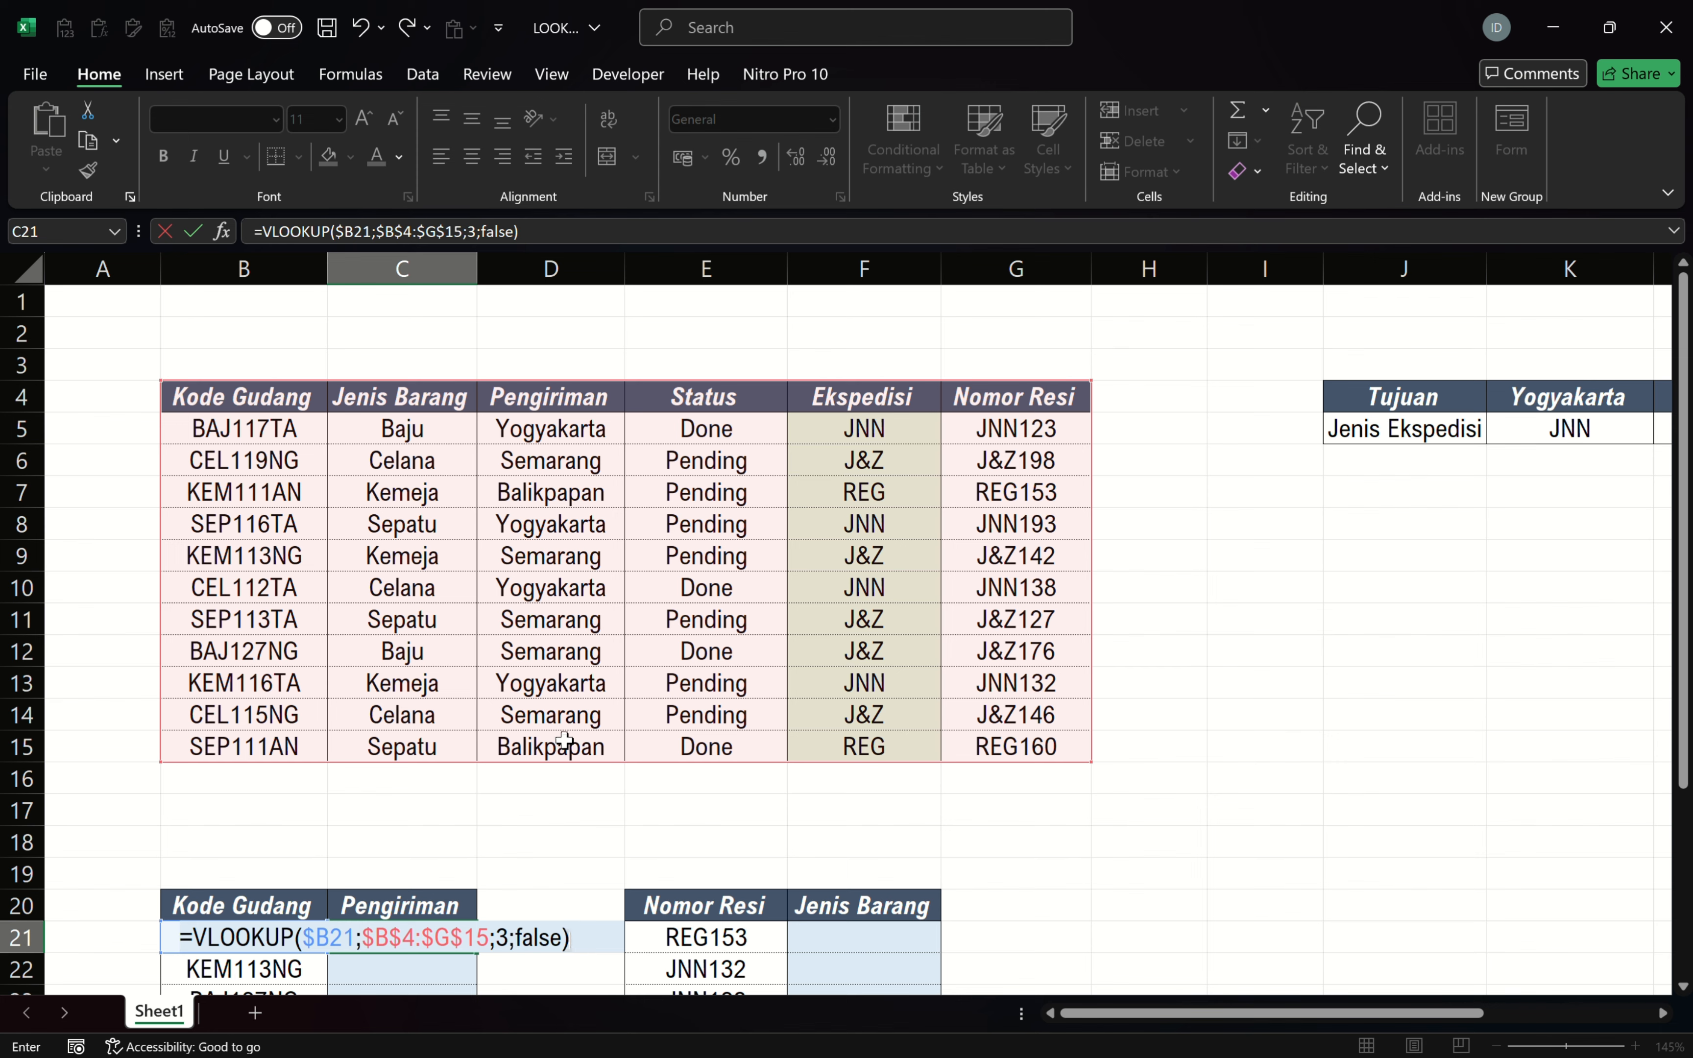
scroll(567, 749, down, 1)
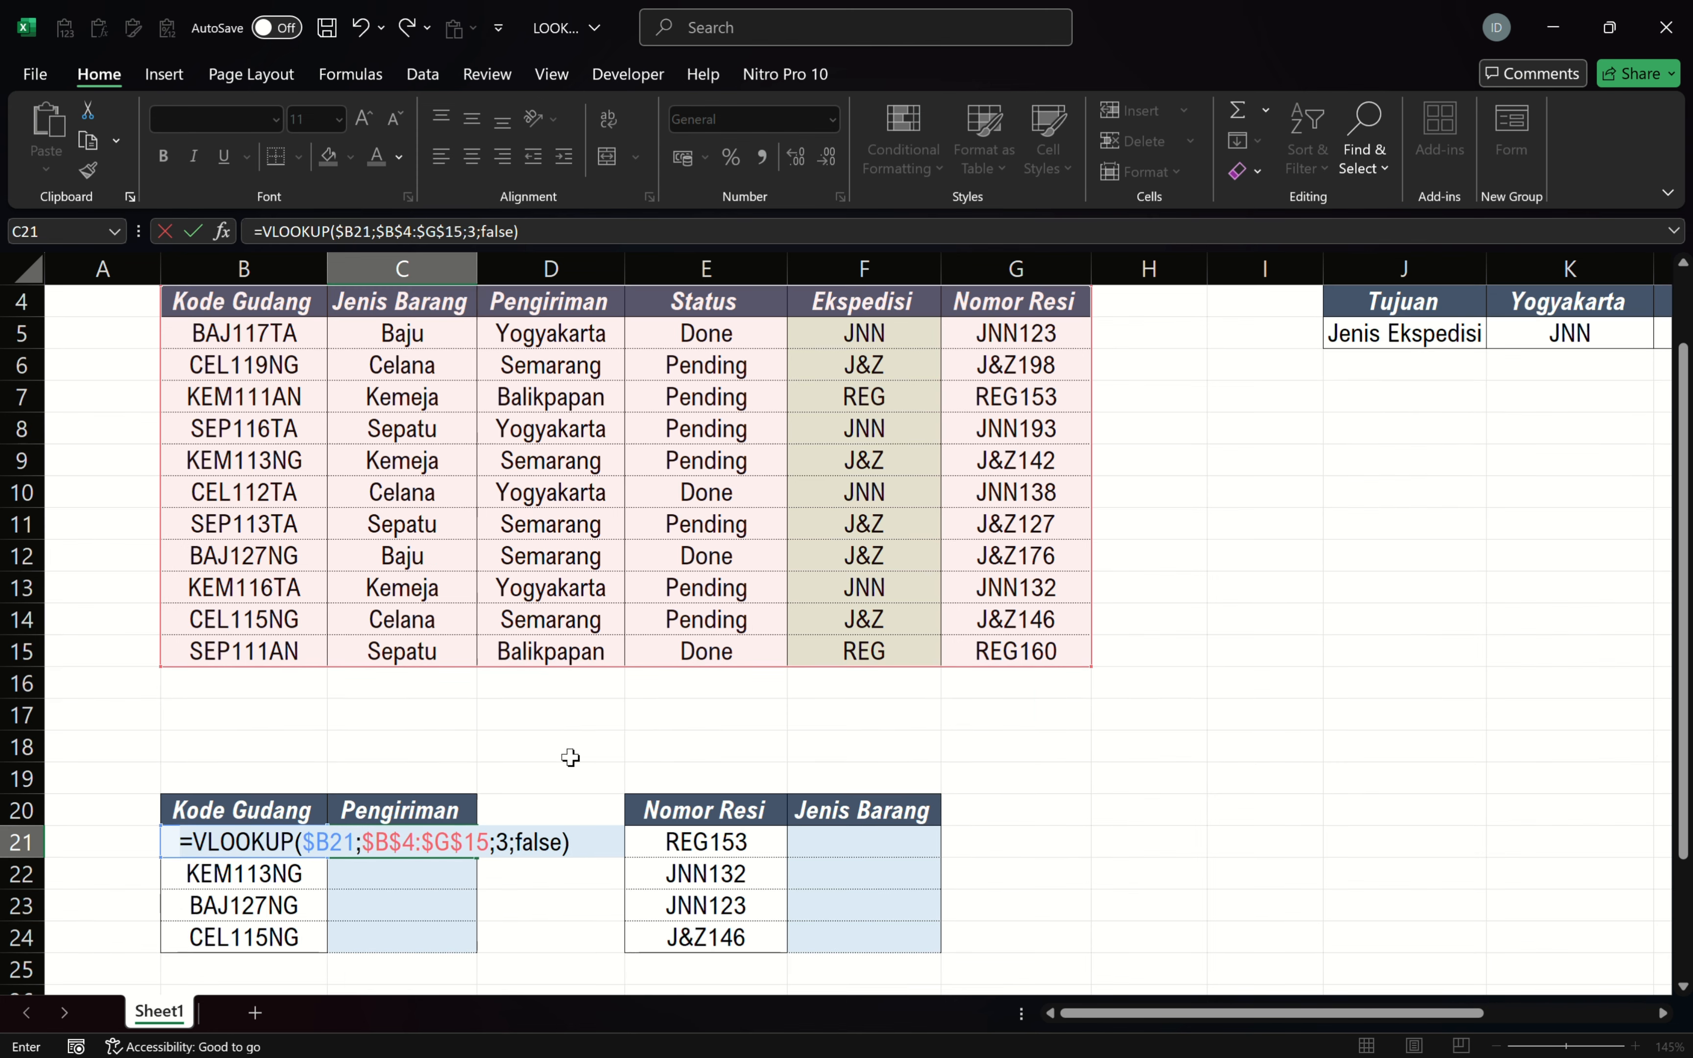
key(Return)
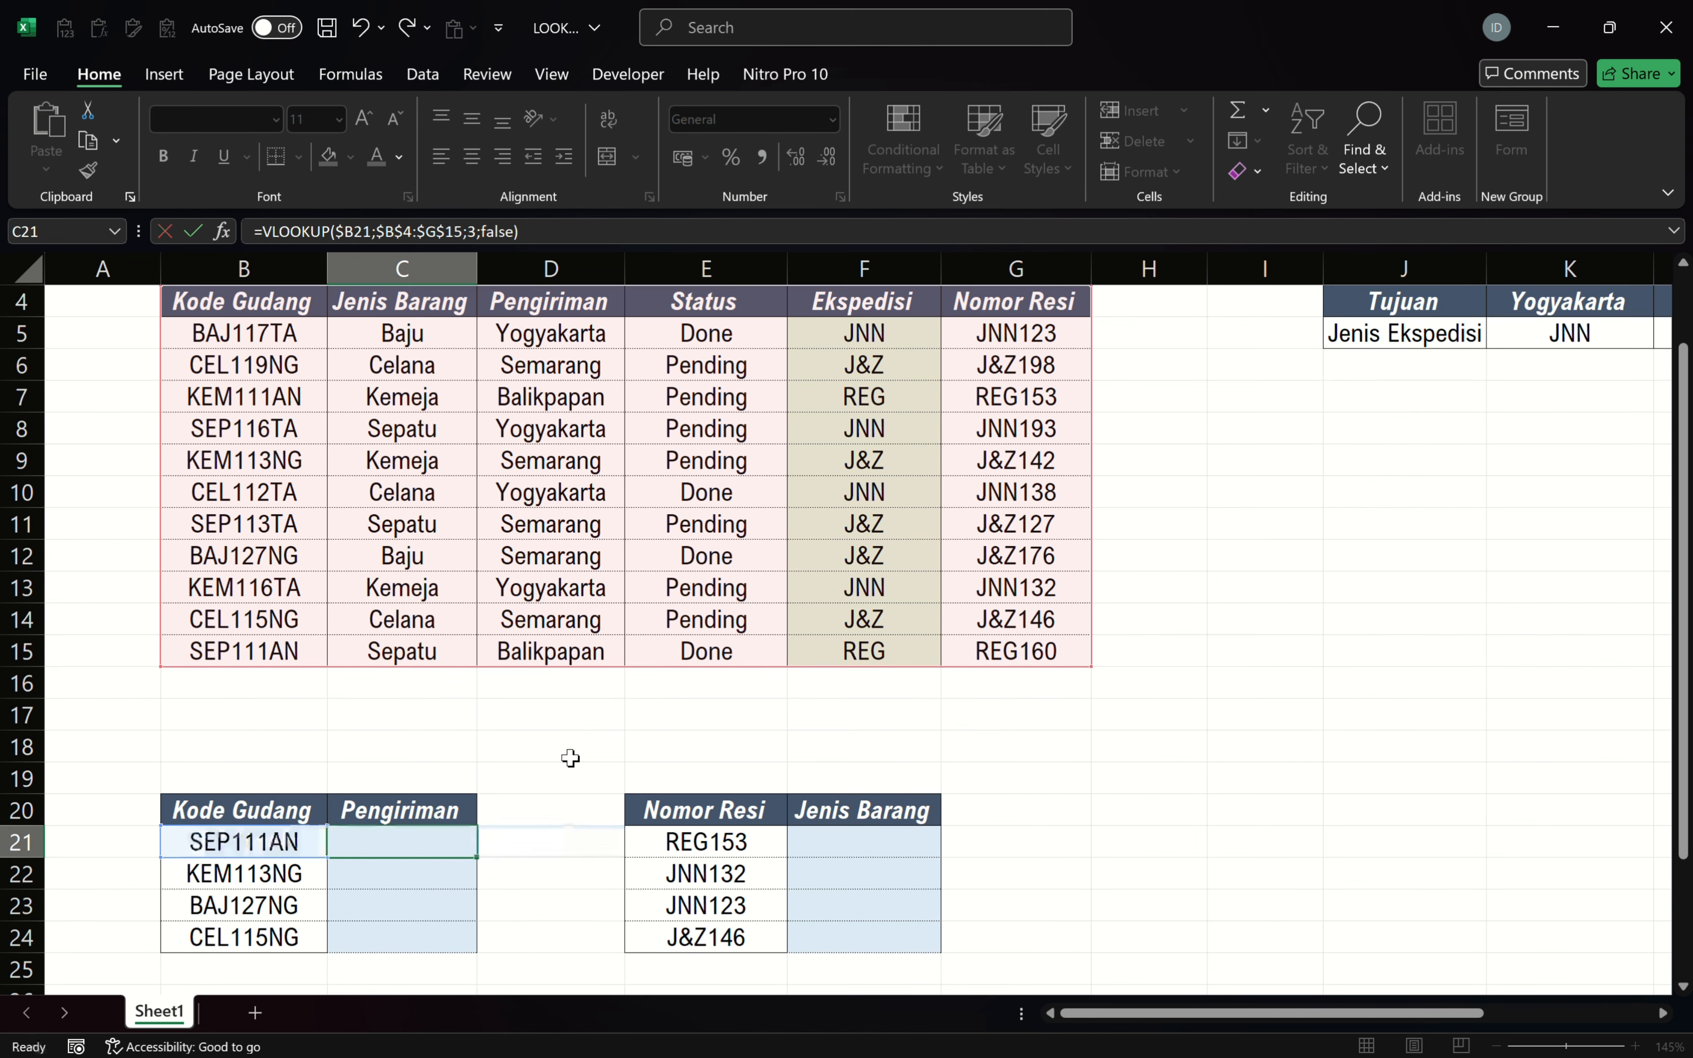
Copy the VLOOKUP formula from C21 down the Pengiriman column through C24.
click(402, 842)
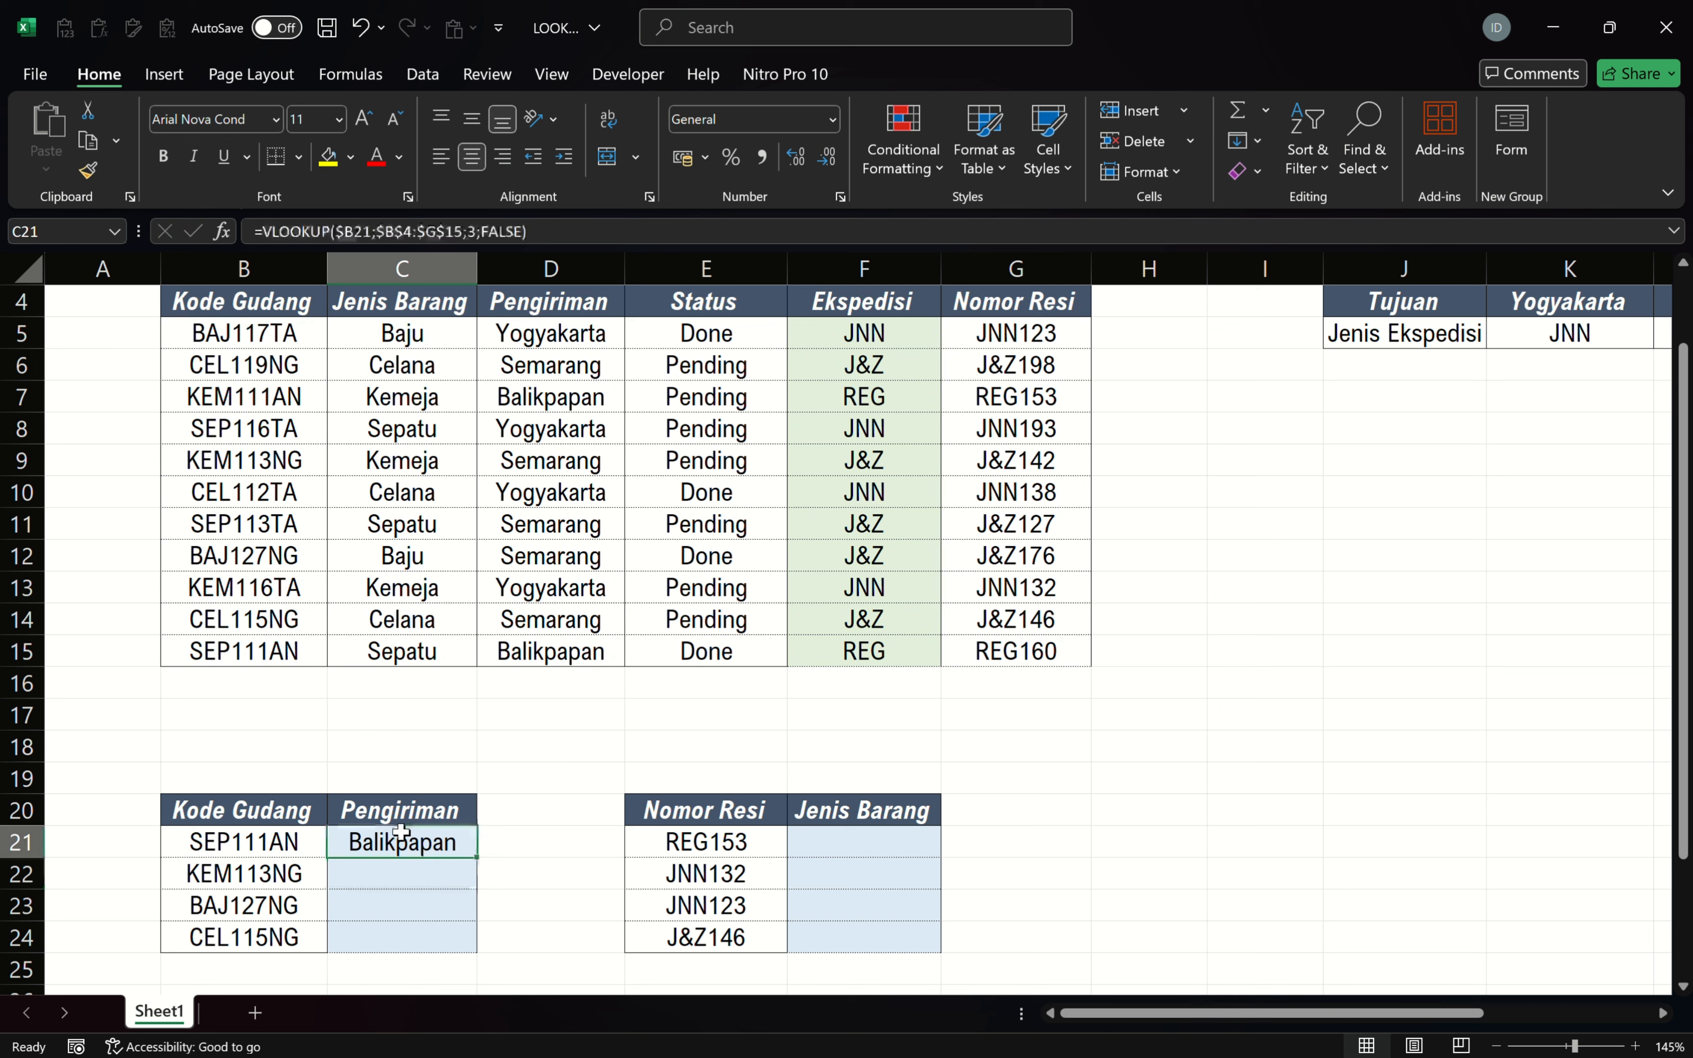
key(ctrl+c)
drag(402, 842, 405, 931)
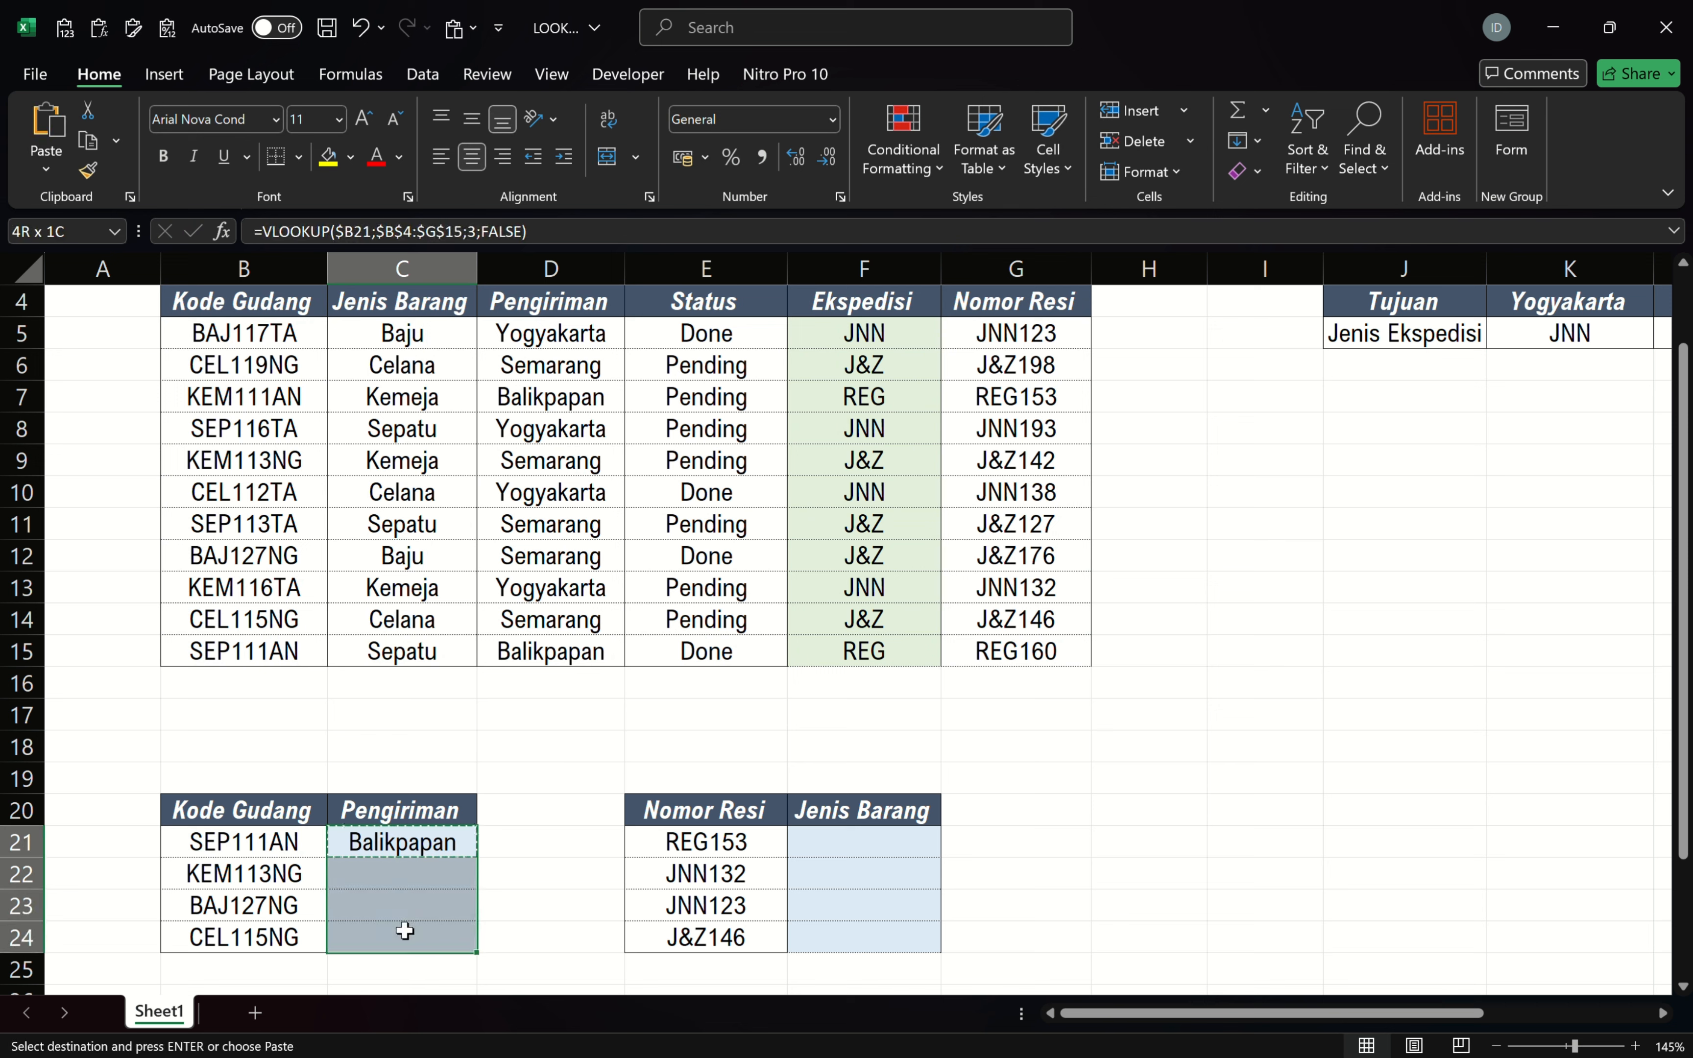
key(ctrl+v)
key(Escape)
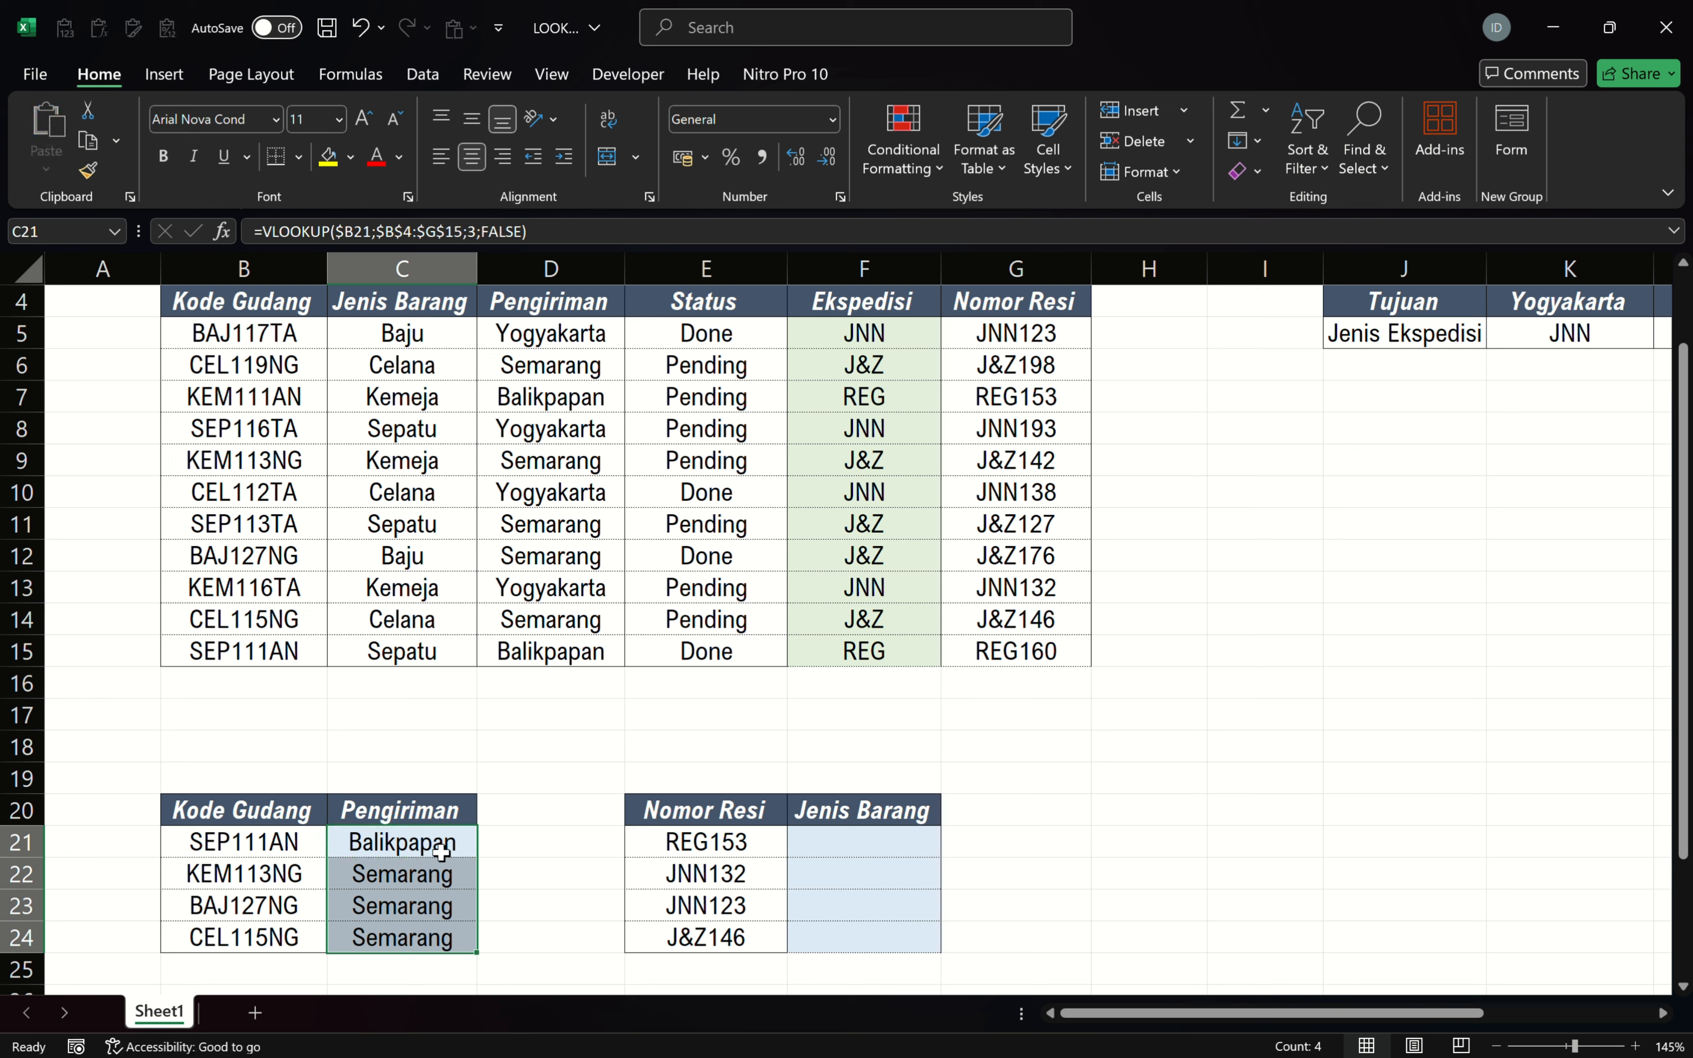
Check the cell references in the copied VLOOKUP formulas in the Pengiriman cells C21 through C24.
key(F2)
key(Return)
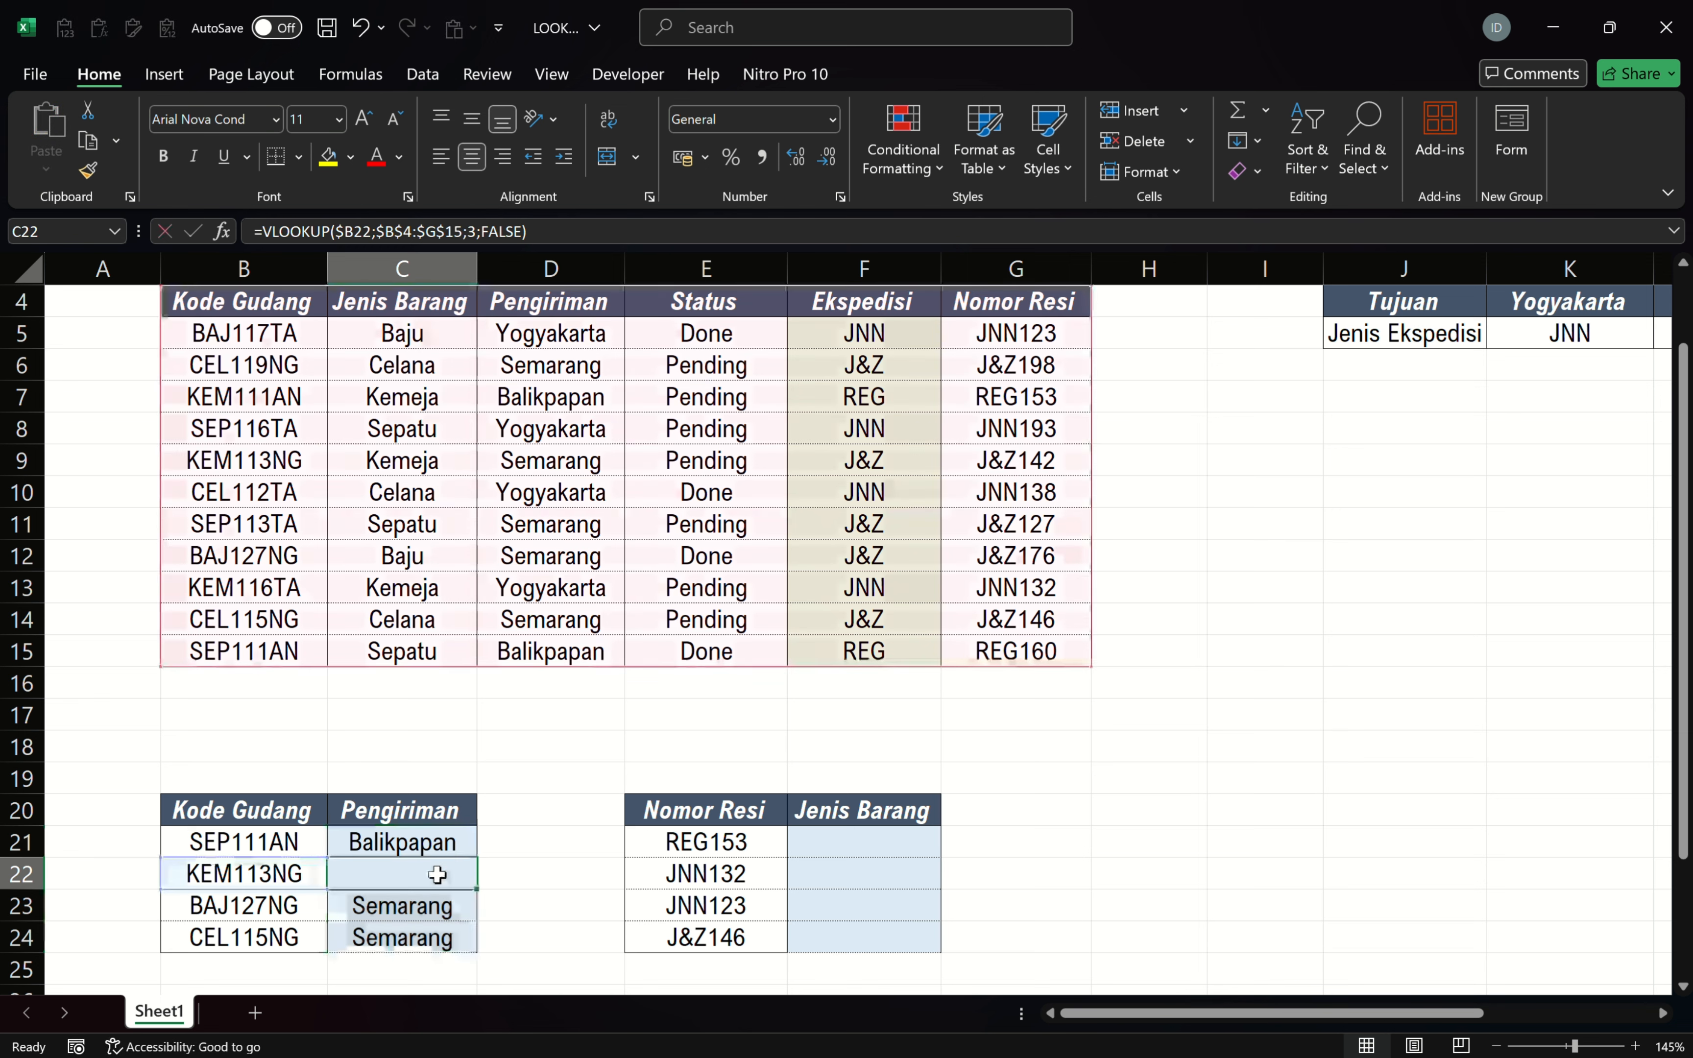
key(F2)
key(Return)
key(F2)
key(Return)
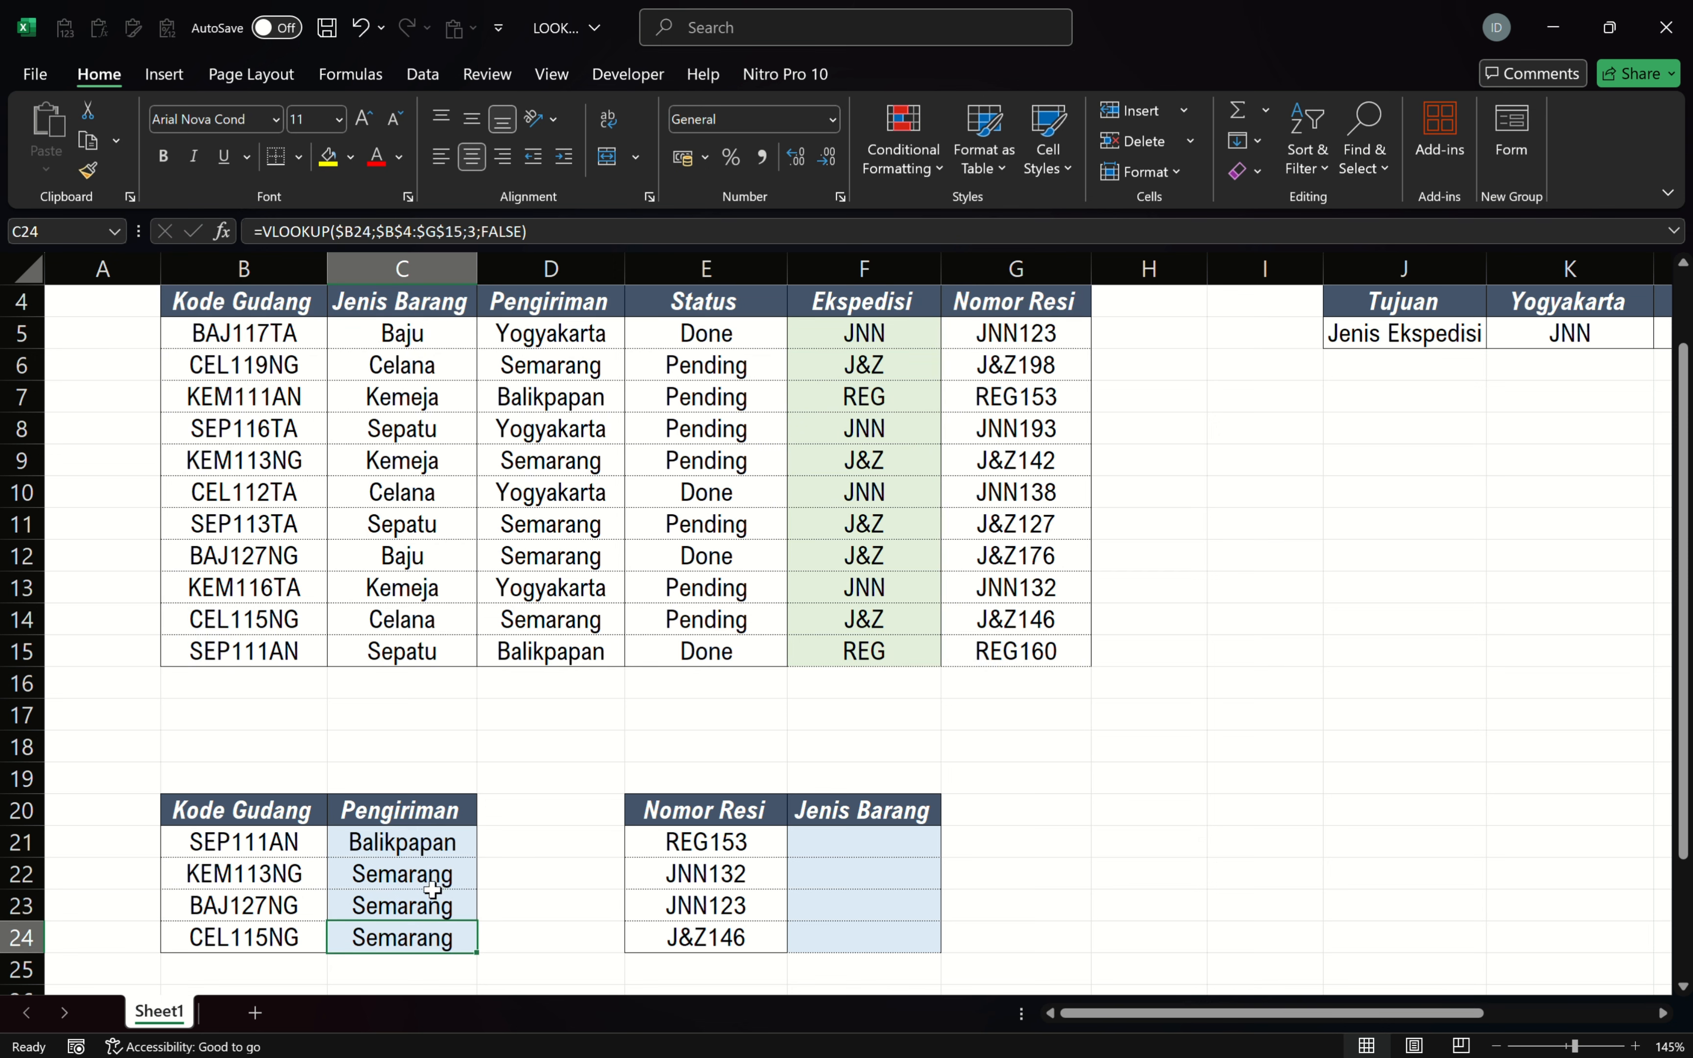
key(F2)
key(Return)
key(F2)
key(Escape)
key(F2)
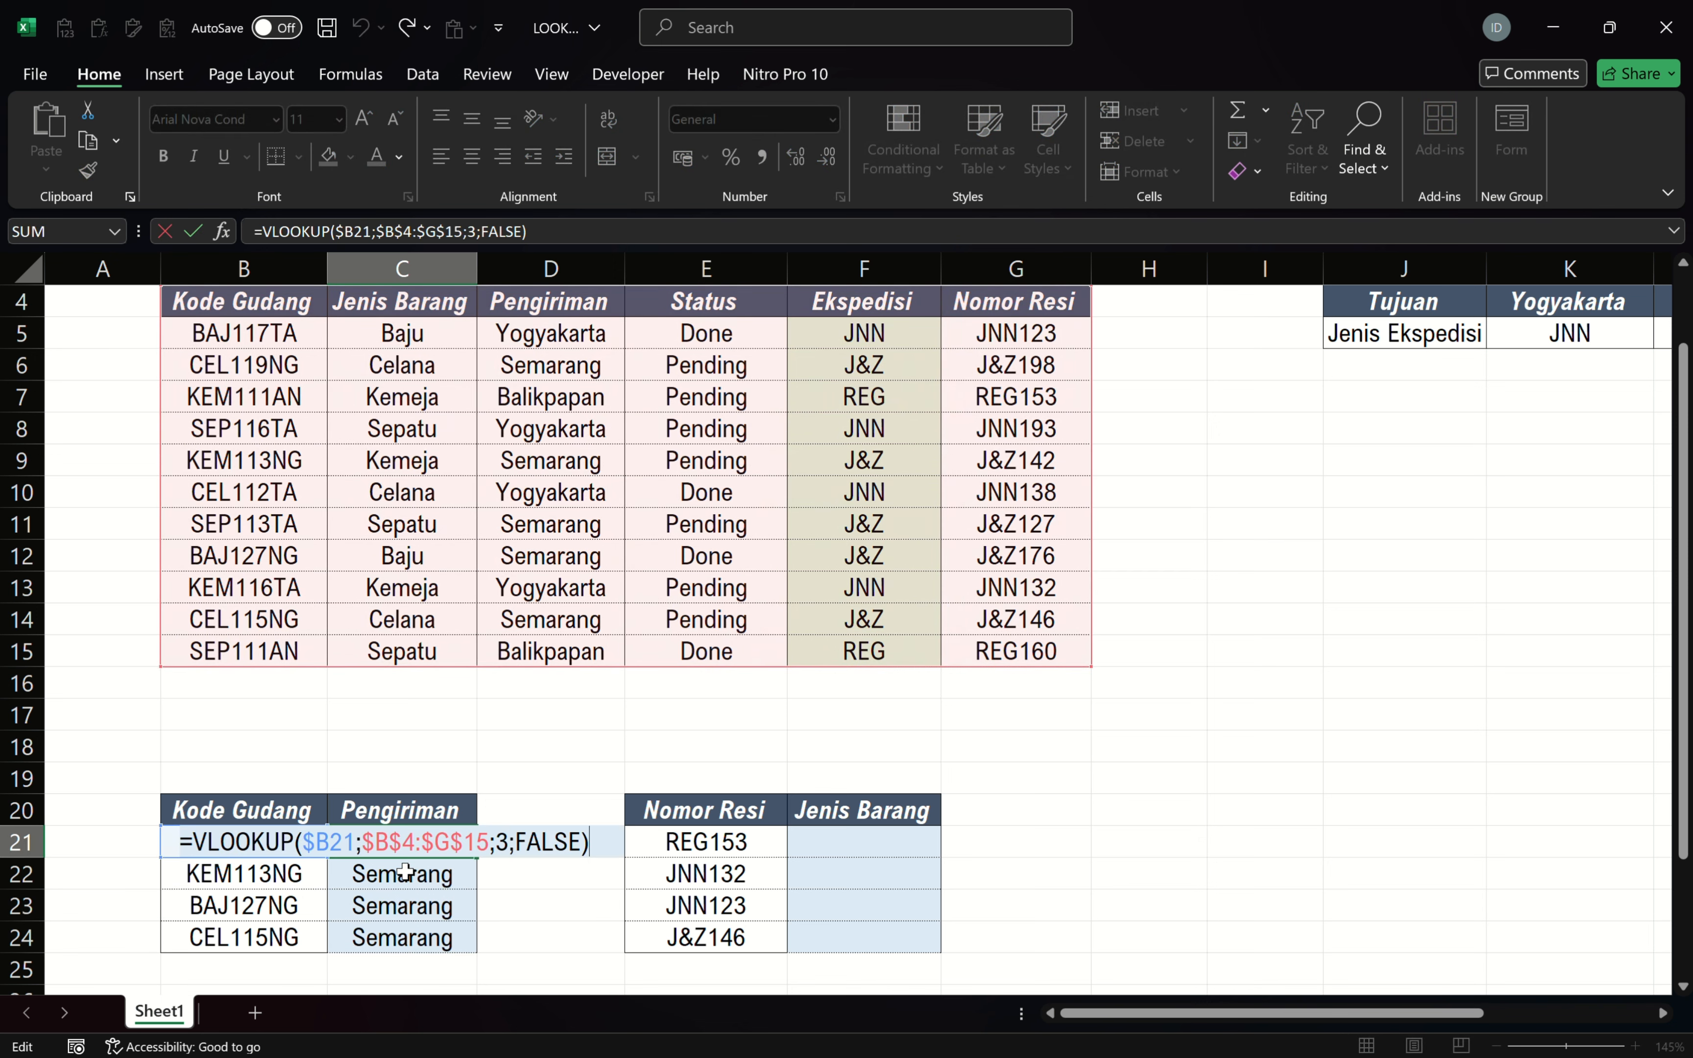
key(Return)
key(F2)
key(Escape)
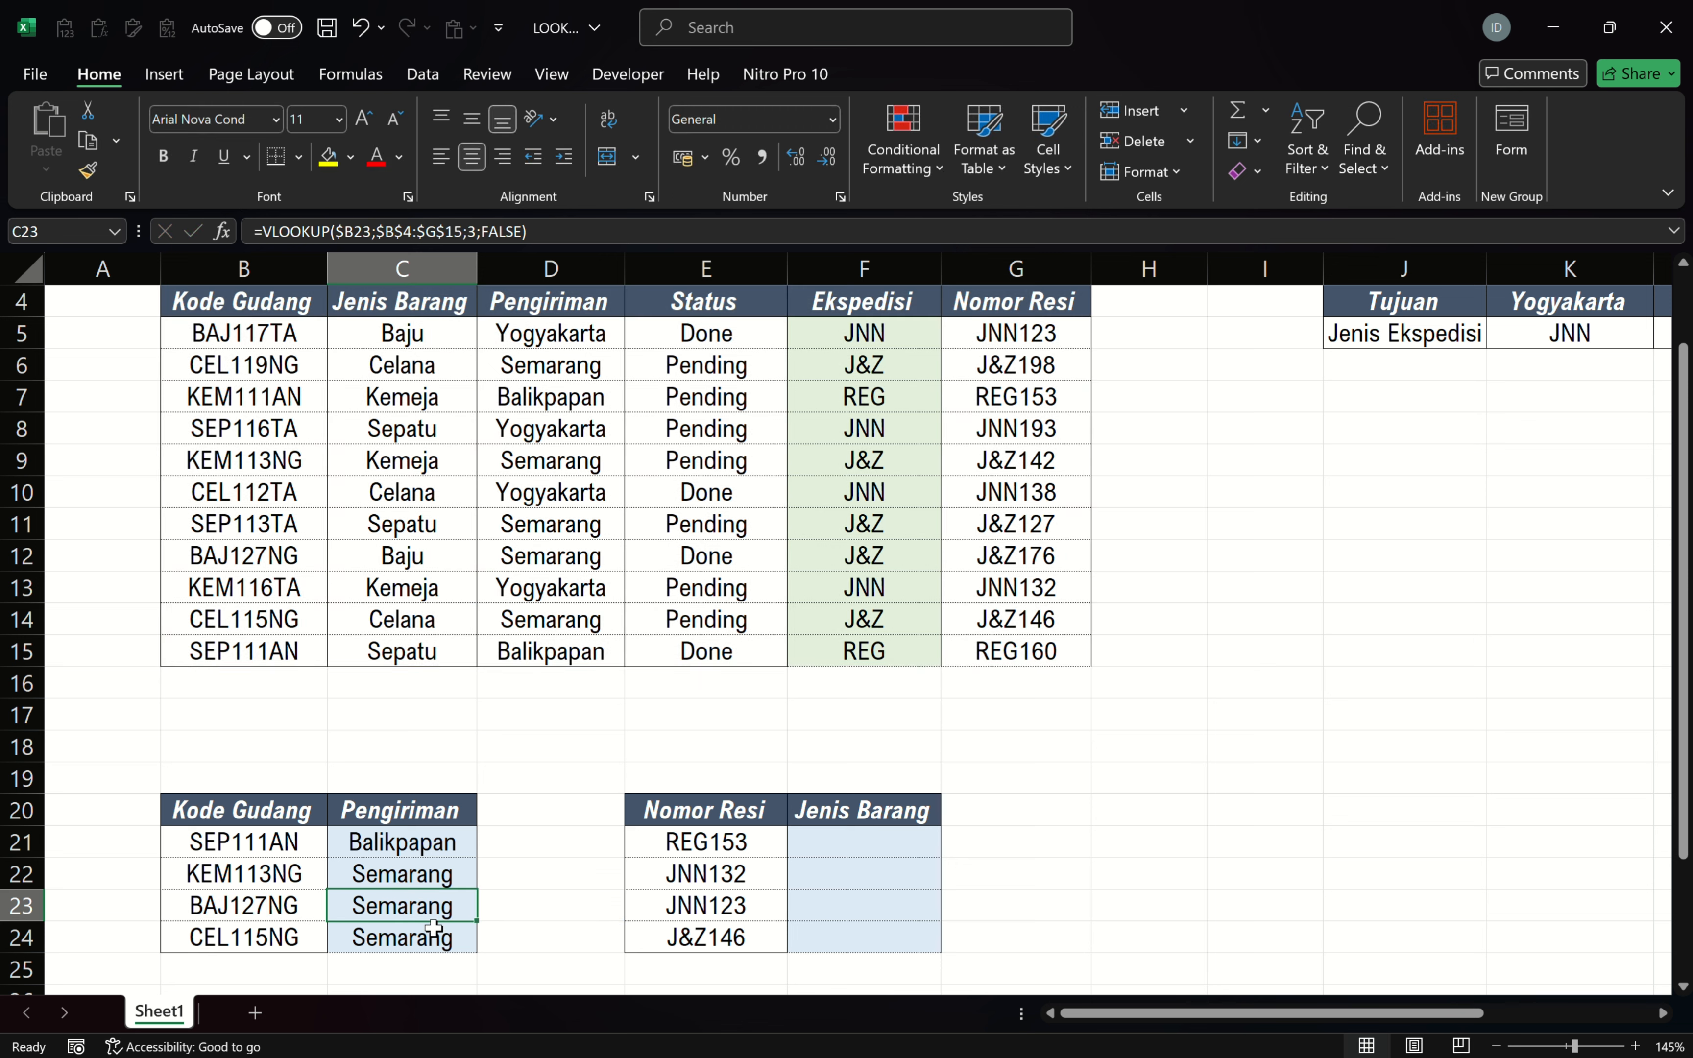
double_click(433, 932)
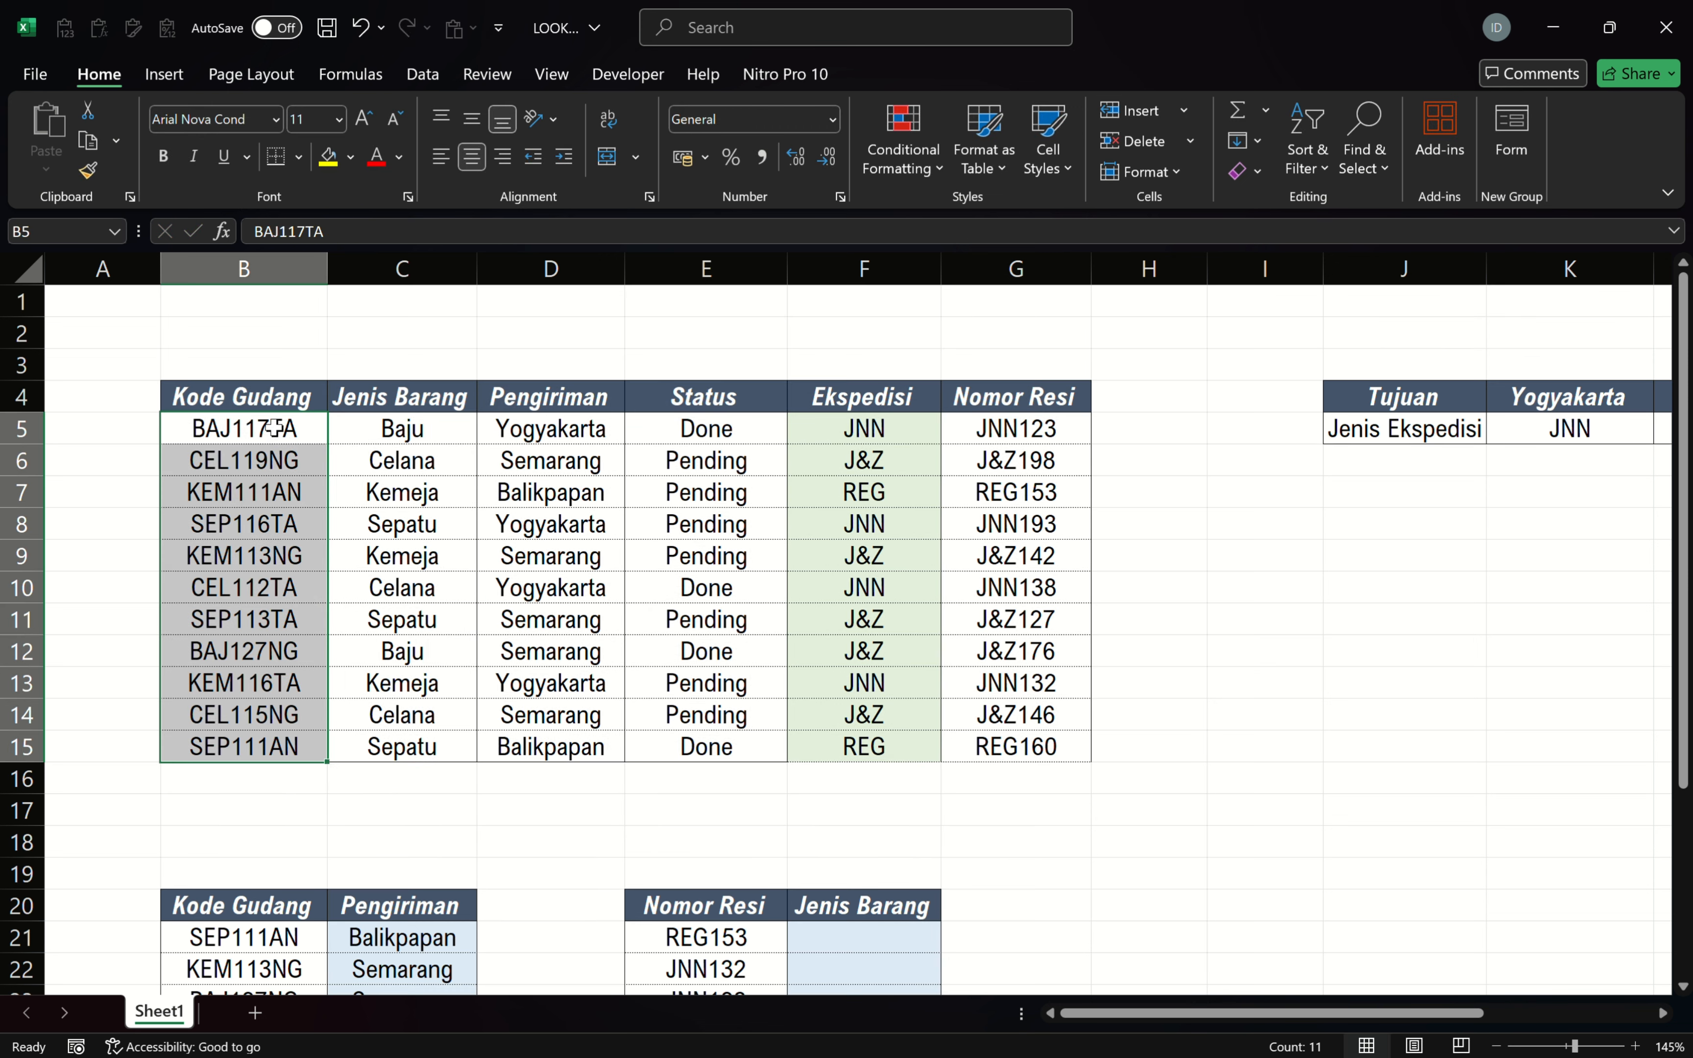
Examine the Kode Gudang codes in B5:B15 and the Tujuan header row J4:M4, the ranges the lookups search.
click(273, 426)
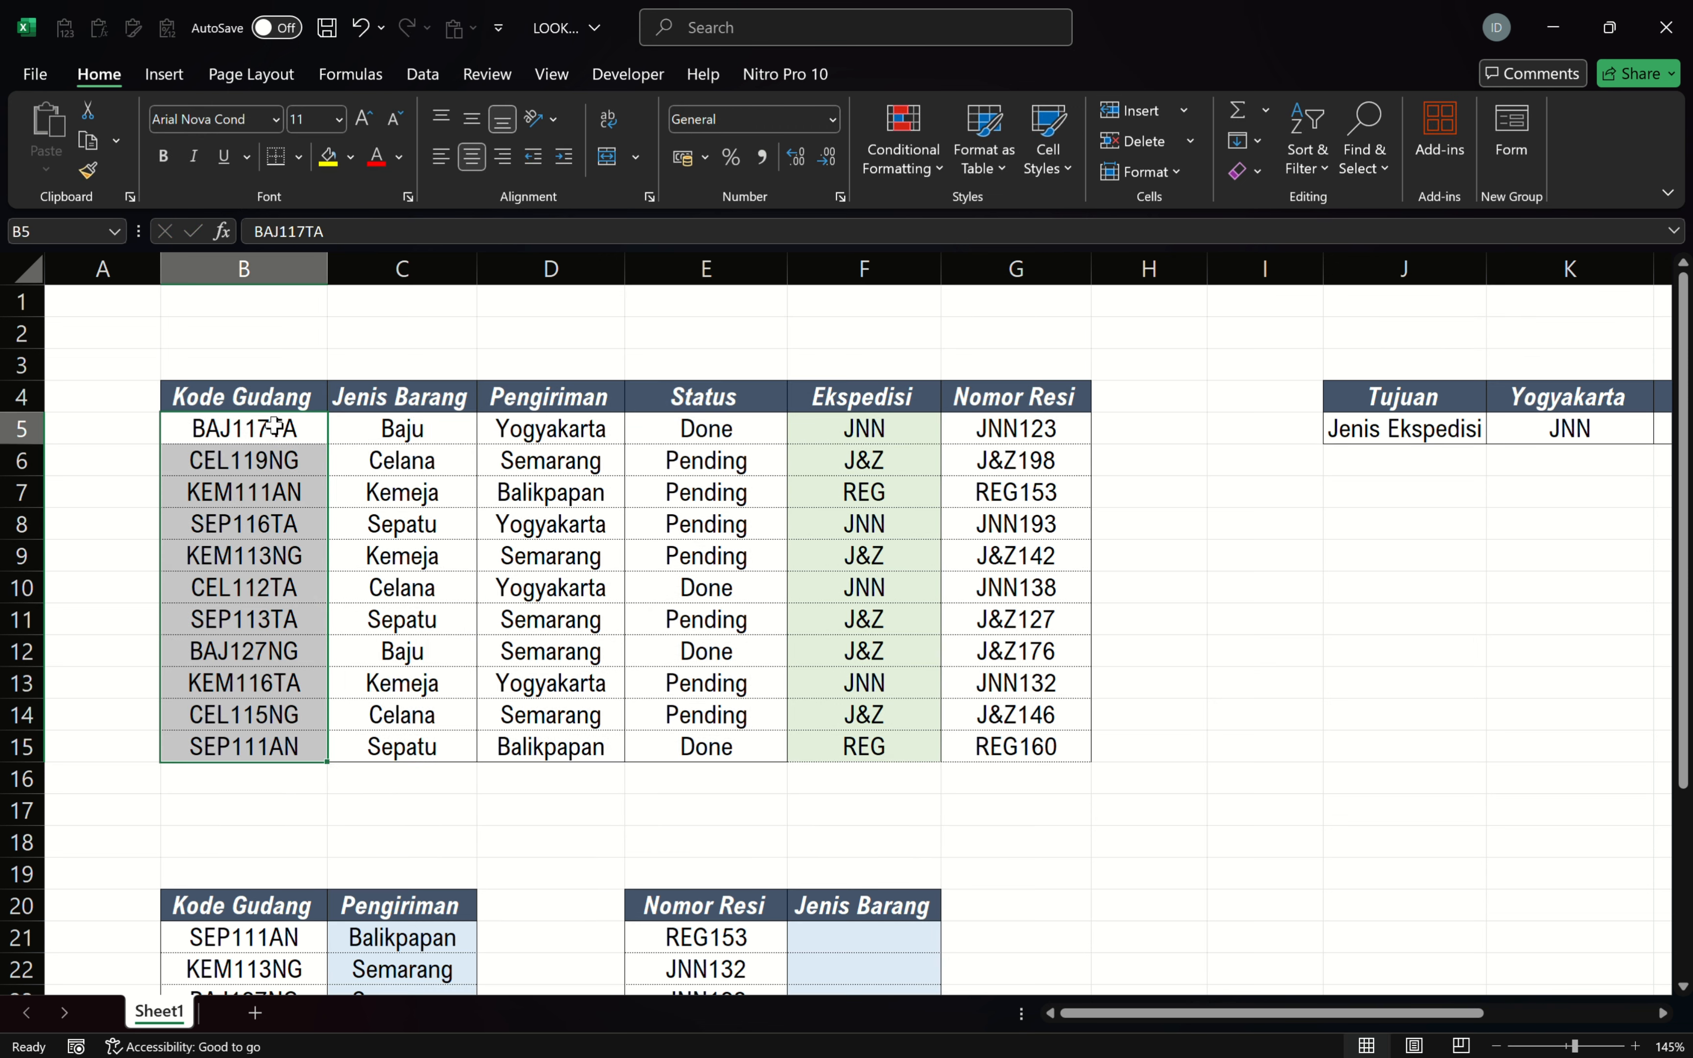
click(274, 426)
drag(273, 426, 302, 744)
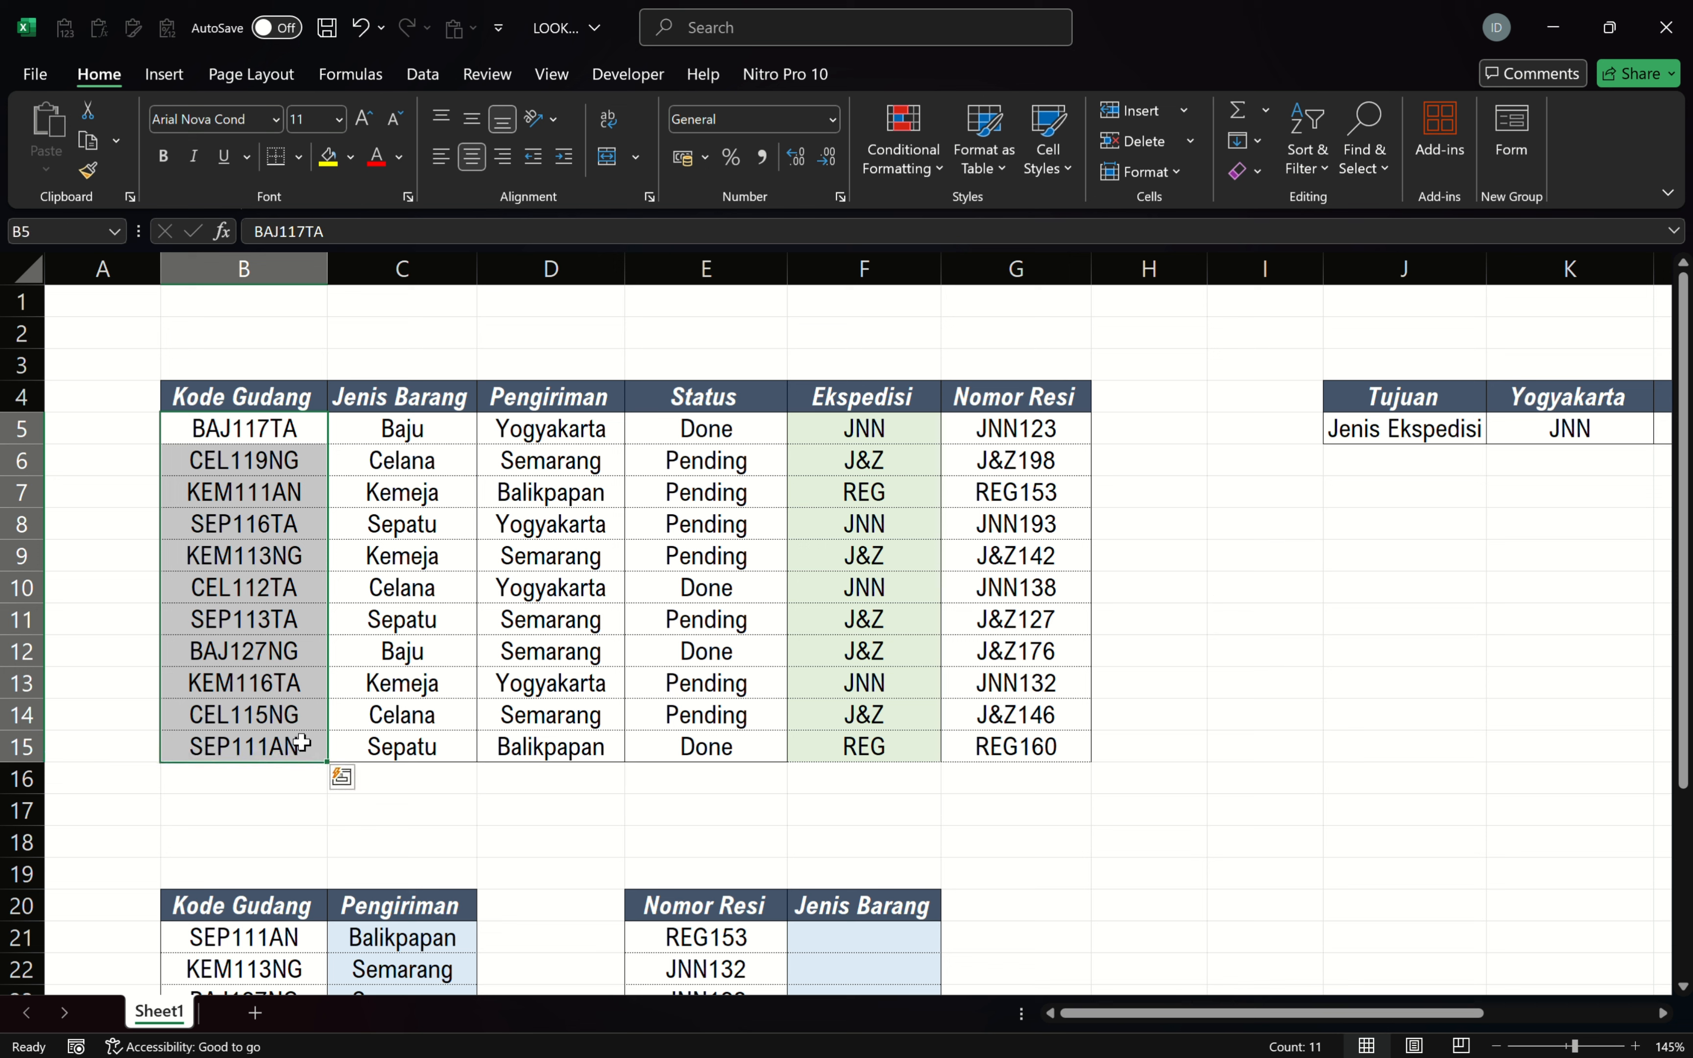
drag(1190, 1014, 1338, 1016)
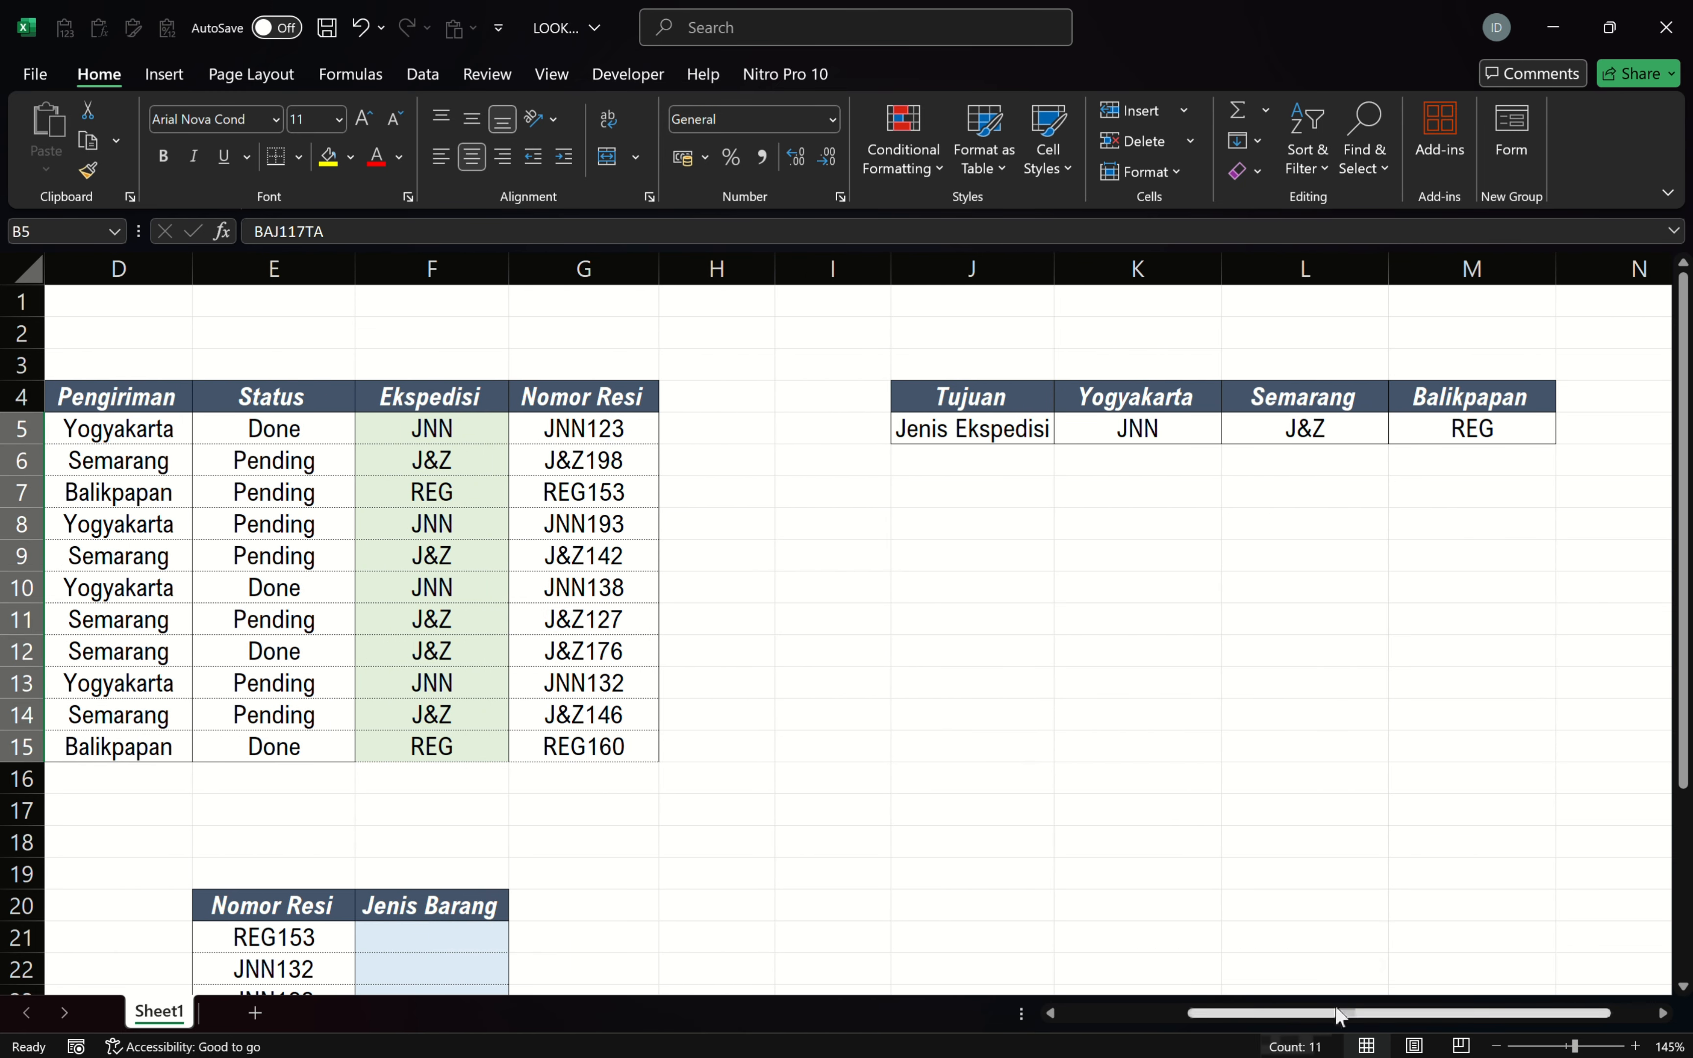
click(969, 400)
drag(969, 400, 1549, 392)
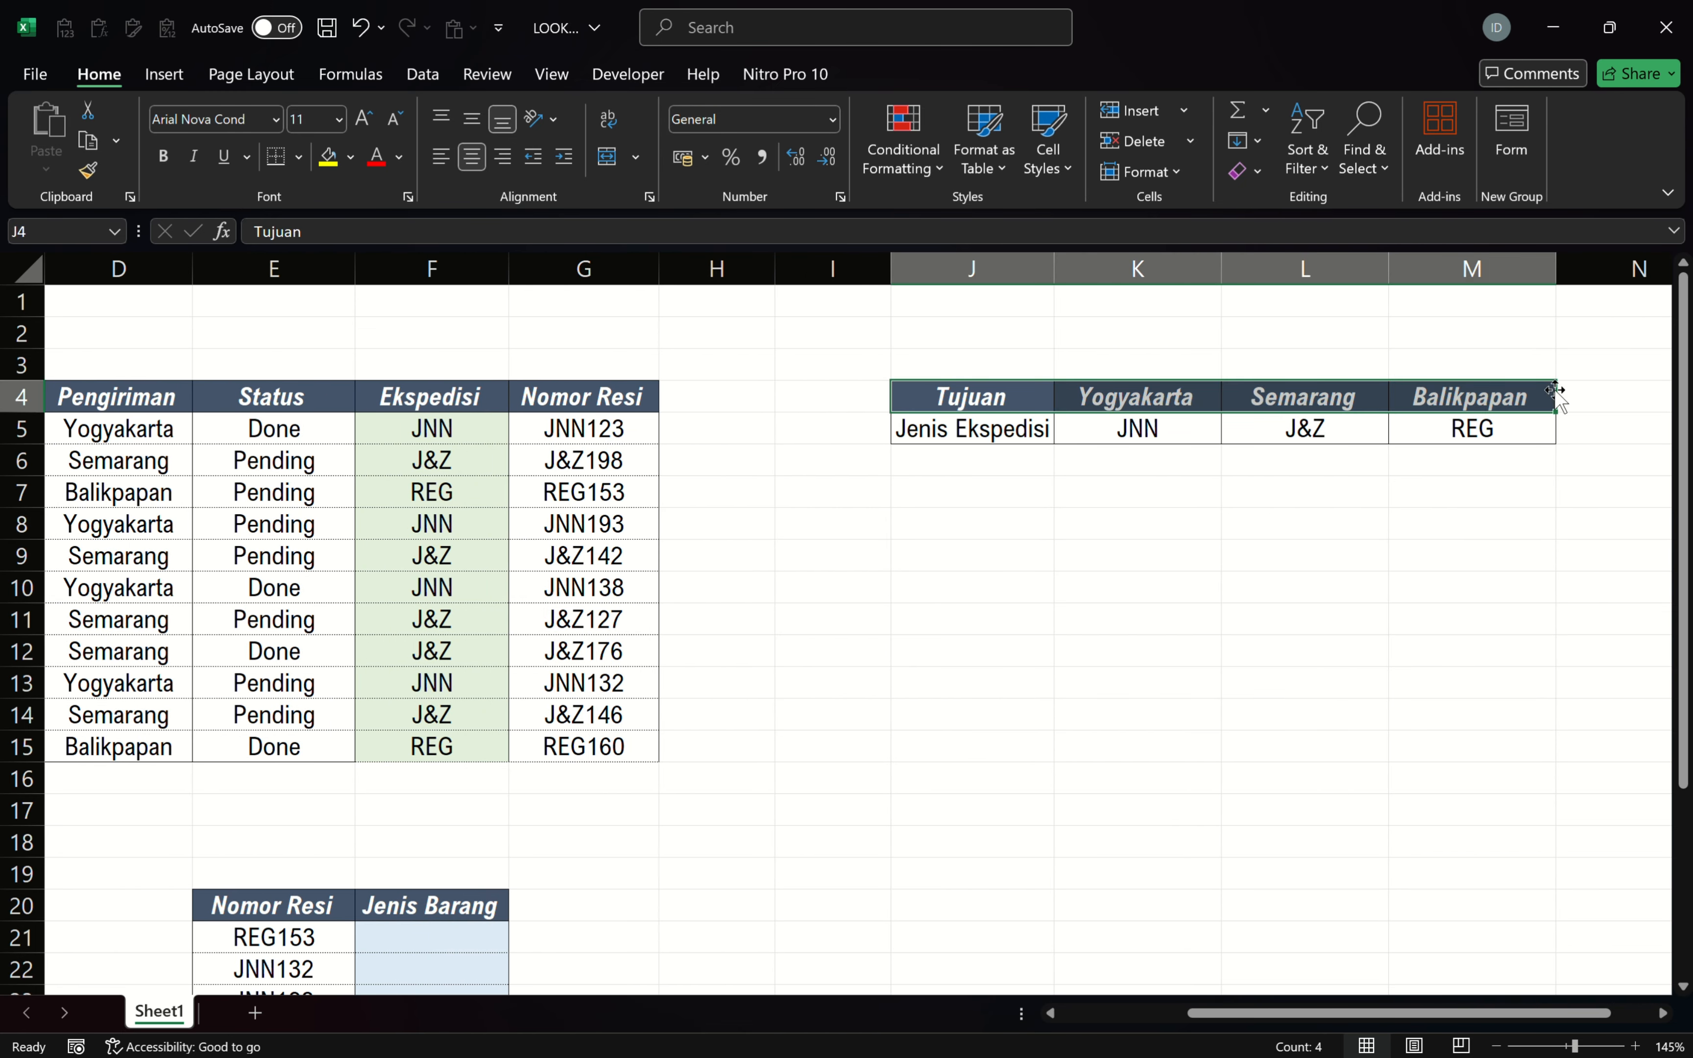
drag(962, 401, 1495, 394)
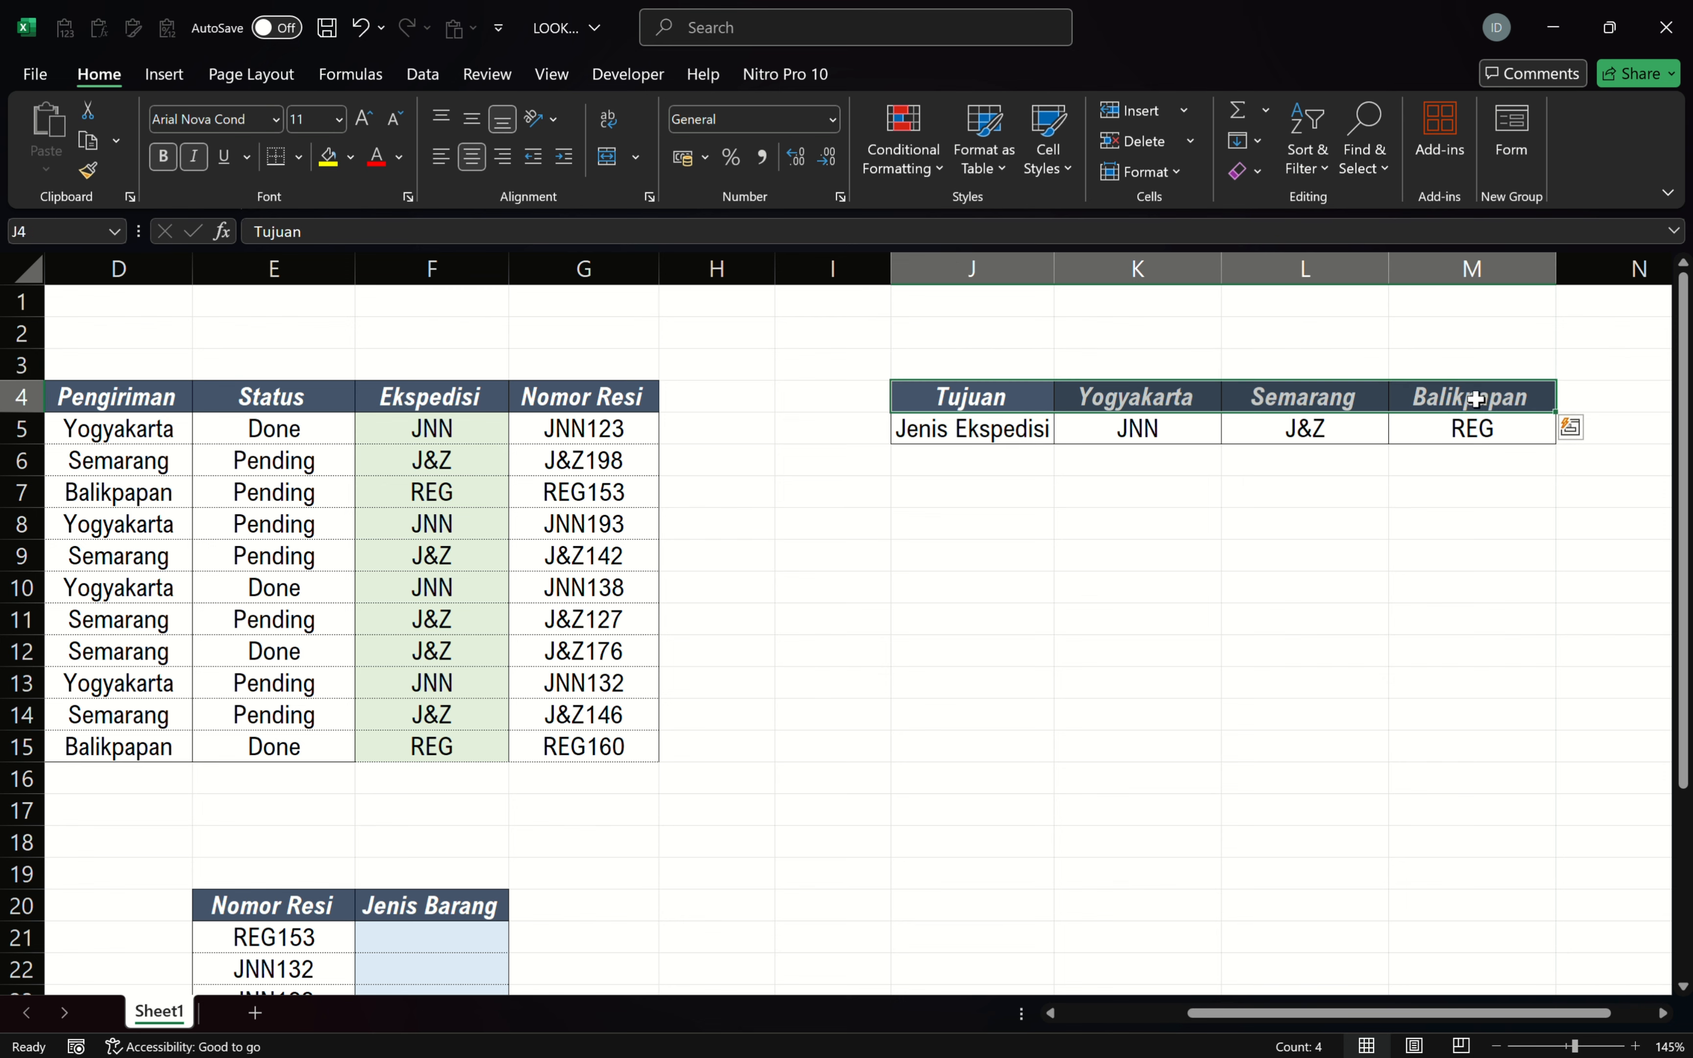
scroll(1176, 542, left, 3)
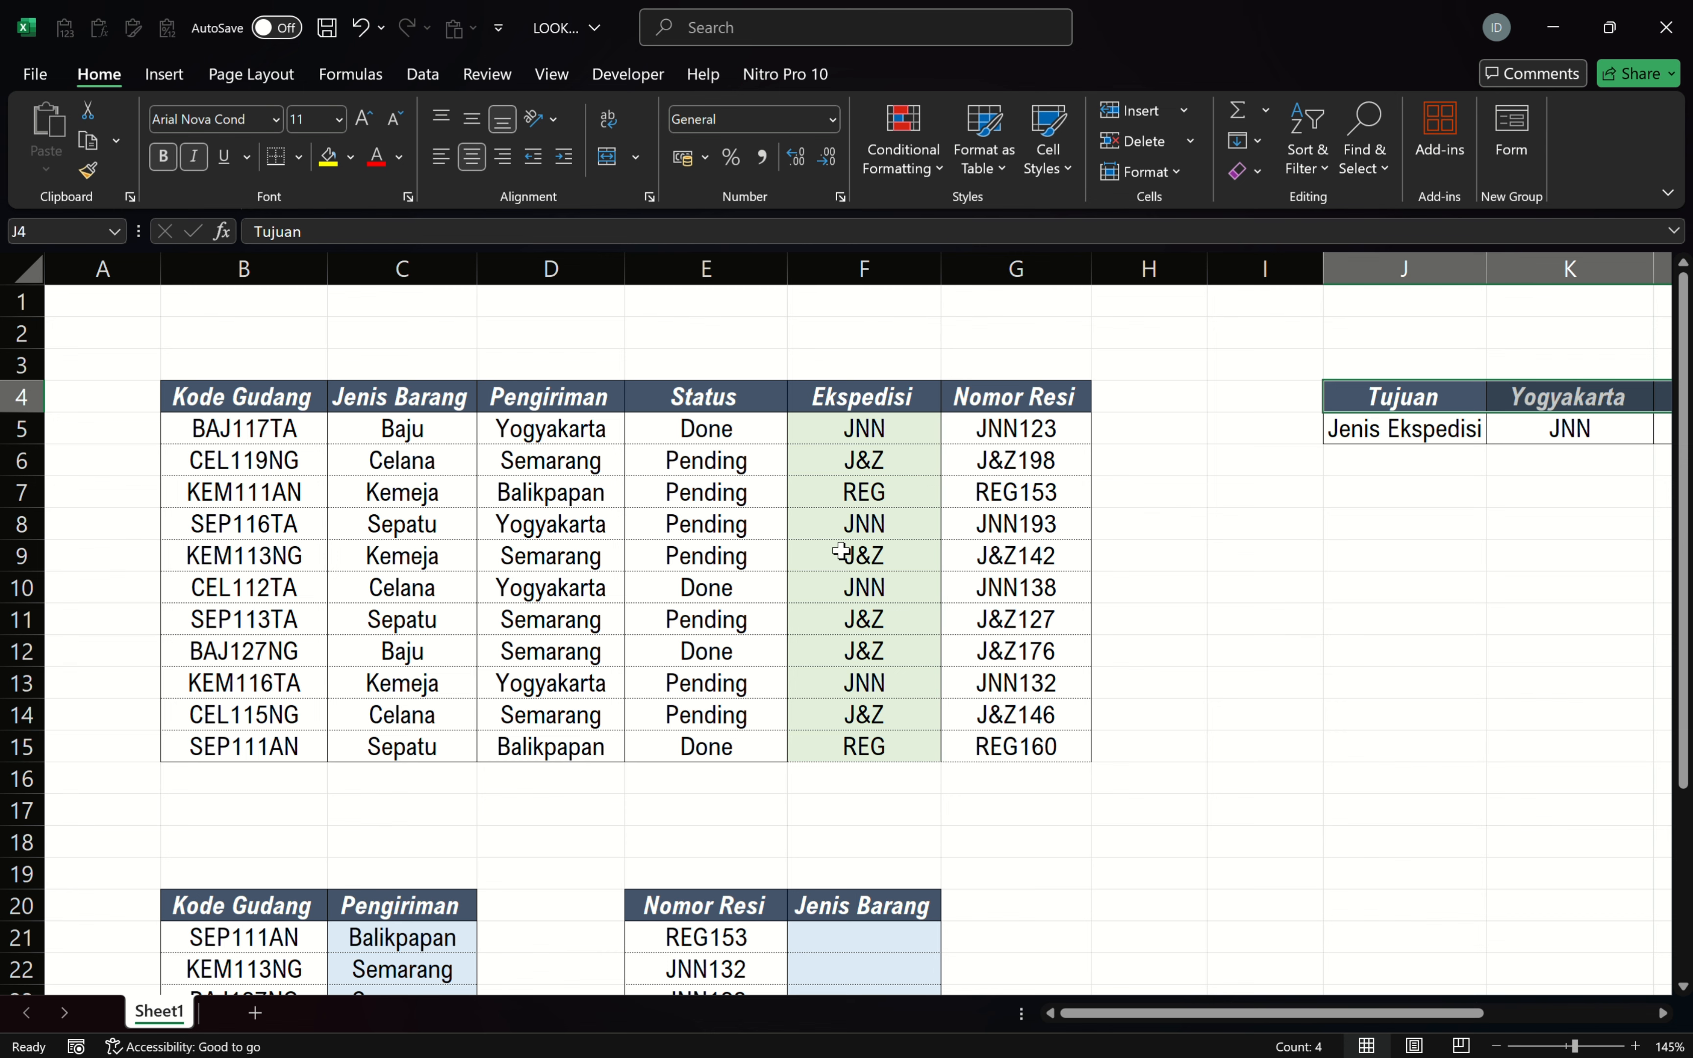
Compare the Nomor Resi and Jenis Barang columns of the smaller lookup table with the same columns in the shipment table.
scroll(842, 551, down, 1)
scroll(854, 581, up, 1)
scroll(860, 591, down, 1)
drag(693, 812, 699, 934)
scroll(821, 809, up, 1)
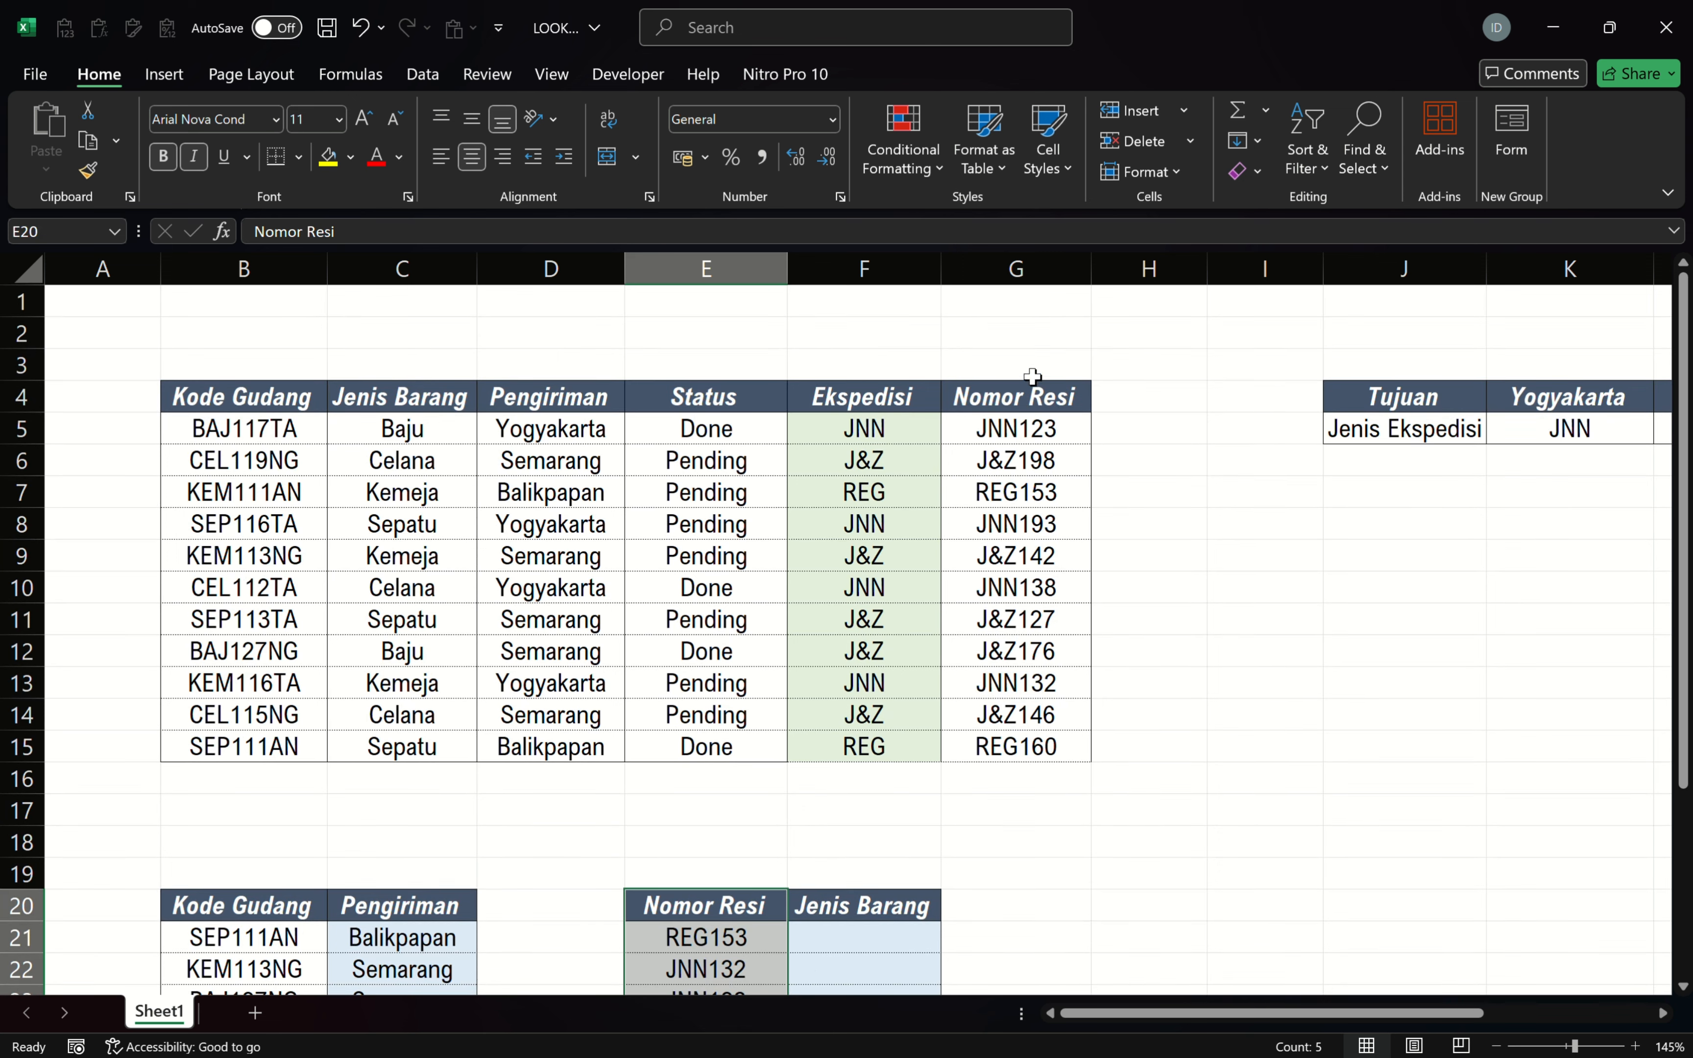
drag(1023, 413, 1081, 735)
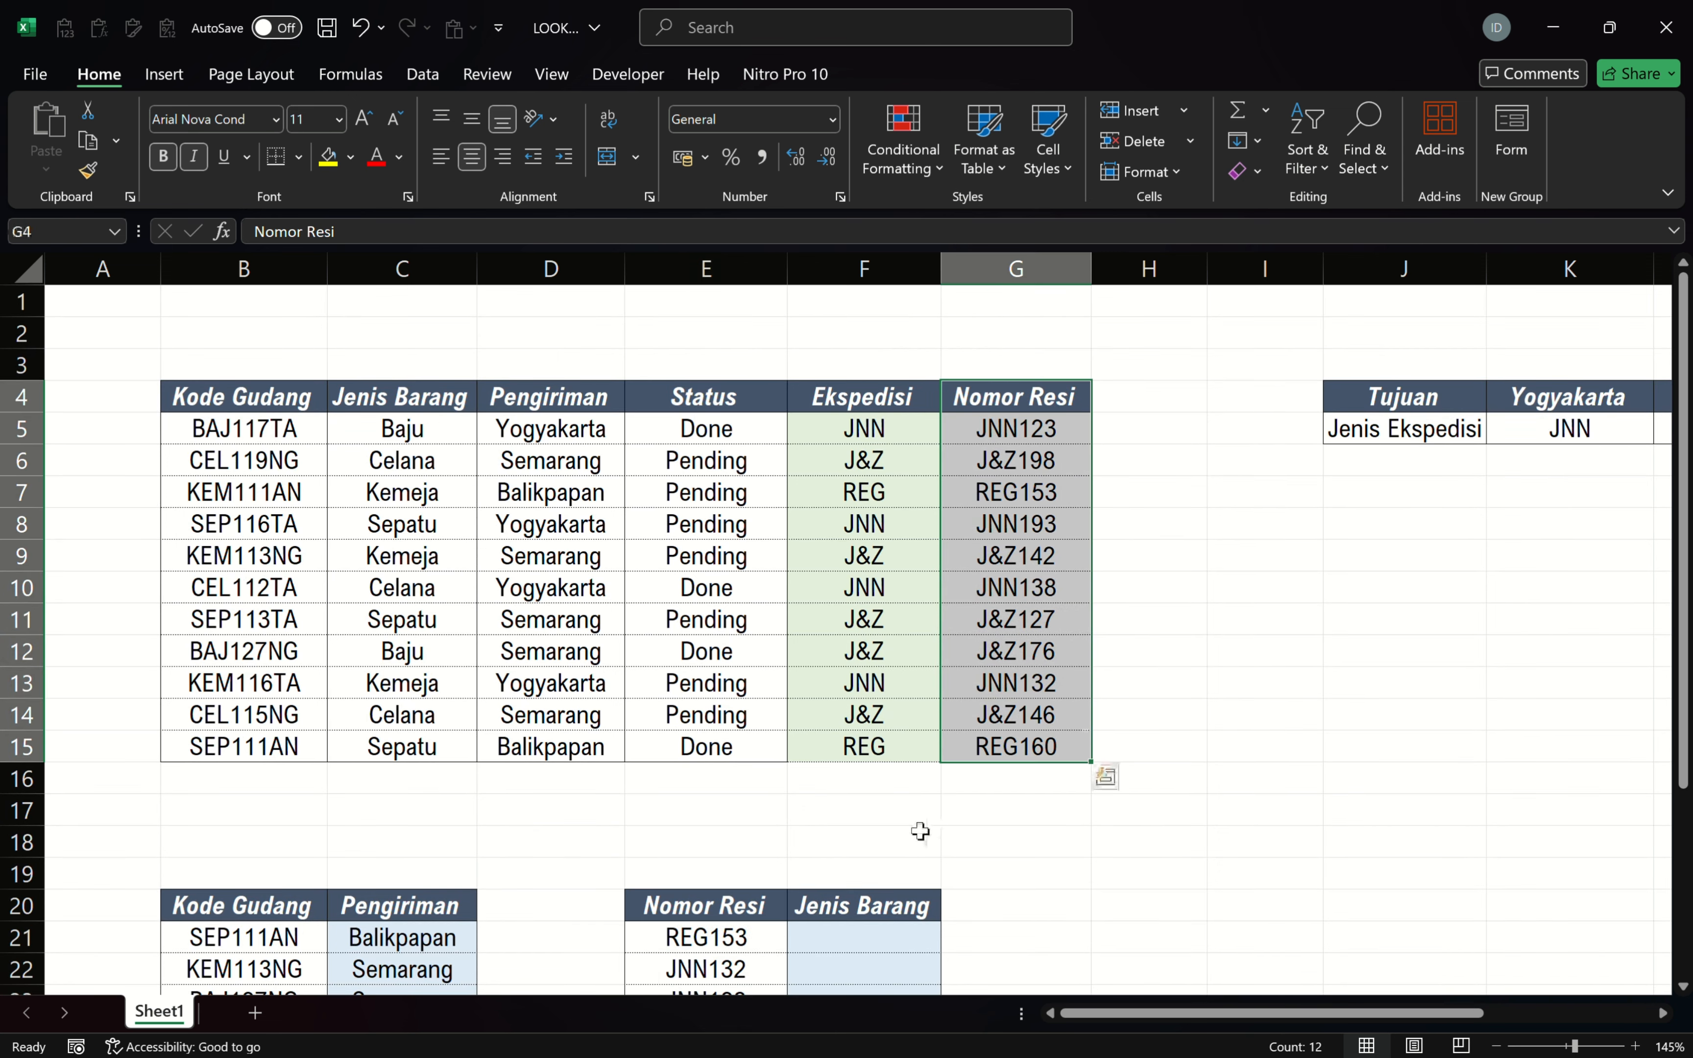
scroll(902, 830, down, 1)
drag(889, 828, 880, 923)
scroll(880, 923, up, 1)
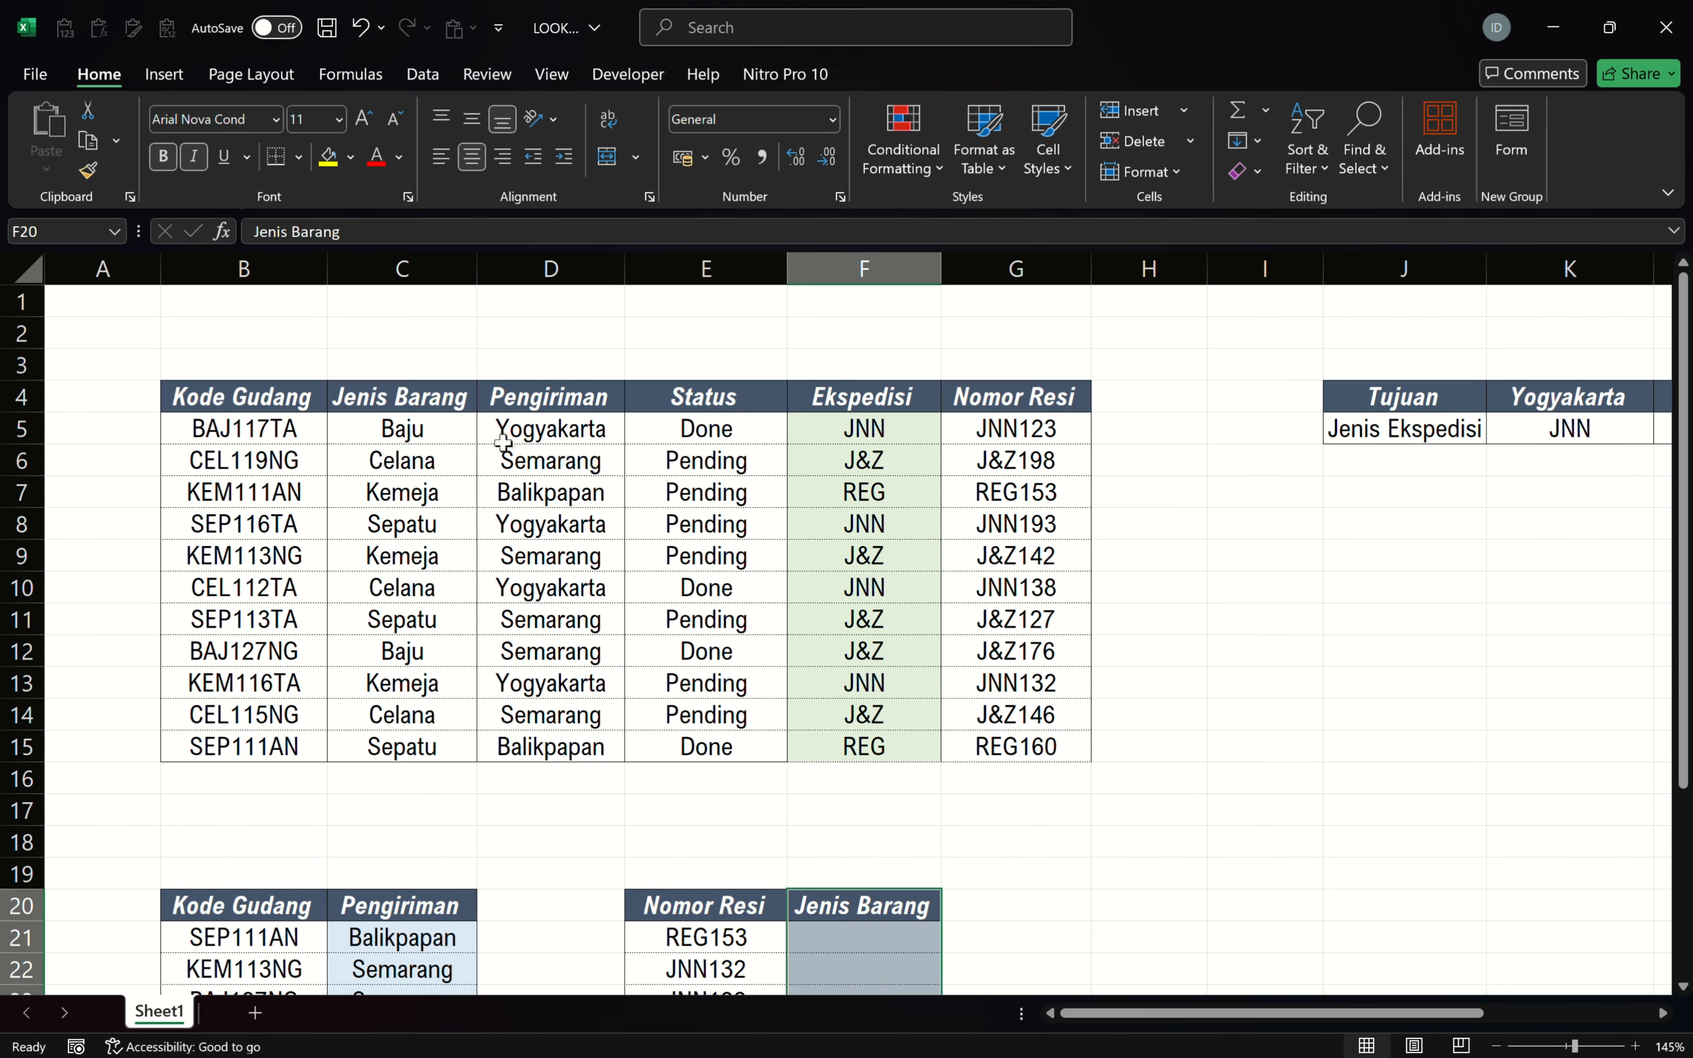
drag(440, 399, 408, 753)
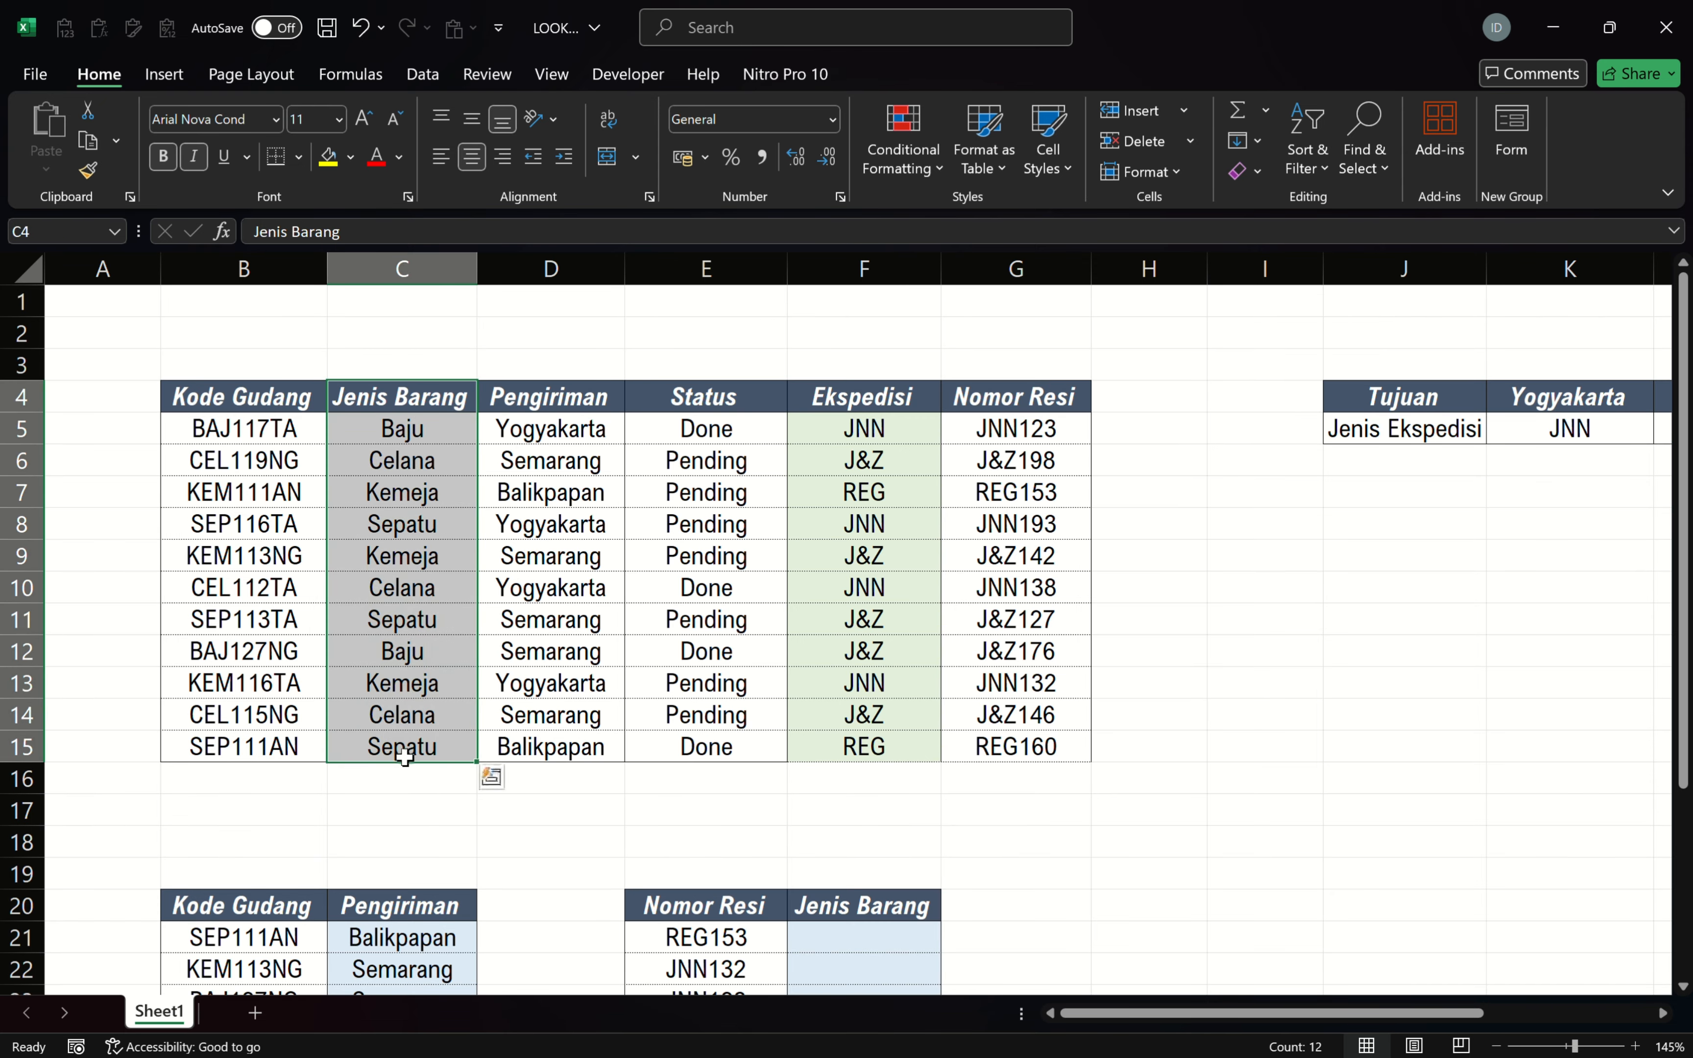
Try copying the expedition names from K5:M5 into K2:M2 above the Tujuan headers, and undo the copy.
click(1396, 395)
drag(1396, 396, 1348, 397)
drag(875, 395, 1382, 407)
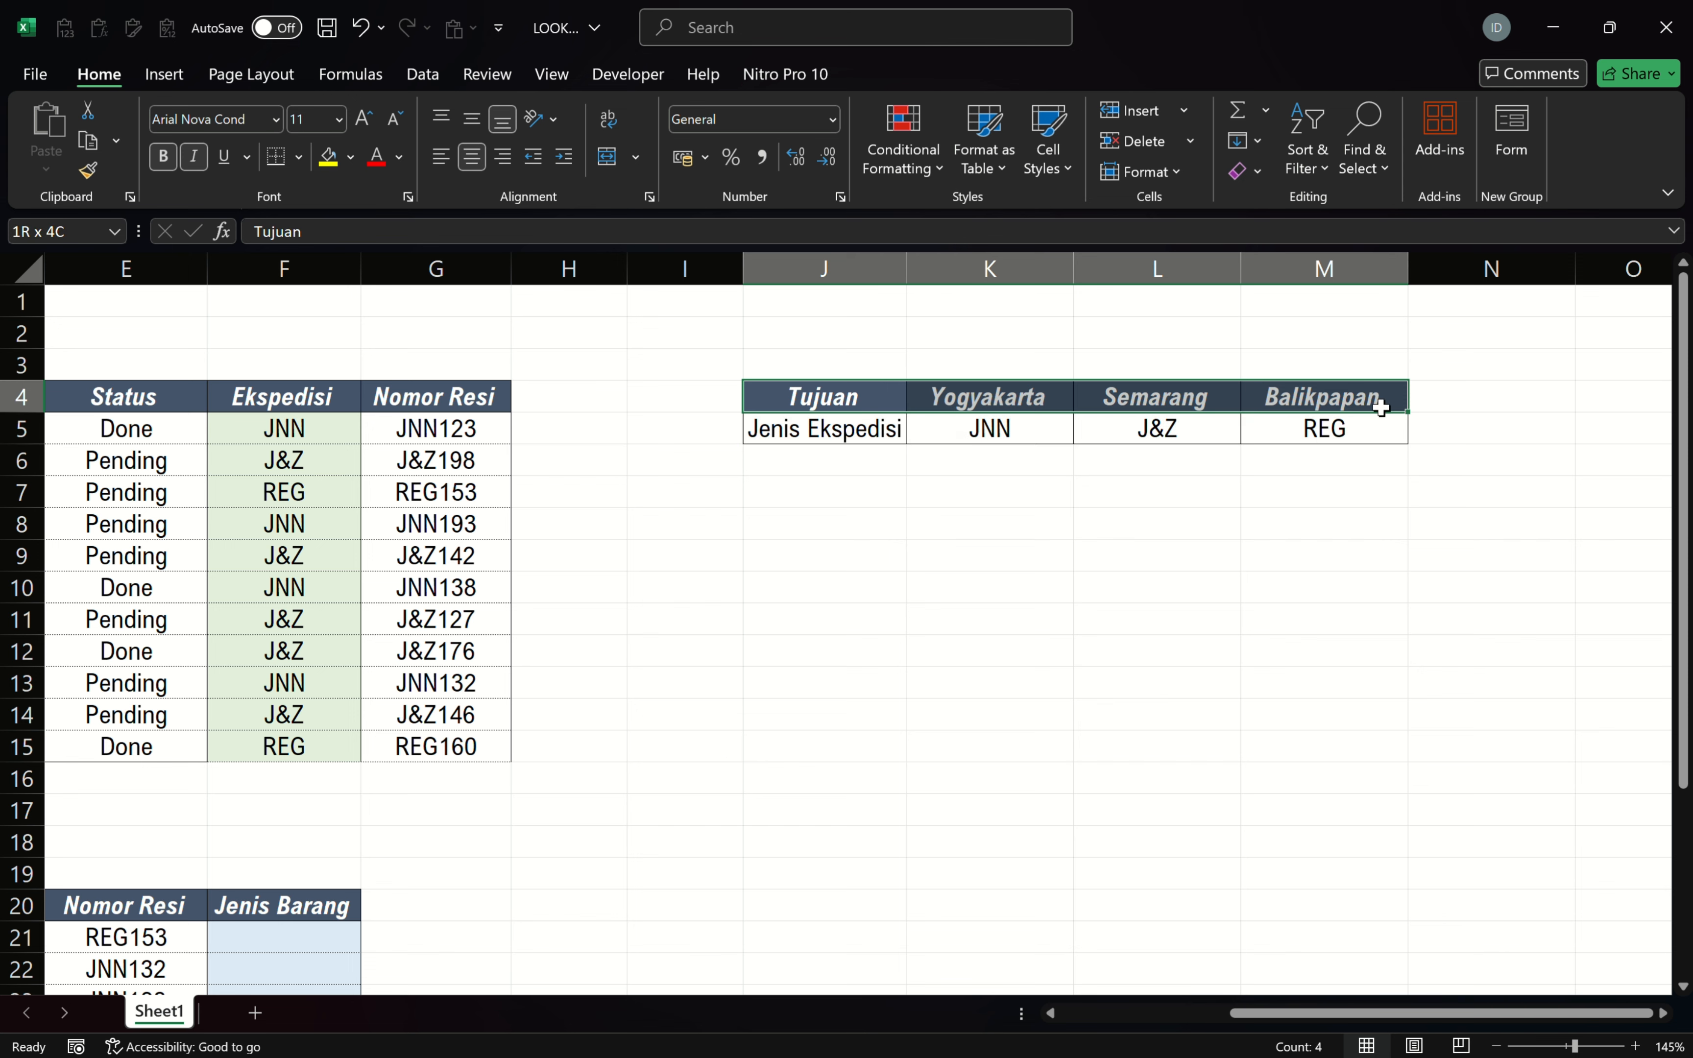
drag(1382, 410, 1358, 347)
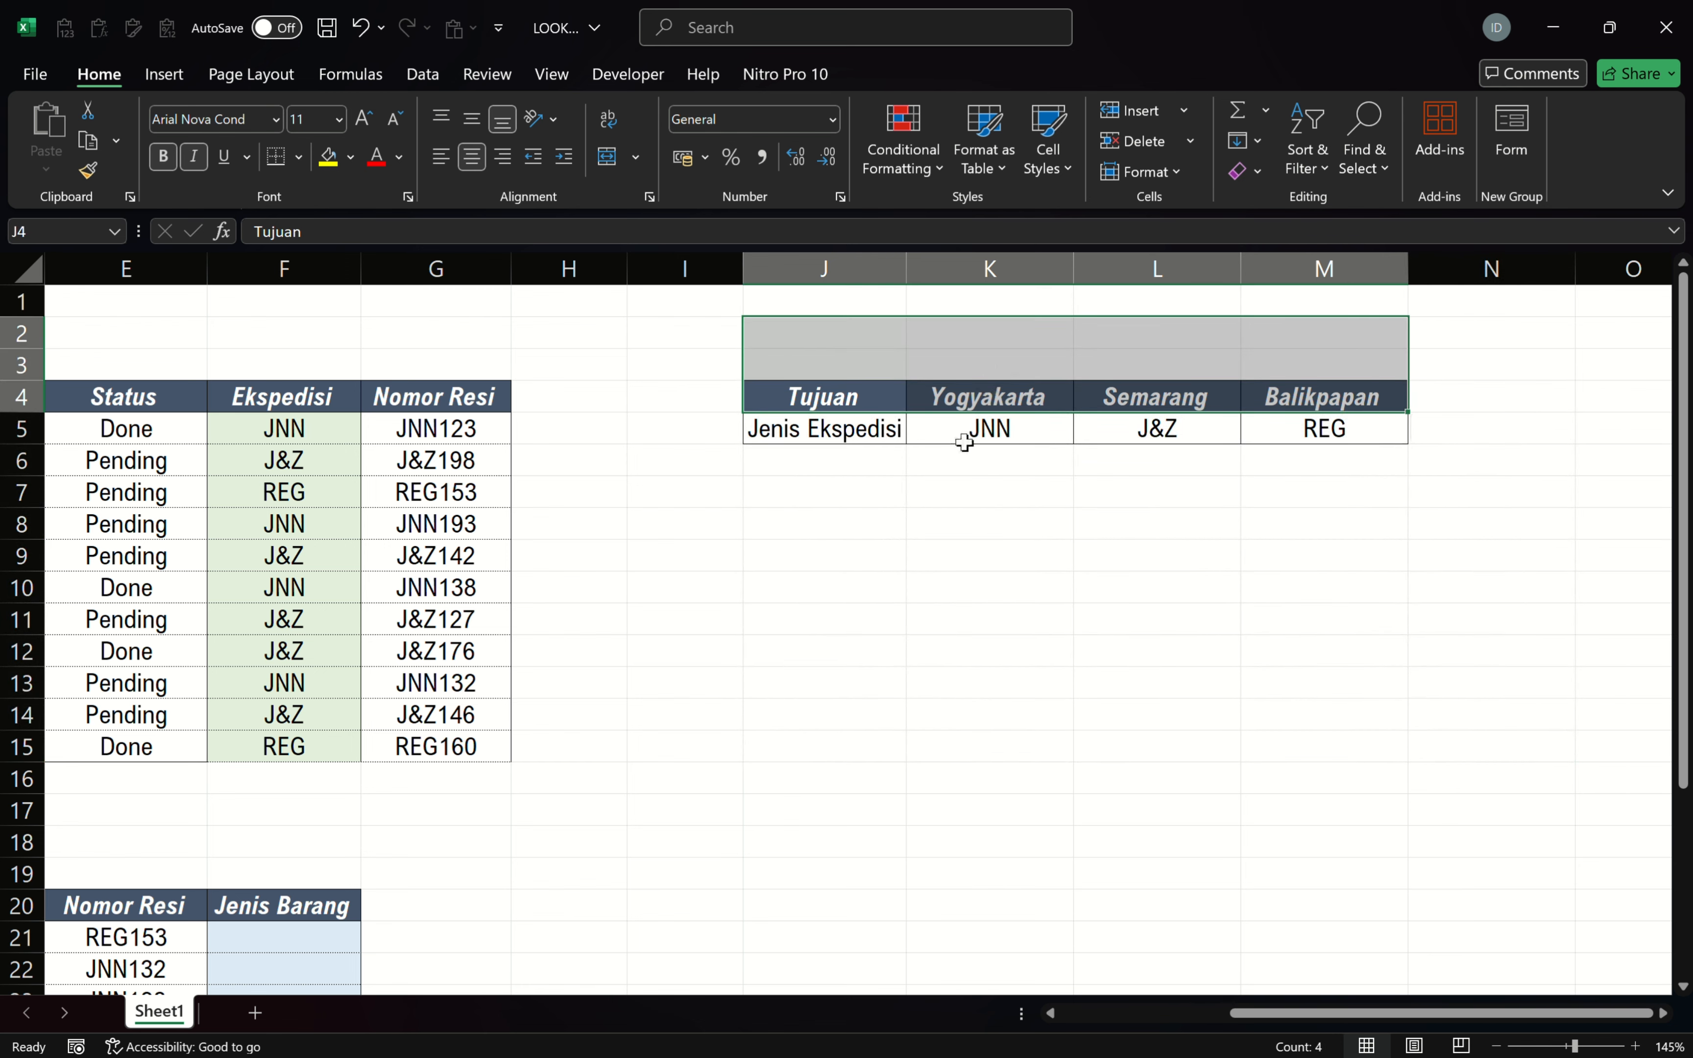
drag(987, 429, 1300, 427)
key(ctrl+c)
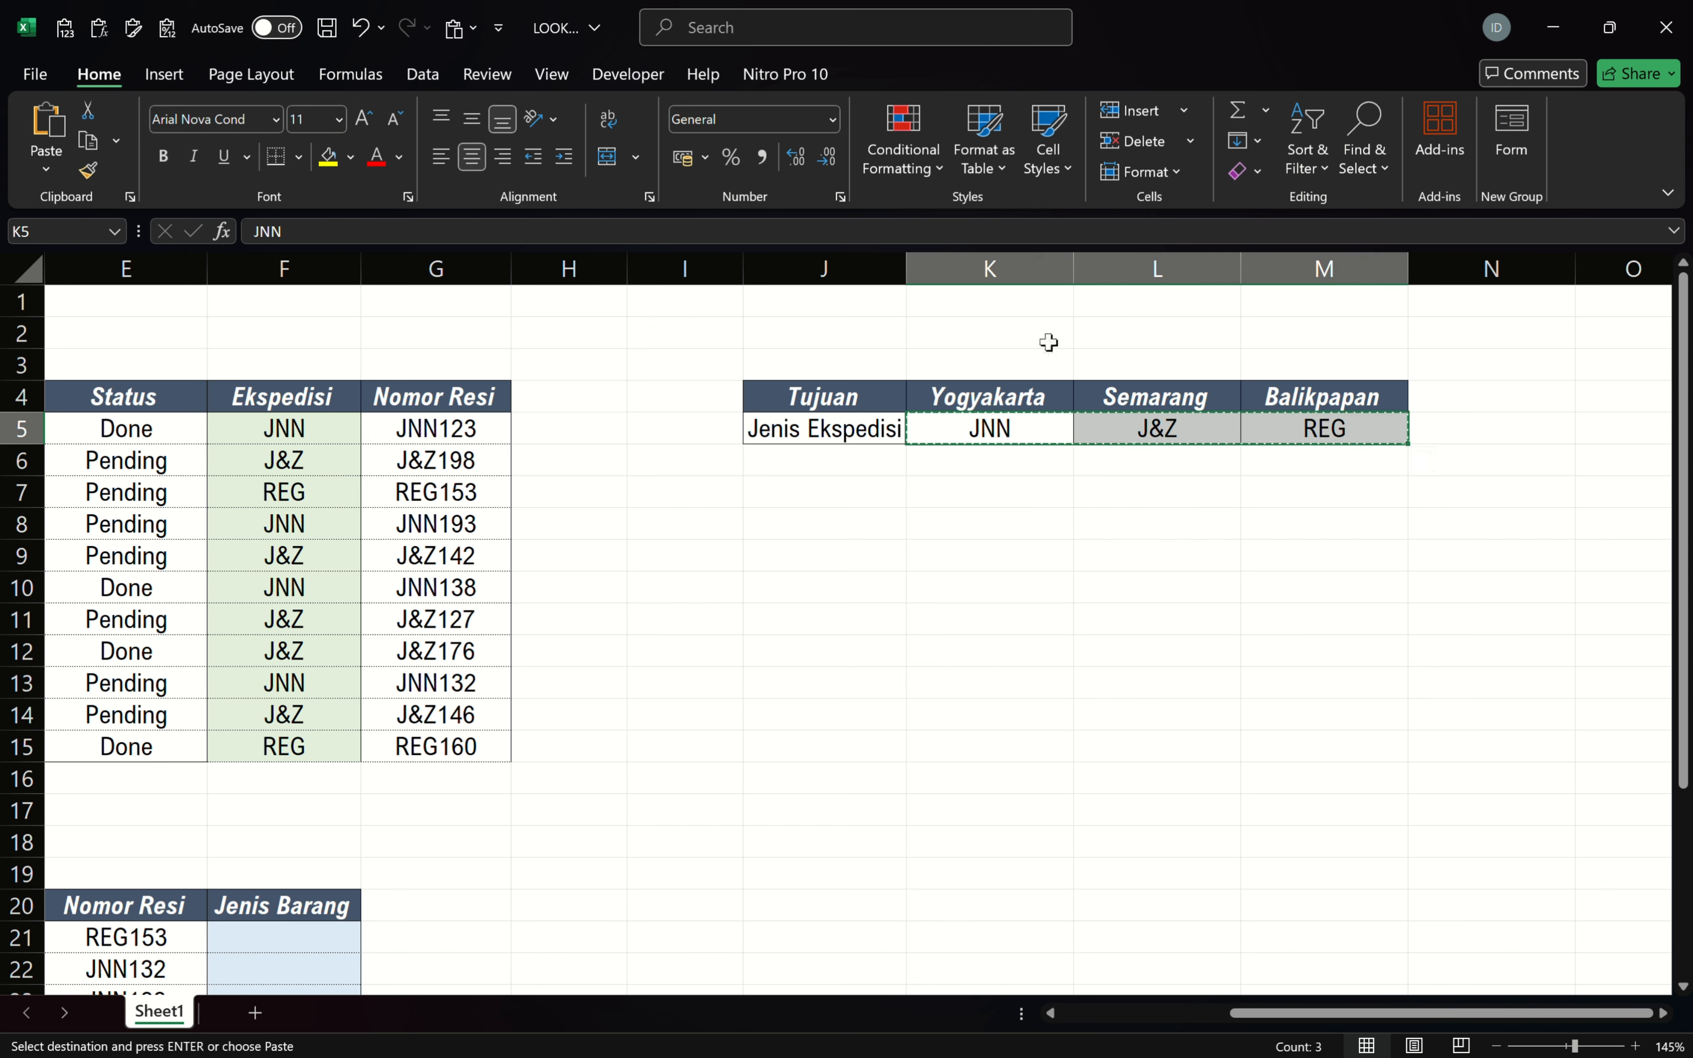
click(1022, 333)
key(ctrl+v)
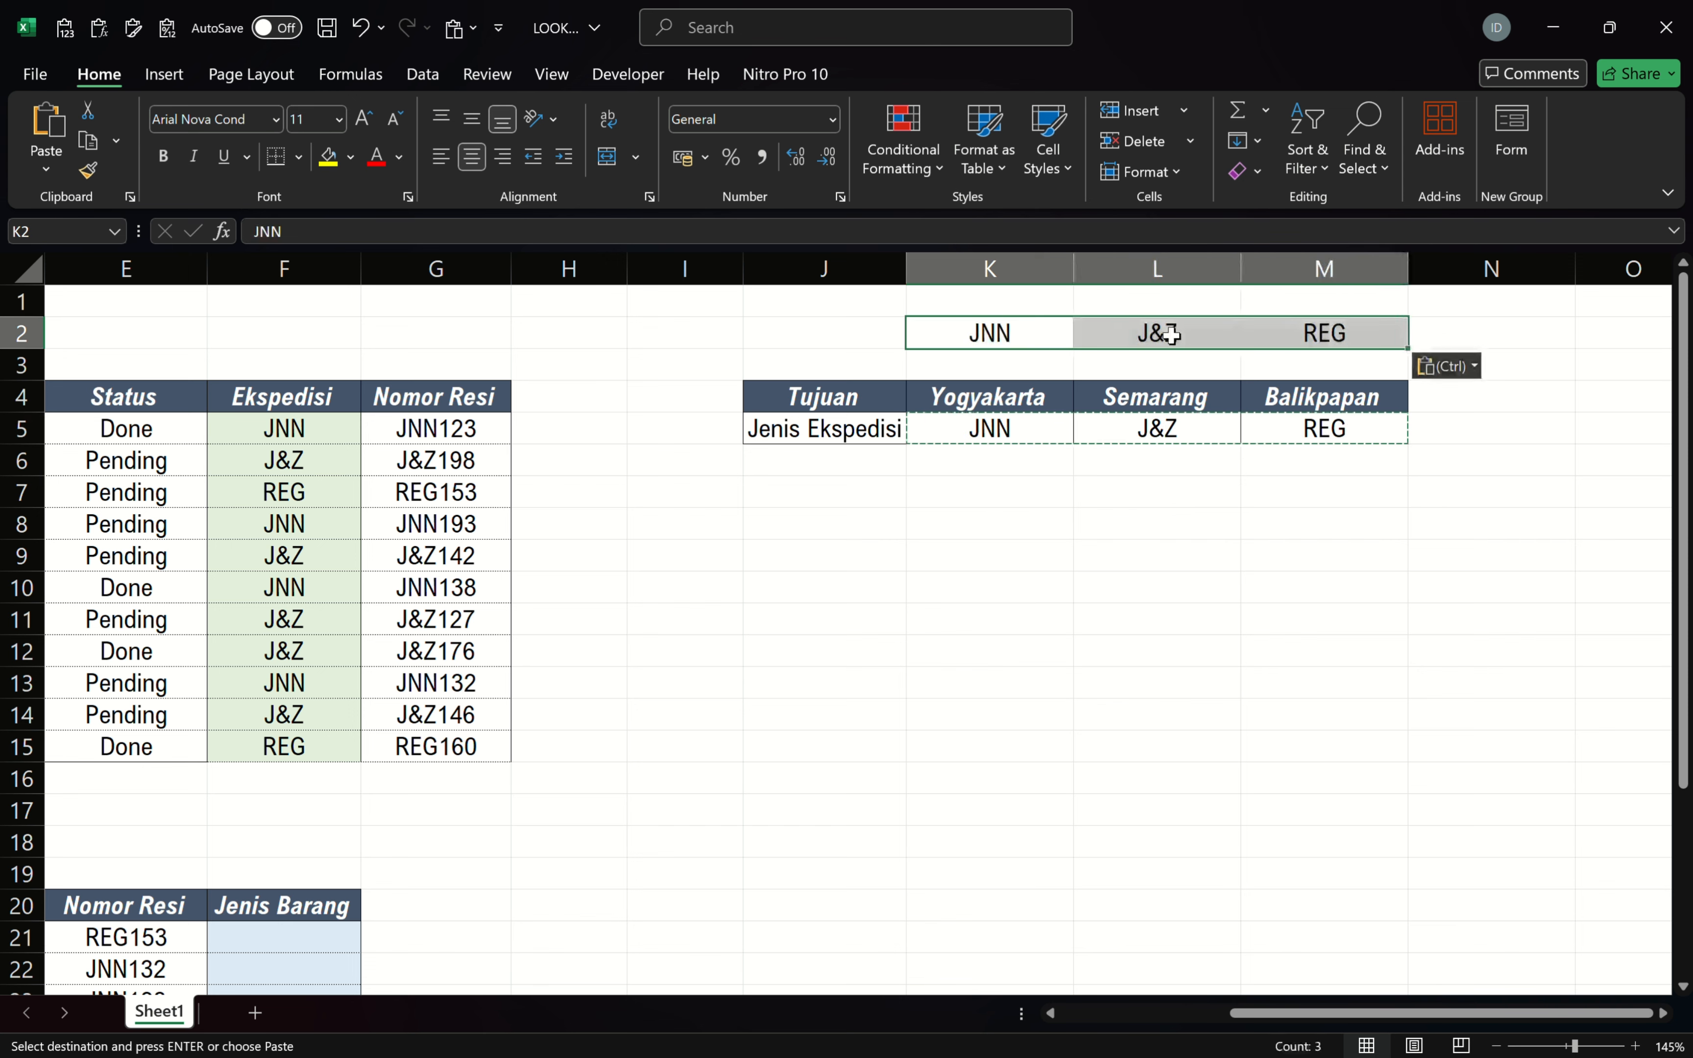
key(Escape)
drag(880, 411, 1329, 329)
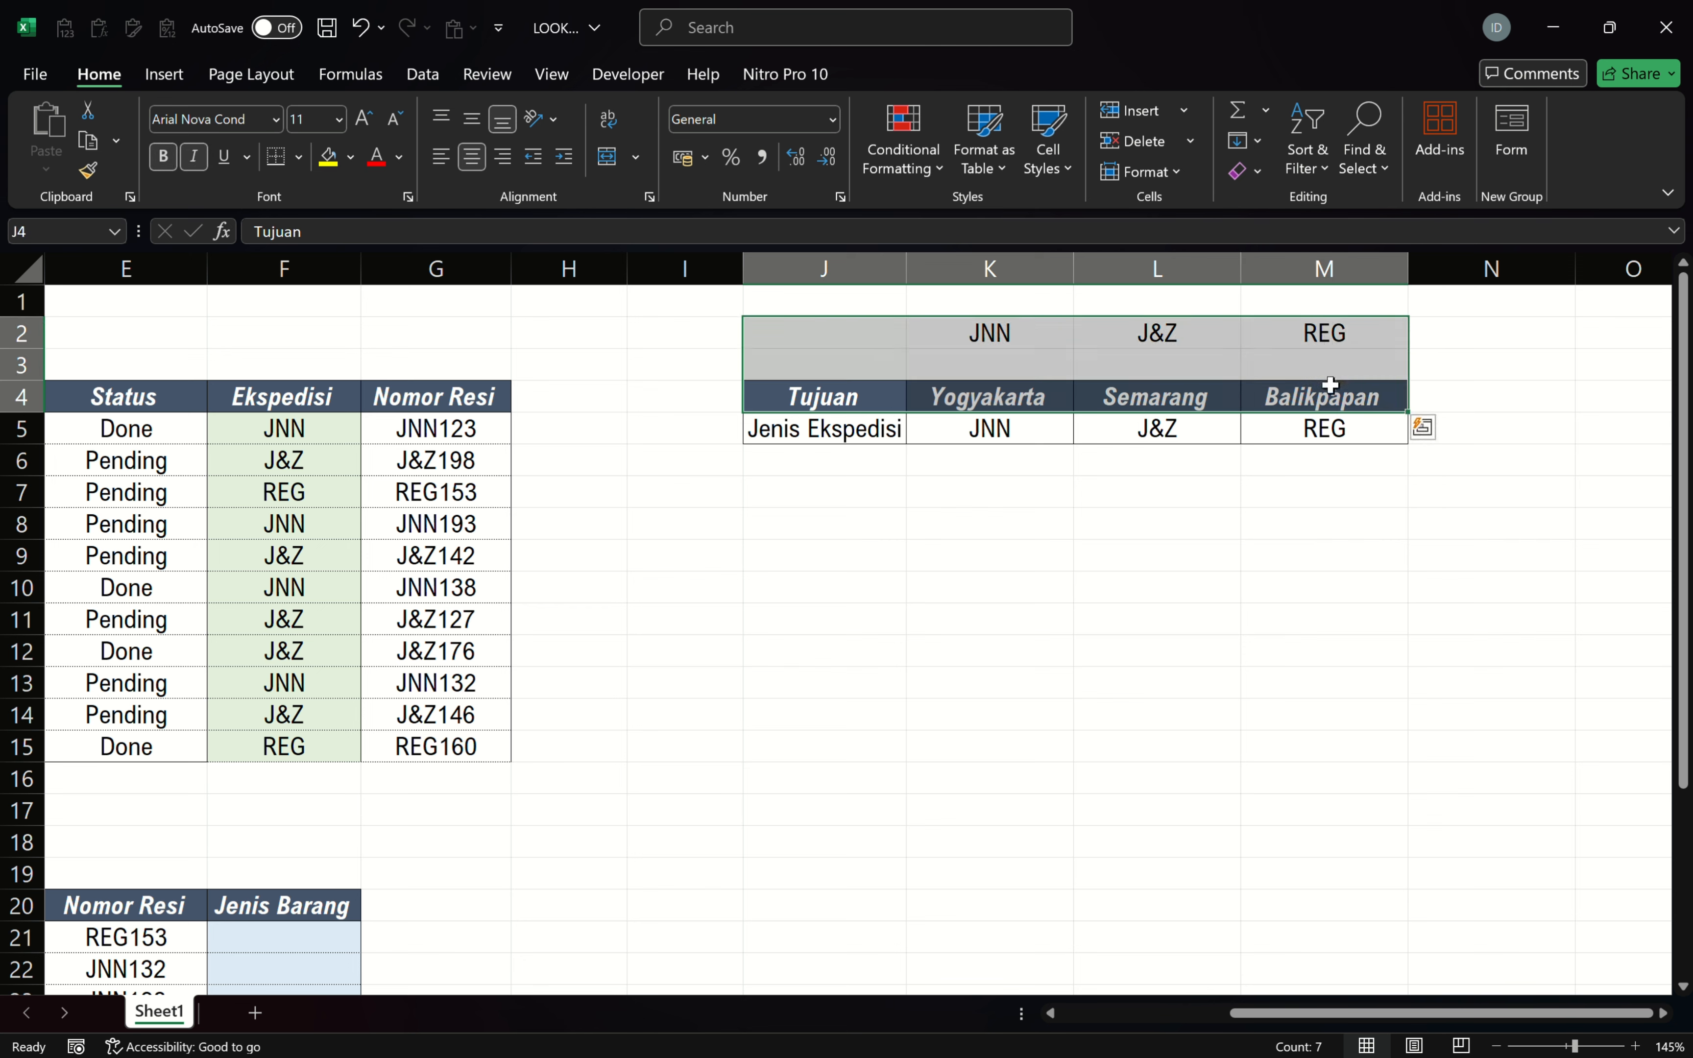
key(ctrl+z)
Try copying the Pengiriman values from D5:D15 into A5:A15 beside the Kode Gudang column, and undo the copy.
scroll(1370, 504, left, 4)
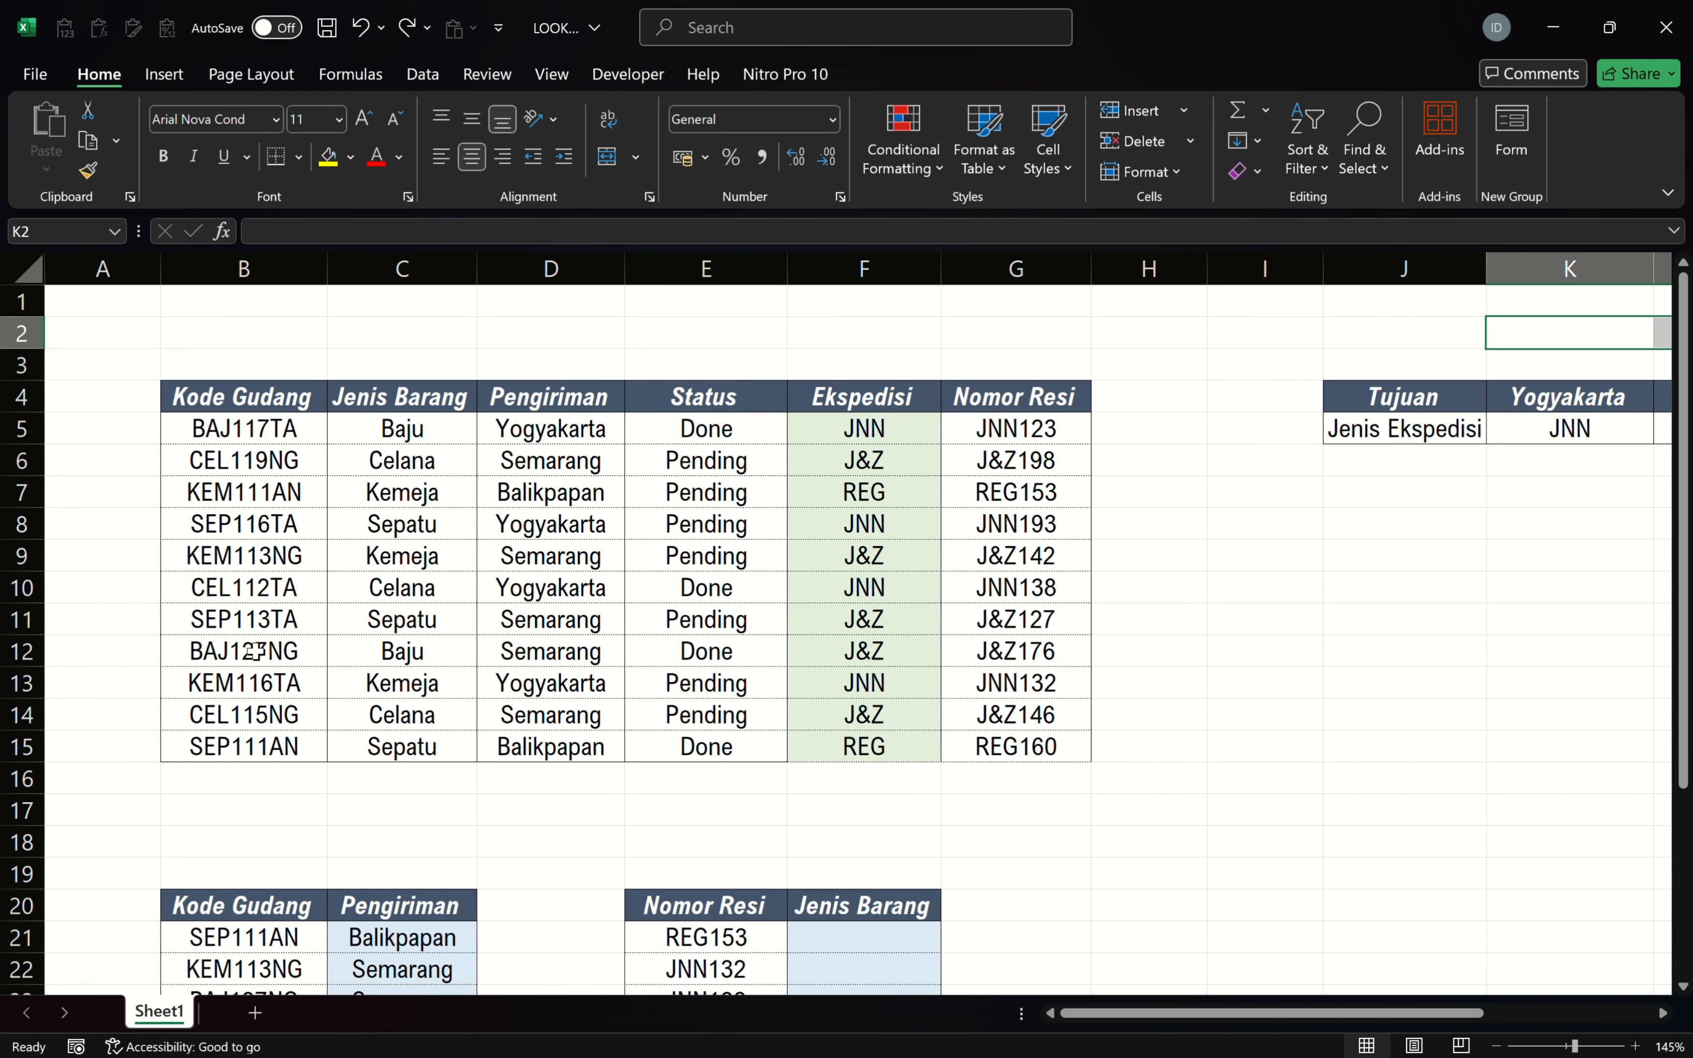
scroll(270, 753, down, 2)
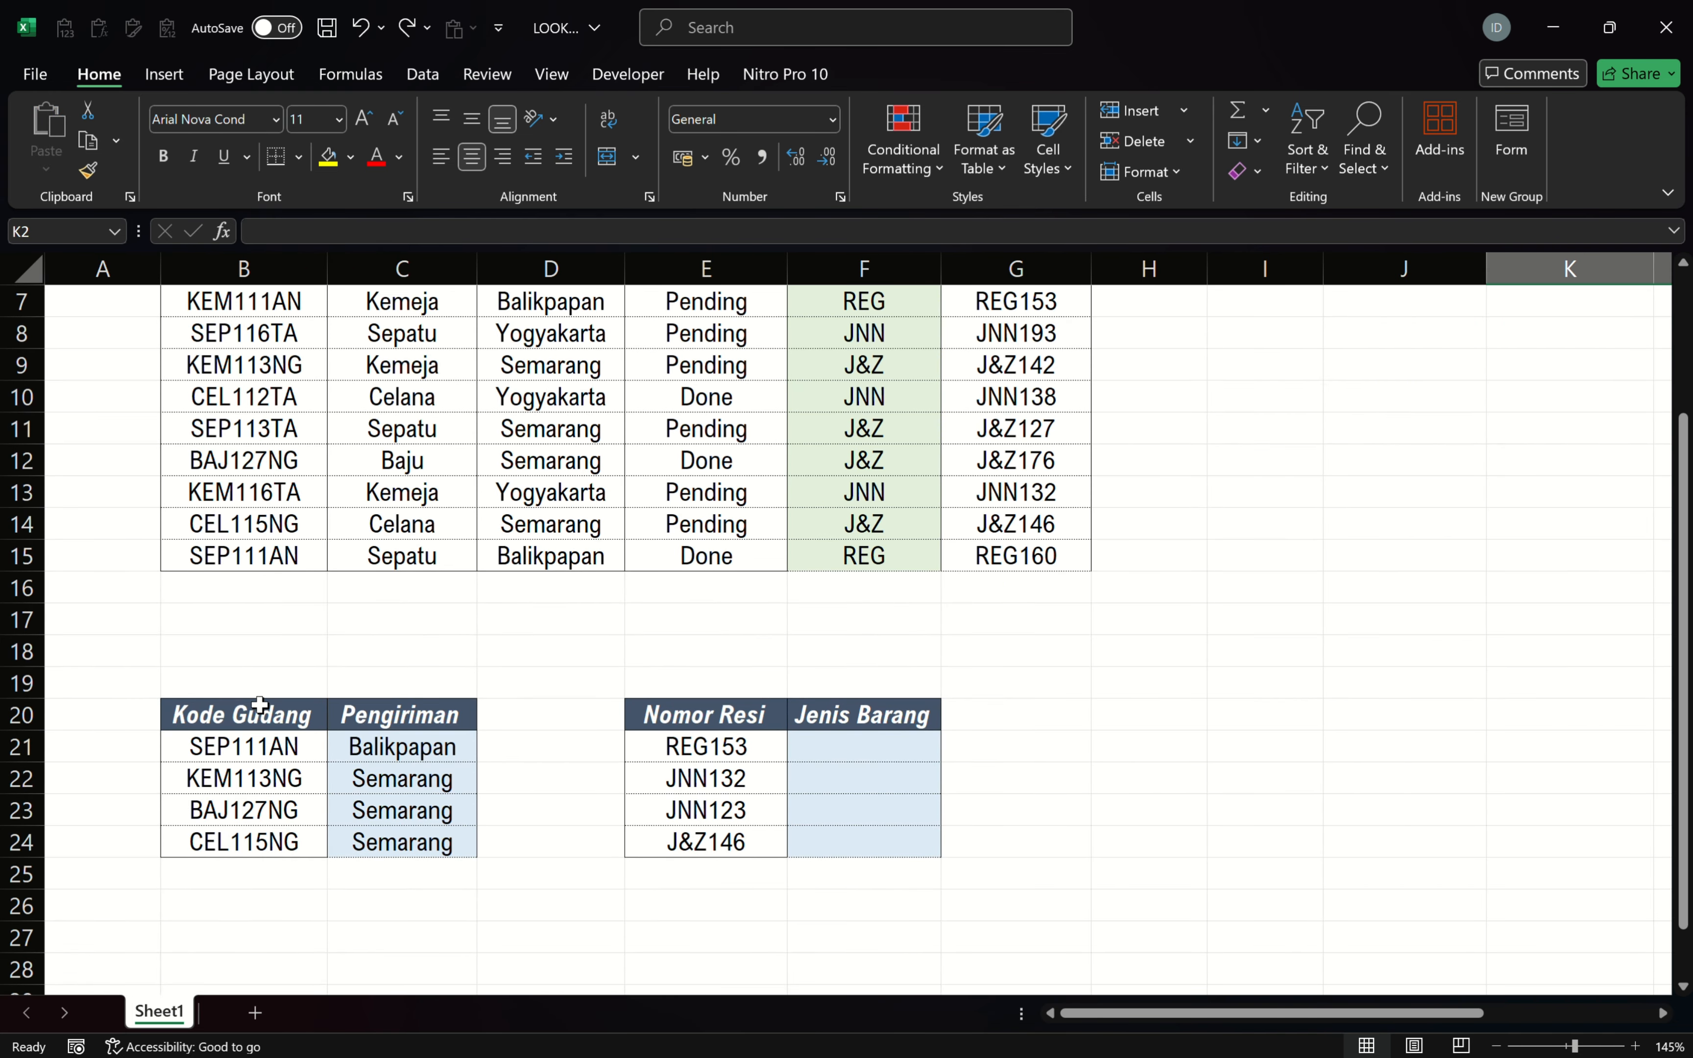
drag(260, 706, 404, 866)
scroll(389, 783, up, 1)
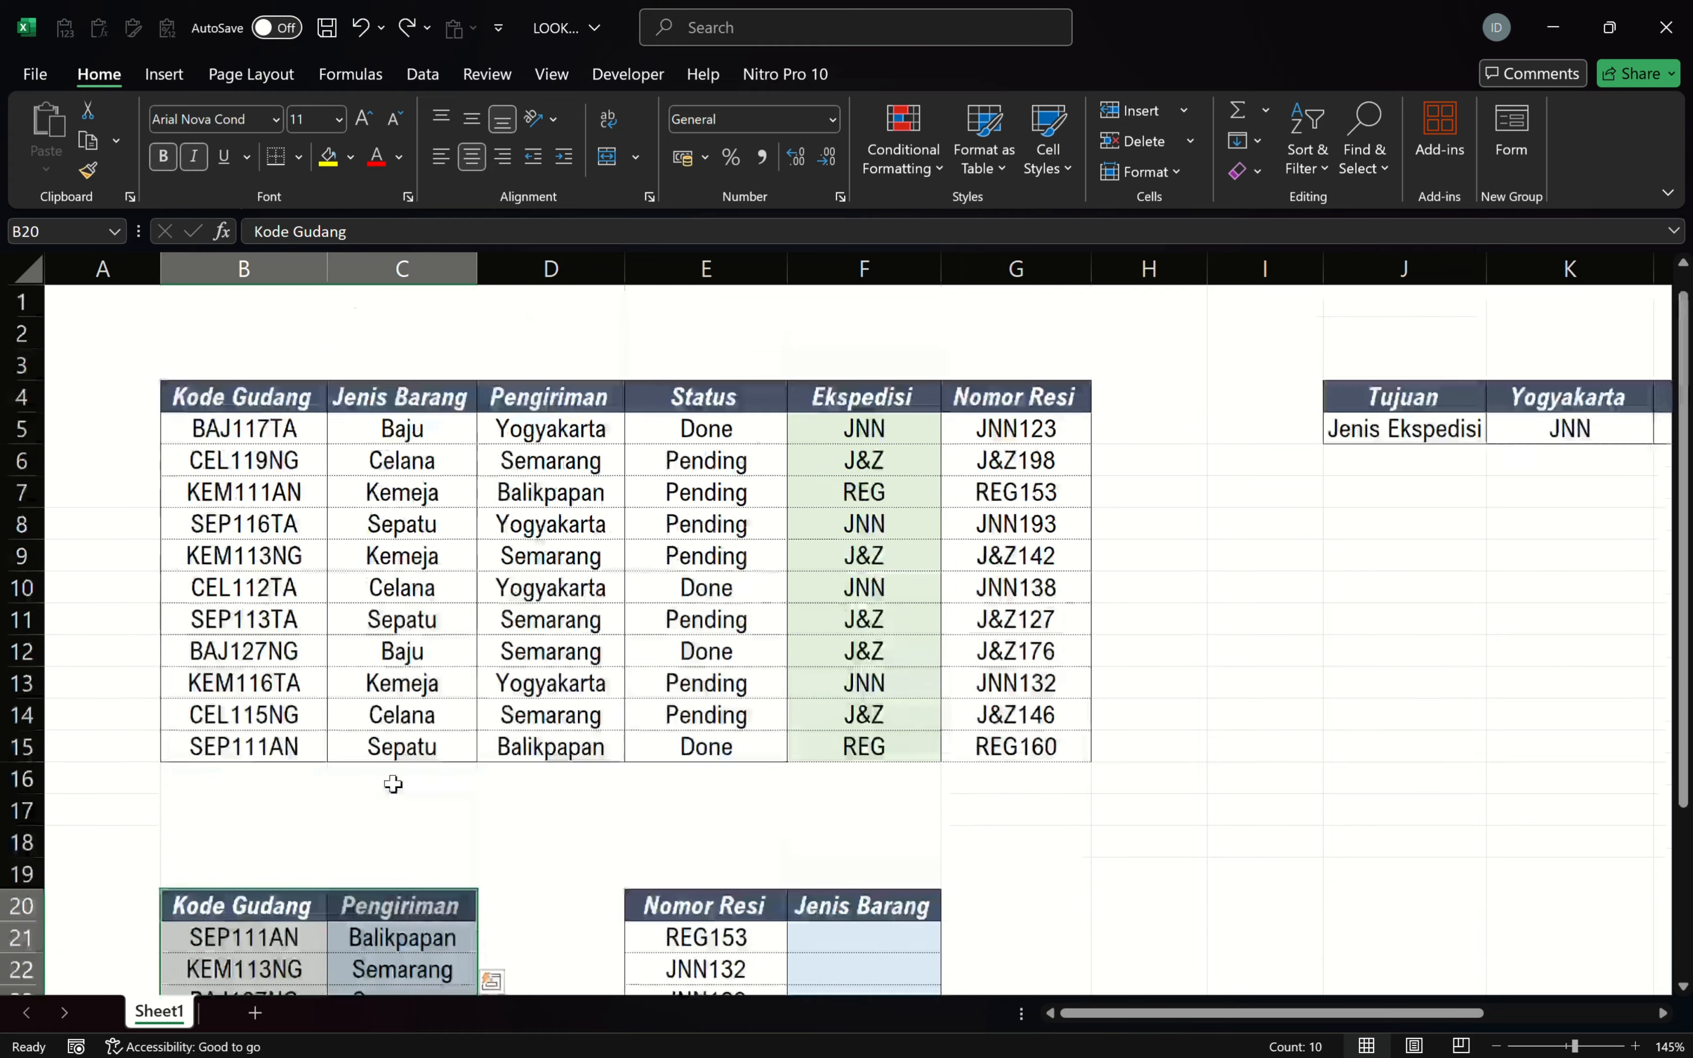
scroll(393, 787, down, 1)
scroll(392, 787, up, 2)
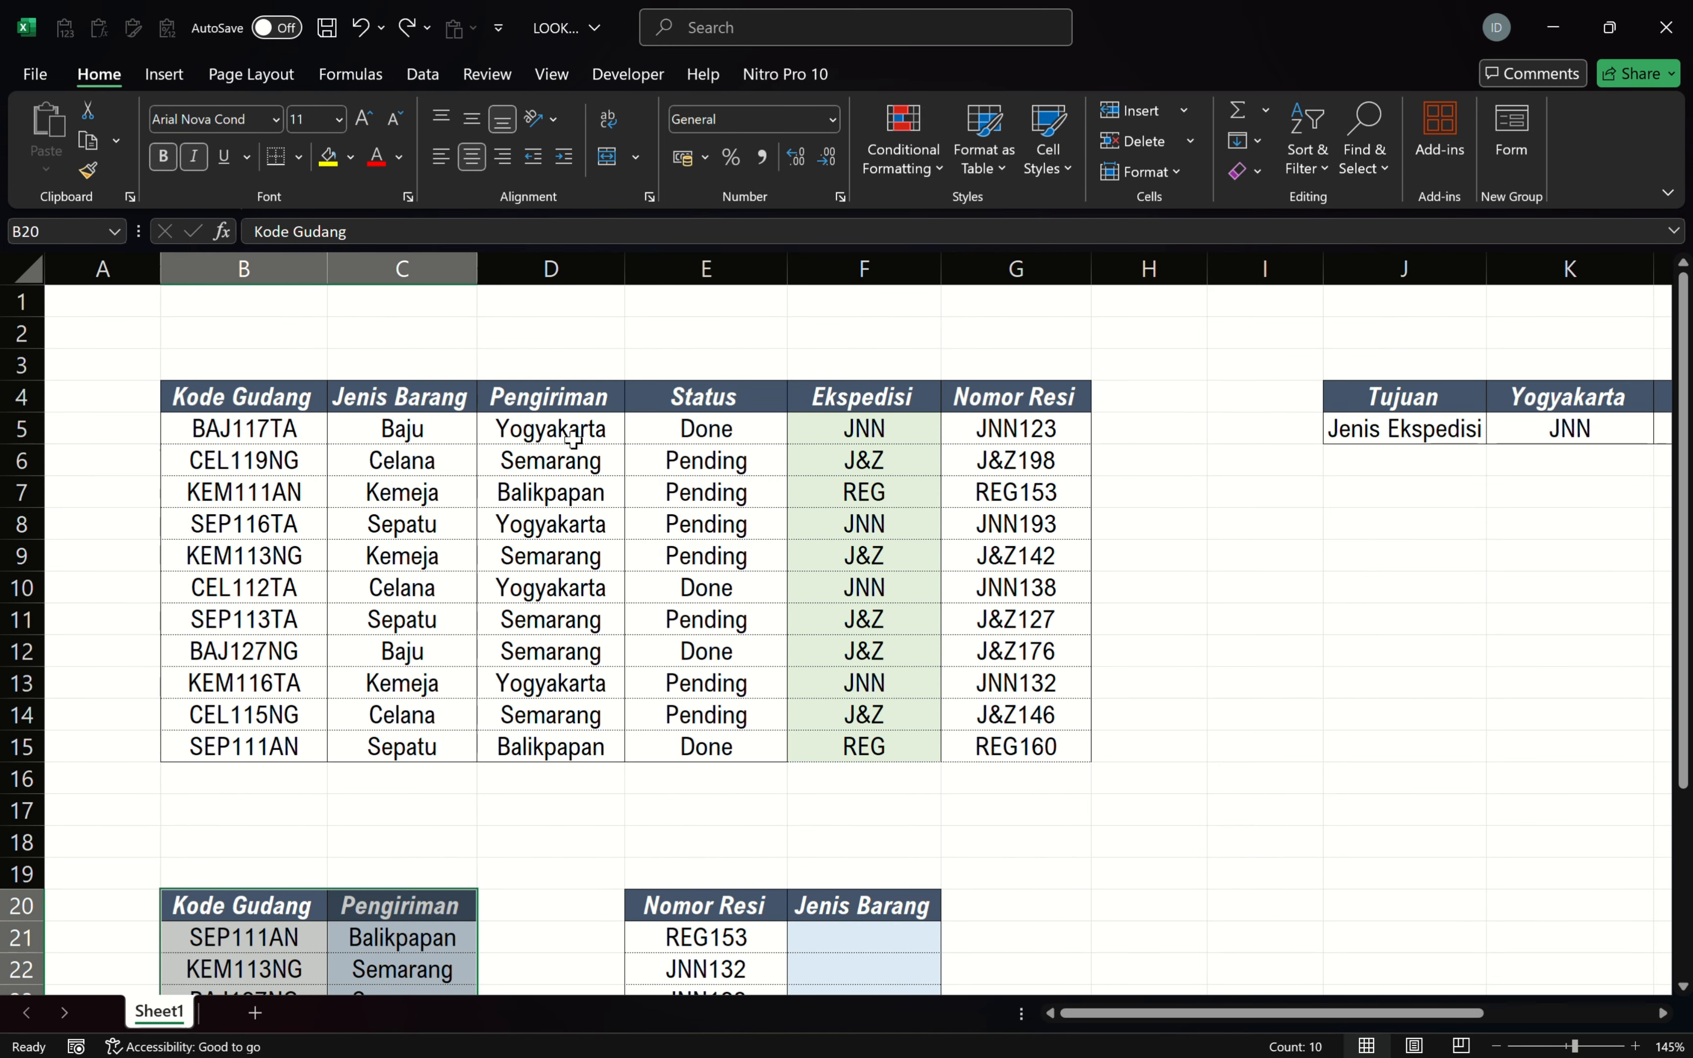
drag(567, 431, 591, 747)
key(ctrl+c)
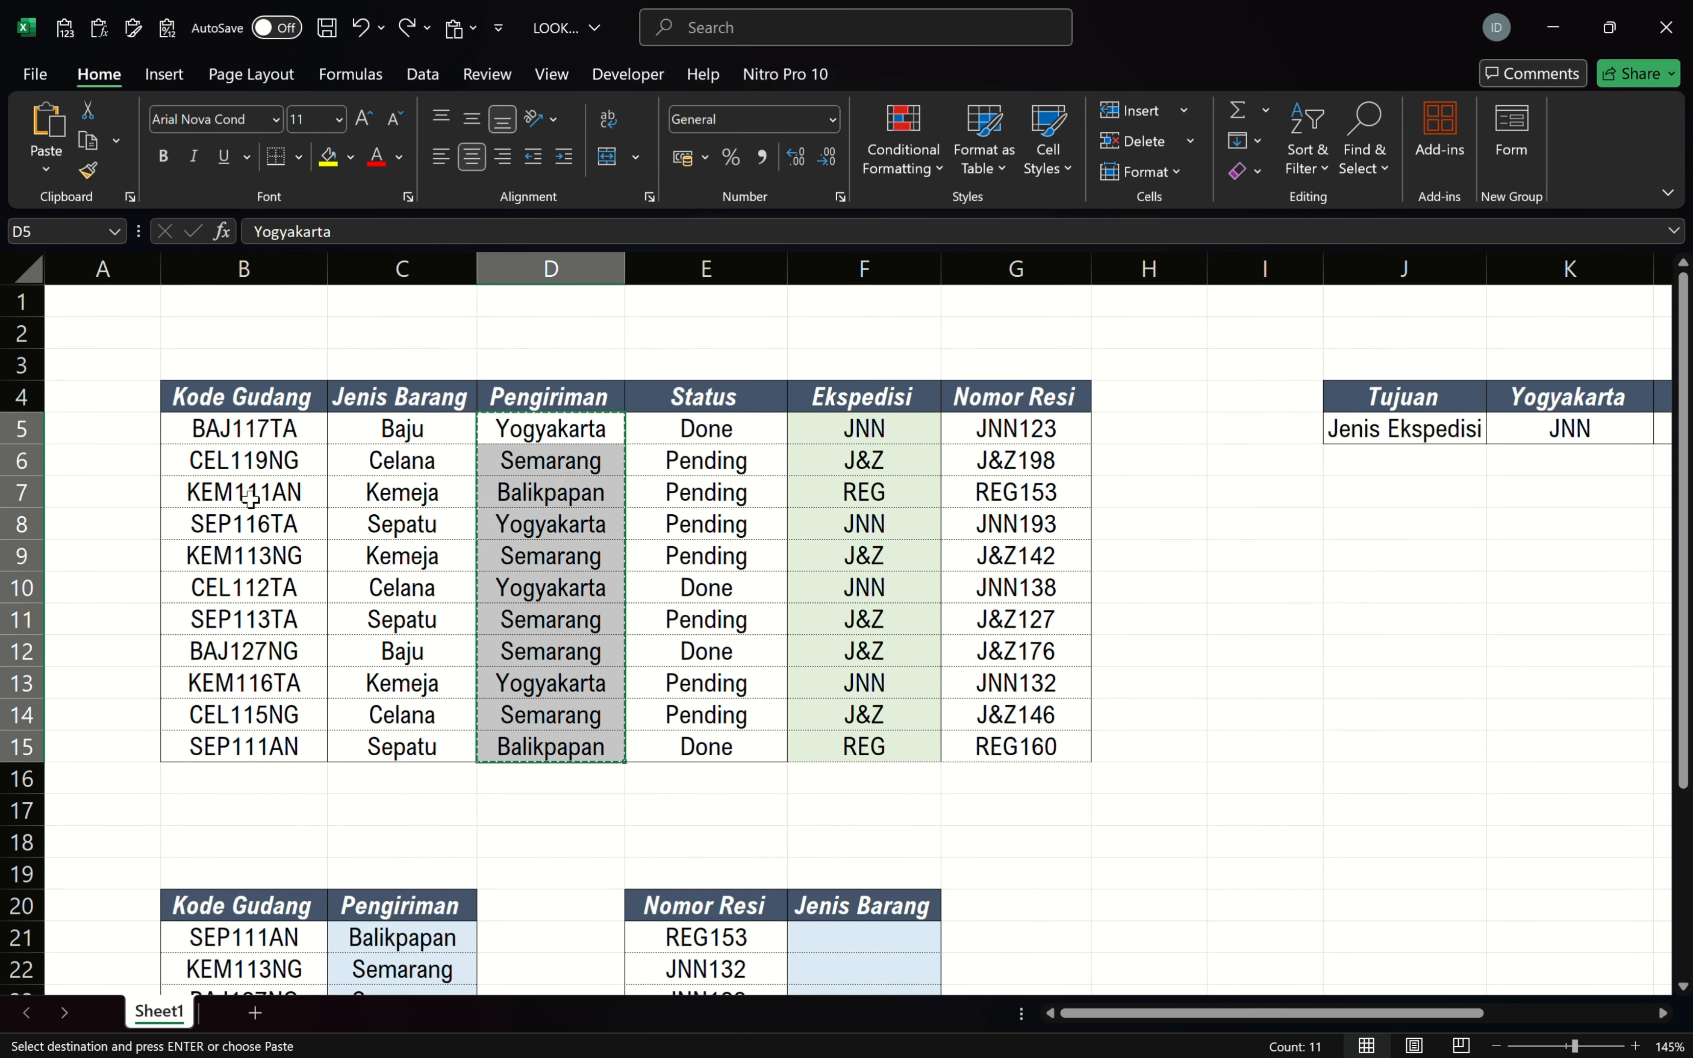
click(144, 423)
key(ctrl+v)
key(Escape)
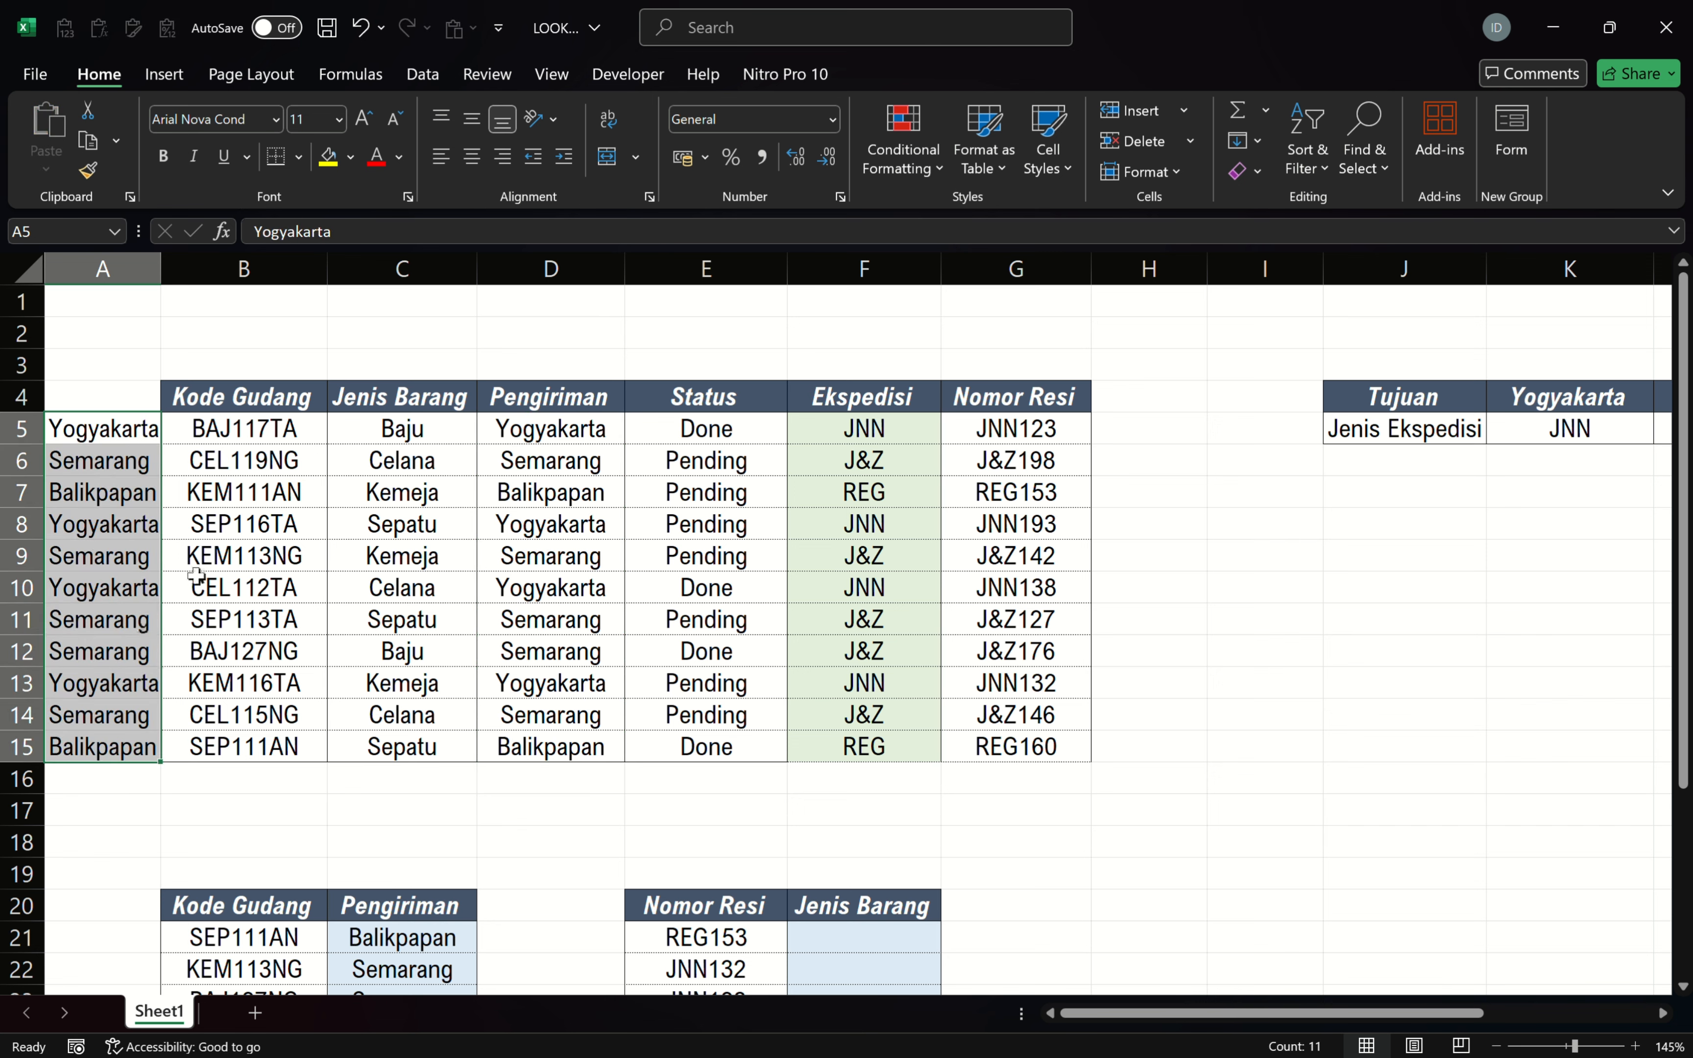
key(ctrl+z)
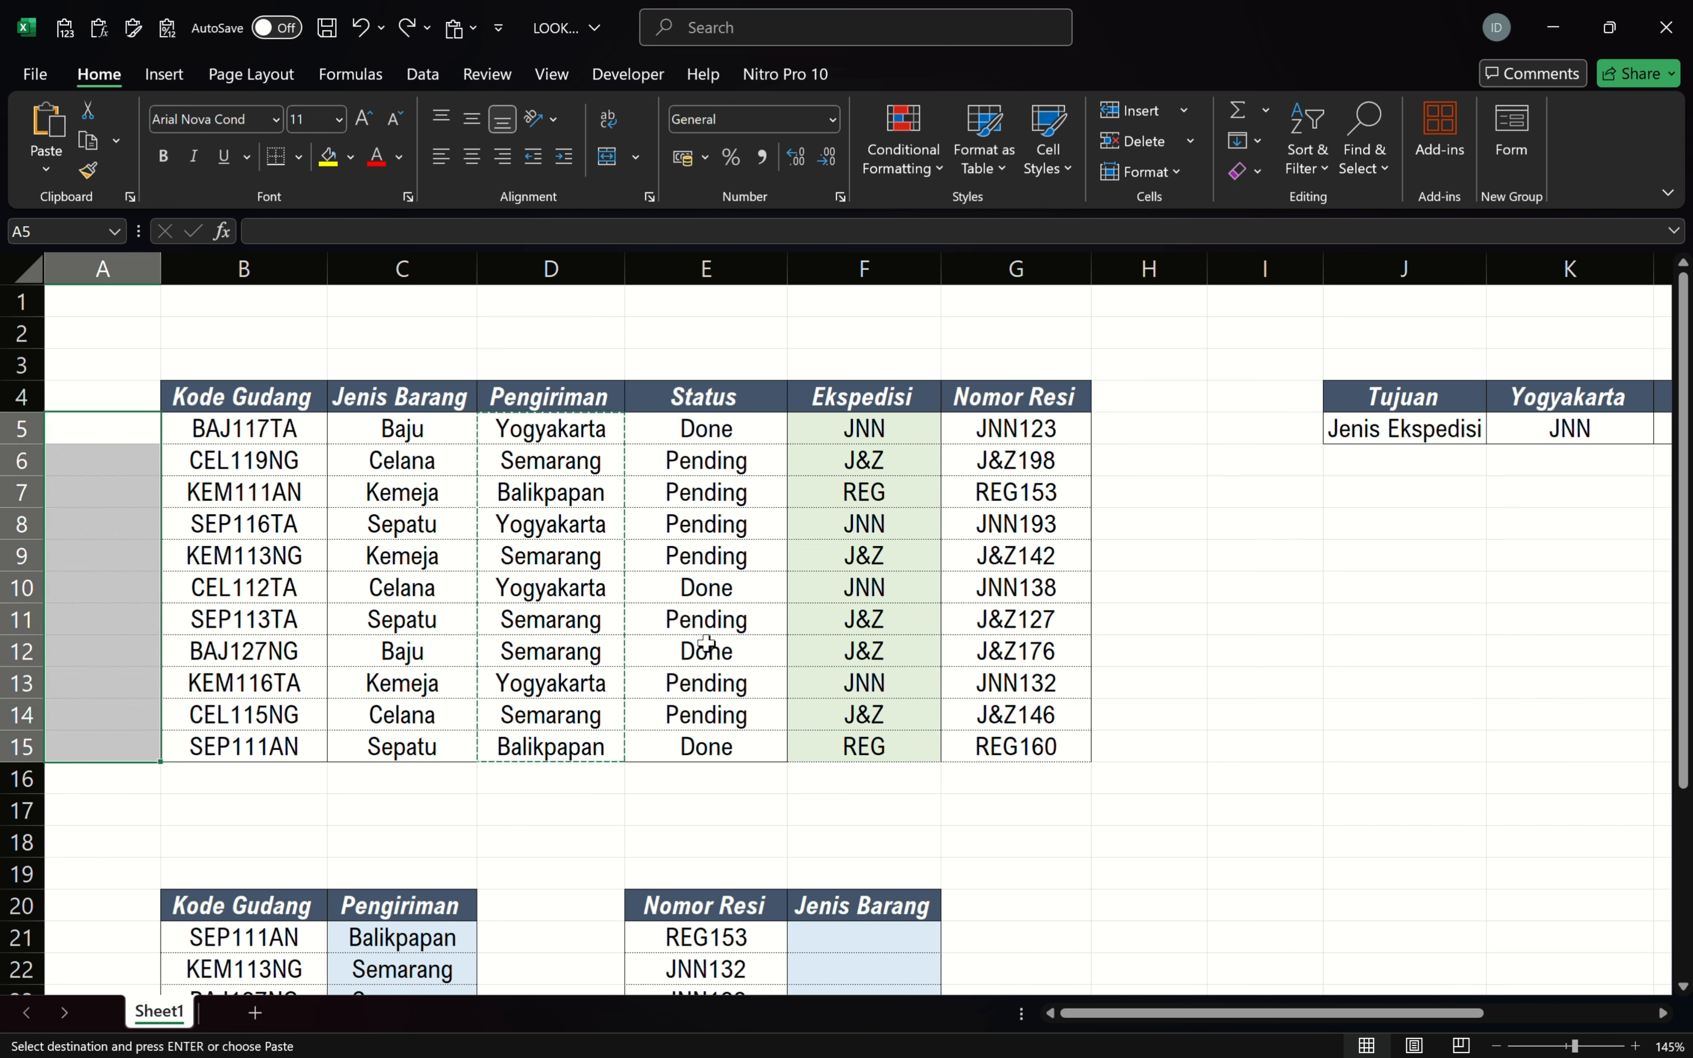
Start an XLOOKUP formula in F21, the first empty Jenis Barang cell of the Nomor Resi table.
scroll(844, 798, down, 2)
click(871, 742)
scroll(917, 748, up, 2)
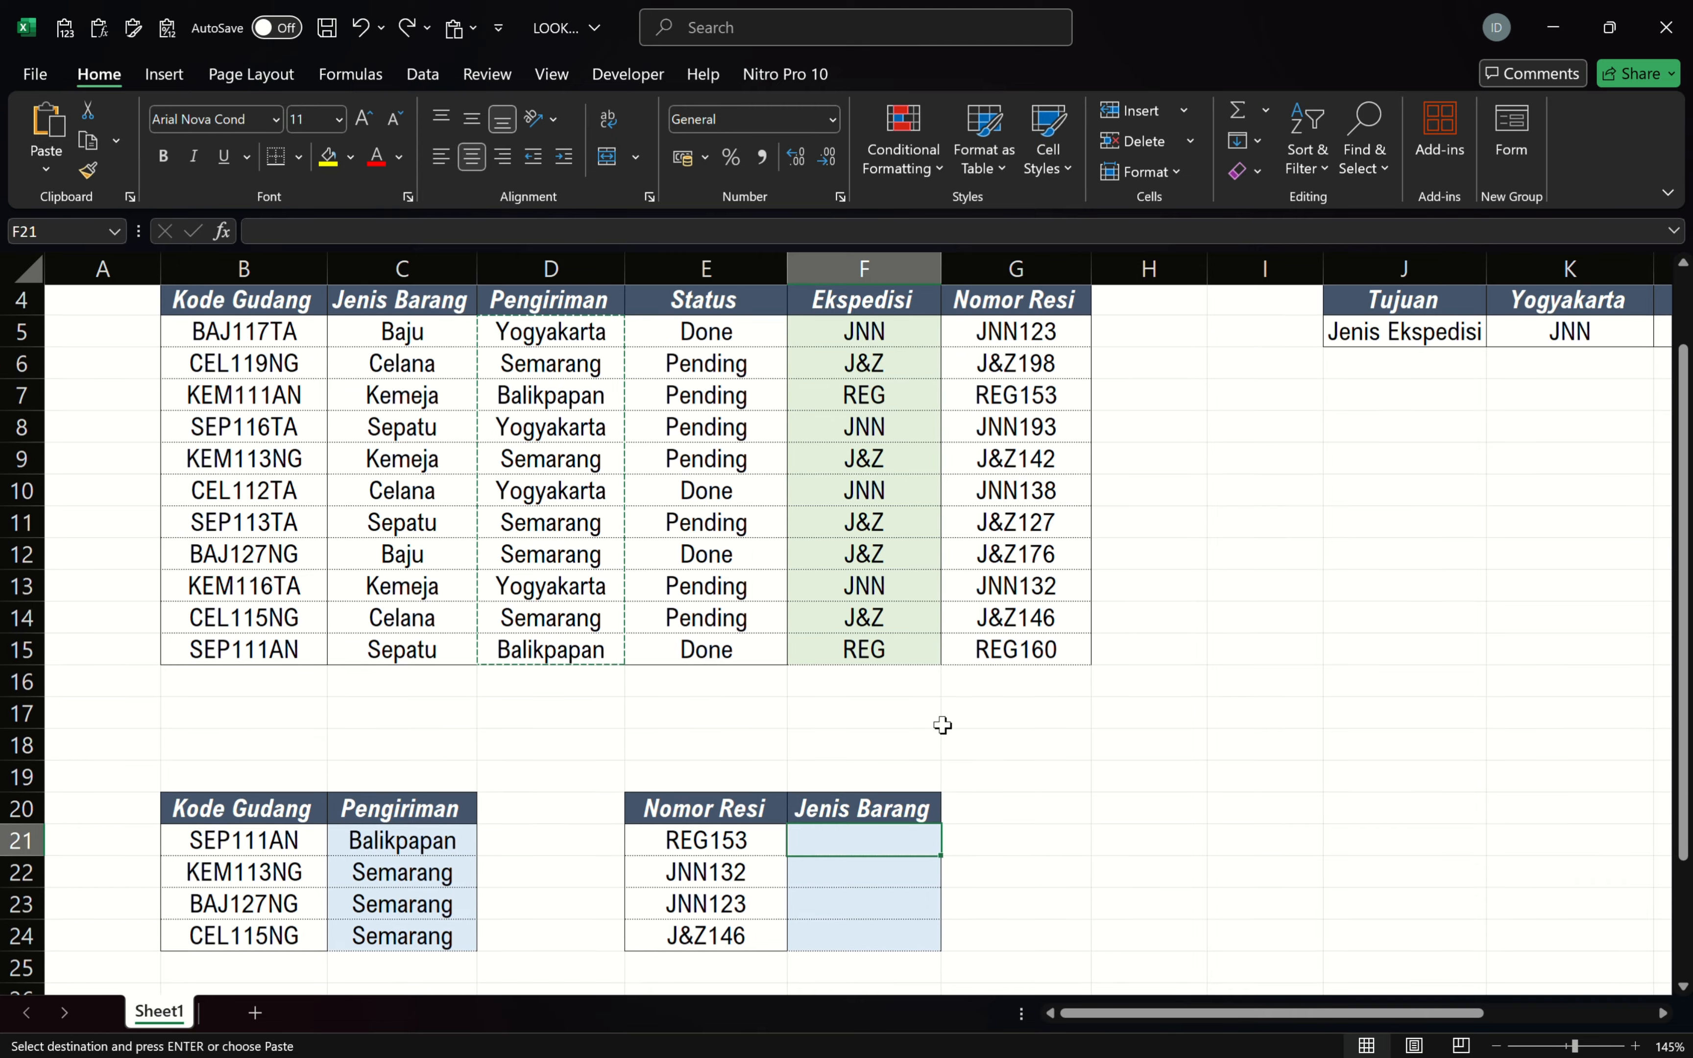
scroll(960, 710, down, 1)
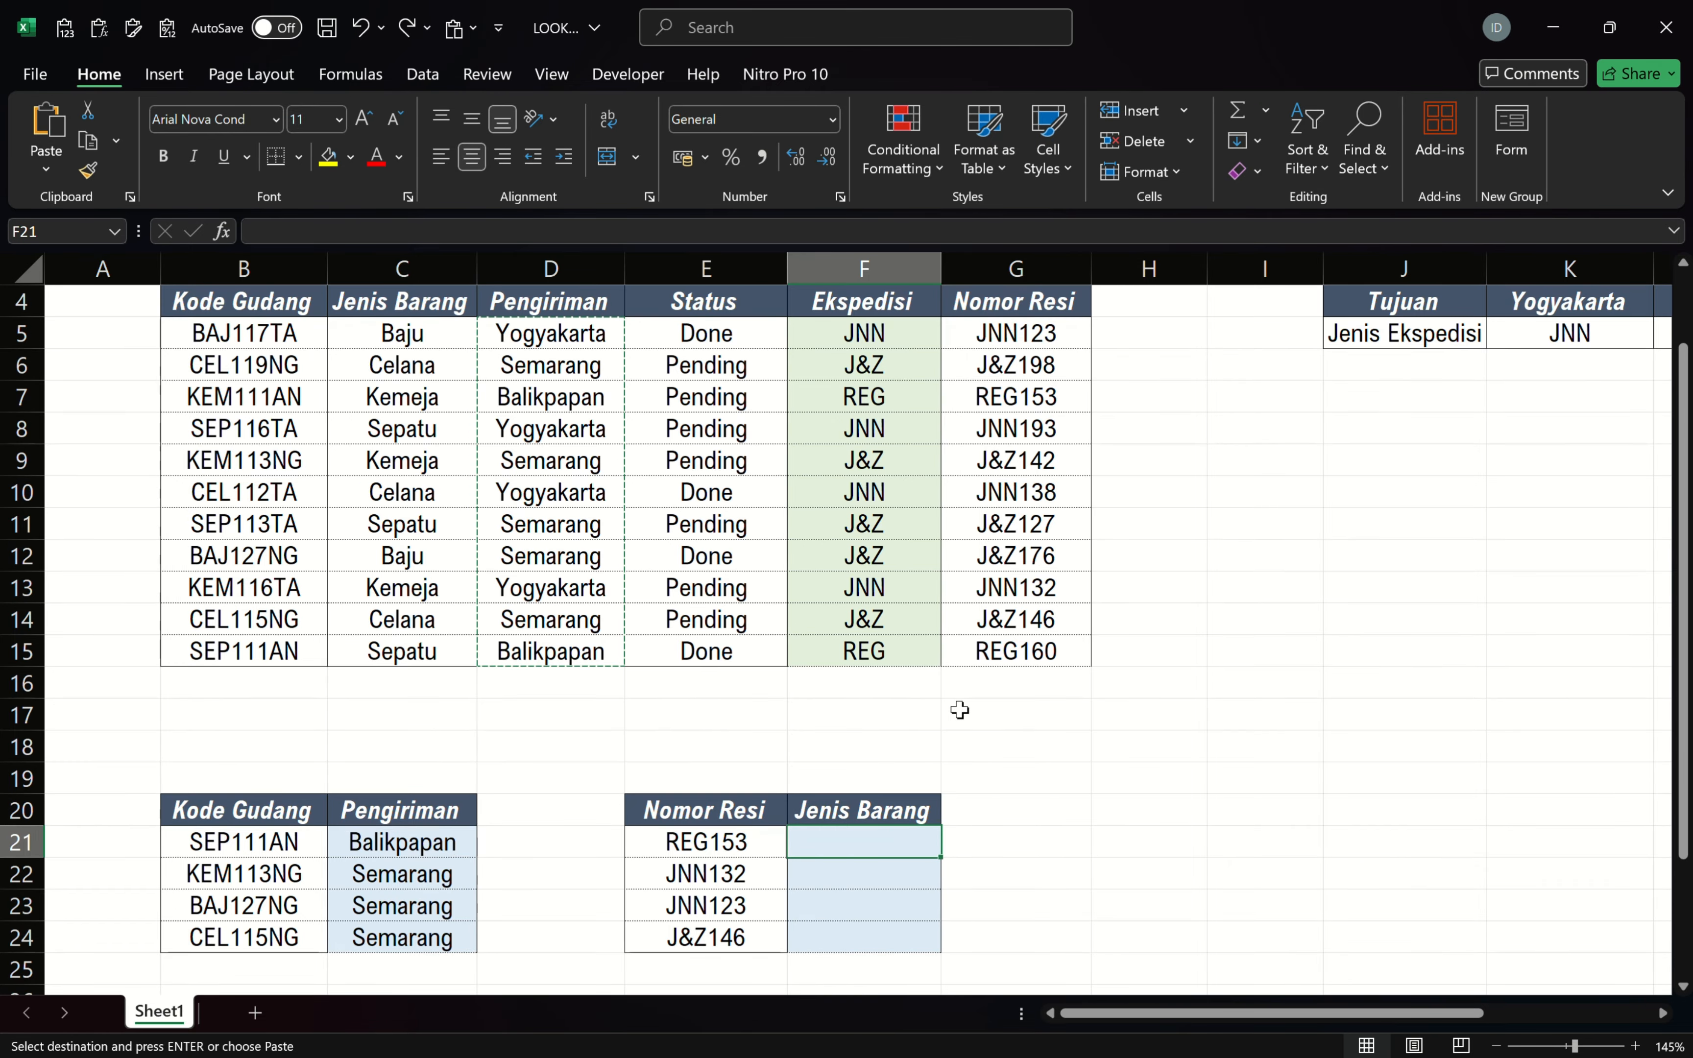
scroll(959, 711, up, 1)
key(Escape)
scroll(964, 709, down, 1)
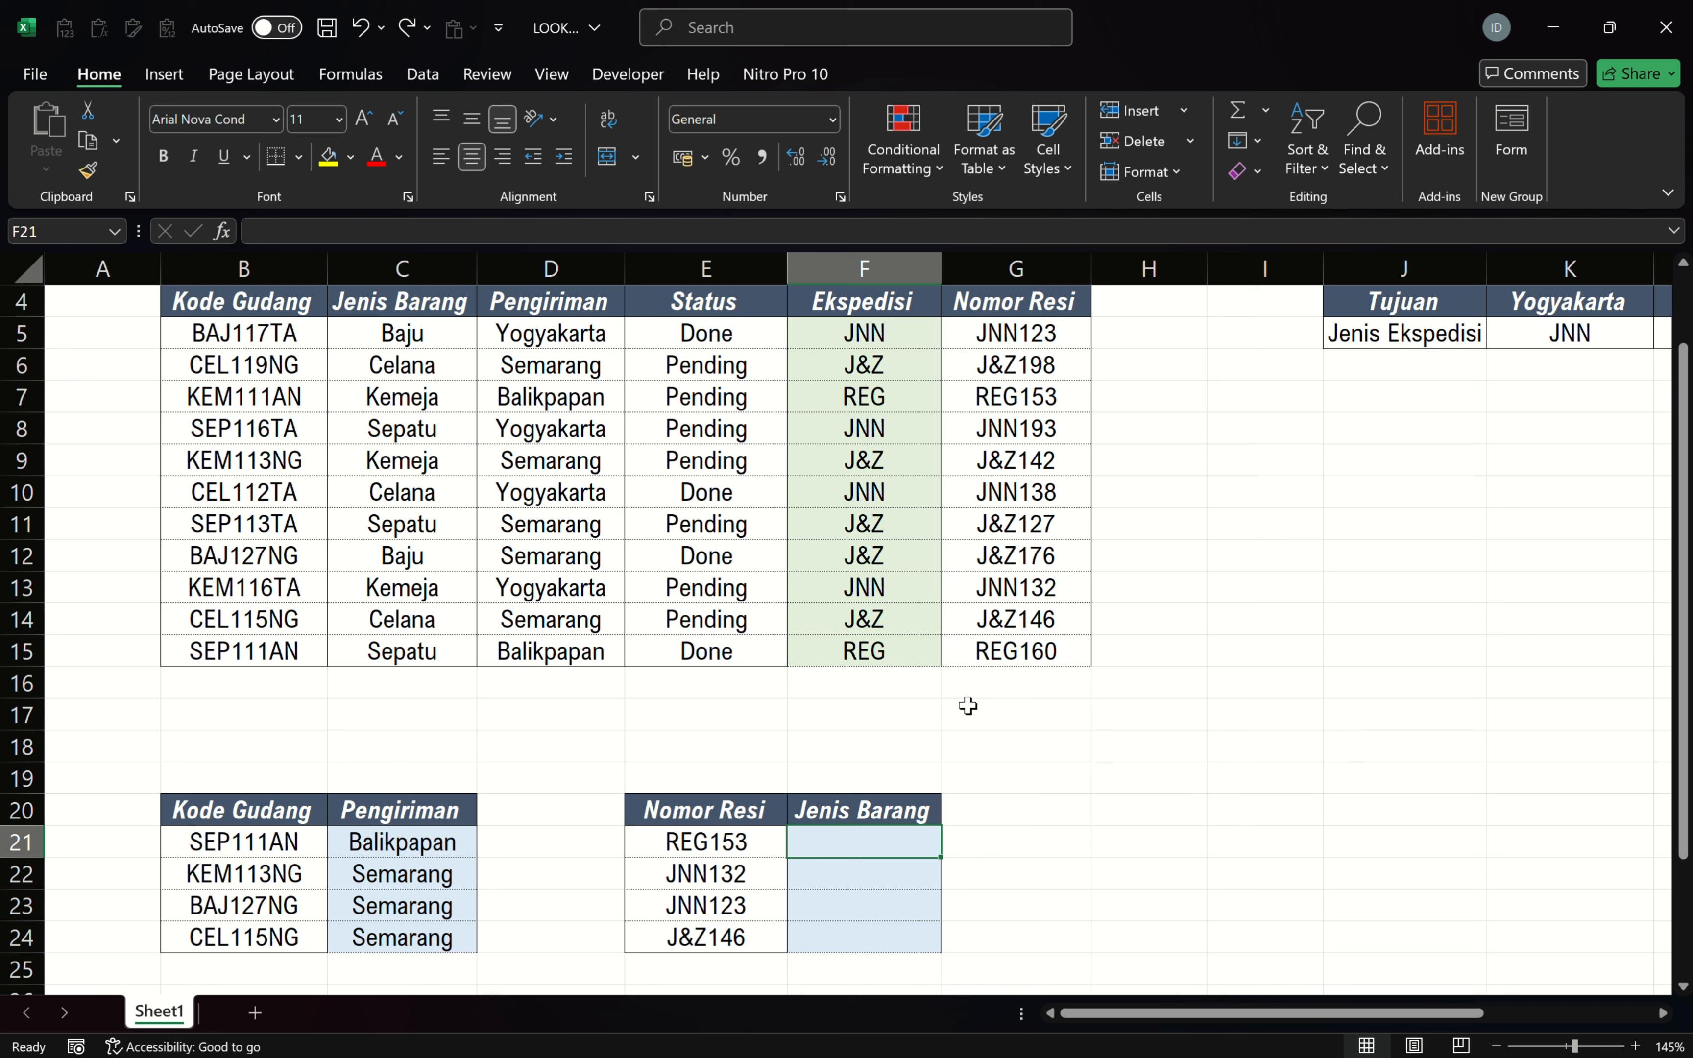
text(=xlook)
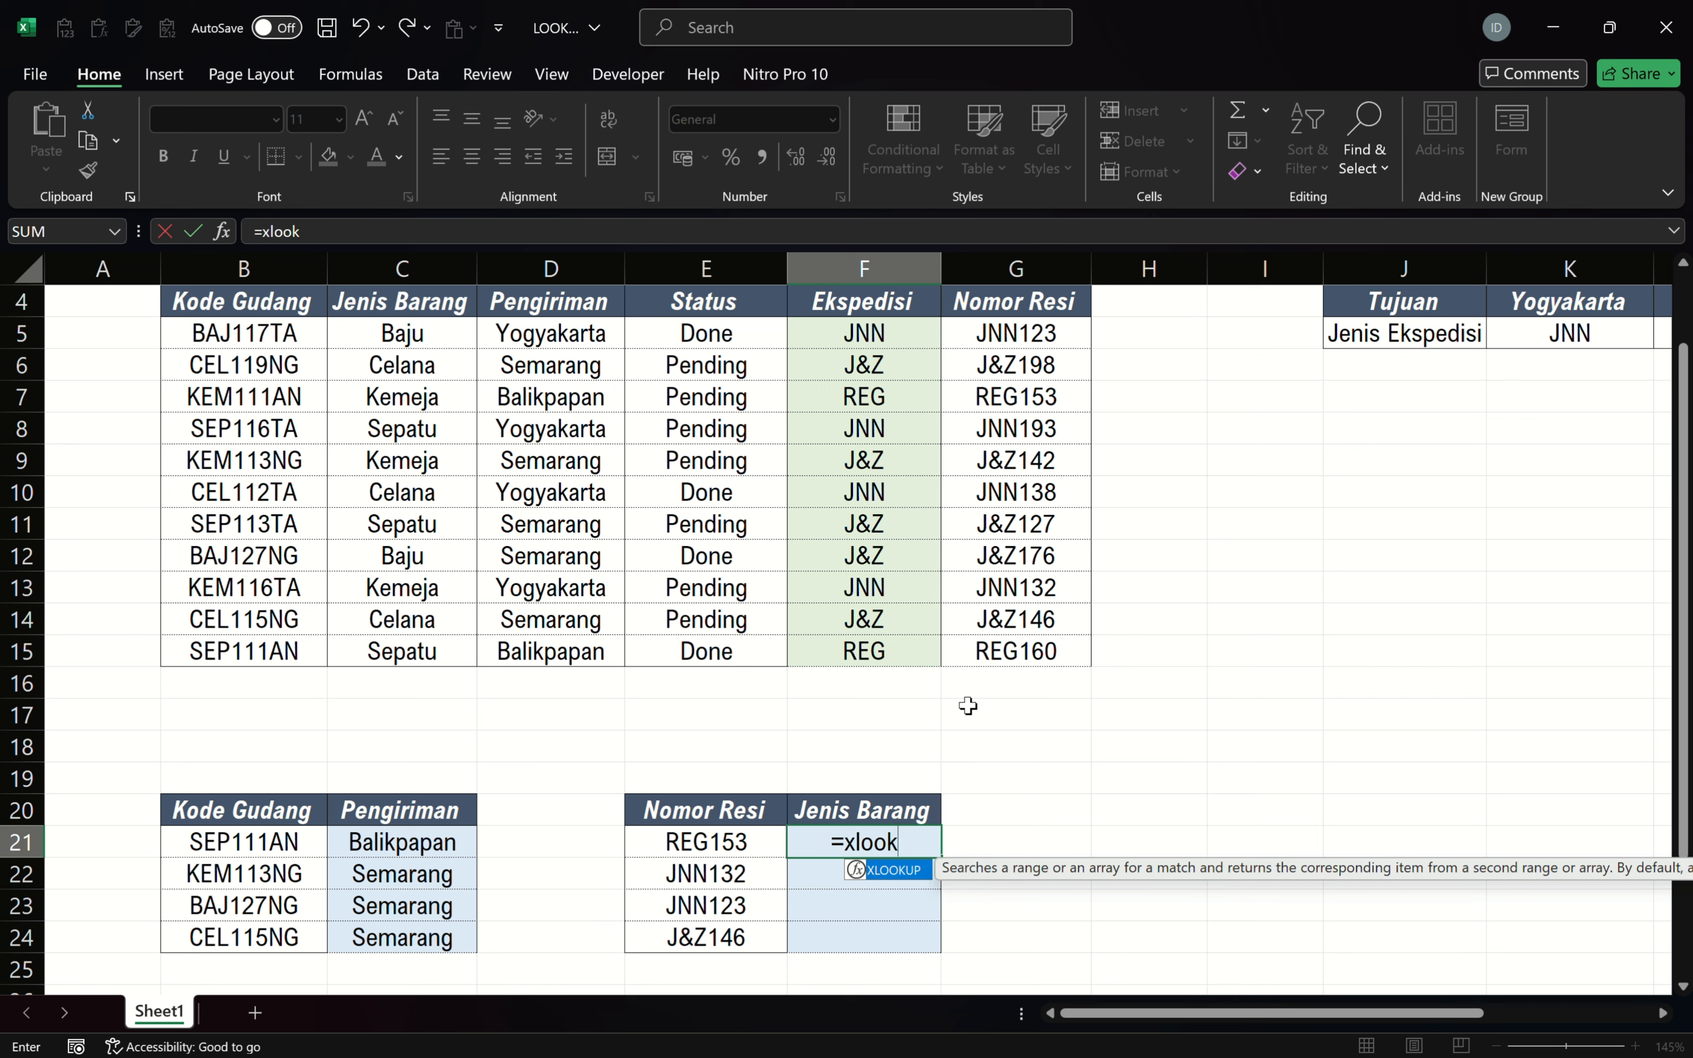
key(Tab)
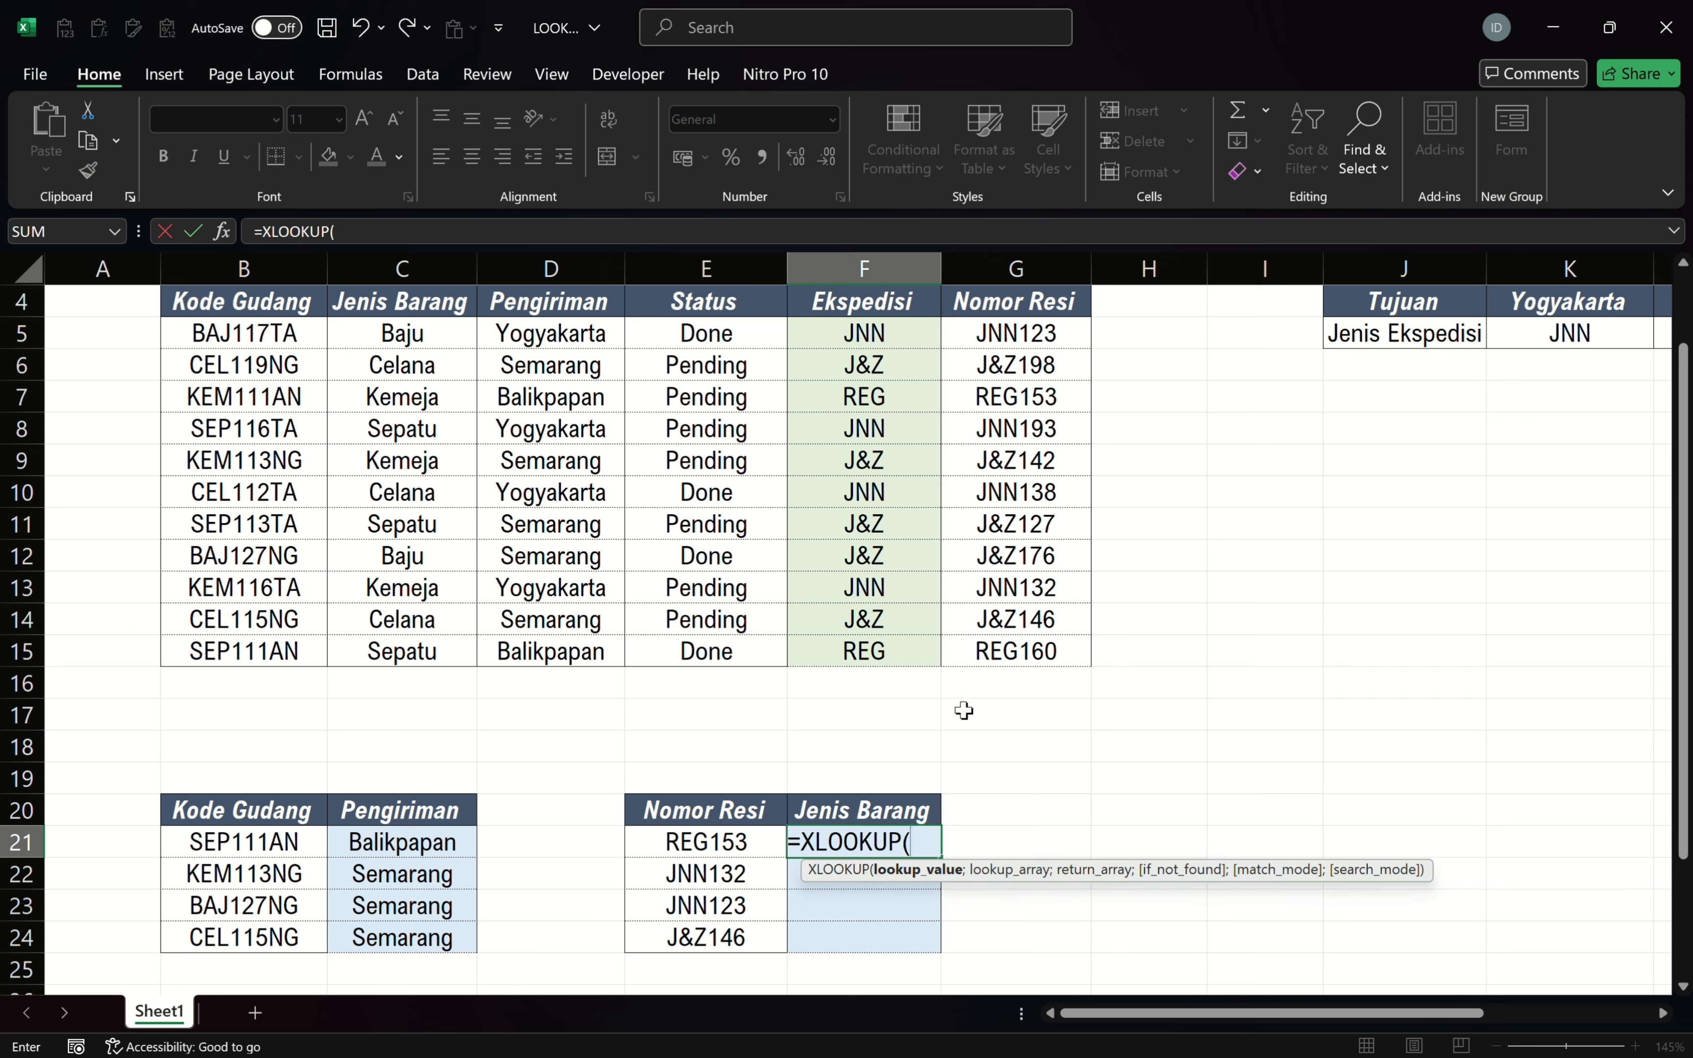
Set the XLOOKUP lookup value to the Nomor Resi cell E21 with its column locked, as $E21.
click(768, 835)
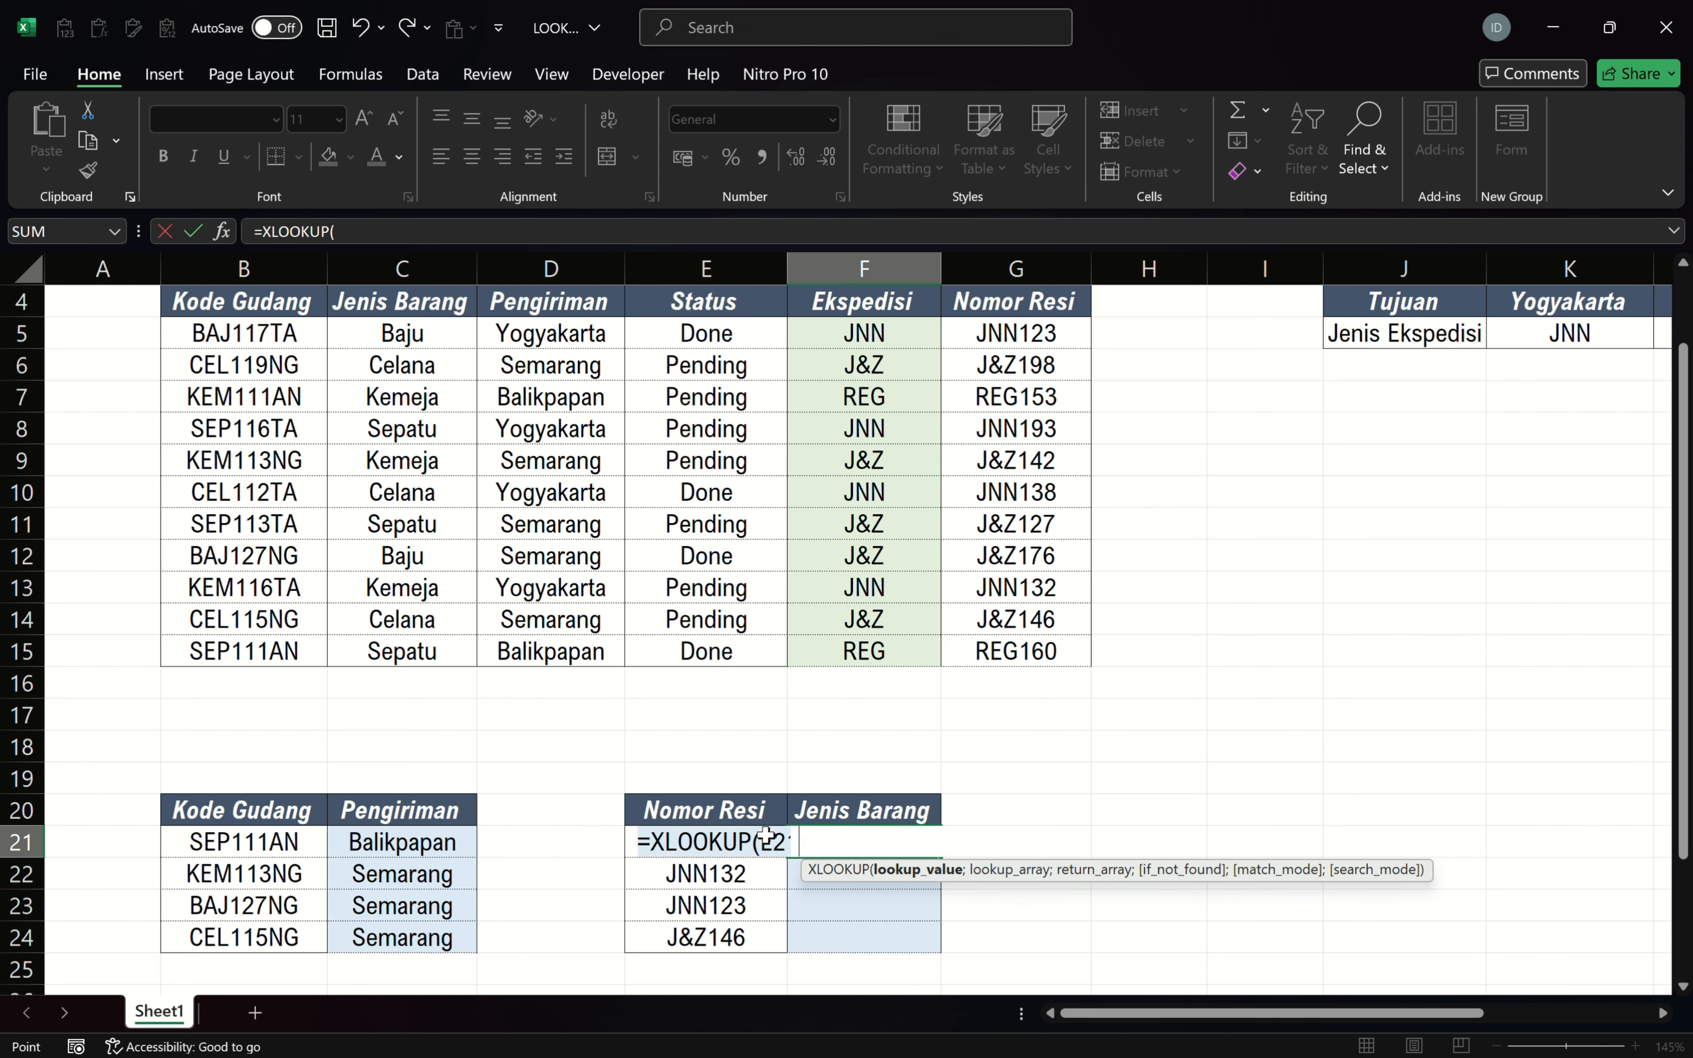
scroll(737, 848, down, 1)
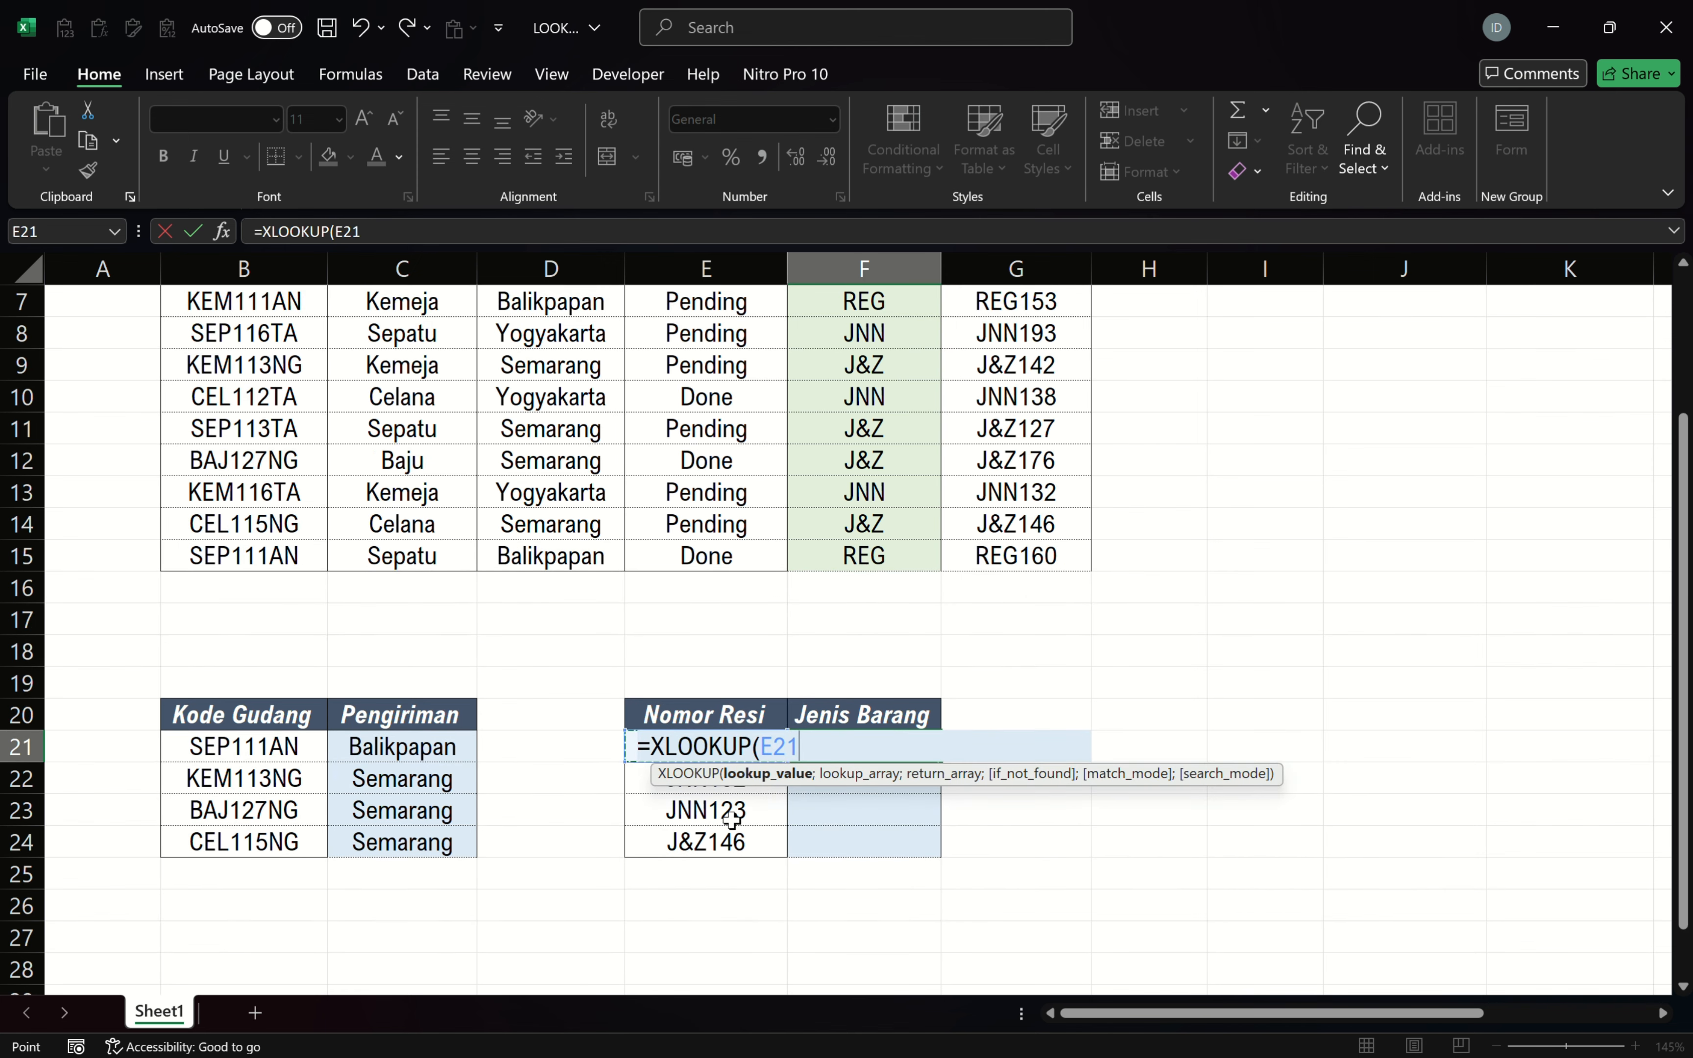
key(F4)
key(F4)
key(F4)
text(;)
scroll(731, 819, up, 2)
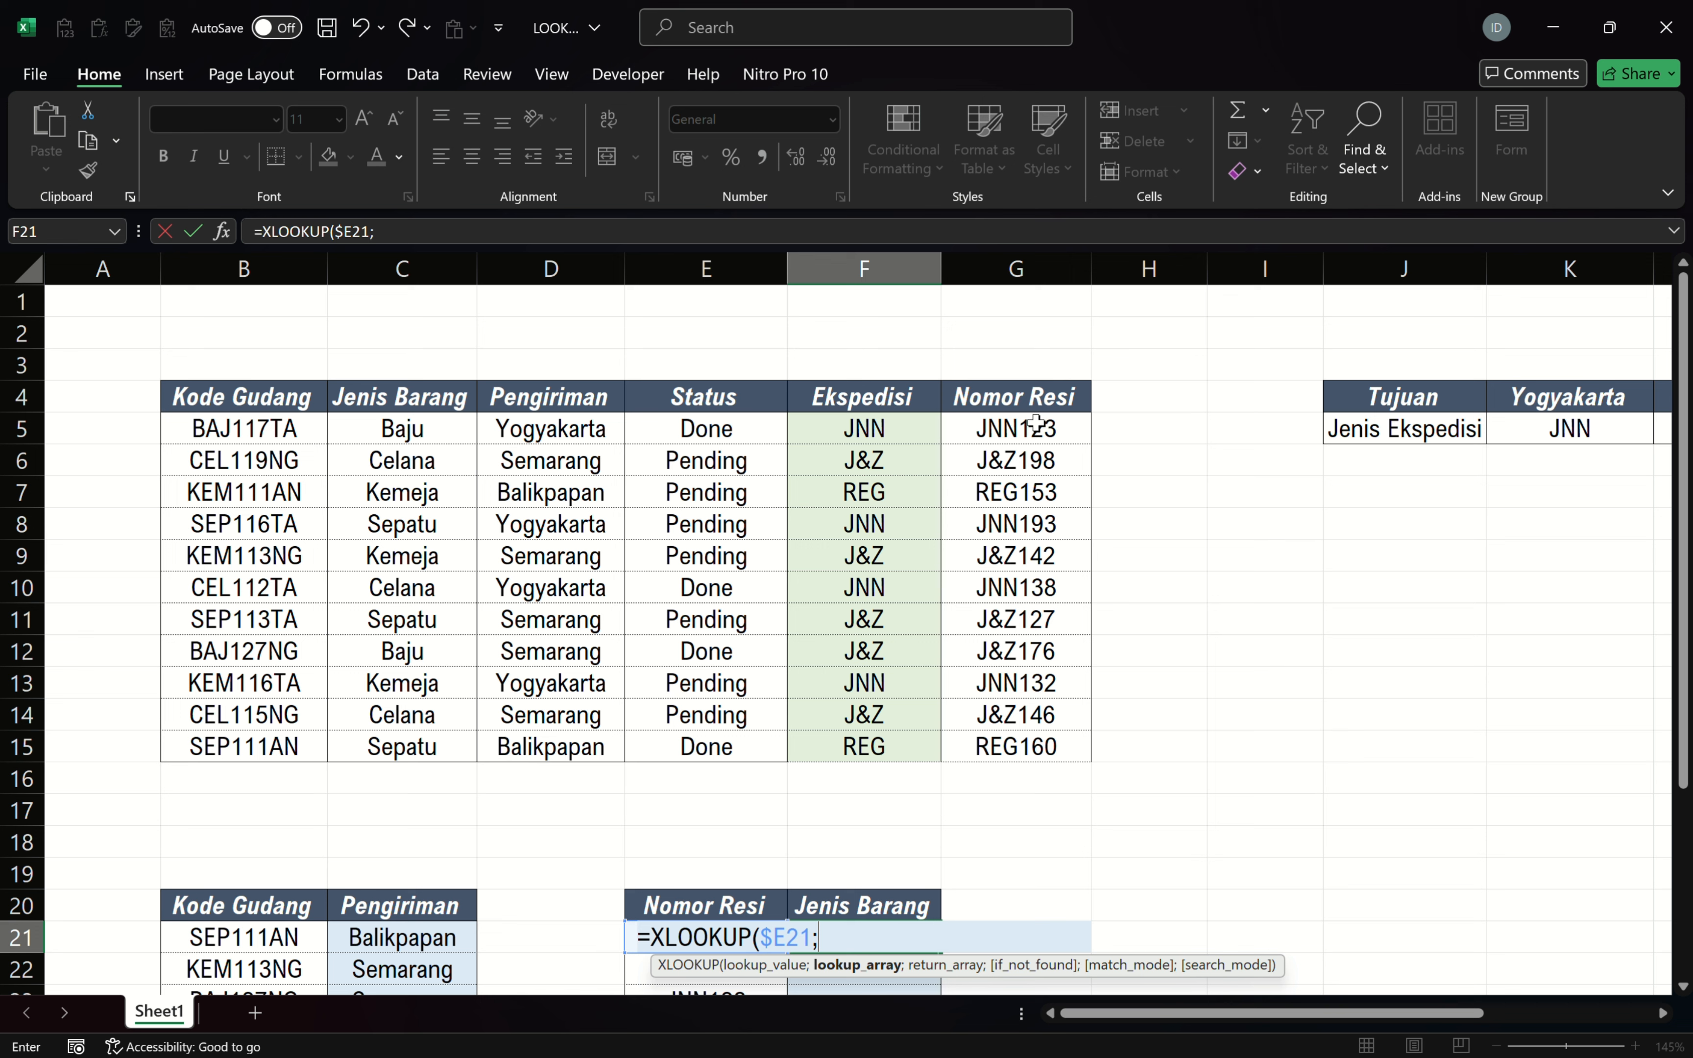
Set the XLOOKUP lookup array to Nomor Resi $G$5:$G$15 and the return array to Jenis Barang $C$5:$C$15, both as absolute references.
drag(1038, 423, 1061, 736)
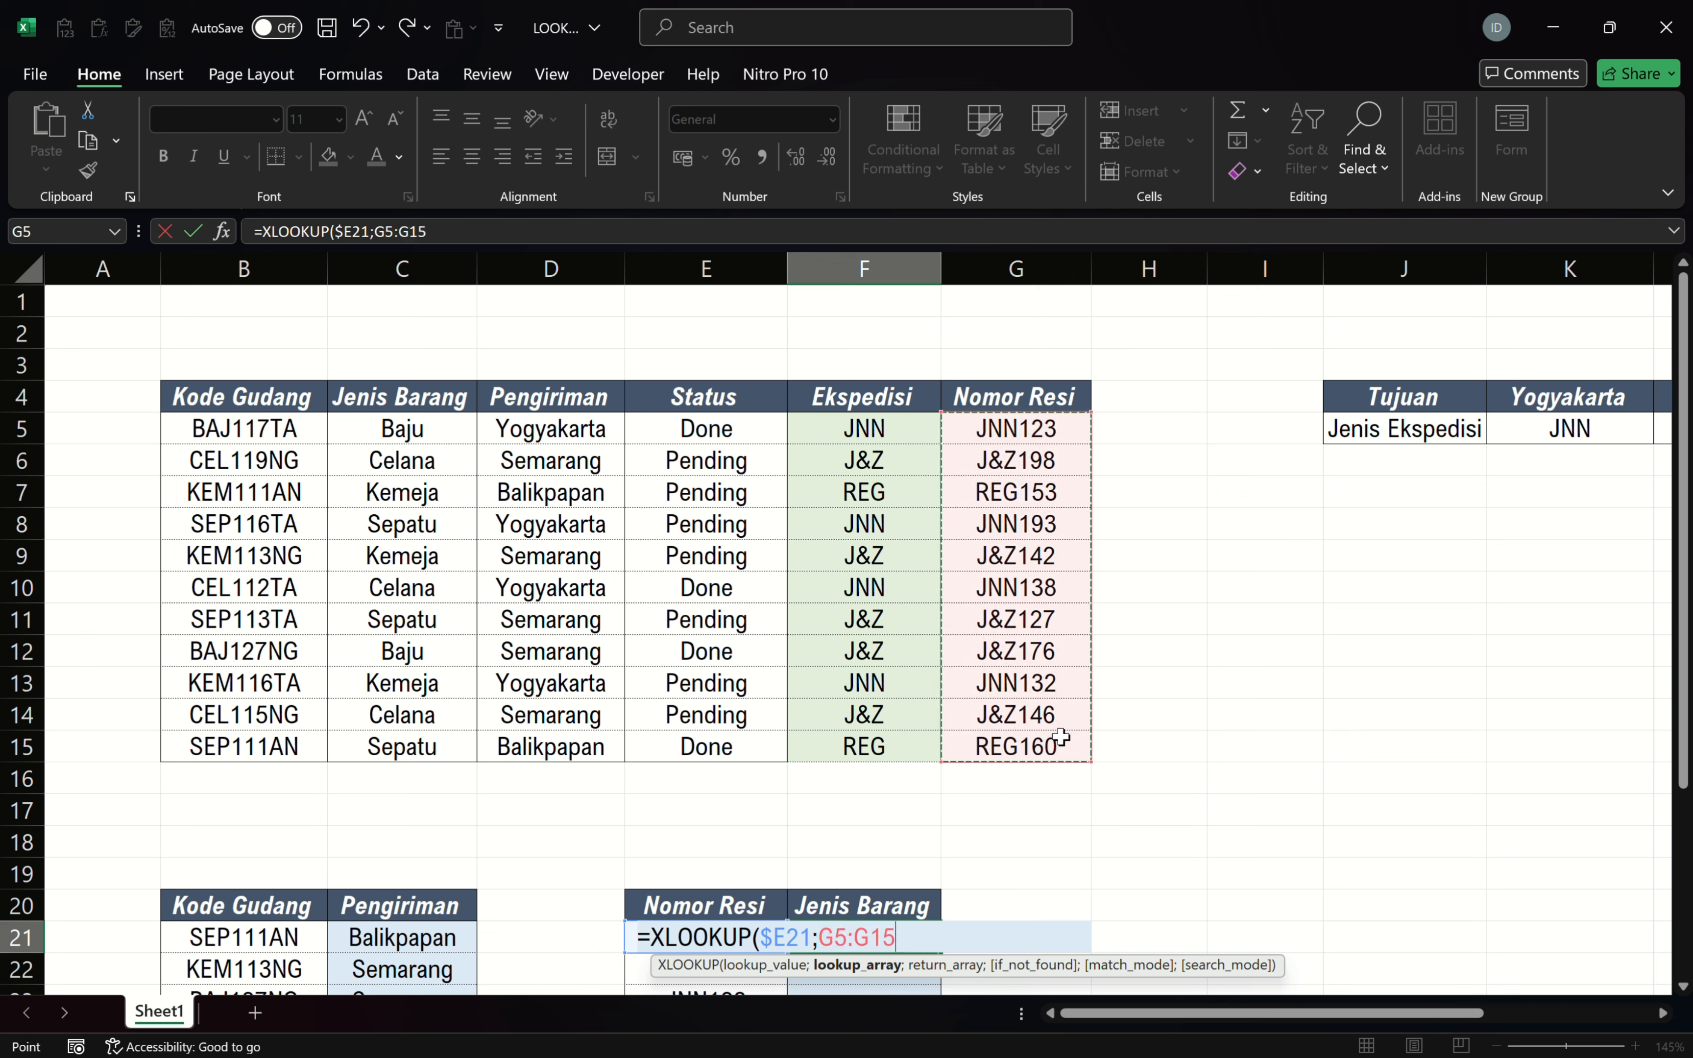
key(F4)
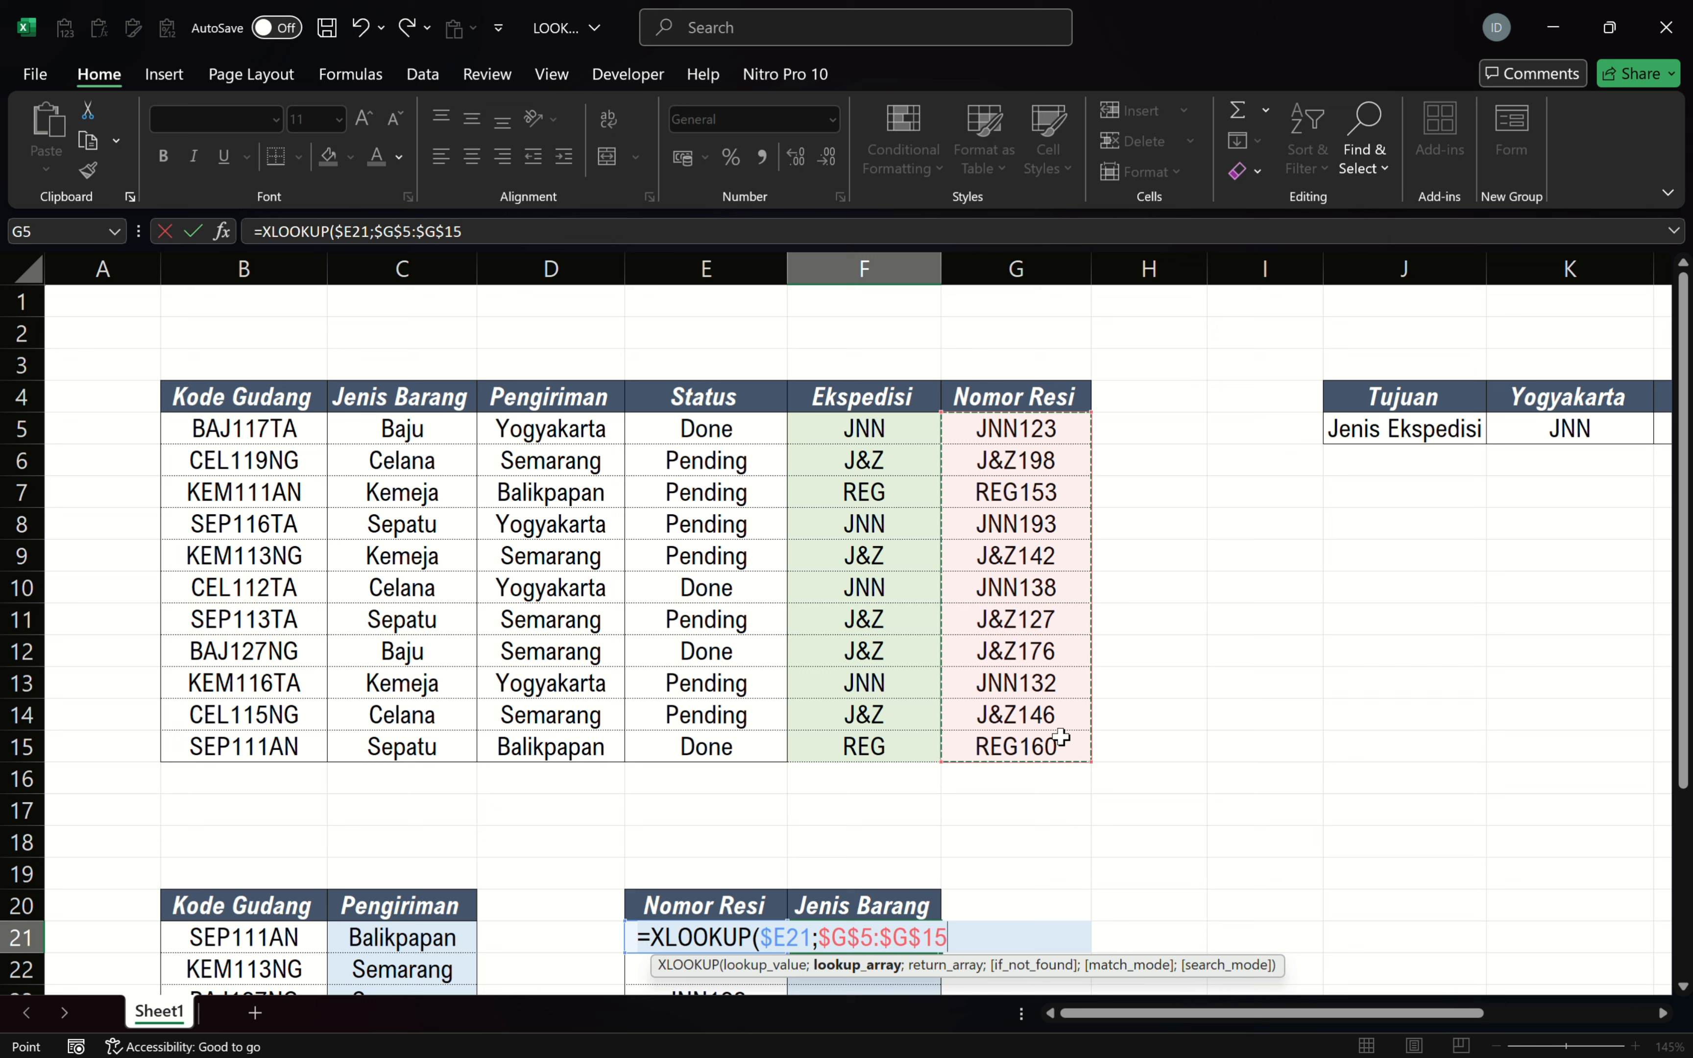
text(;)
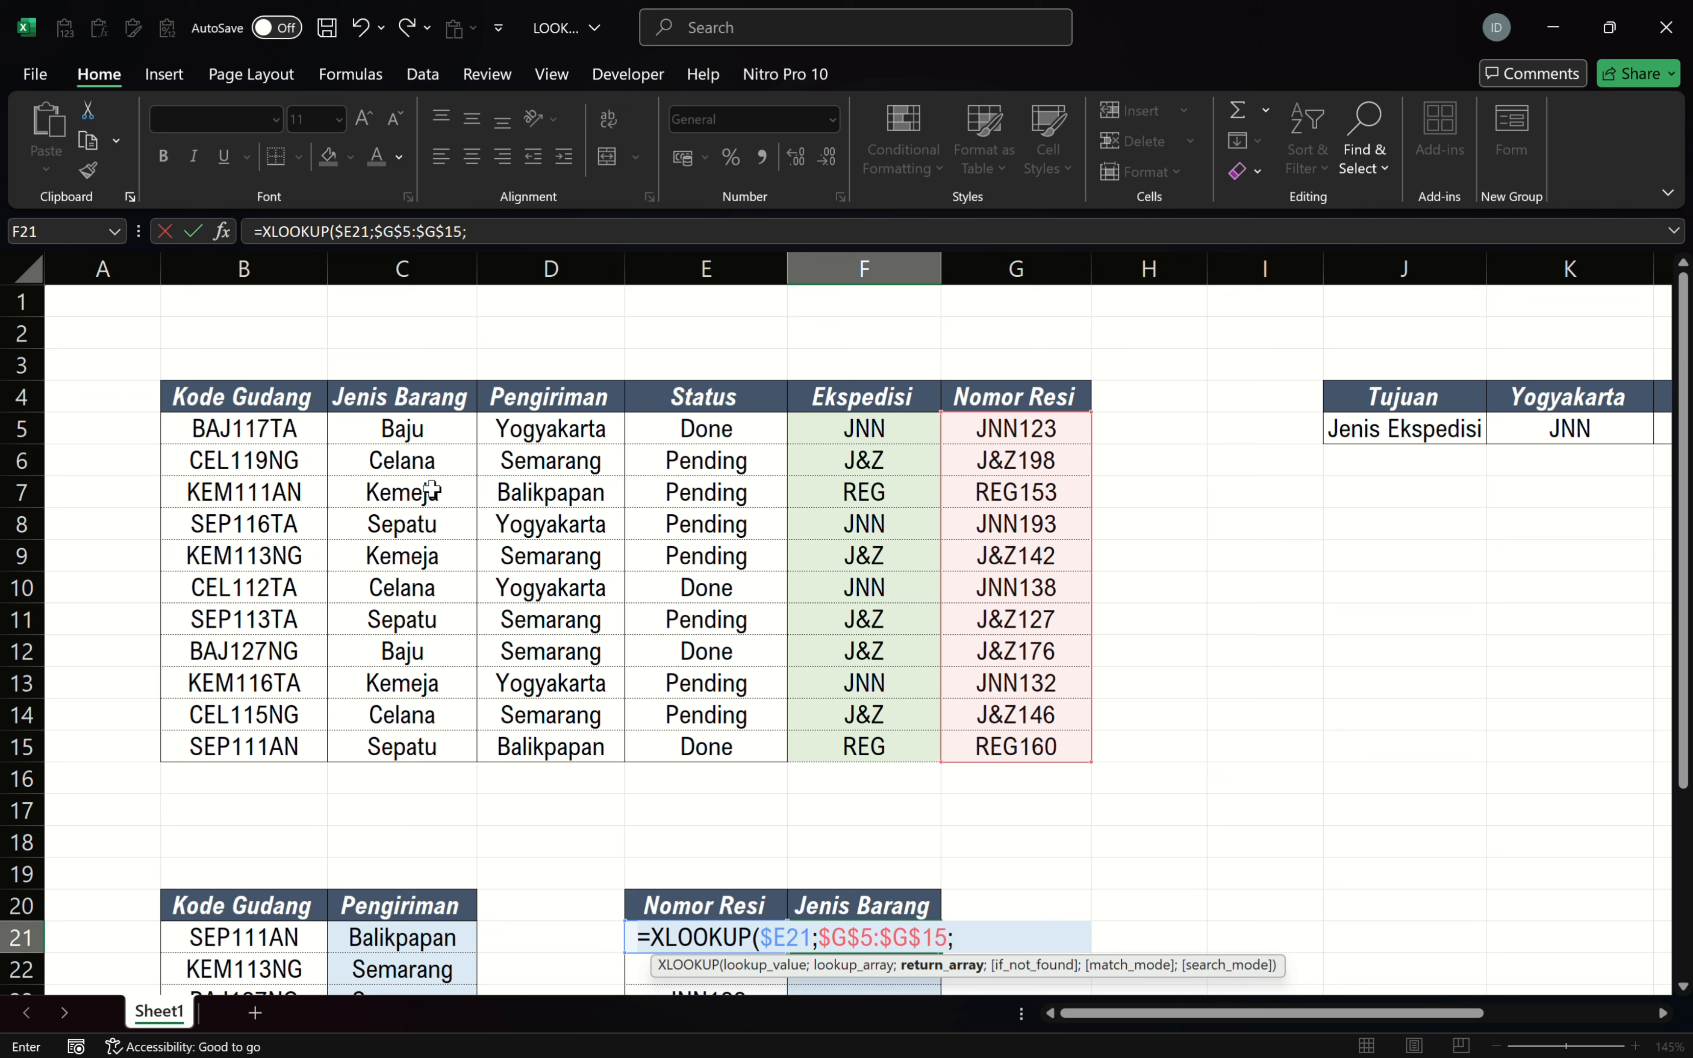
click(420, 436)
drag(420, 436, 446, 742)
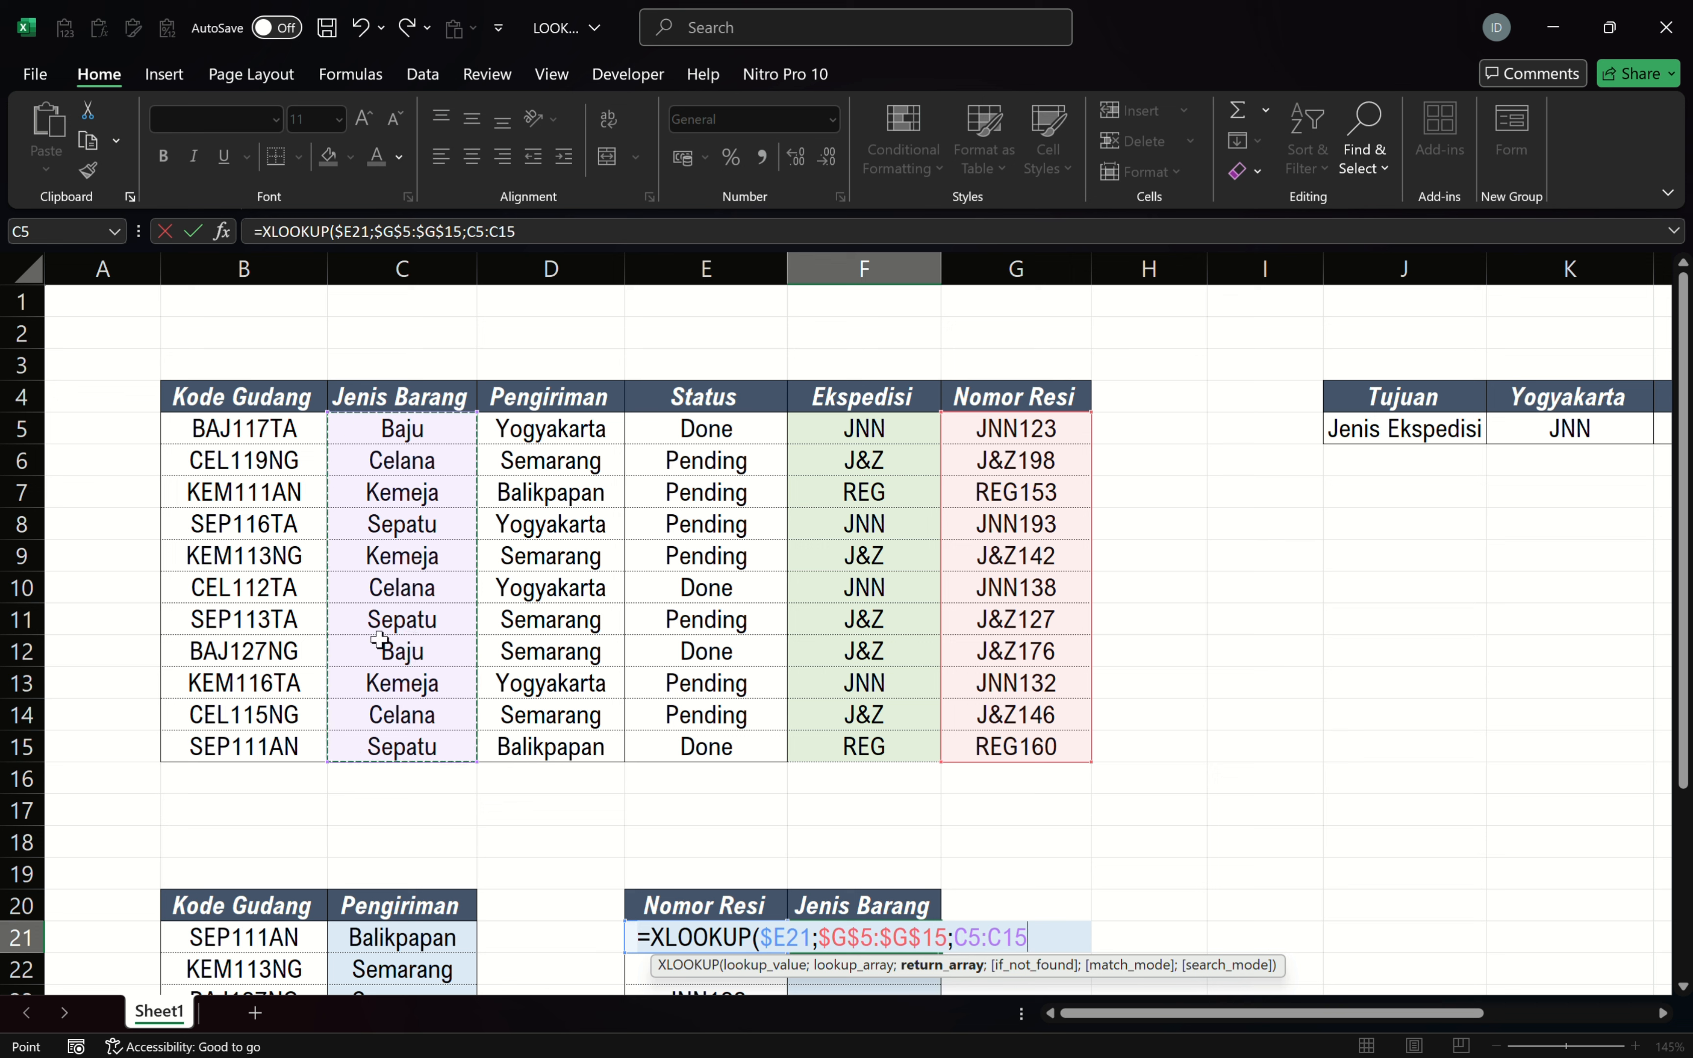
key(F4)
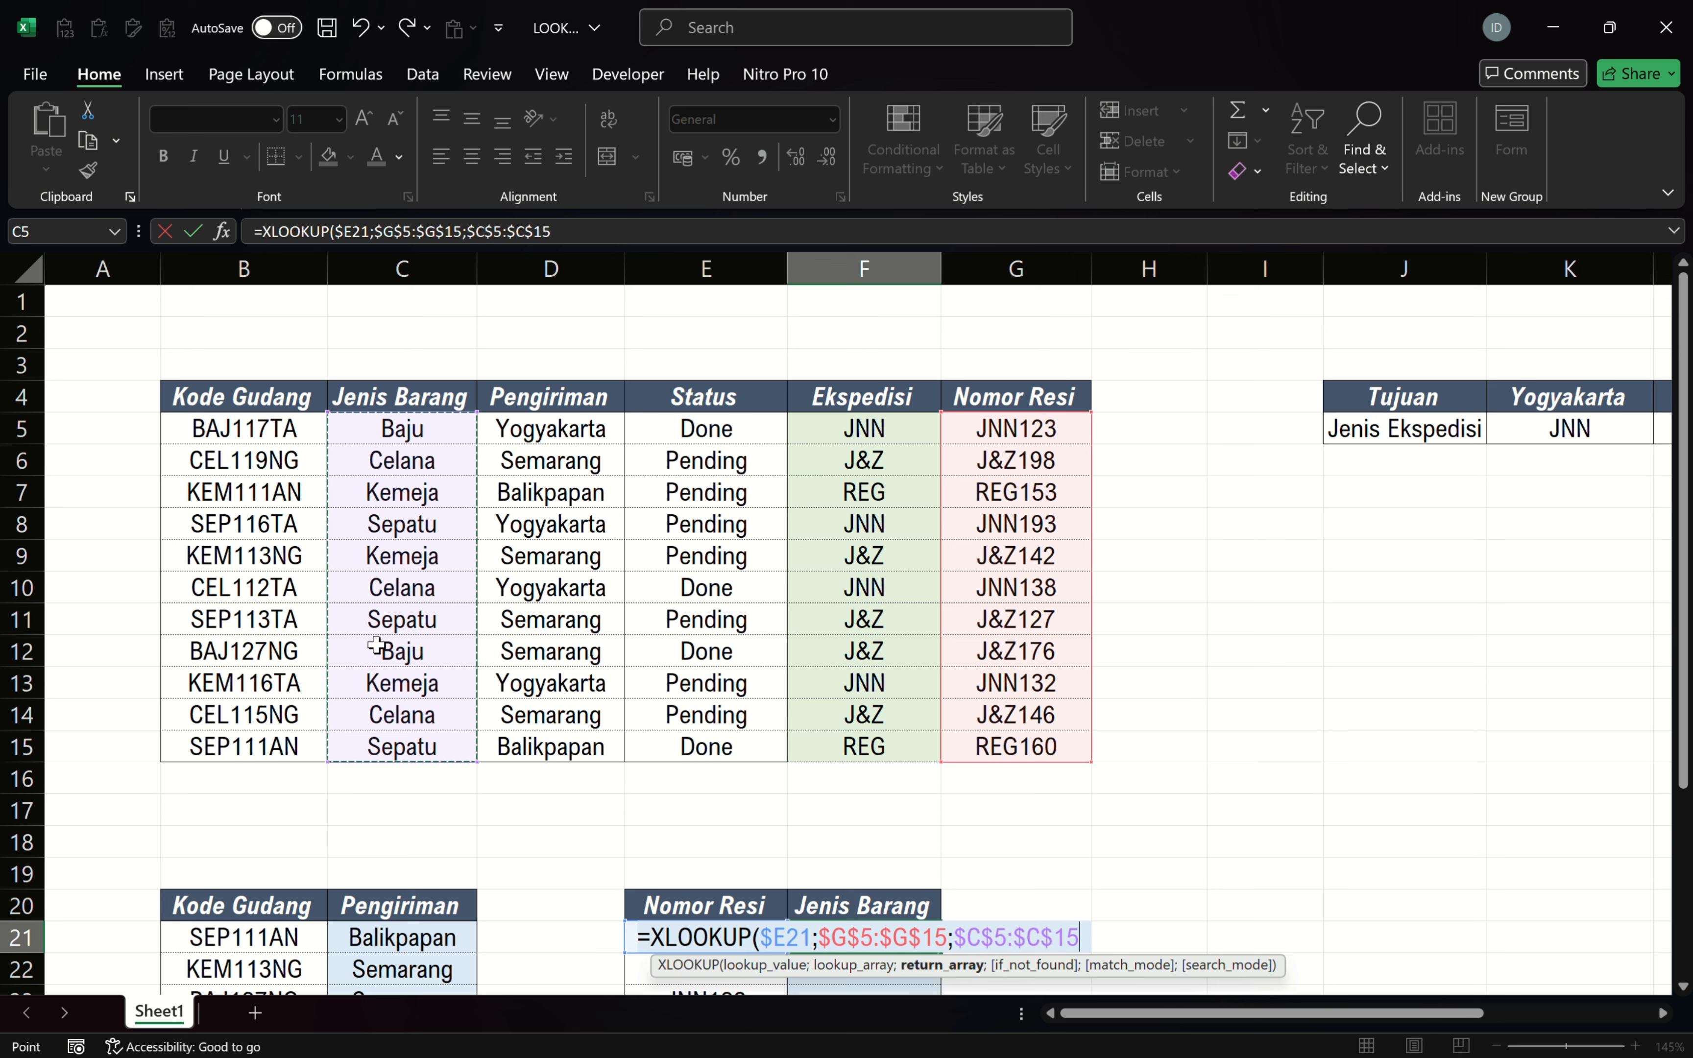
text(;)
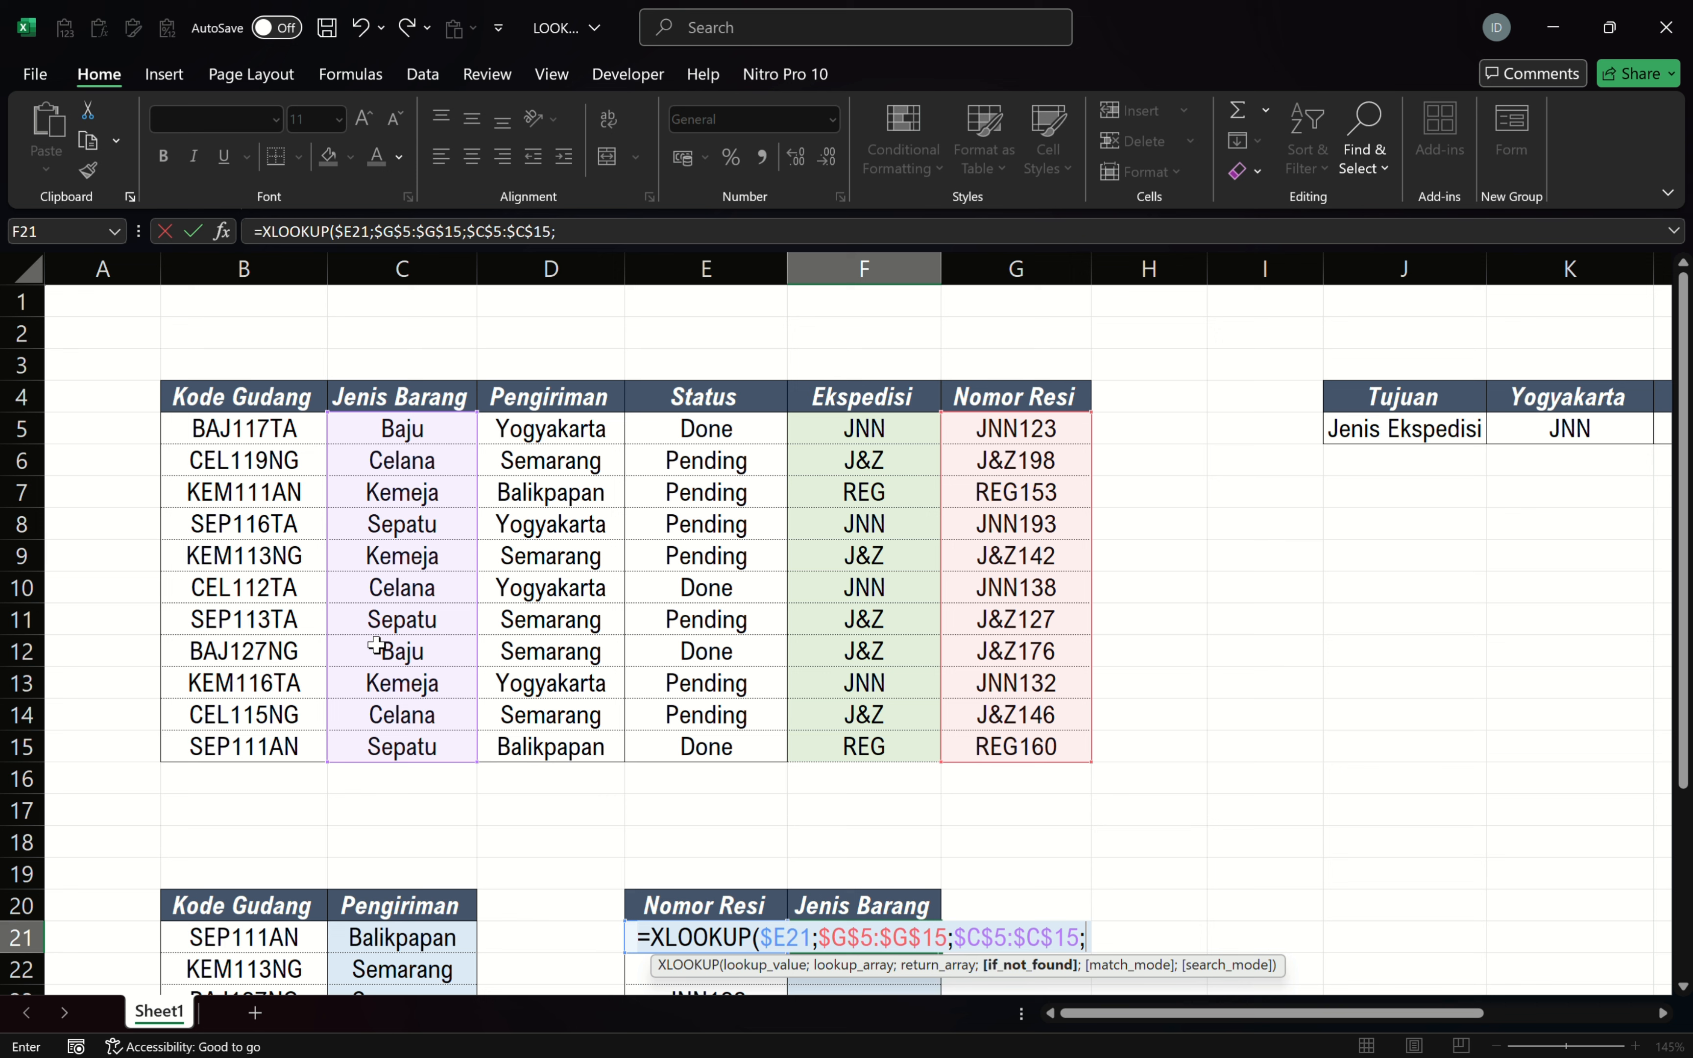
Finish the XLOOKUP in F21 with "Tidak Ditemukan" as the not-found text and match mode 0 for an exact match.
text(")
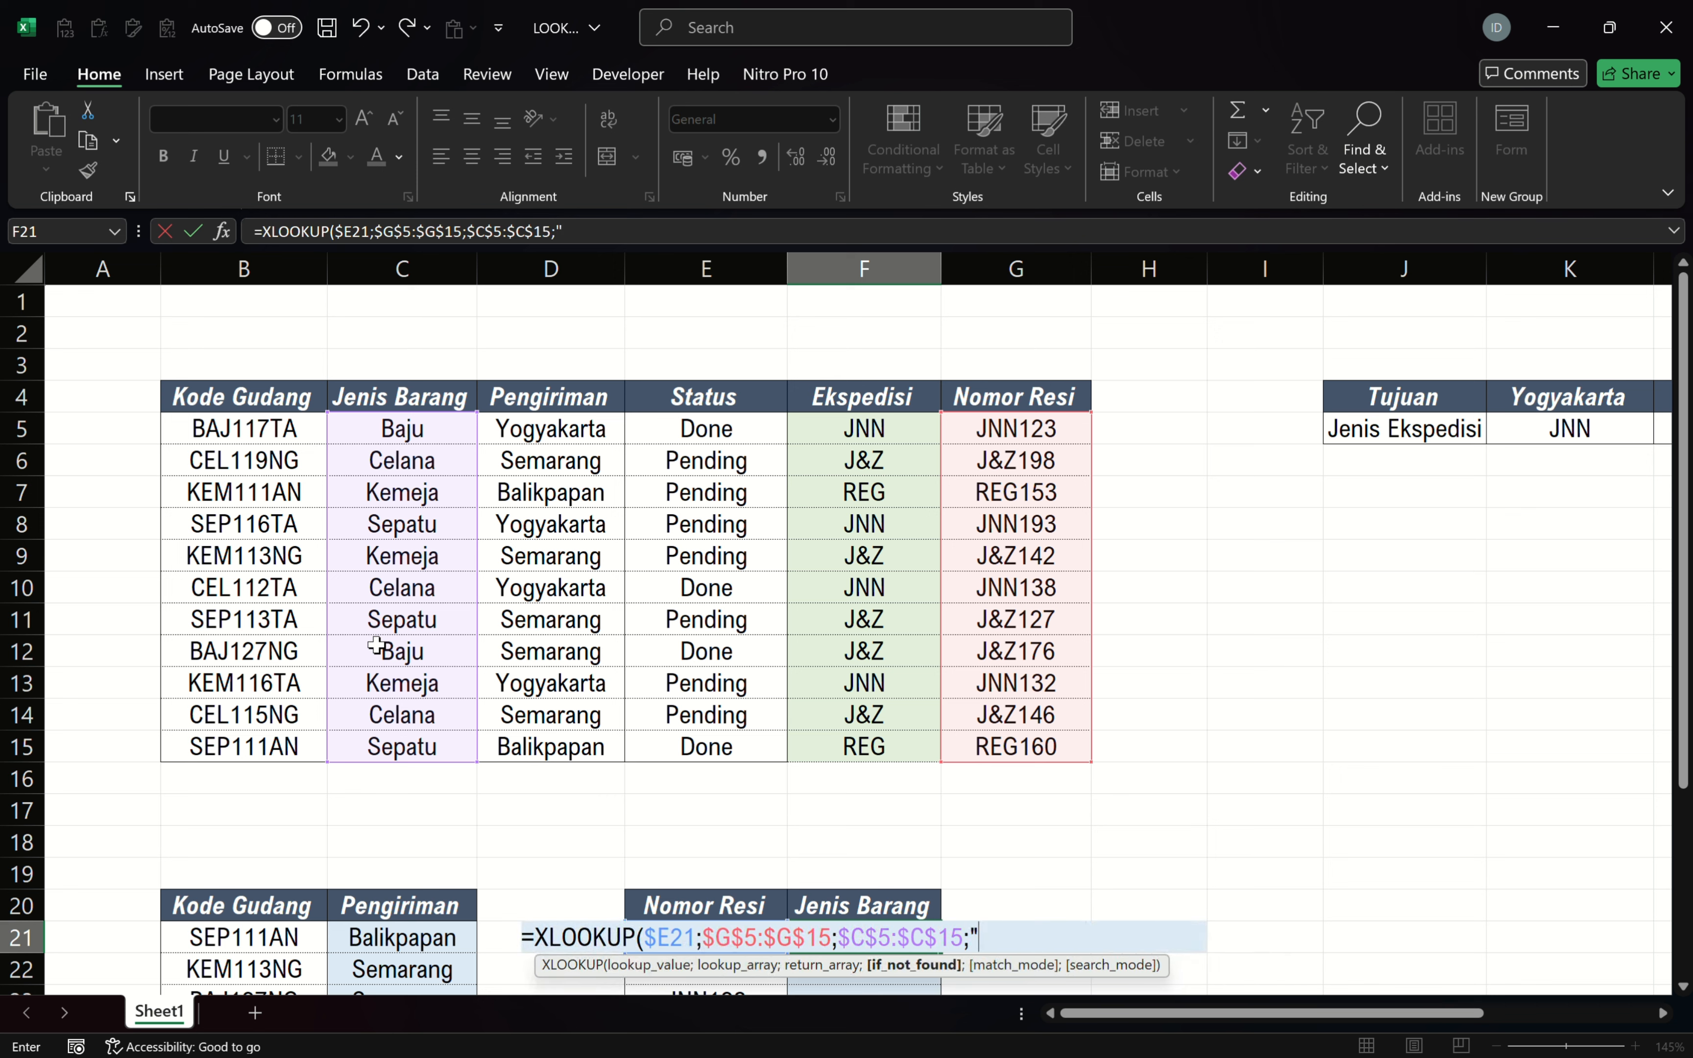
text(Tidak Ditemukan")
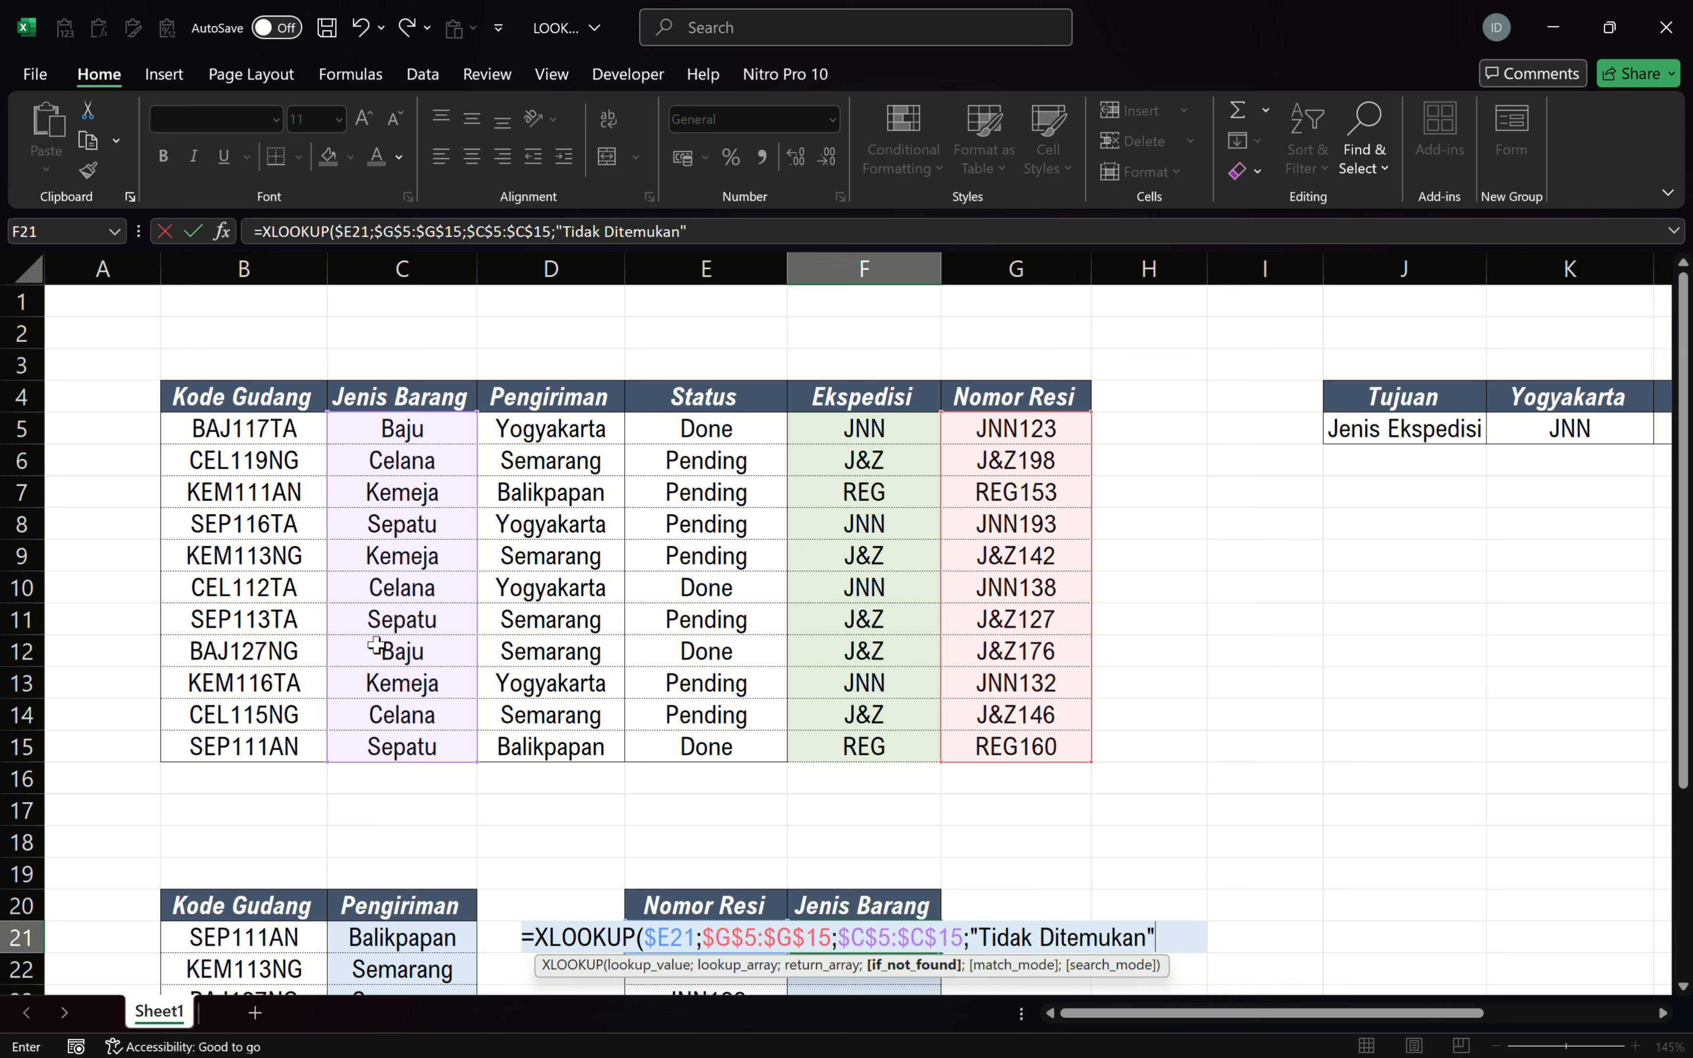
text(;)
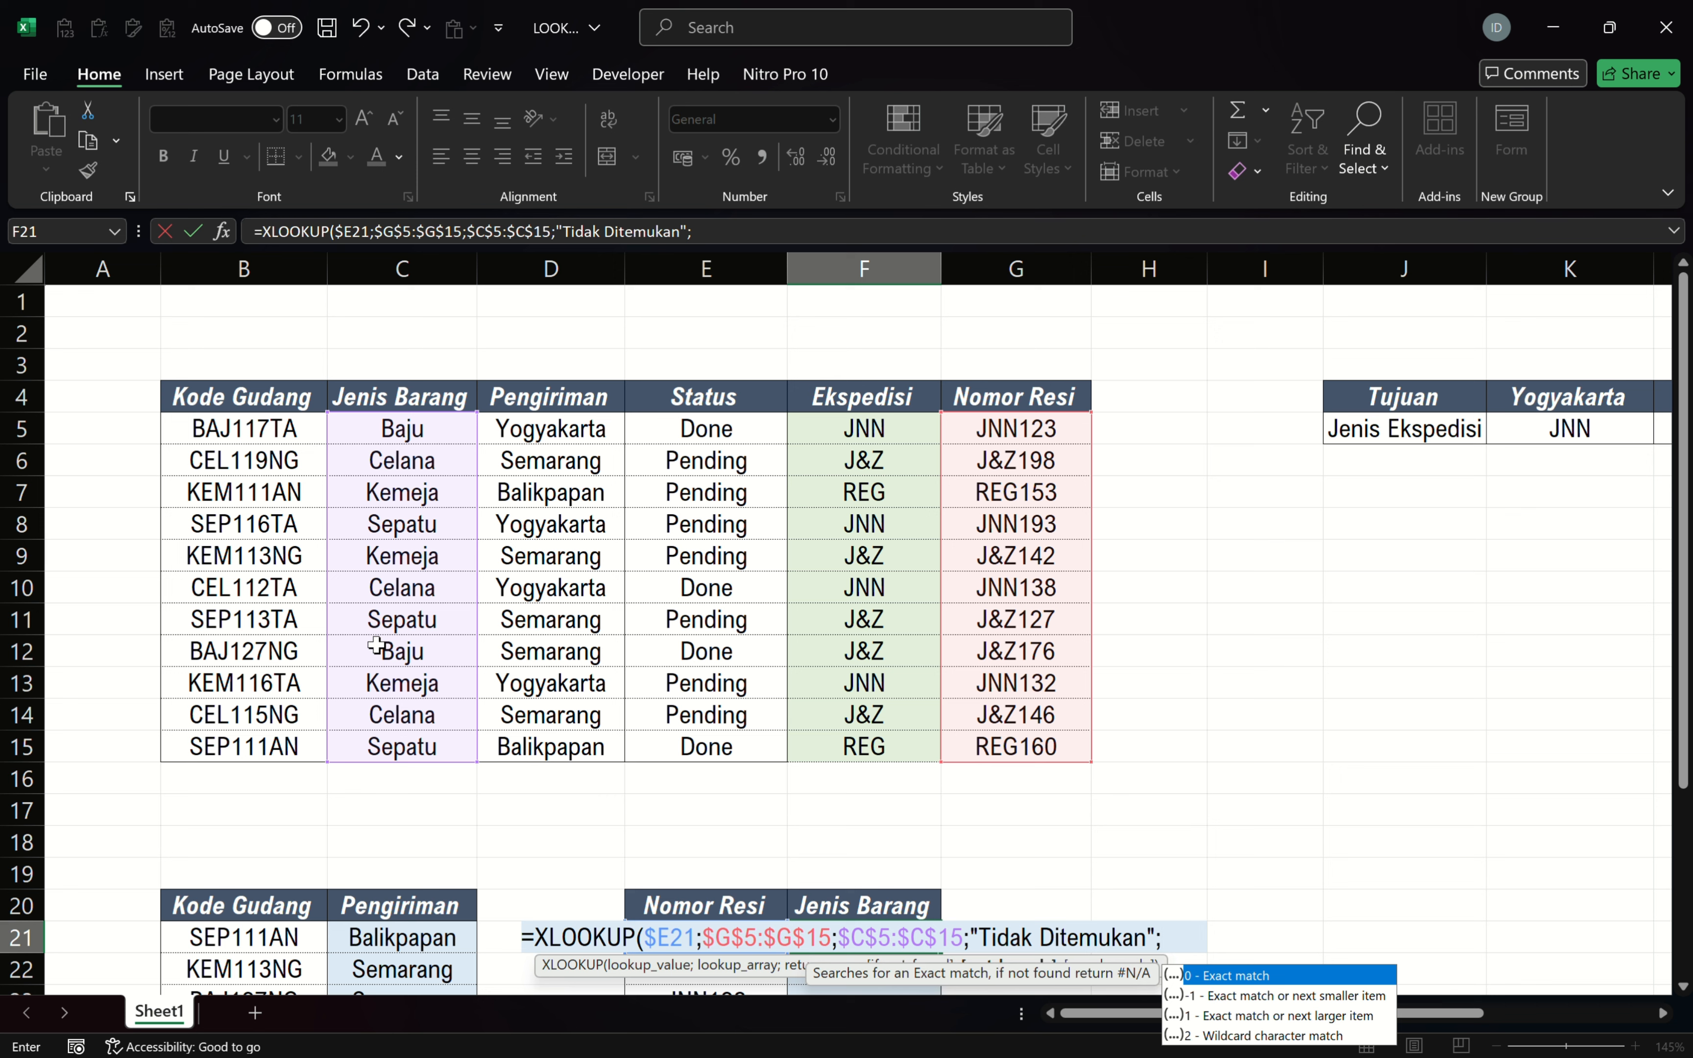
text(0)
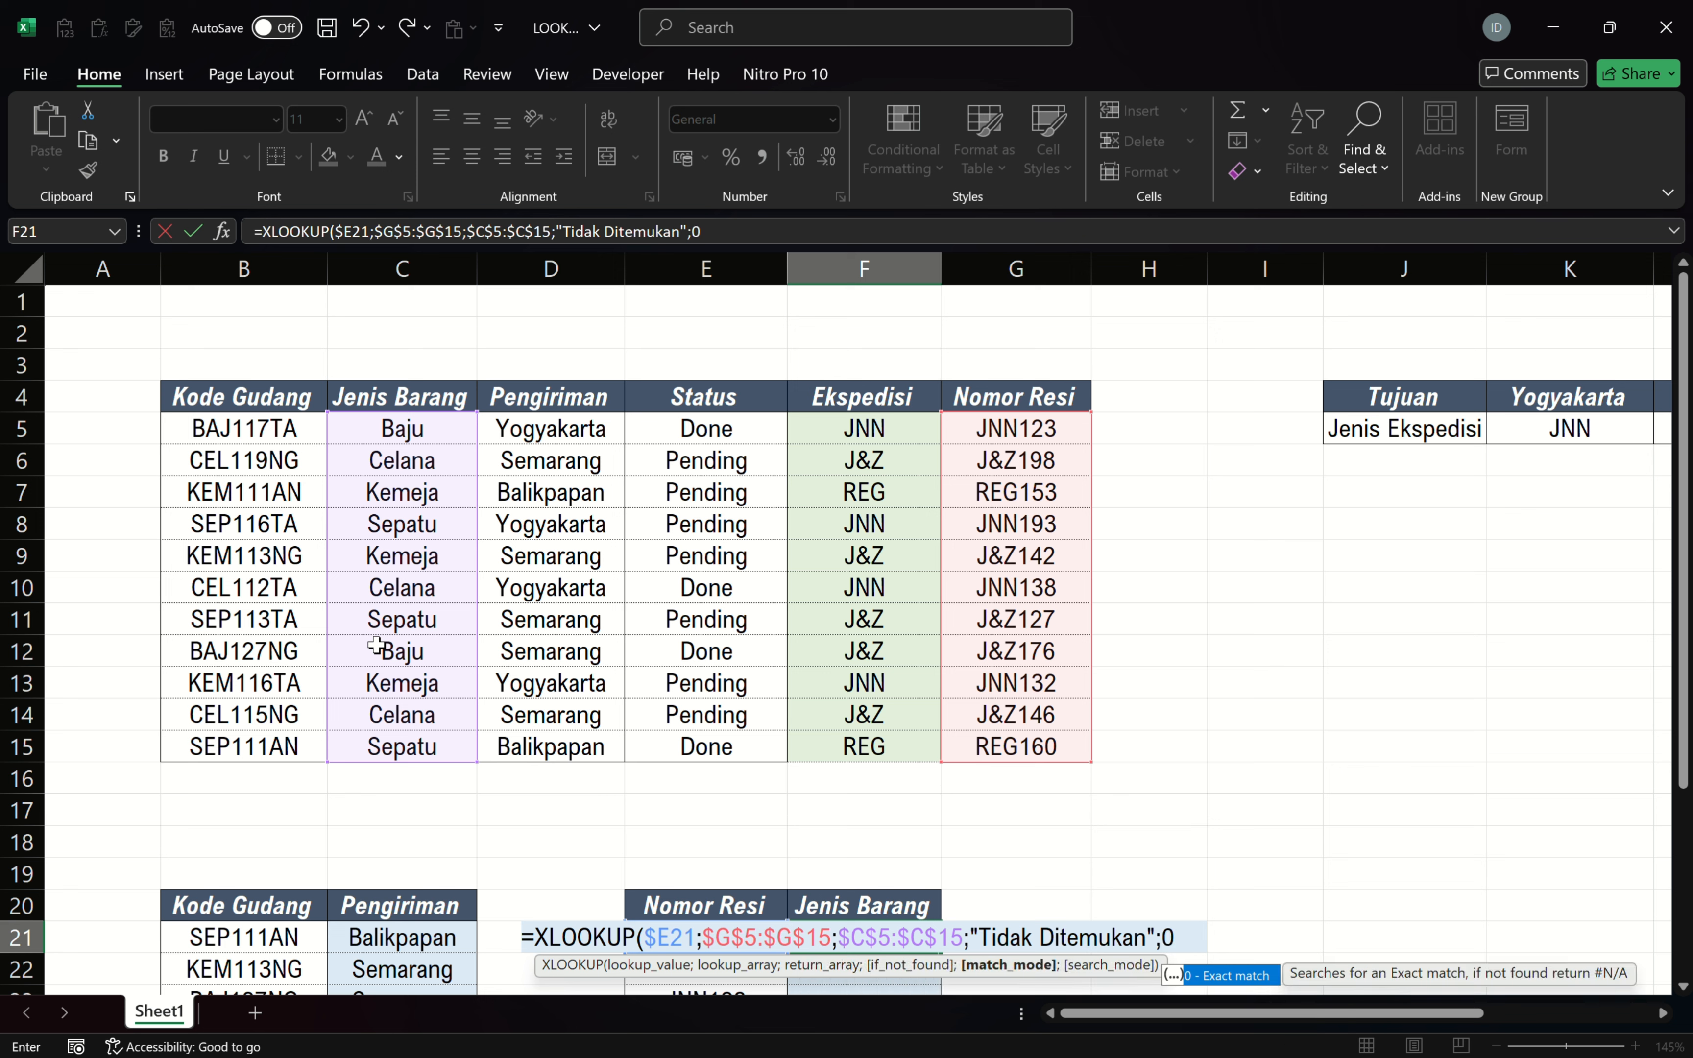
text())
key(Return)
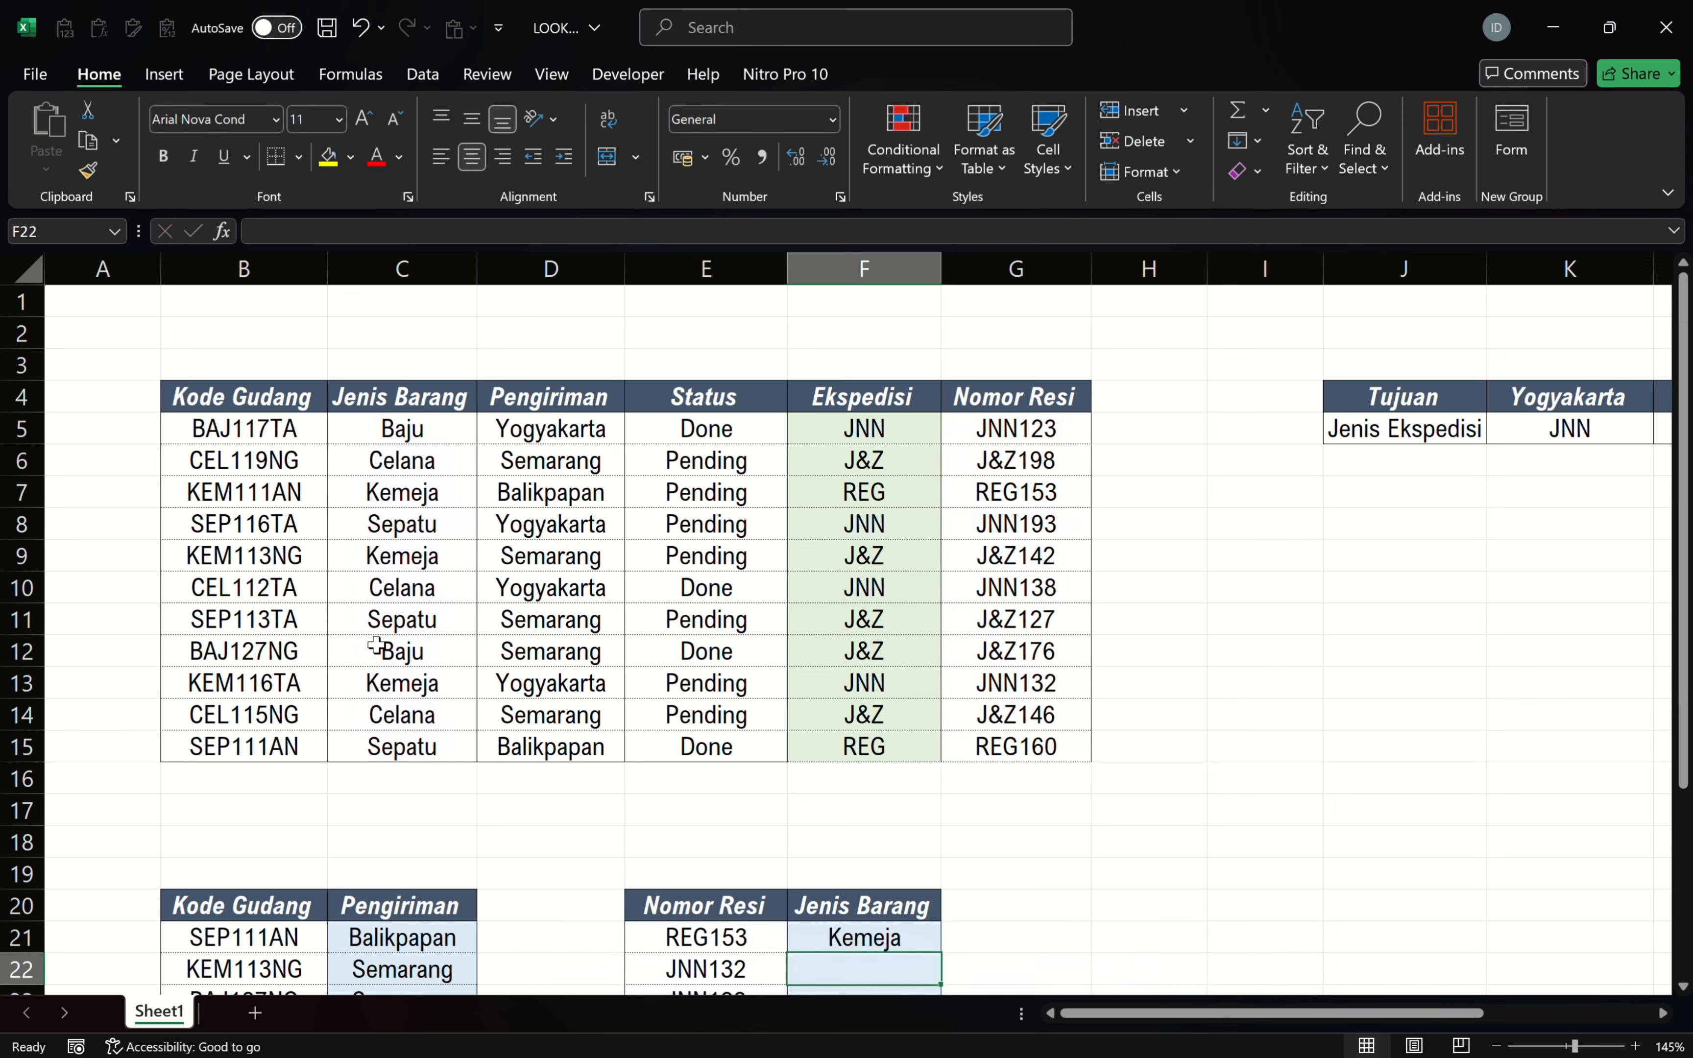
Copy the XLOOKUP formula from F21 down through F24 and review the formula in F21.
scroll(379, 650, down, 1)
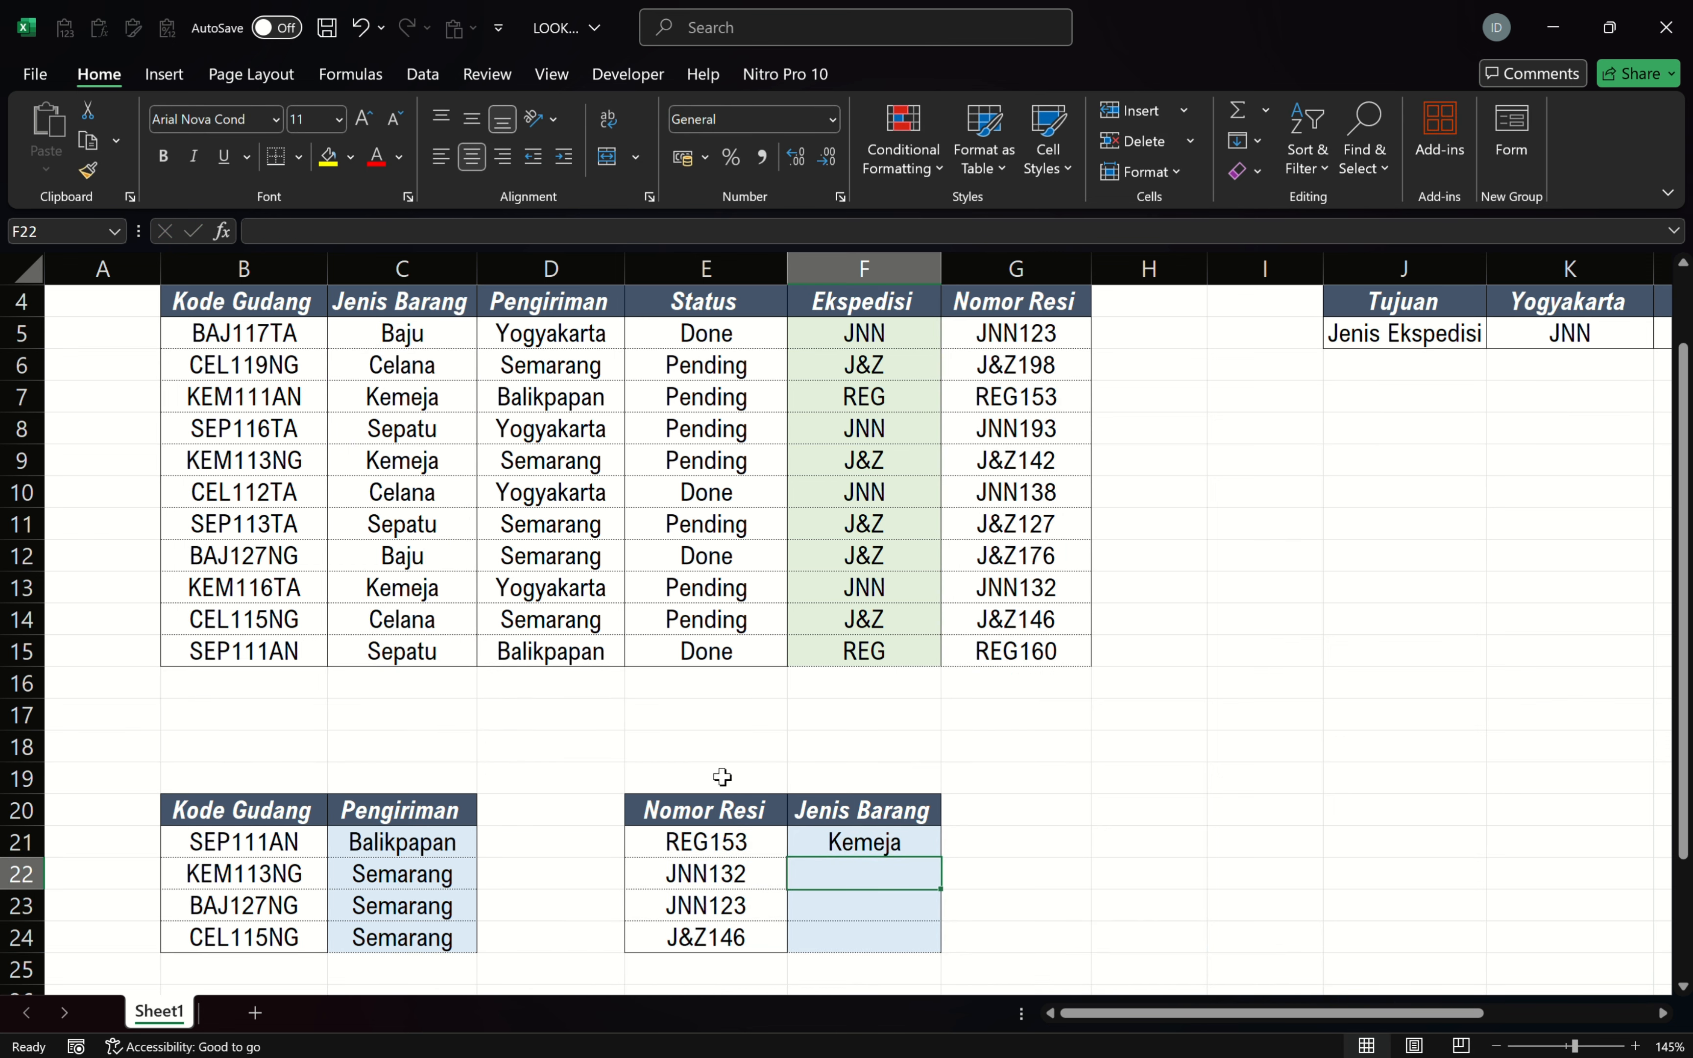
click(873, 842)
key(ctrl+c)
shift+click(881, 942)
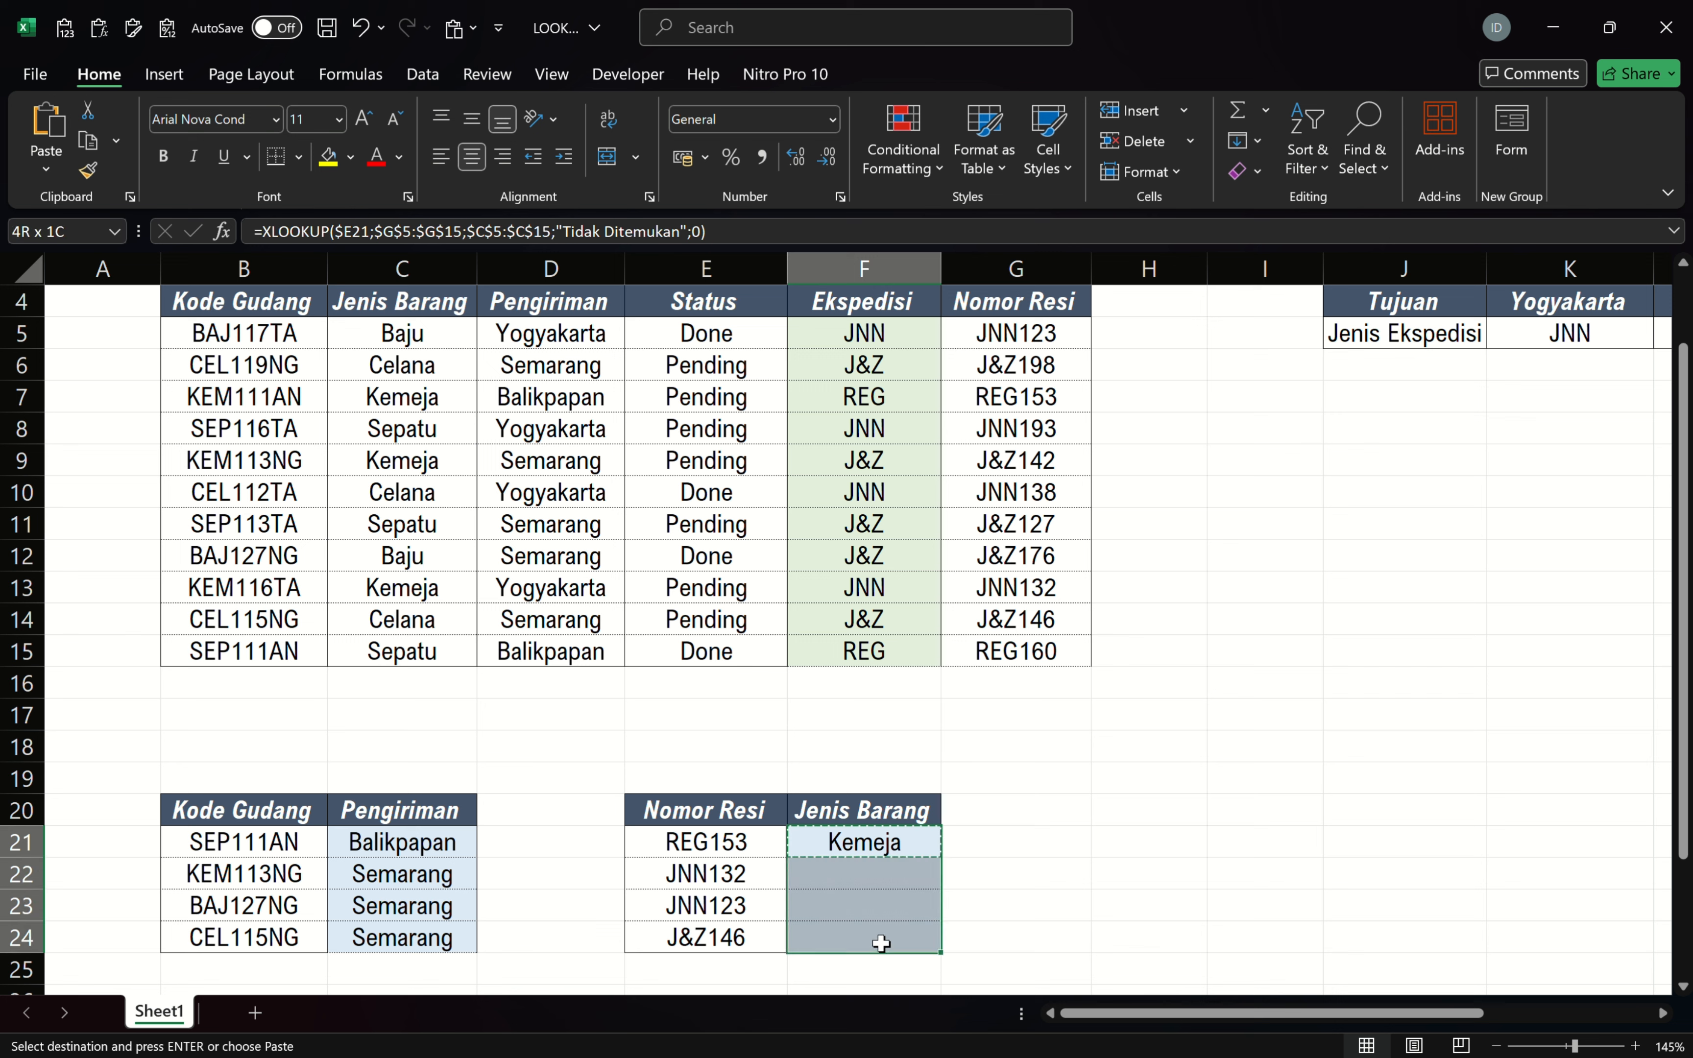
key(ctrl+v)
key(Escape)
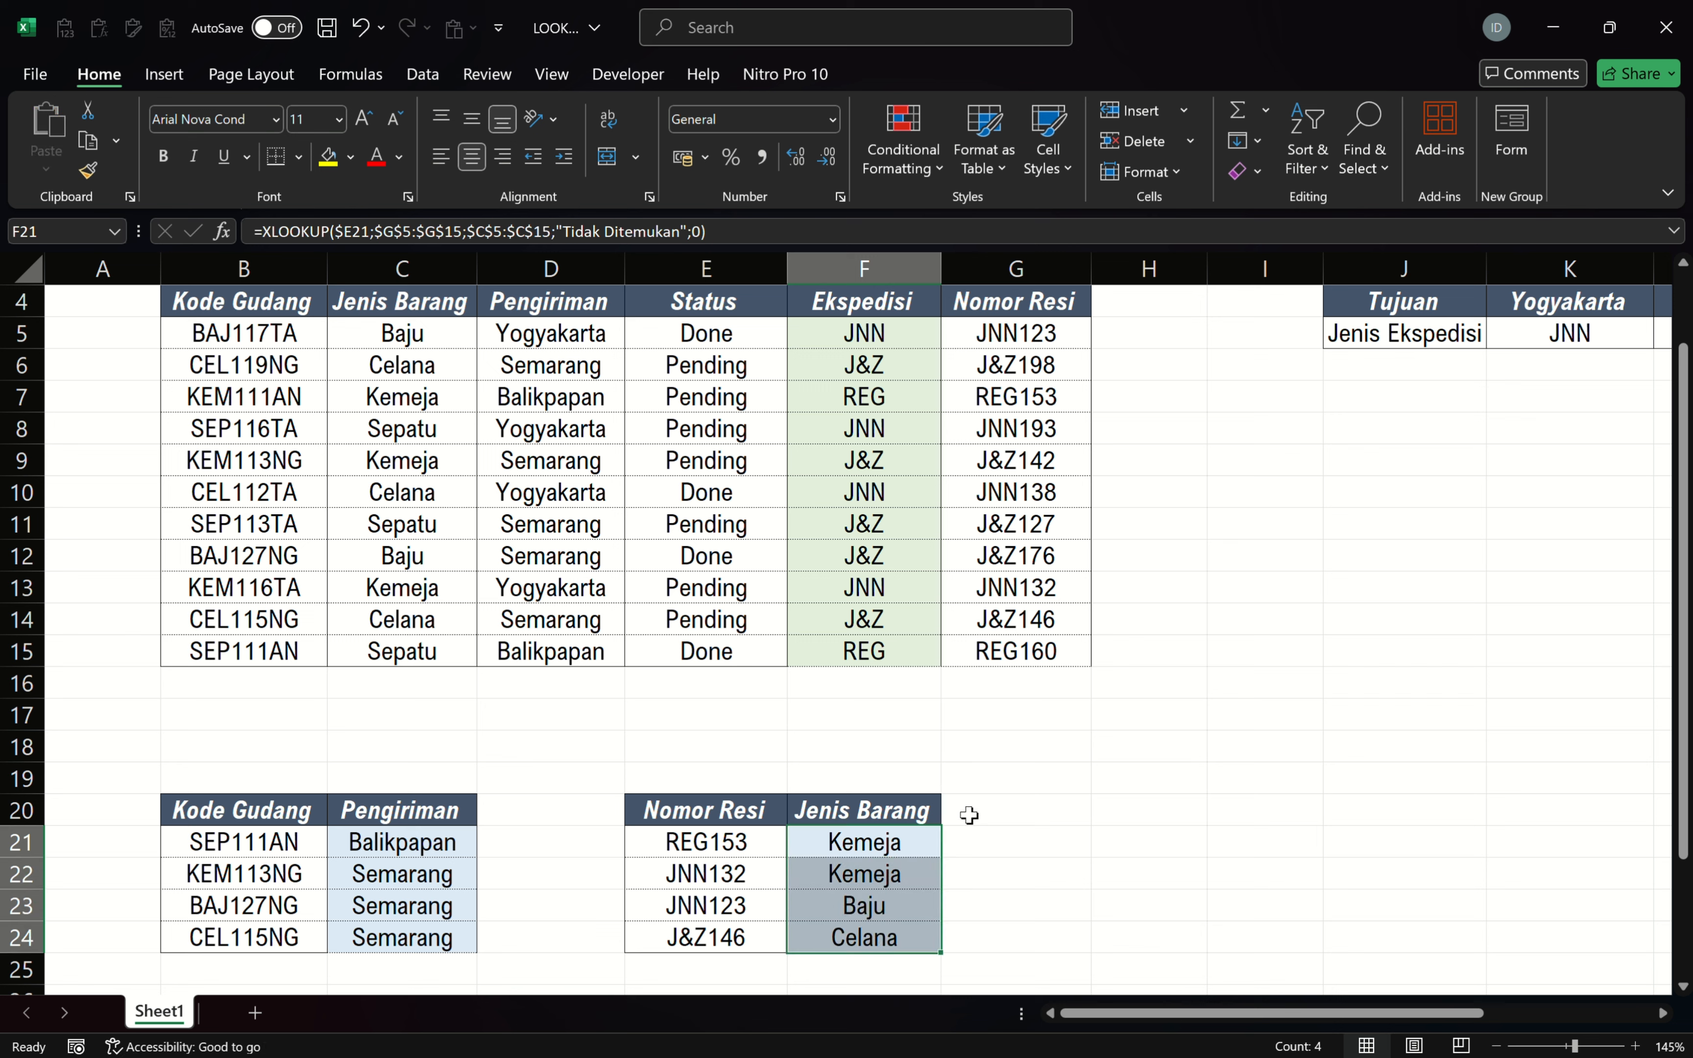
double_click(880, 852)
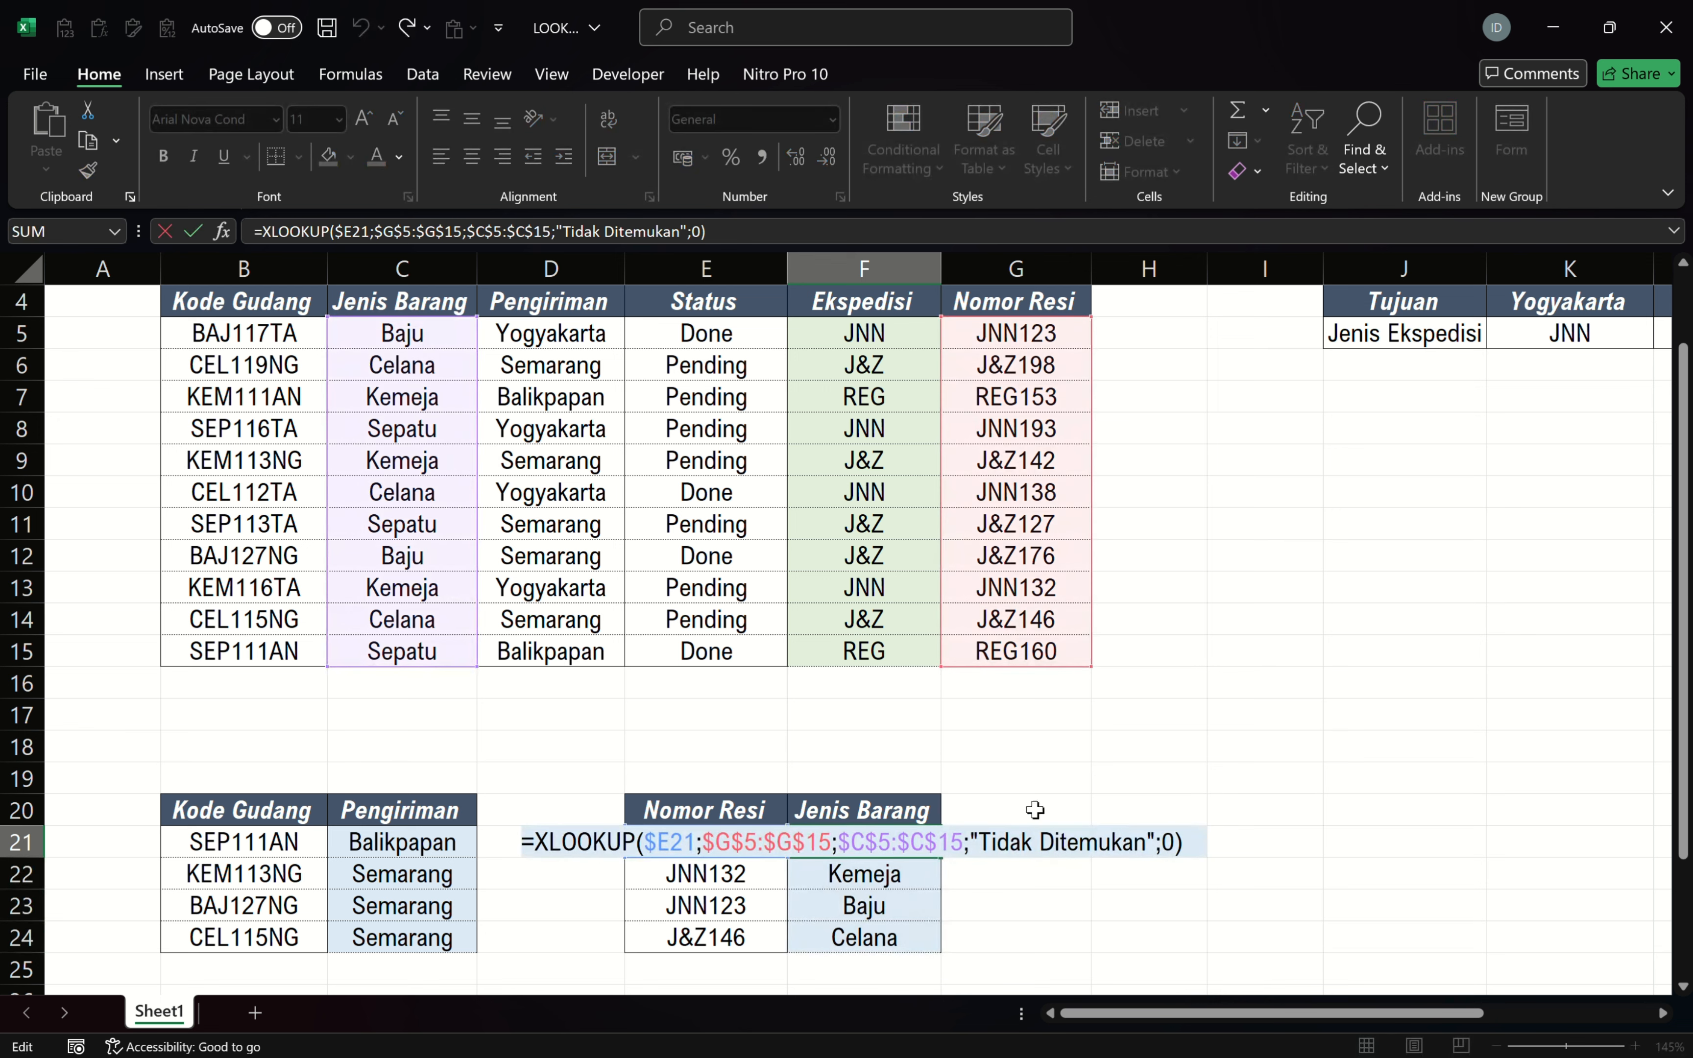
key(Escape)
Replace the cell-reference formula in Nomor Resi cell E22 with its plain value.
click(735, 849)
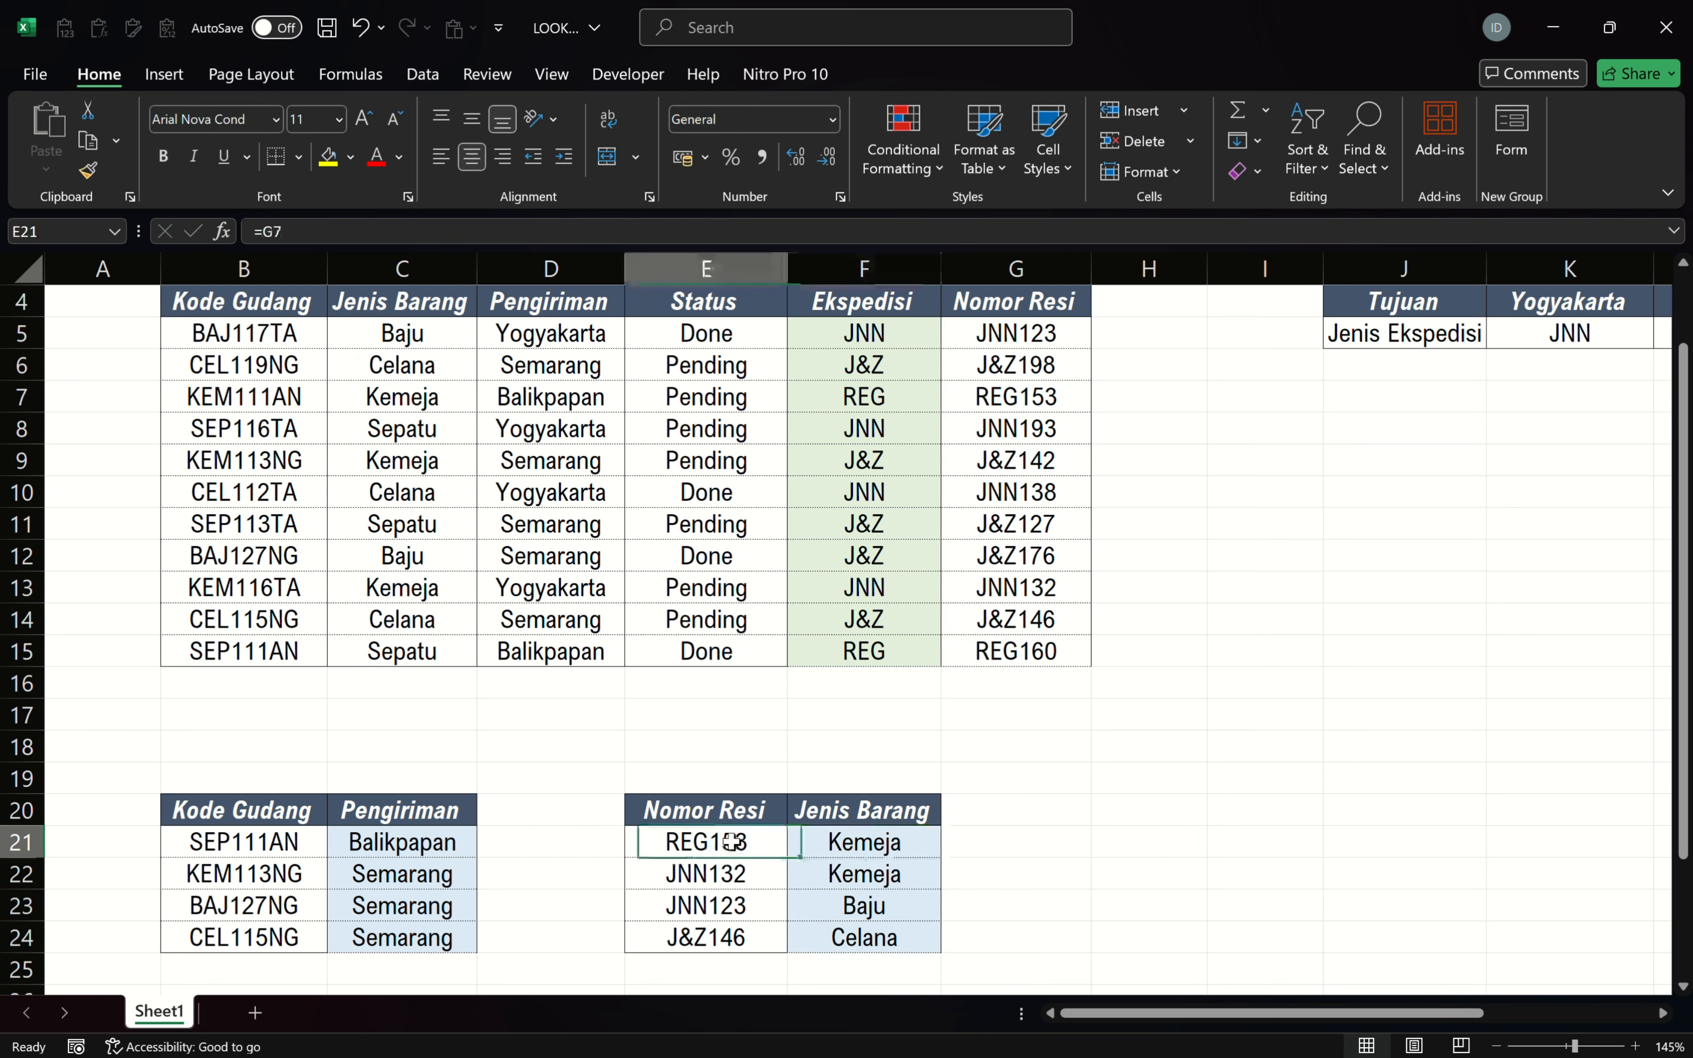
click(739, 873)
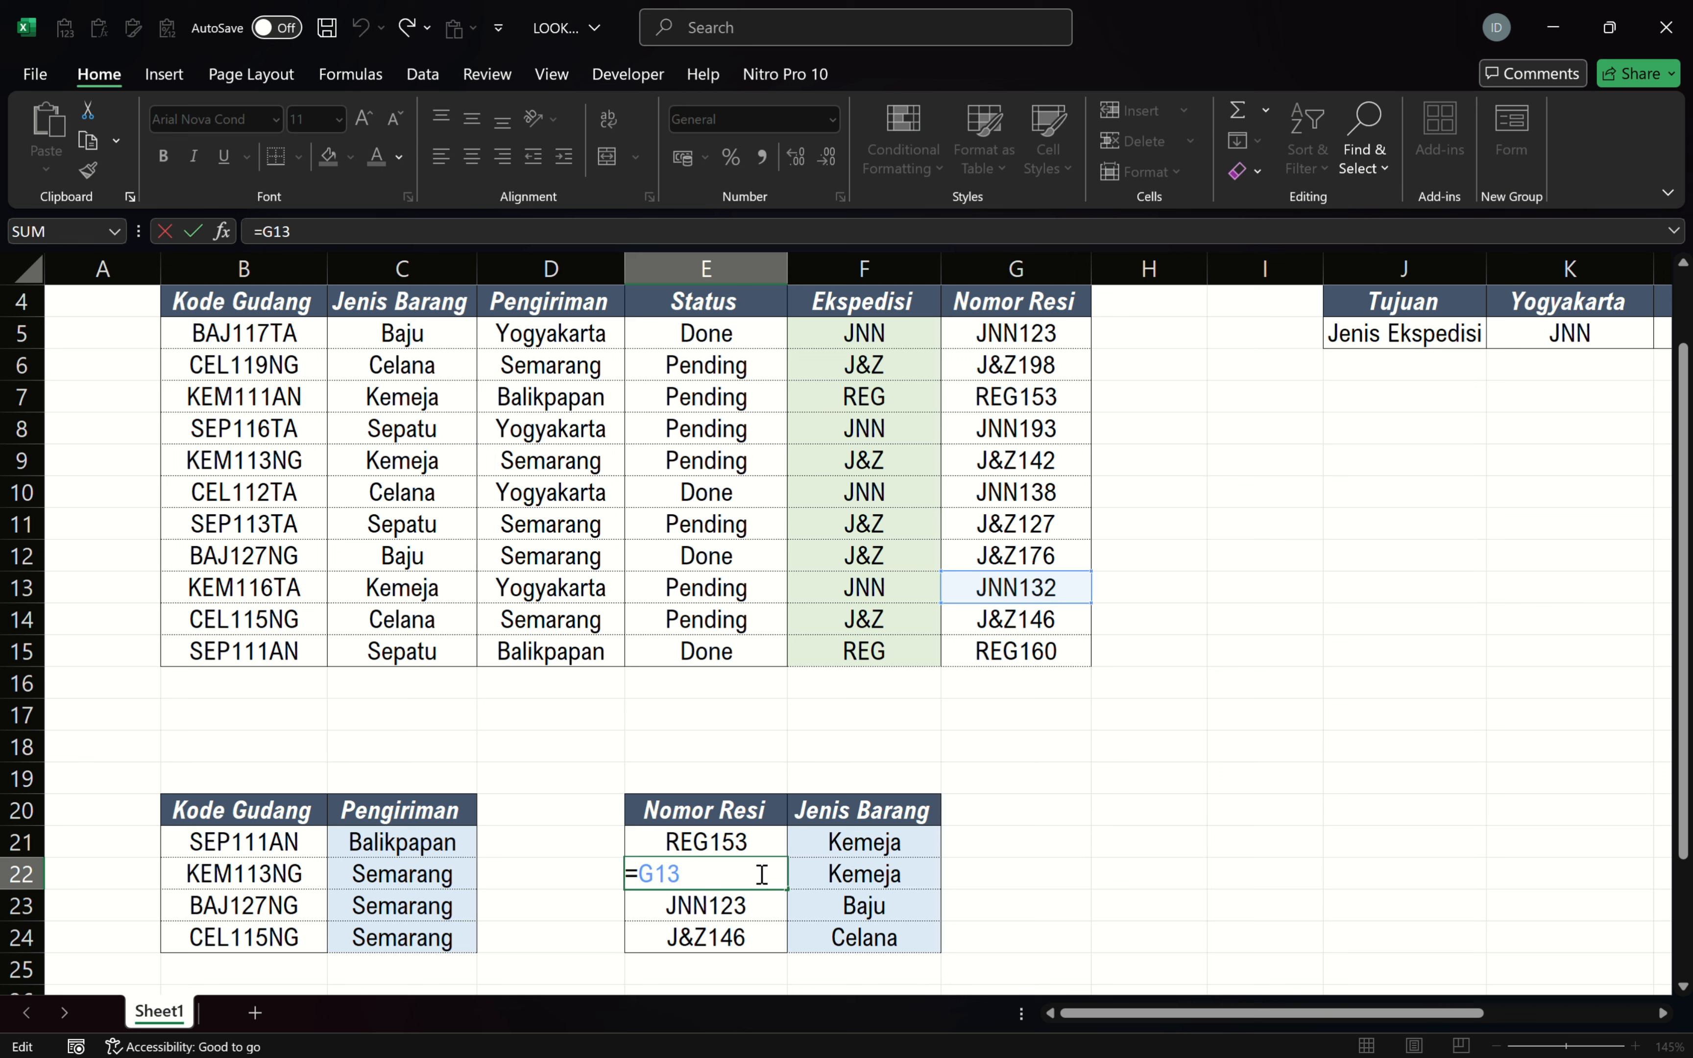
key(ctrl+Return)
key(ctrl+c)
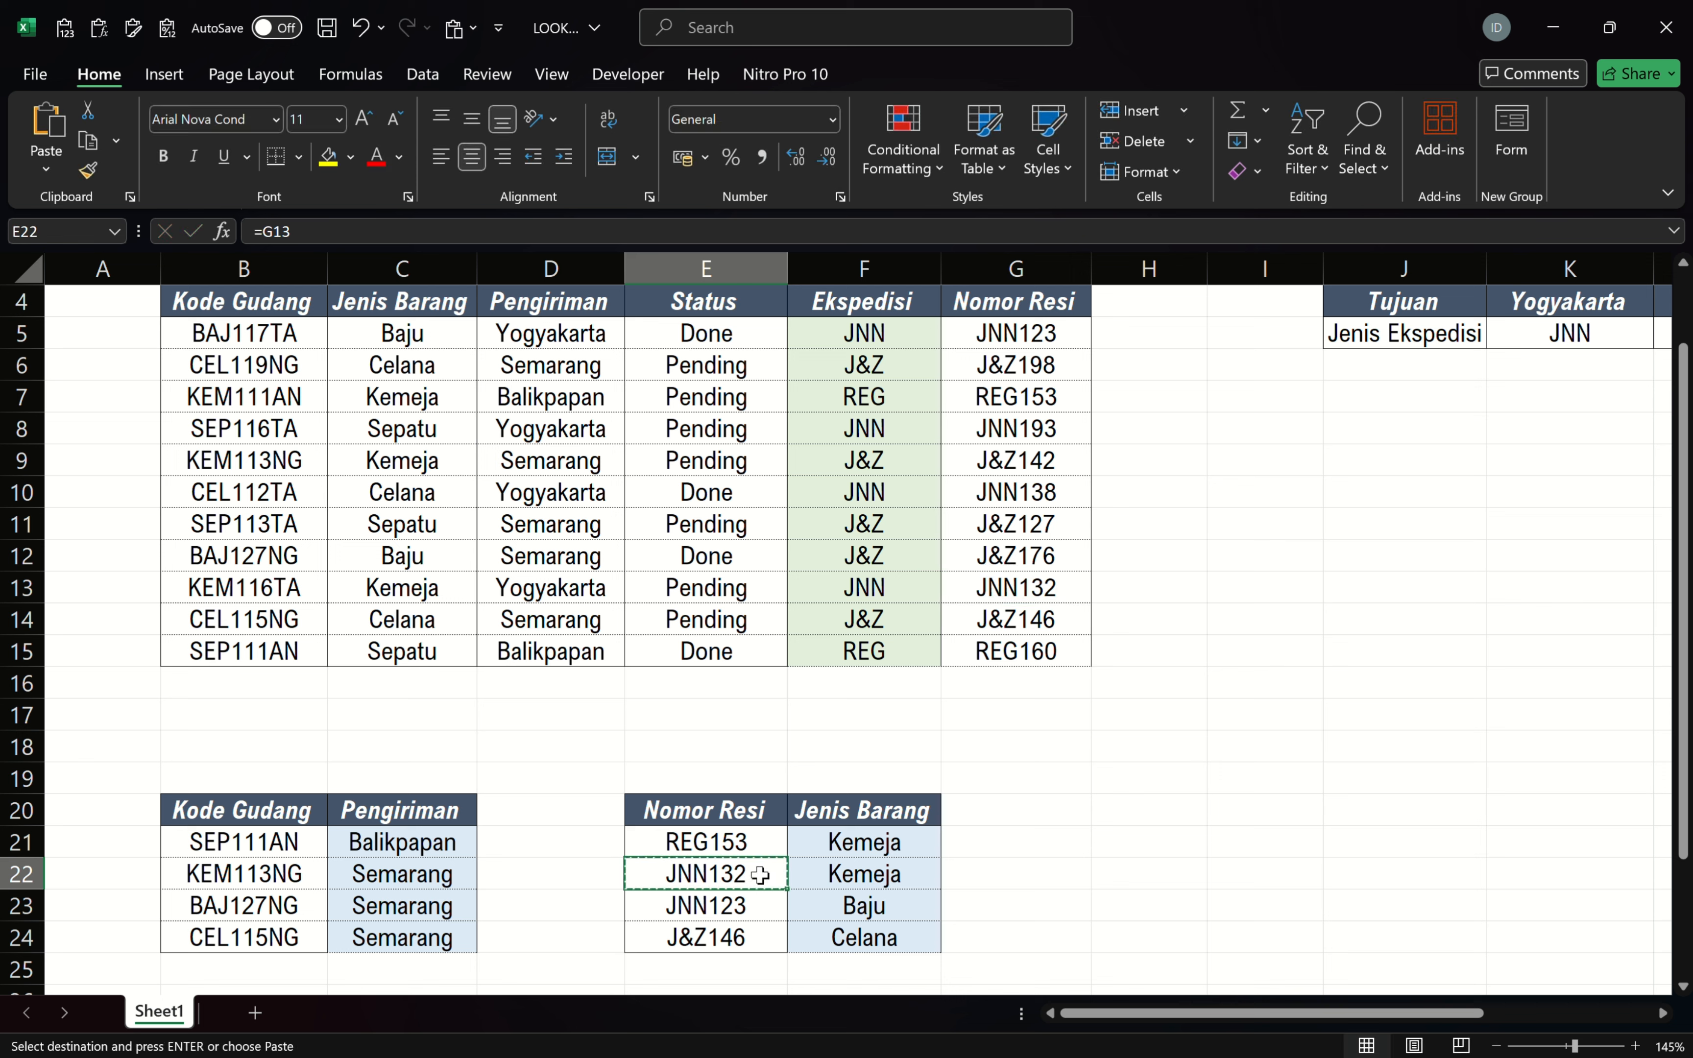
key(alt+1)
key(Escape)
Change the Nomor Resi in E22 to JNN130 to test the not-found result.
double_click(760, 874)
key(BackSpace)
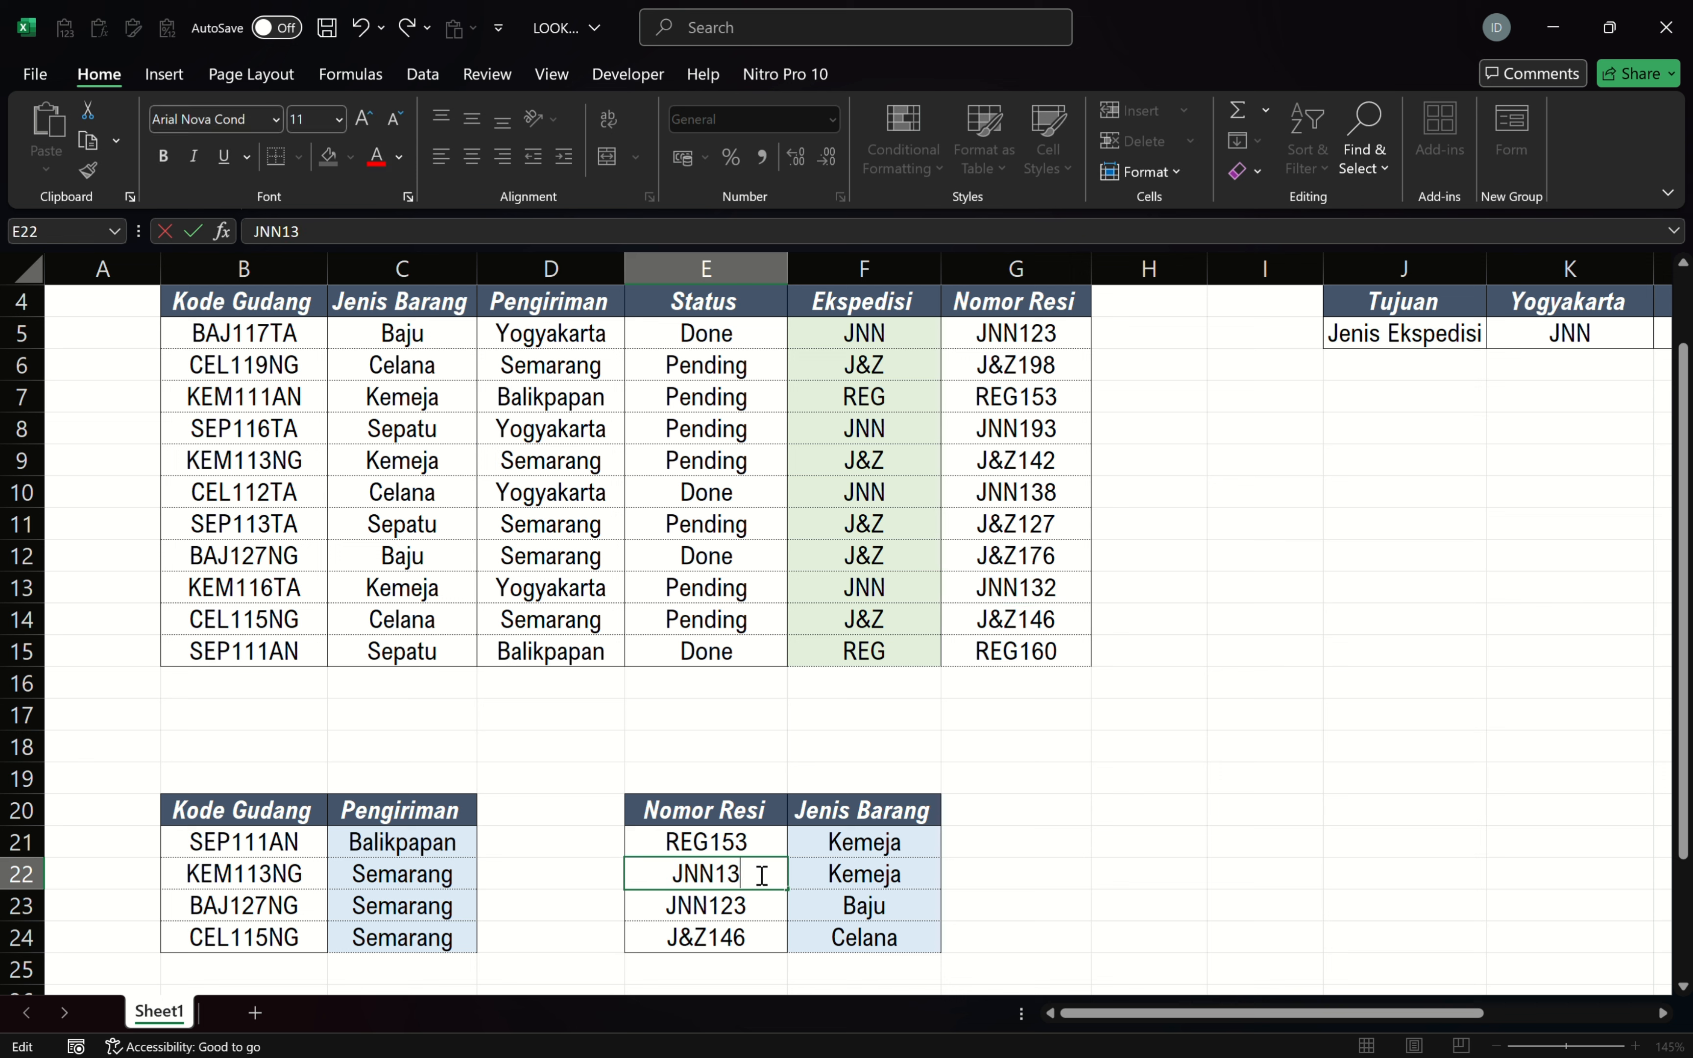
text(0)
key(Return)
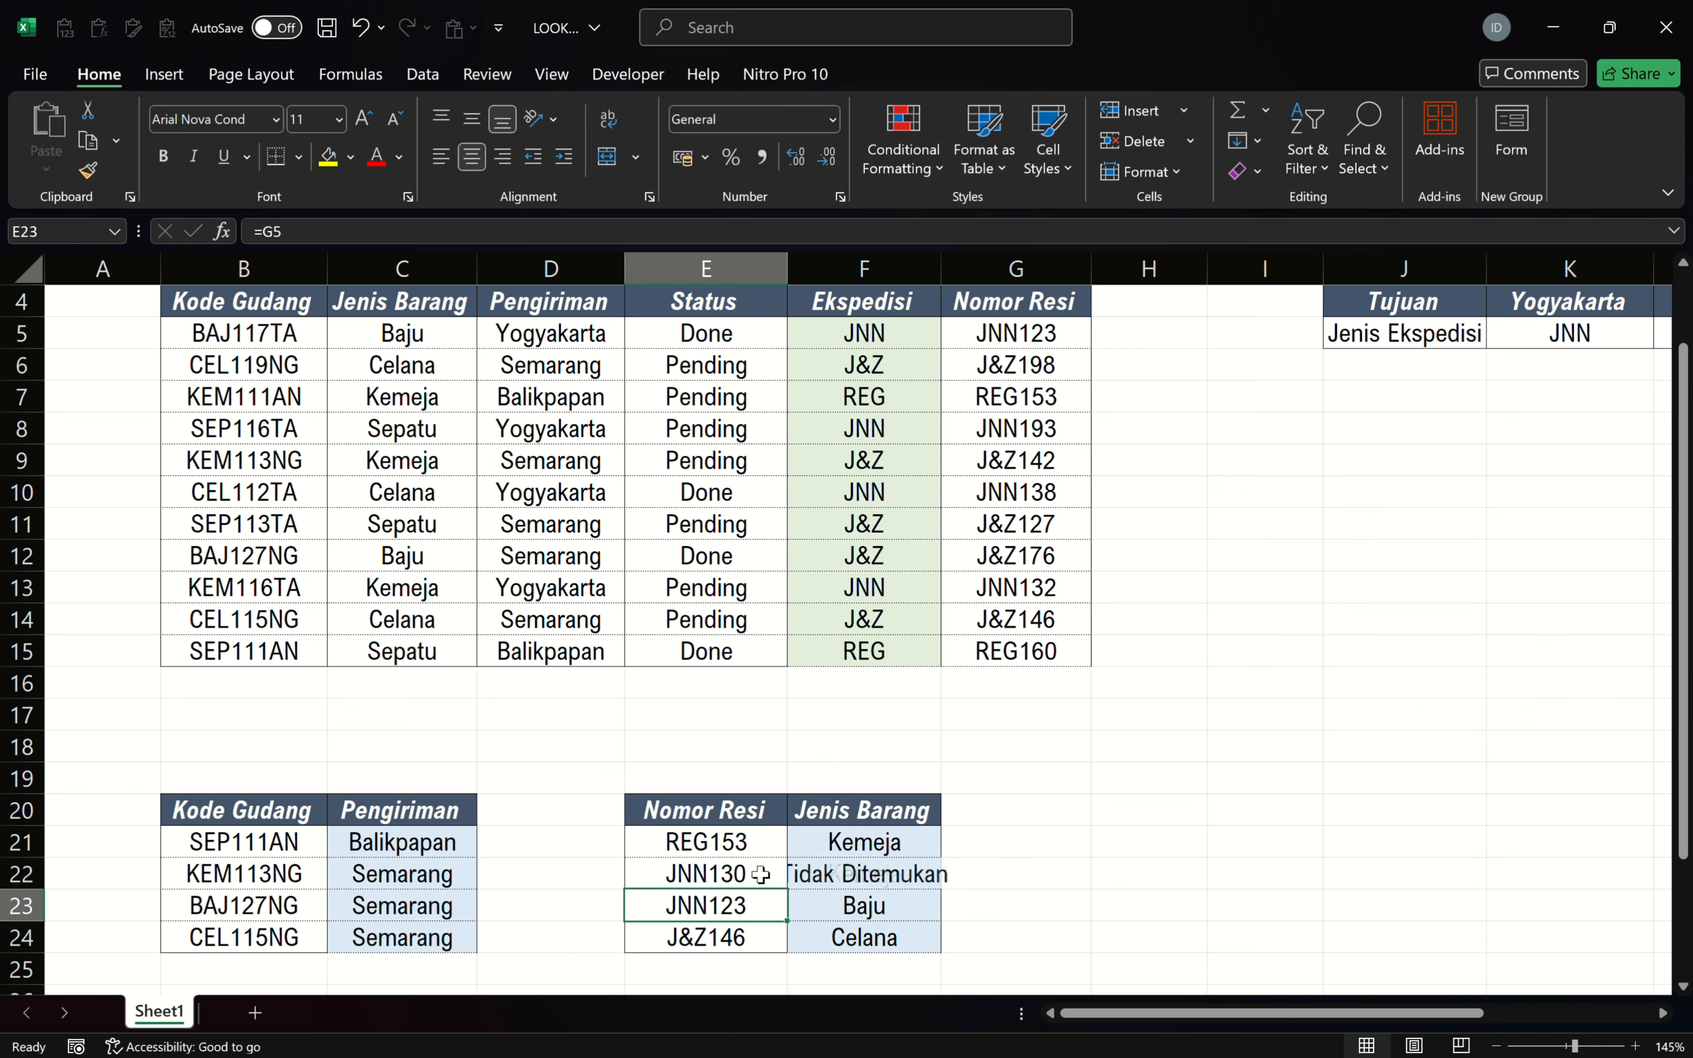
Autofit the width of column F to its contents and compare the Nomor Resi in E22 with the one in G13.
double_click(941, 266)
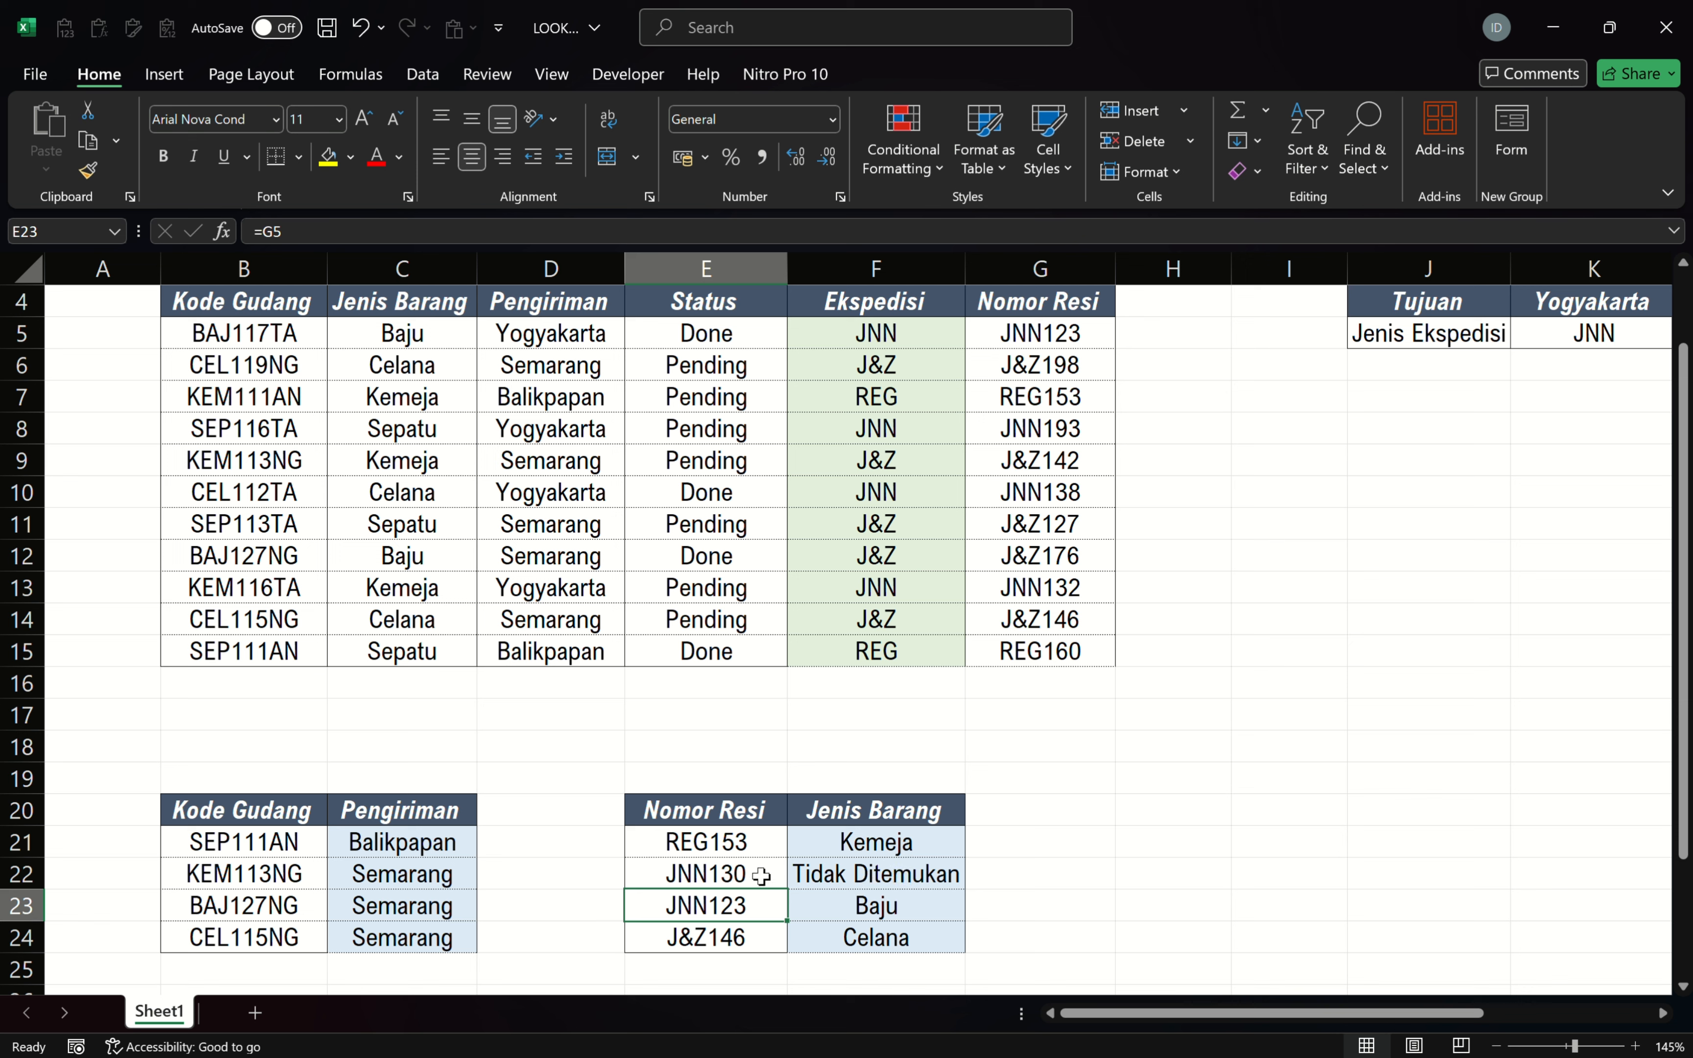
click(731, 876)
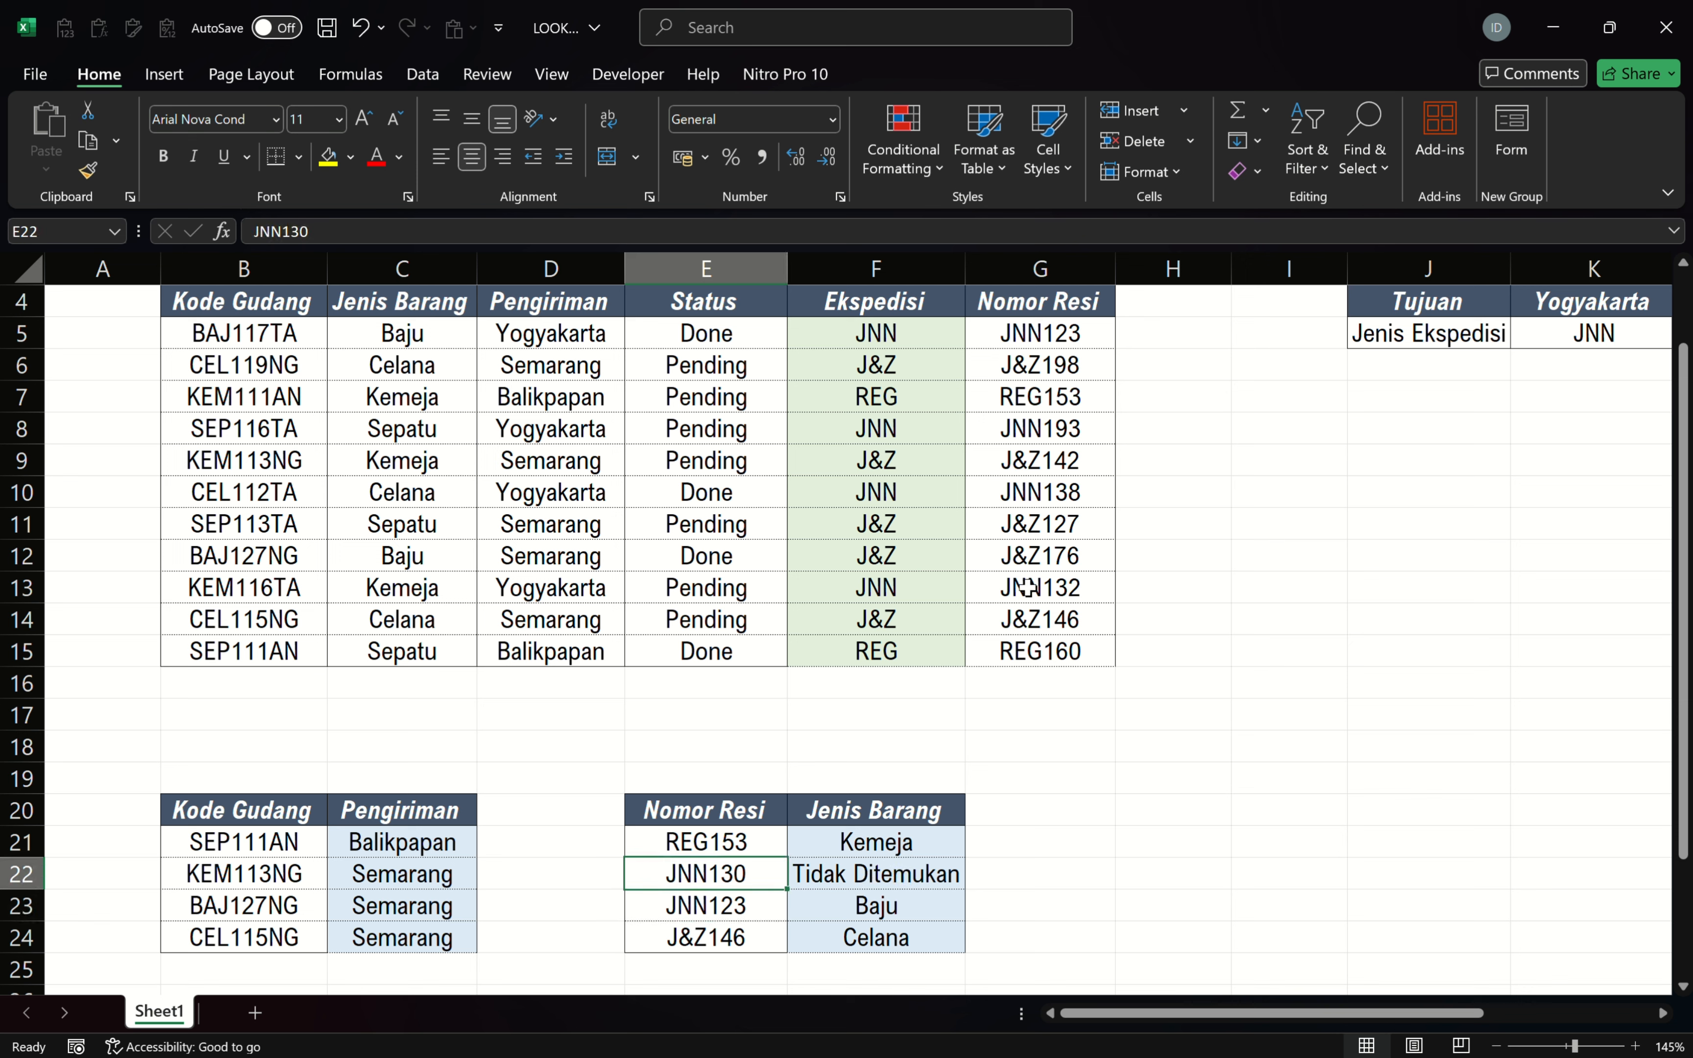
click(1064, 583)
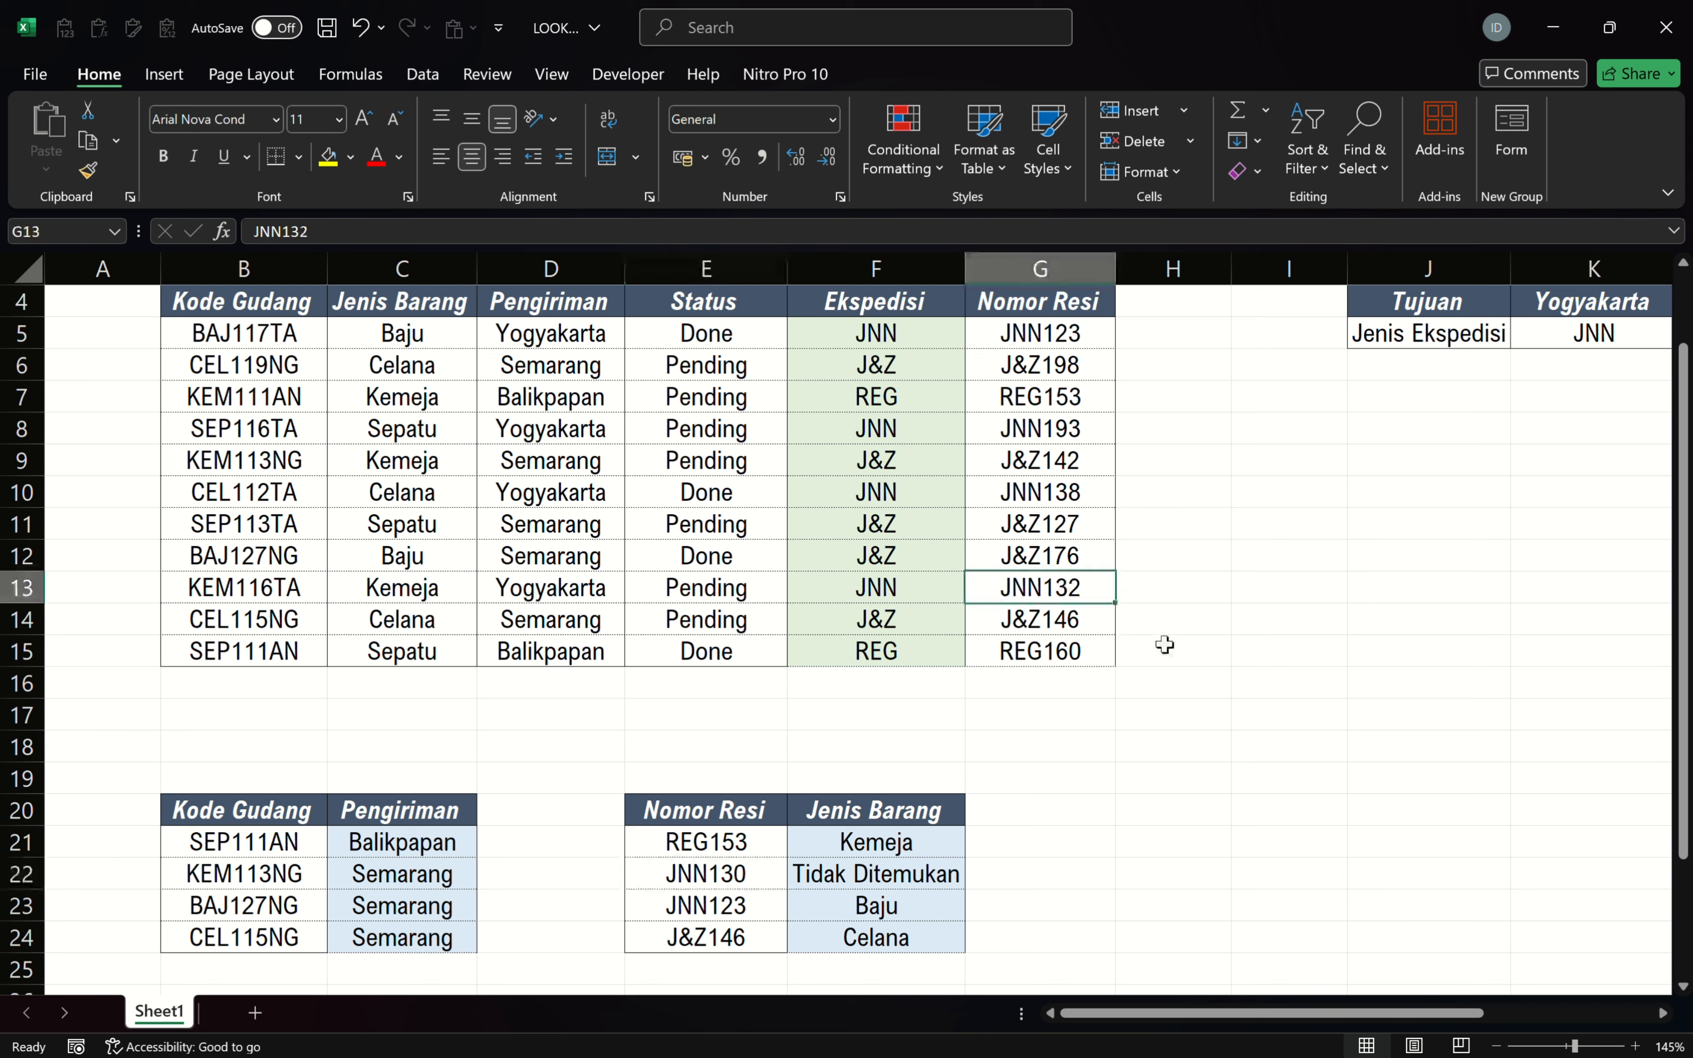
click(729, 867)
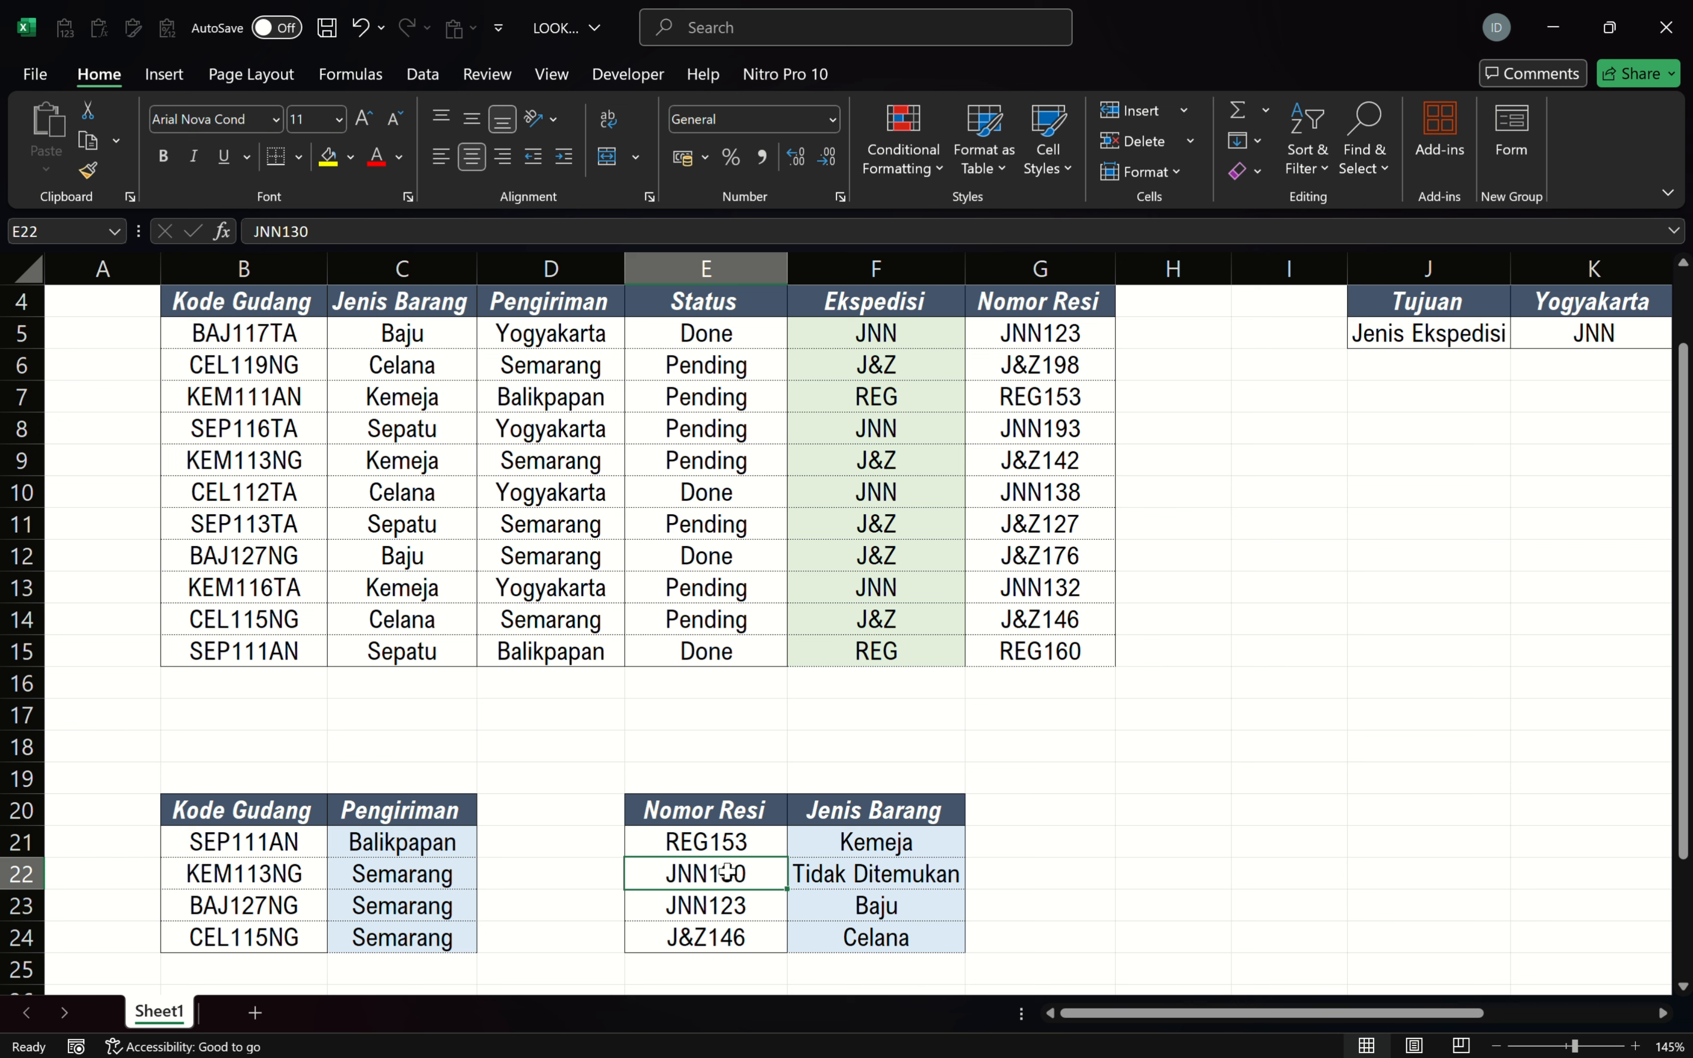
click(875, 690)
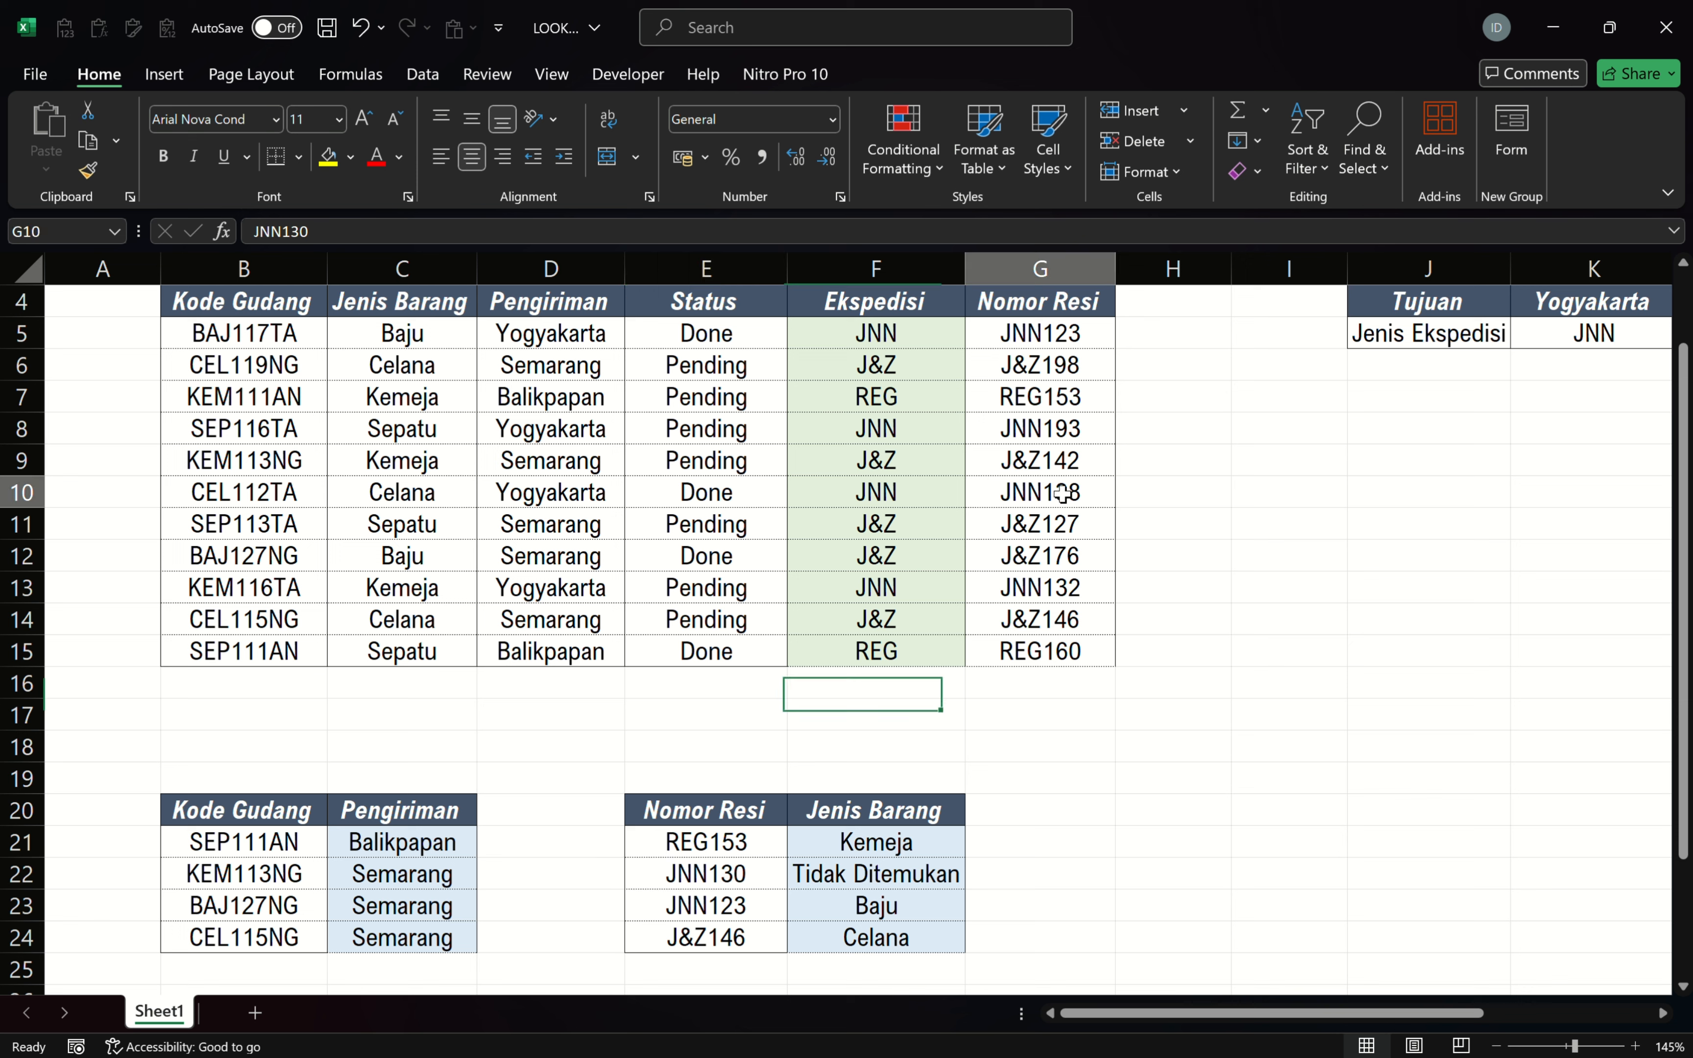
Copy the Nomor Resi from G10 into E22 of the lookup table.
click(1063, 498)
key(ctrl+c)
click(742, 869)
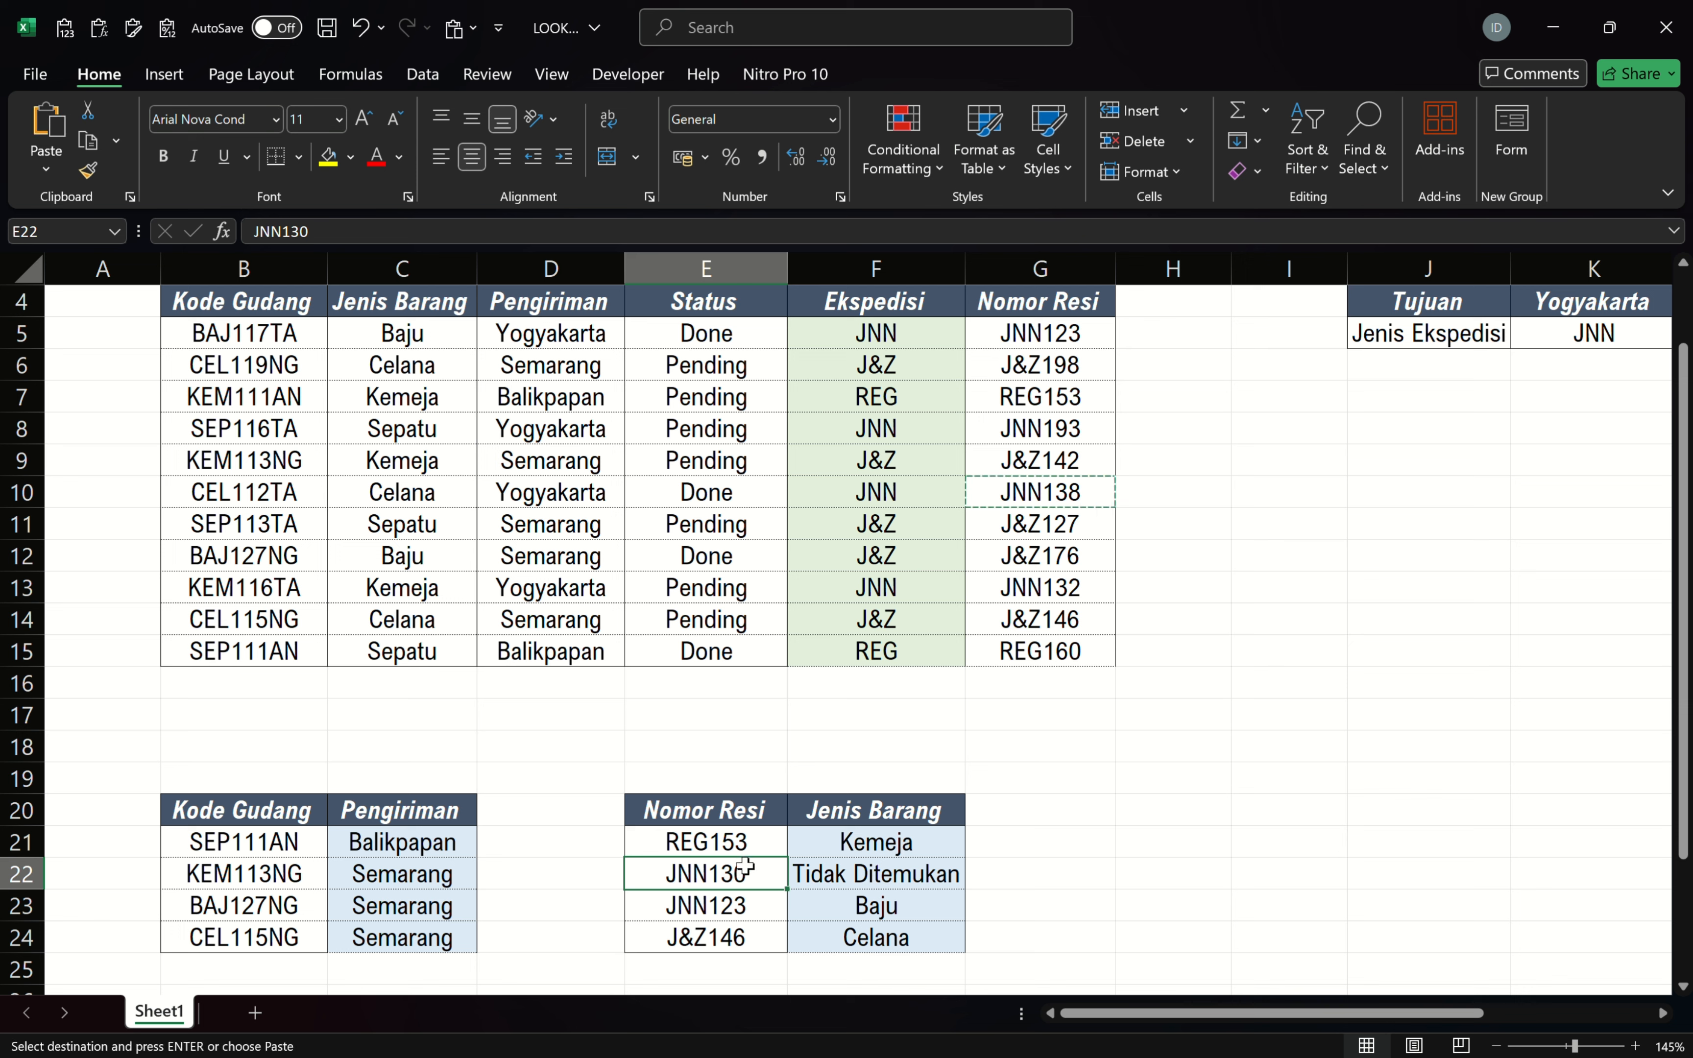
key(ctrl+v)
key(Escape)
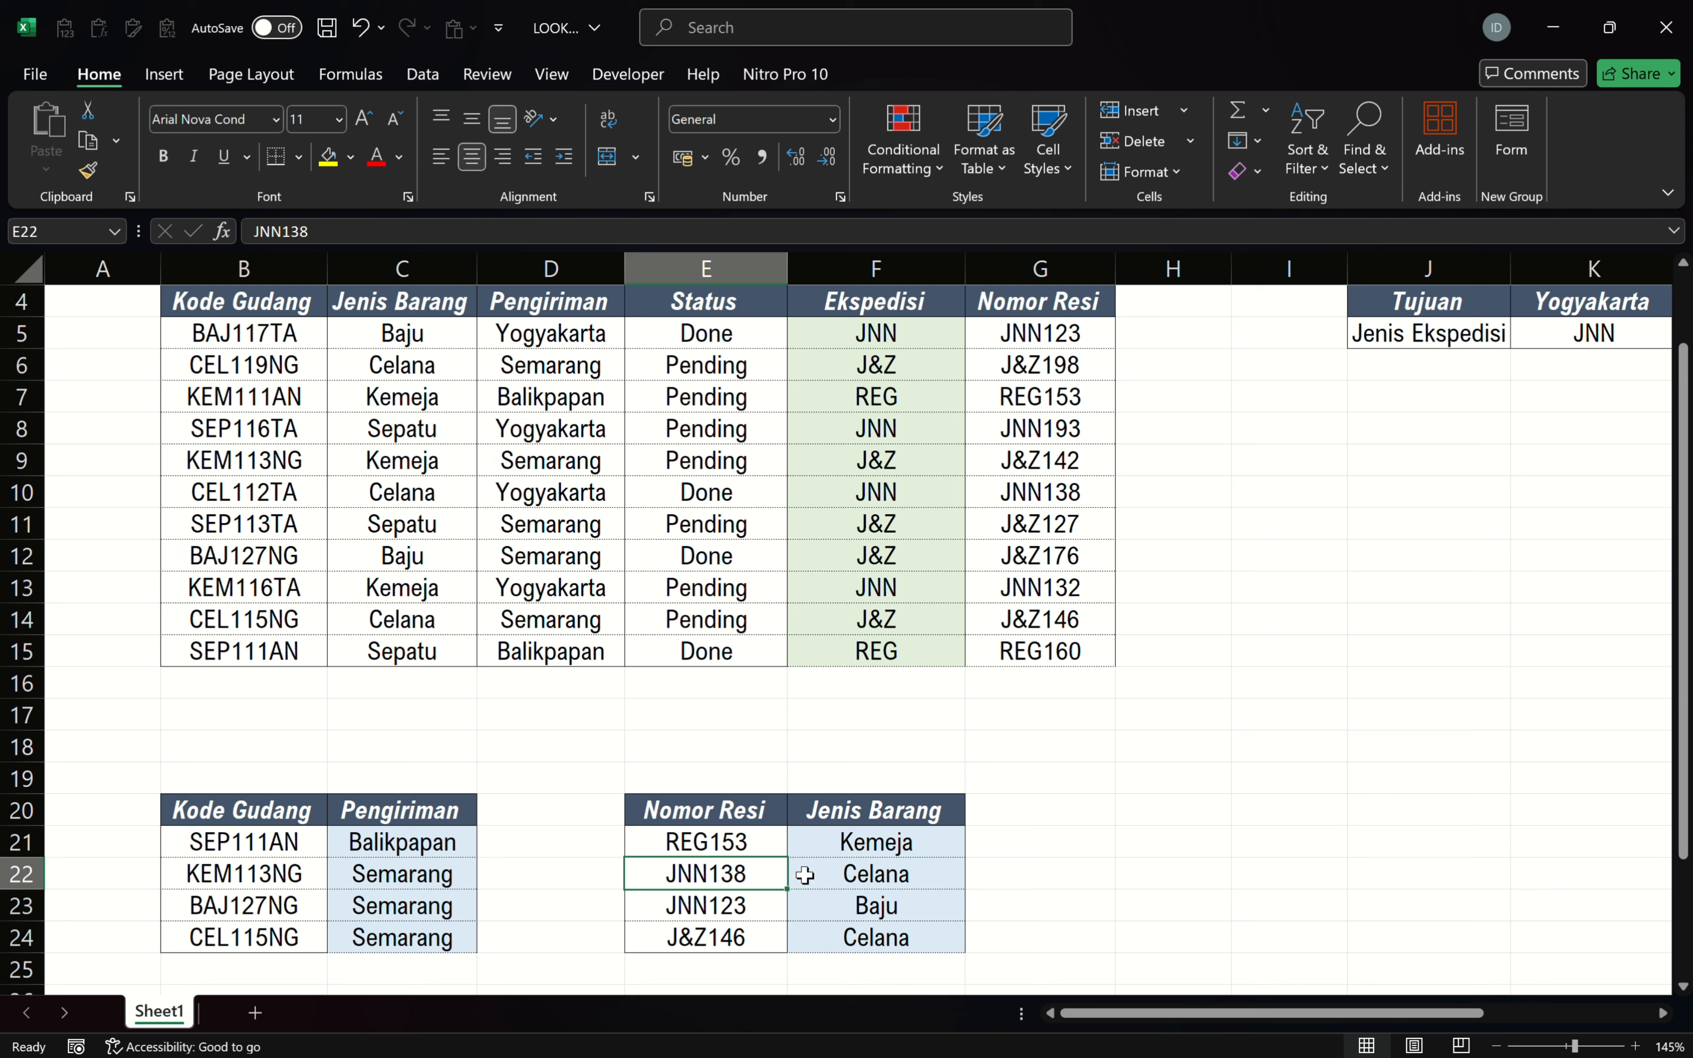
Change the not-found text of the XLOOKUP formula in F22 to "Ga ada brouuu".
double_click(879, 878)
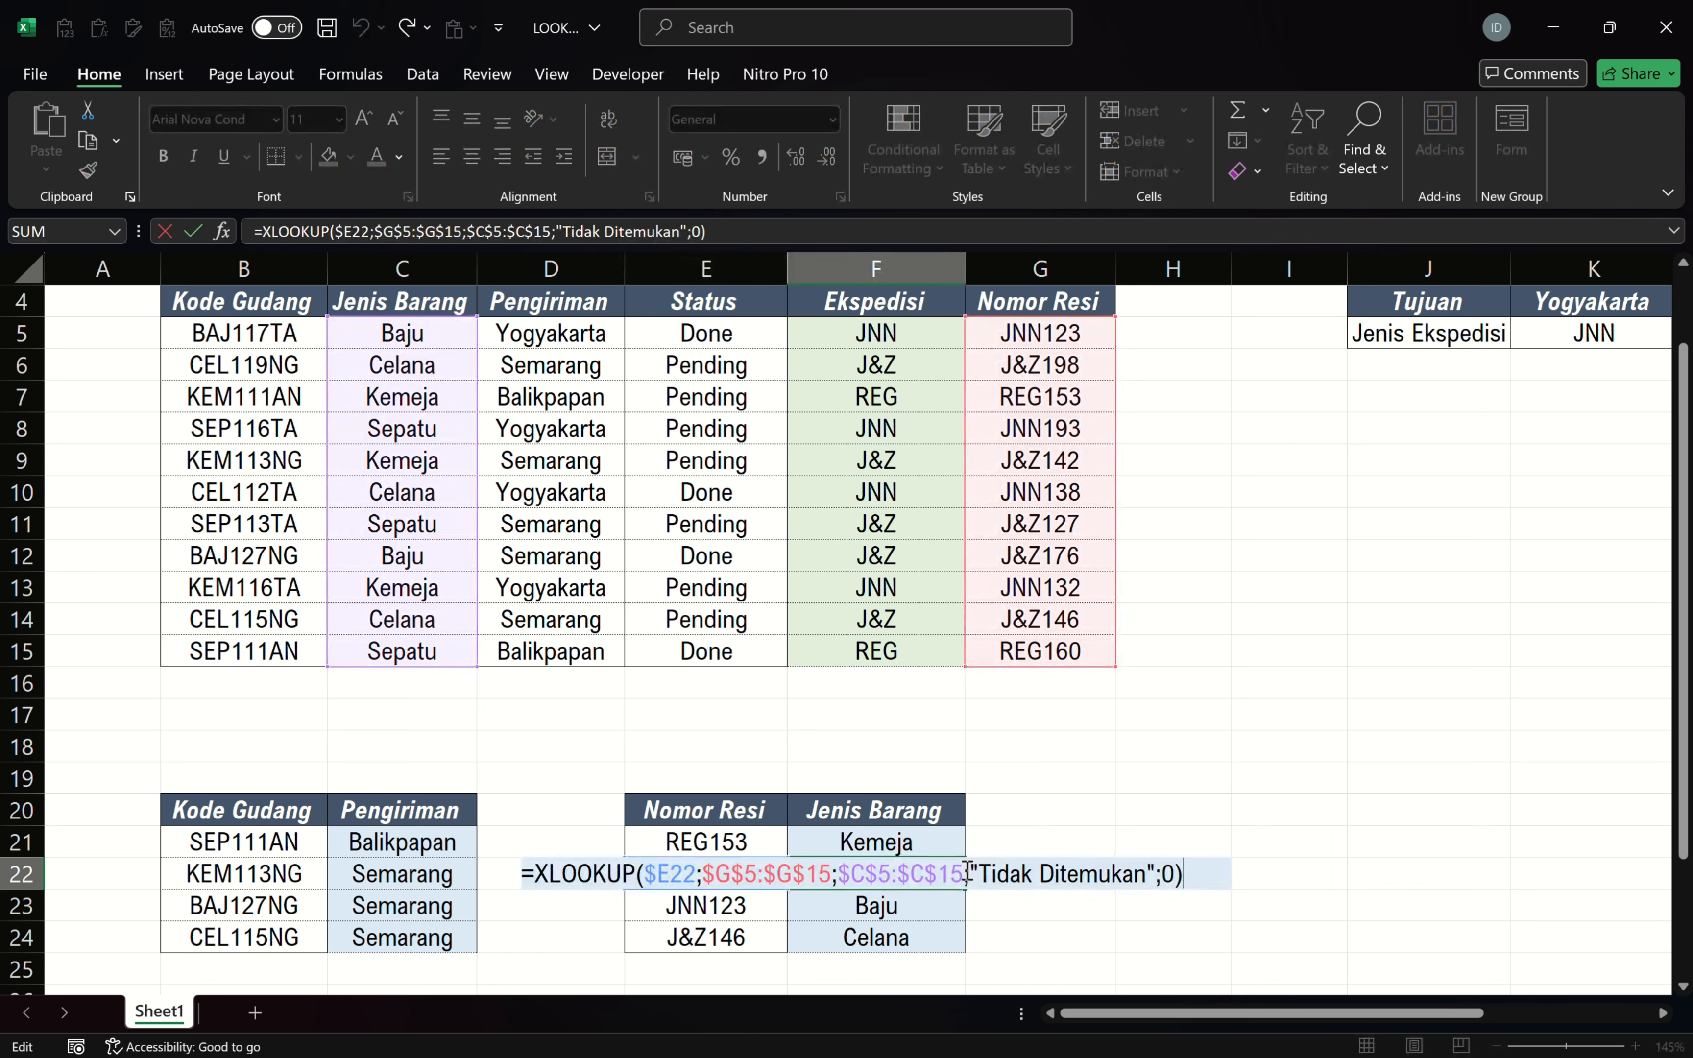
drag(983, 877, 1146, 903)
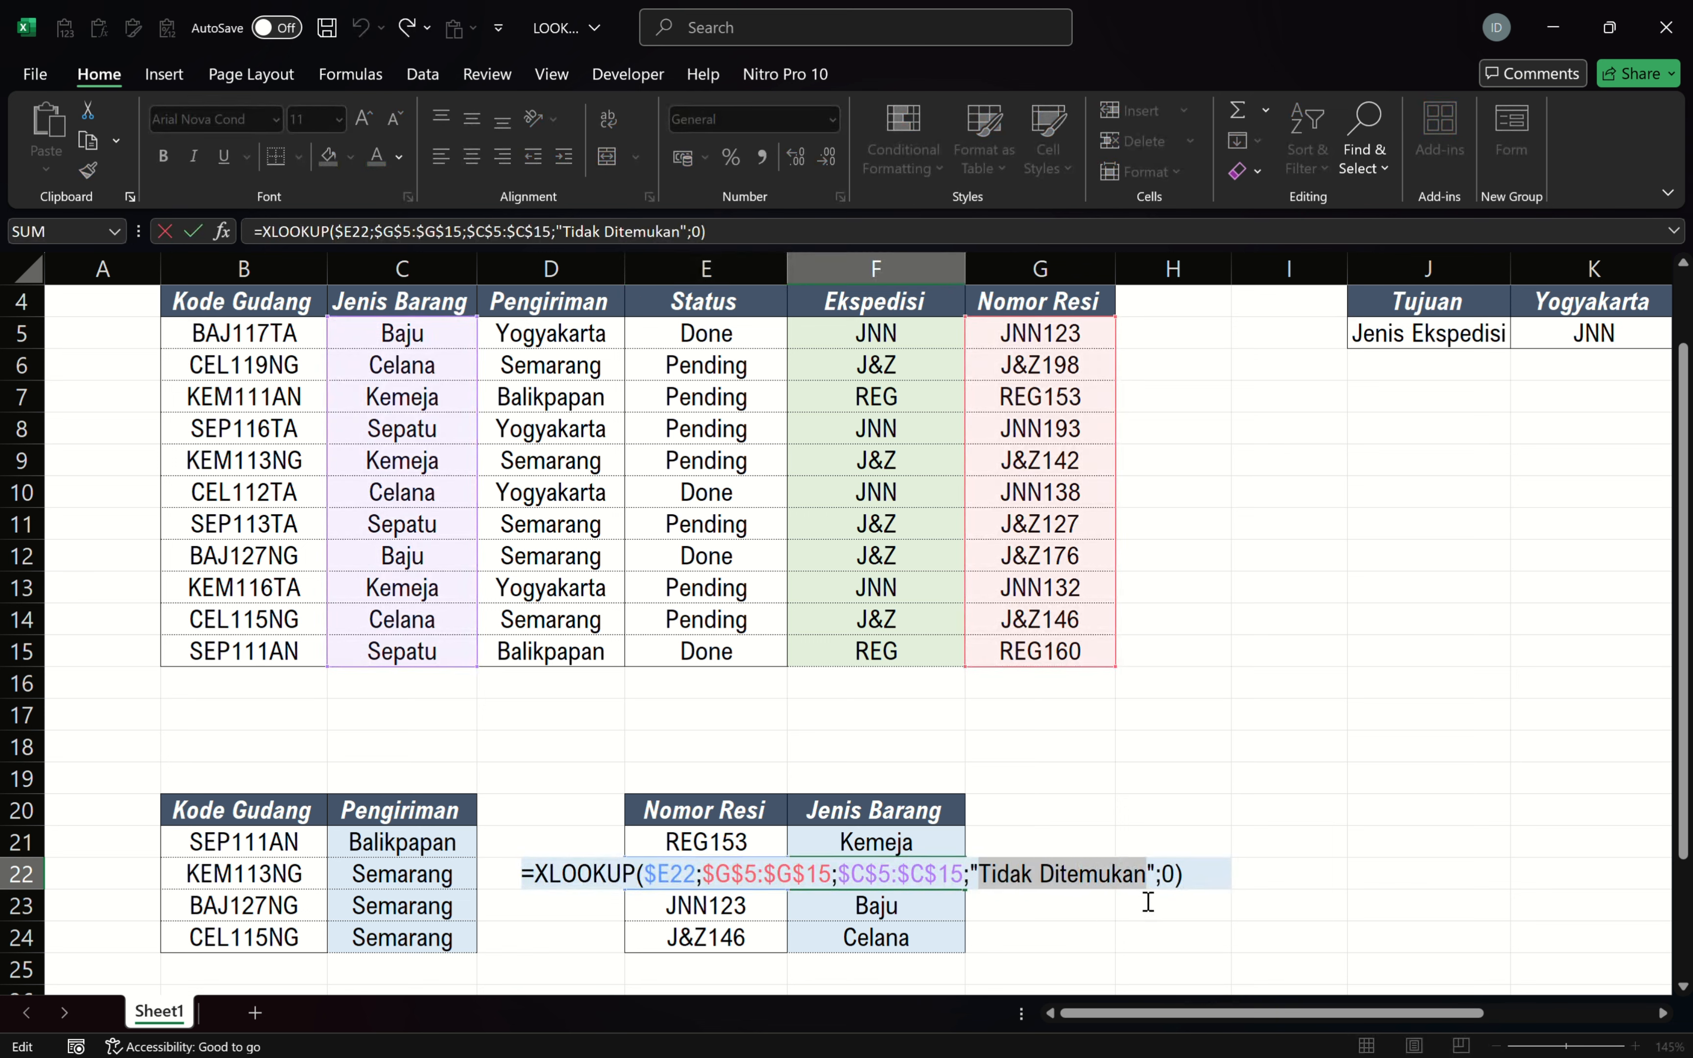
text(Ga ada brouu)
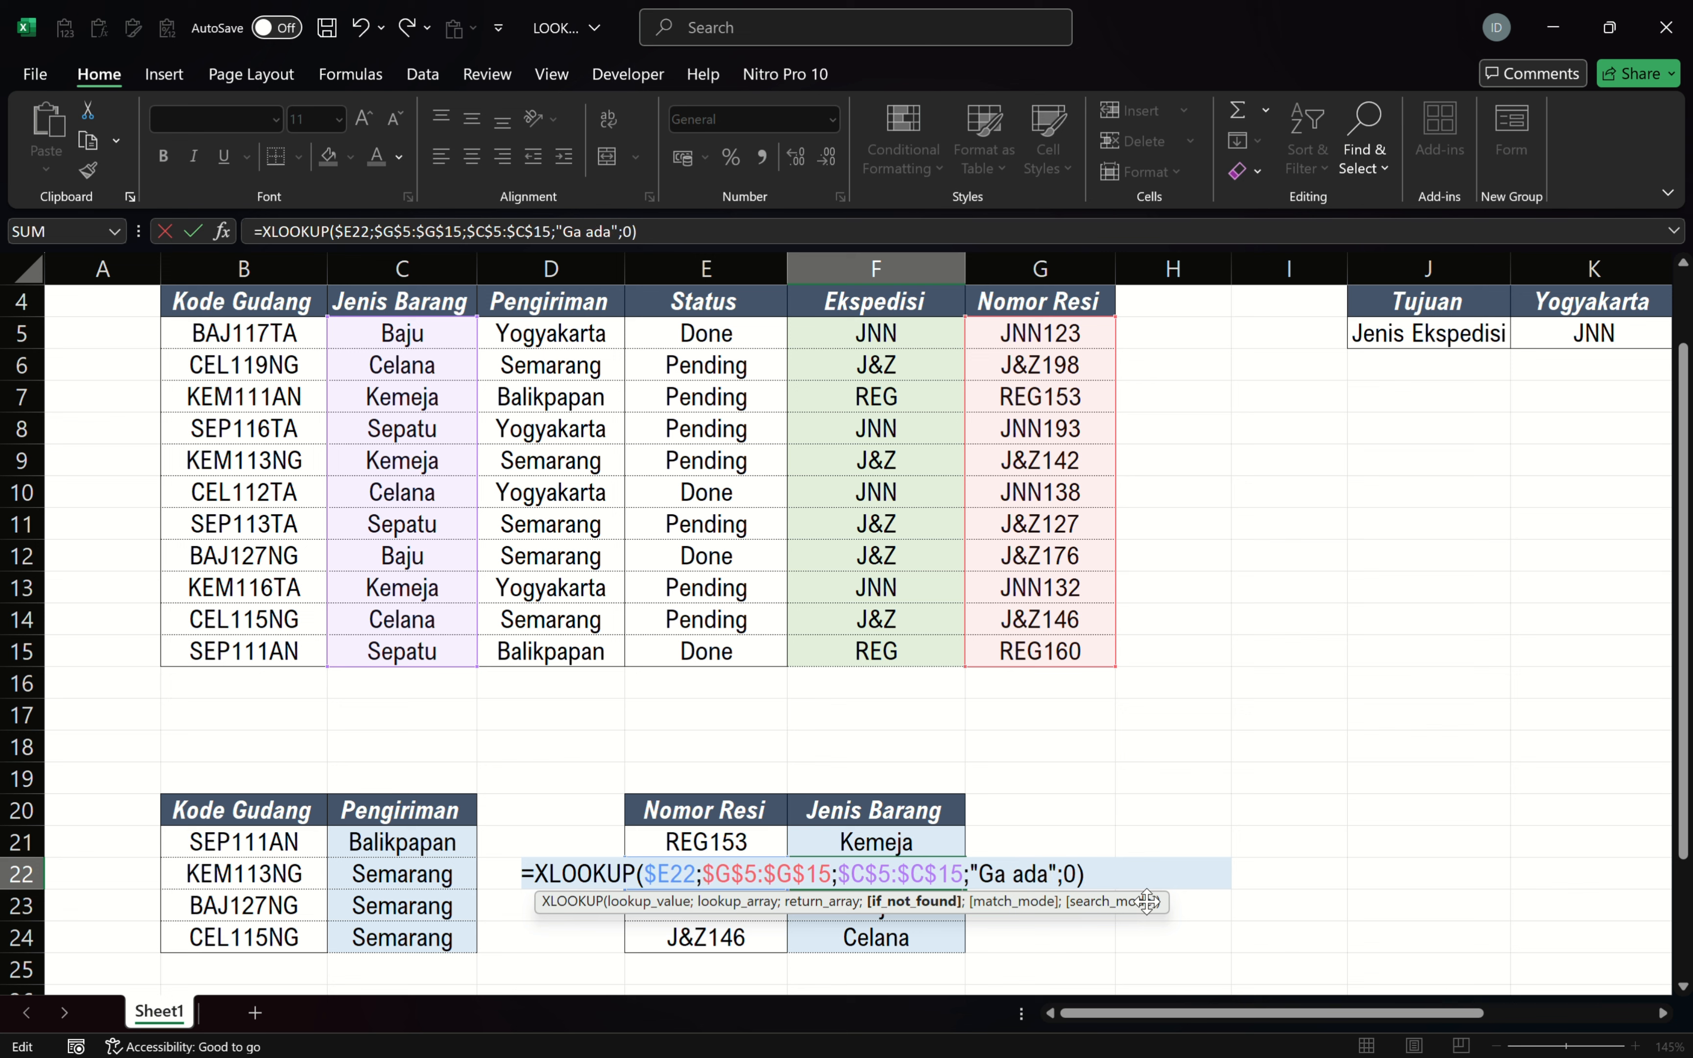
text(u)
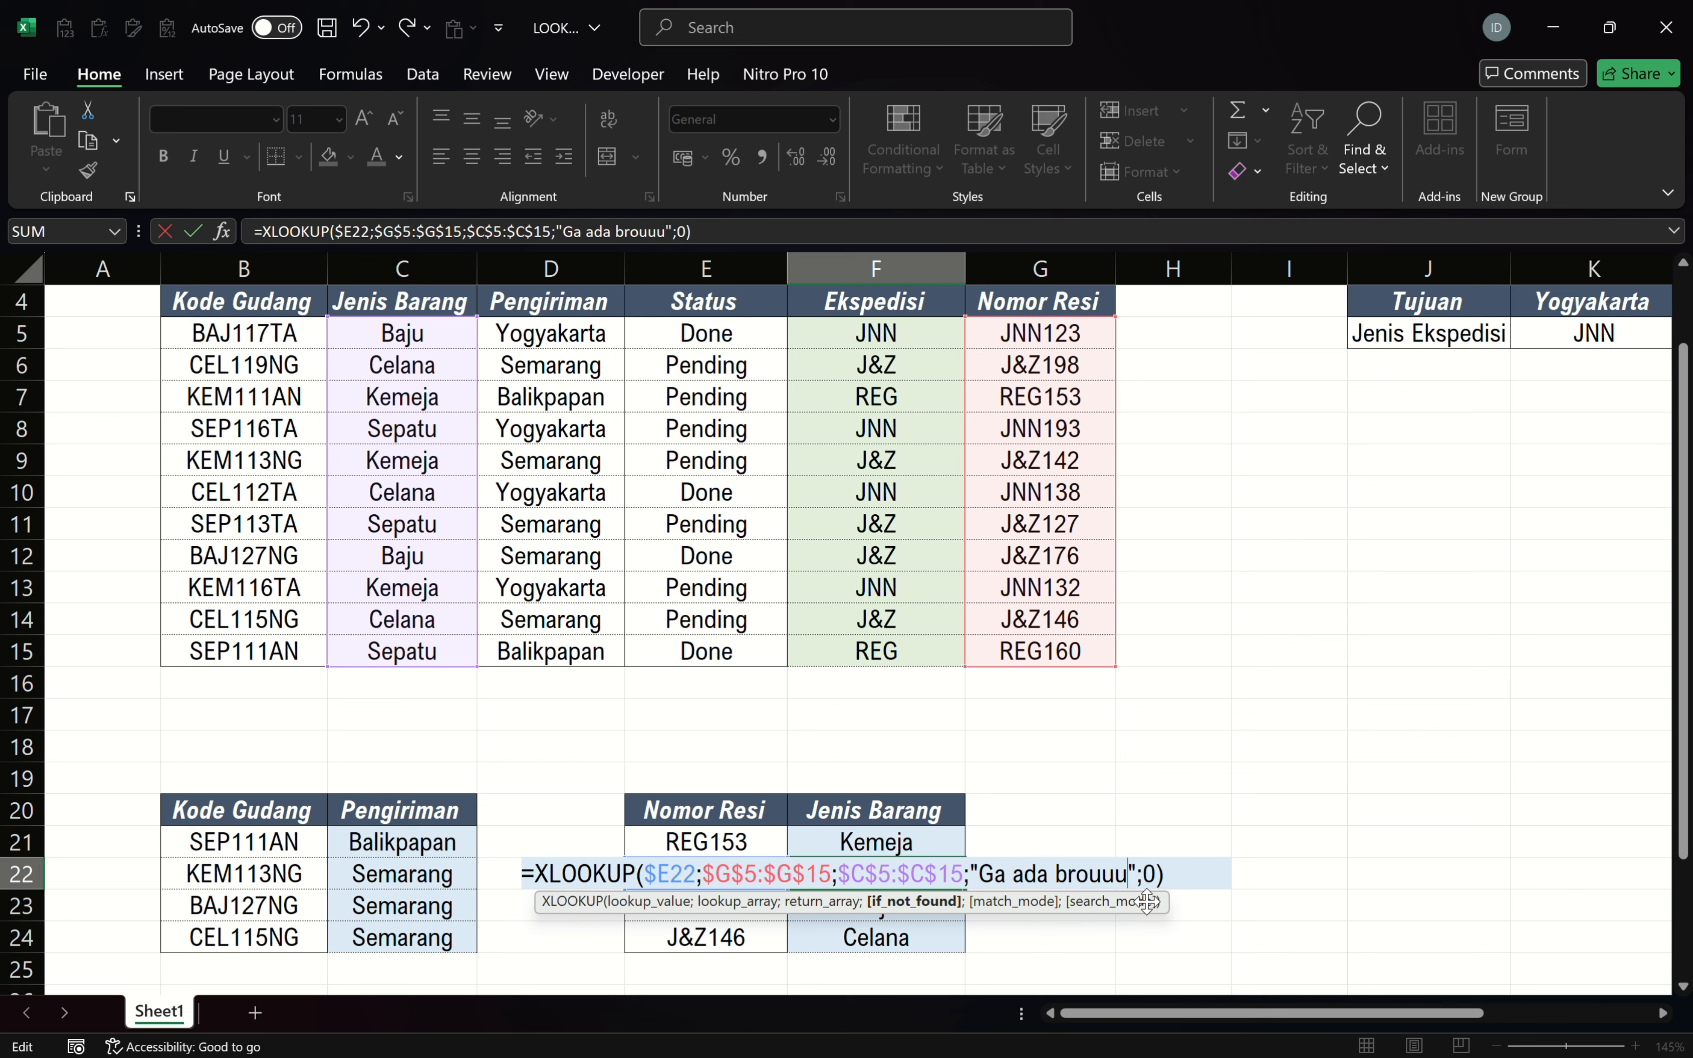
key(Return)
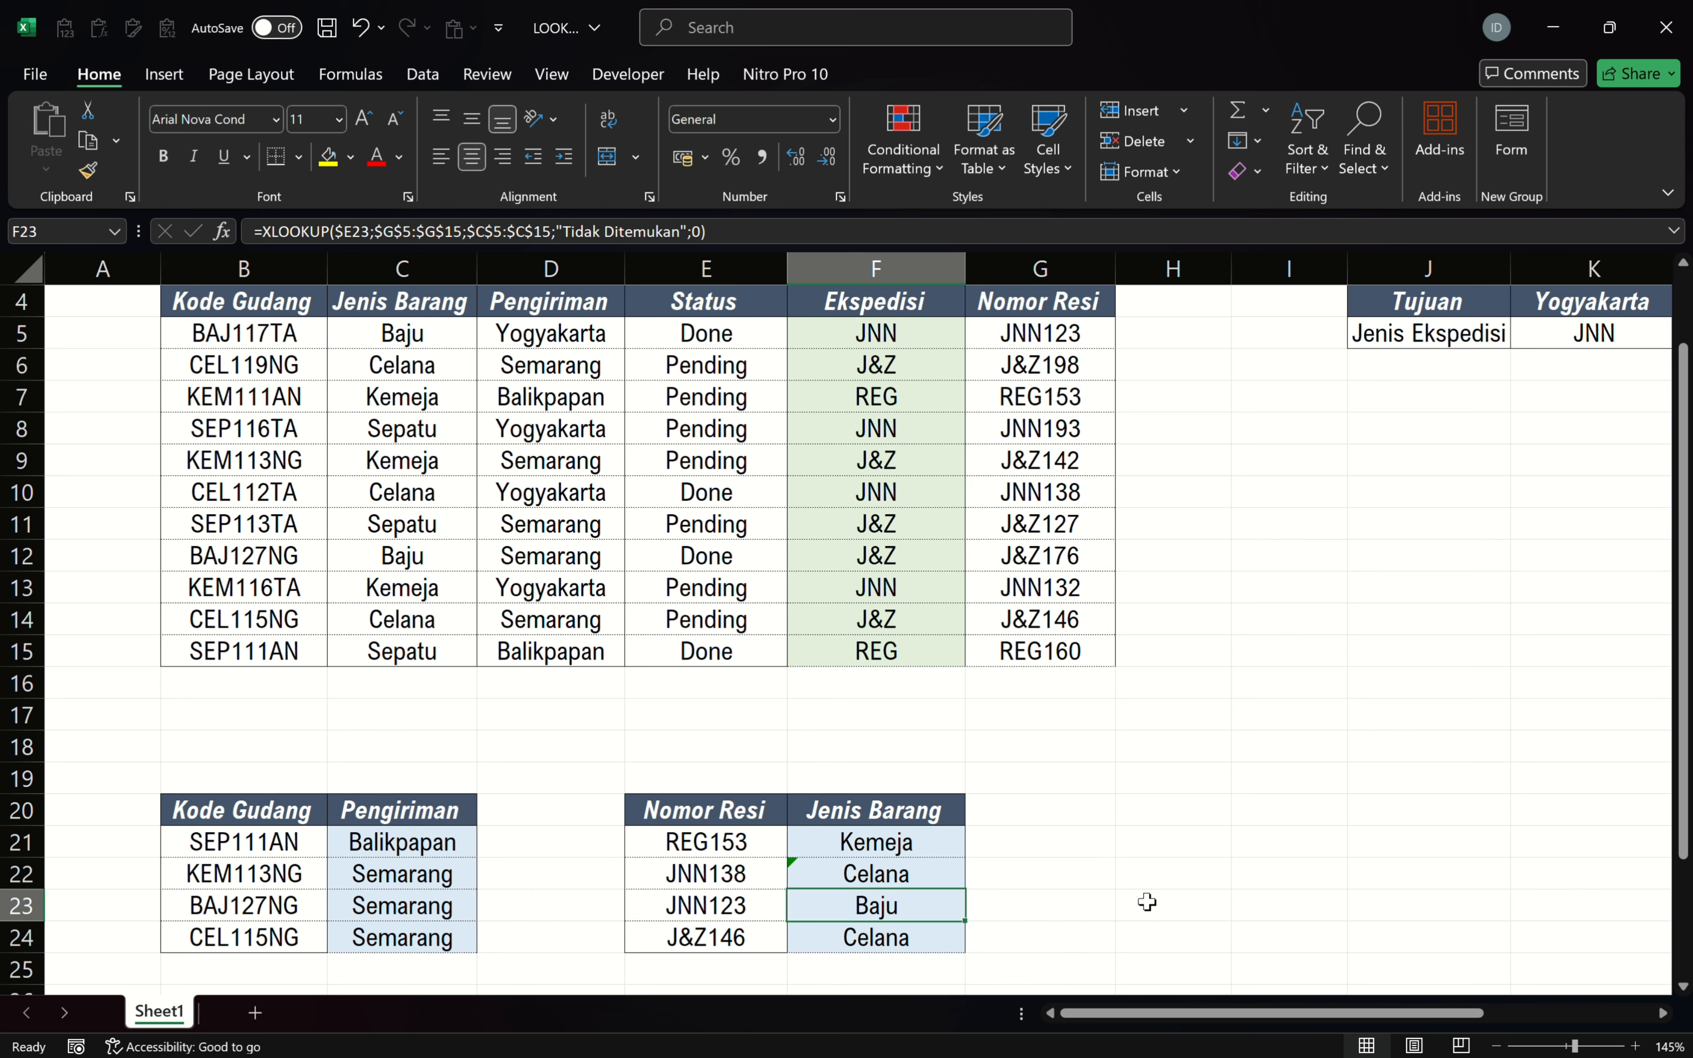
Change the Nomor Resi in E22 to JNN139 and check the XLOOKUP result in F22.
click(745, 875)
key(F2)
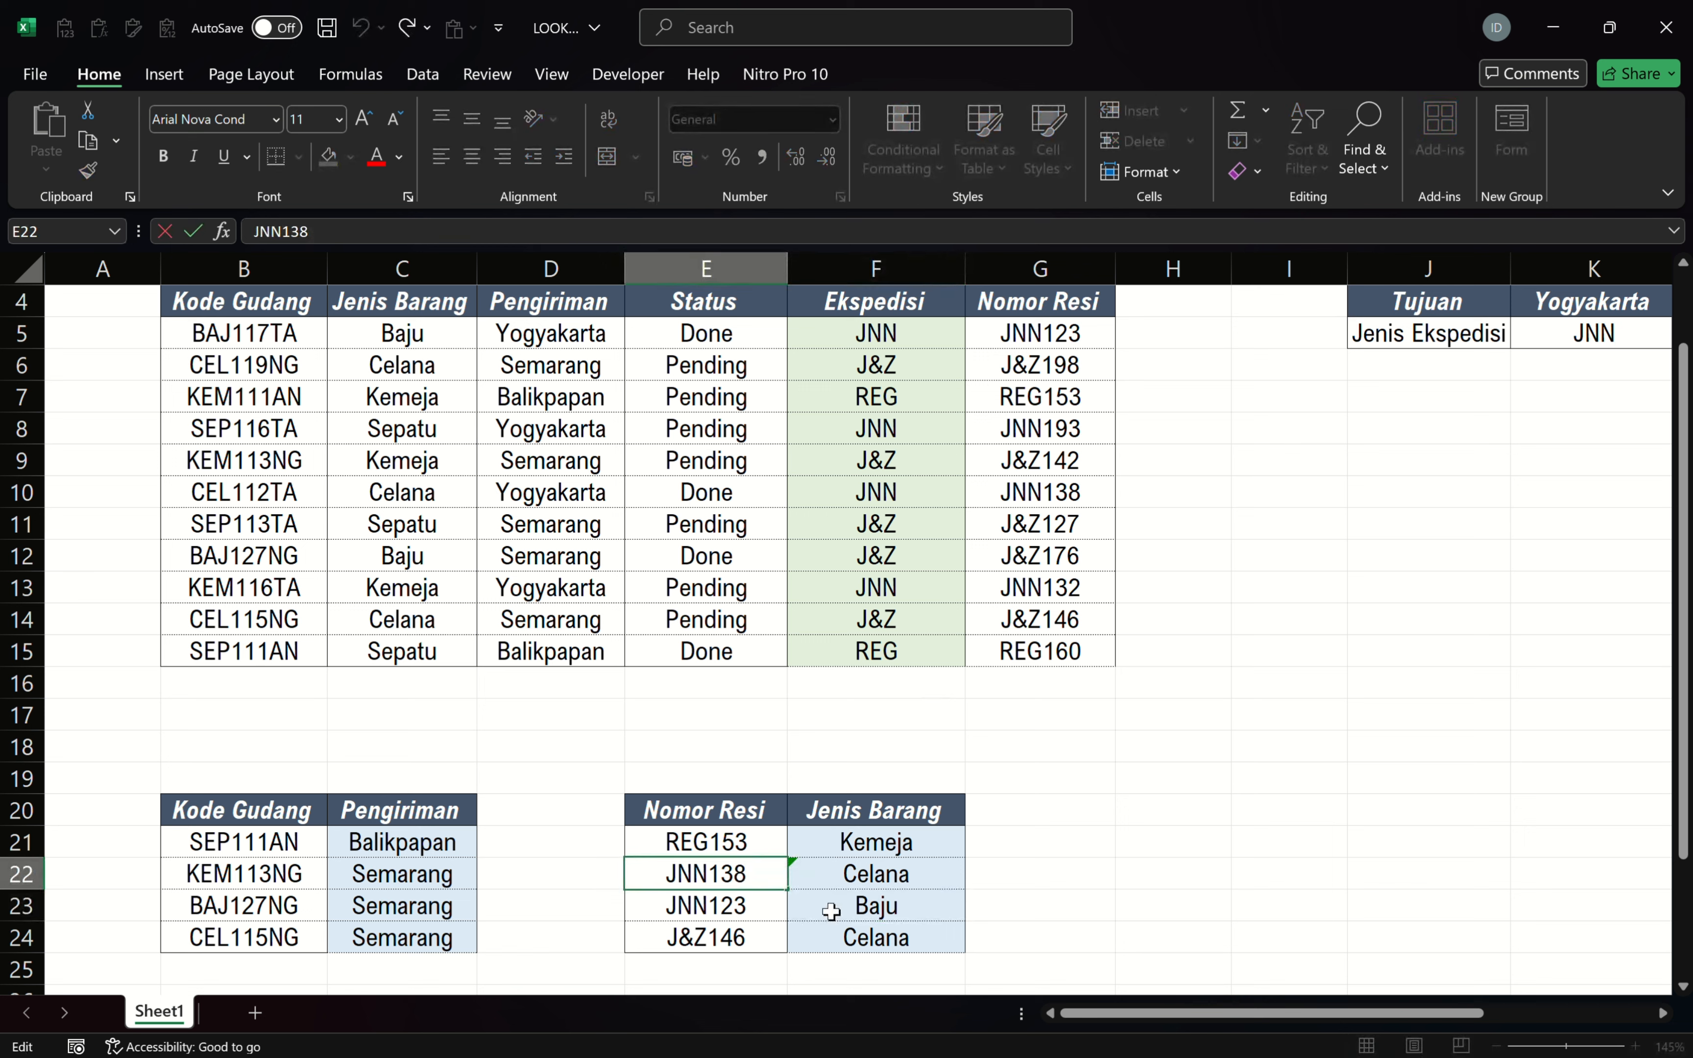
key(BackSpace)
text(9)
key(Return)
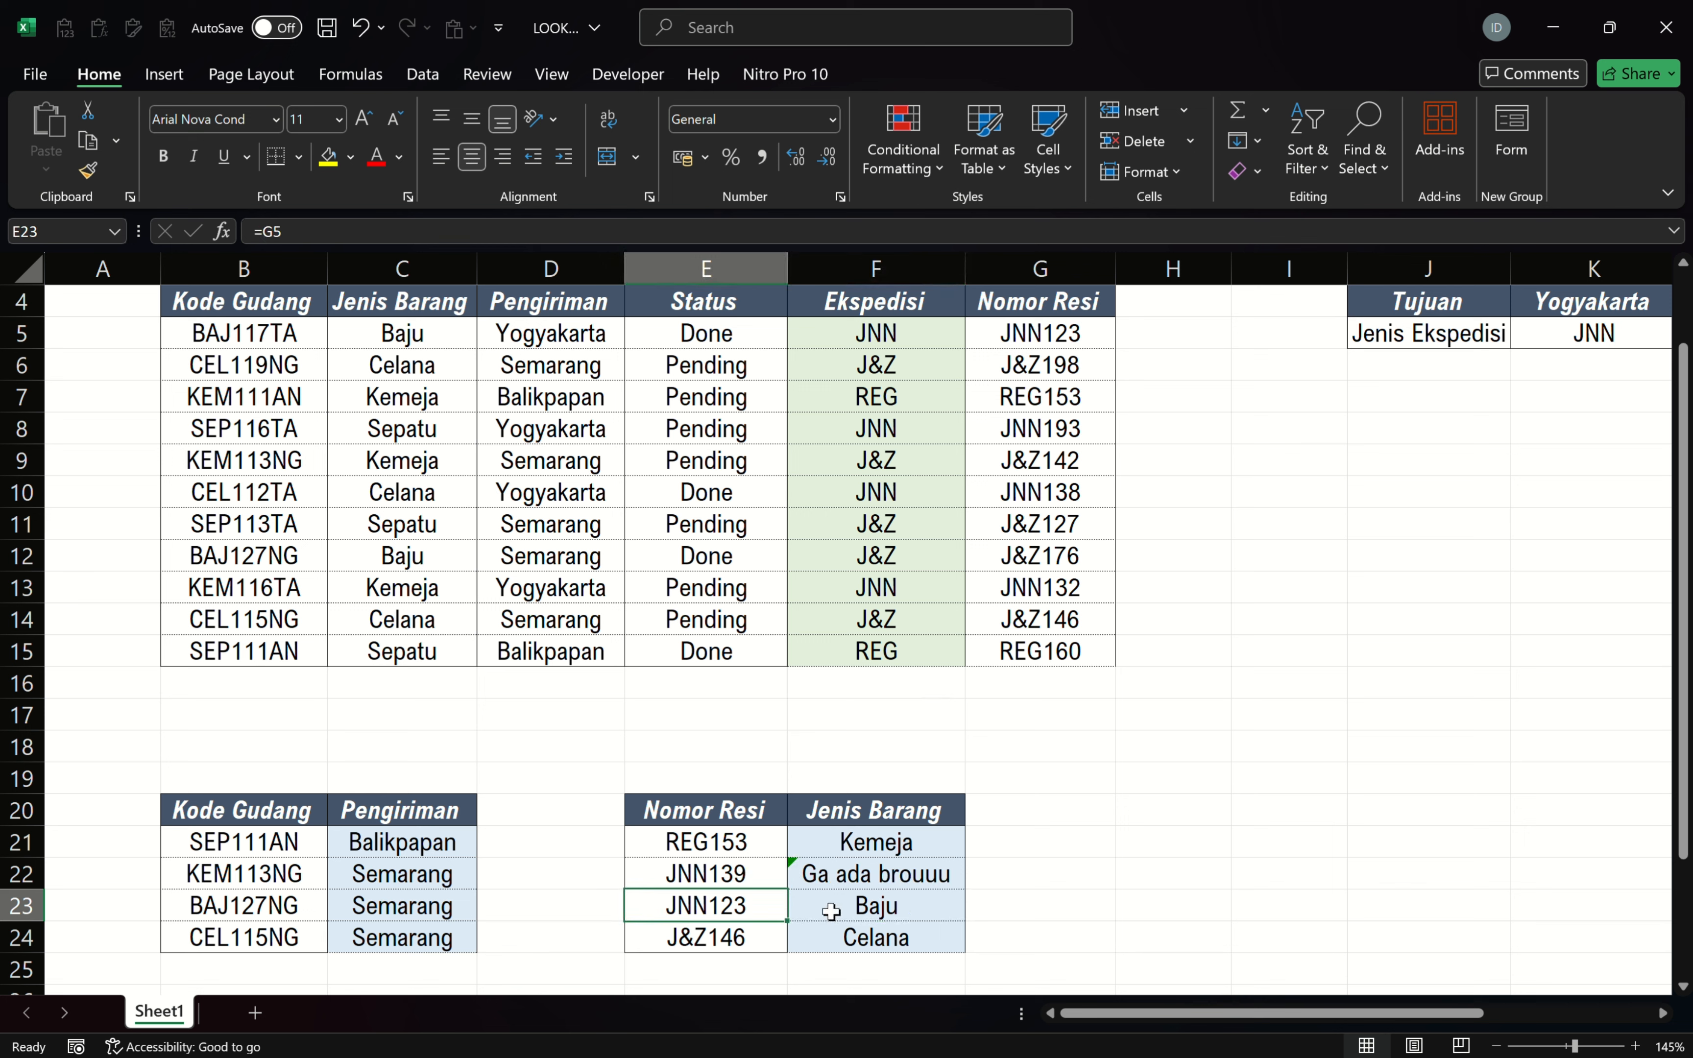
click(866, 868)
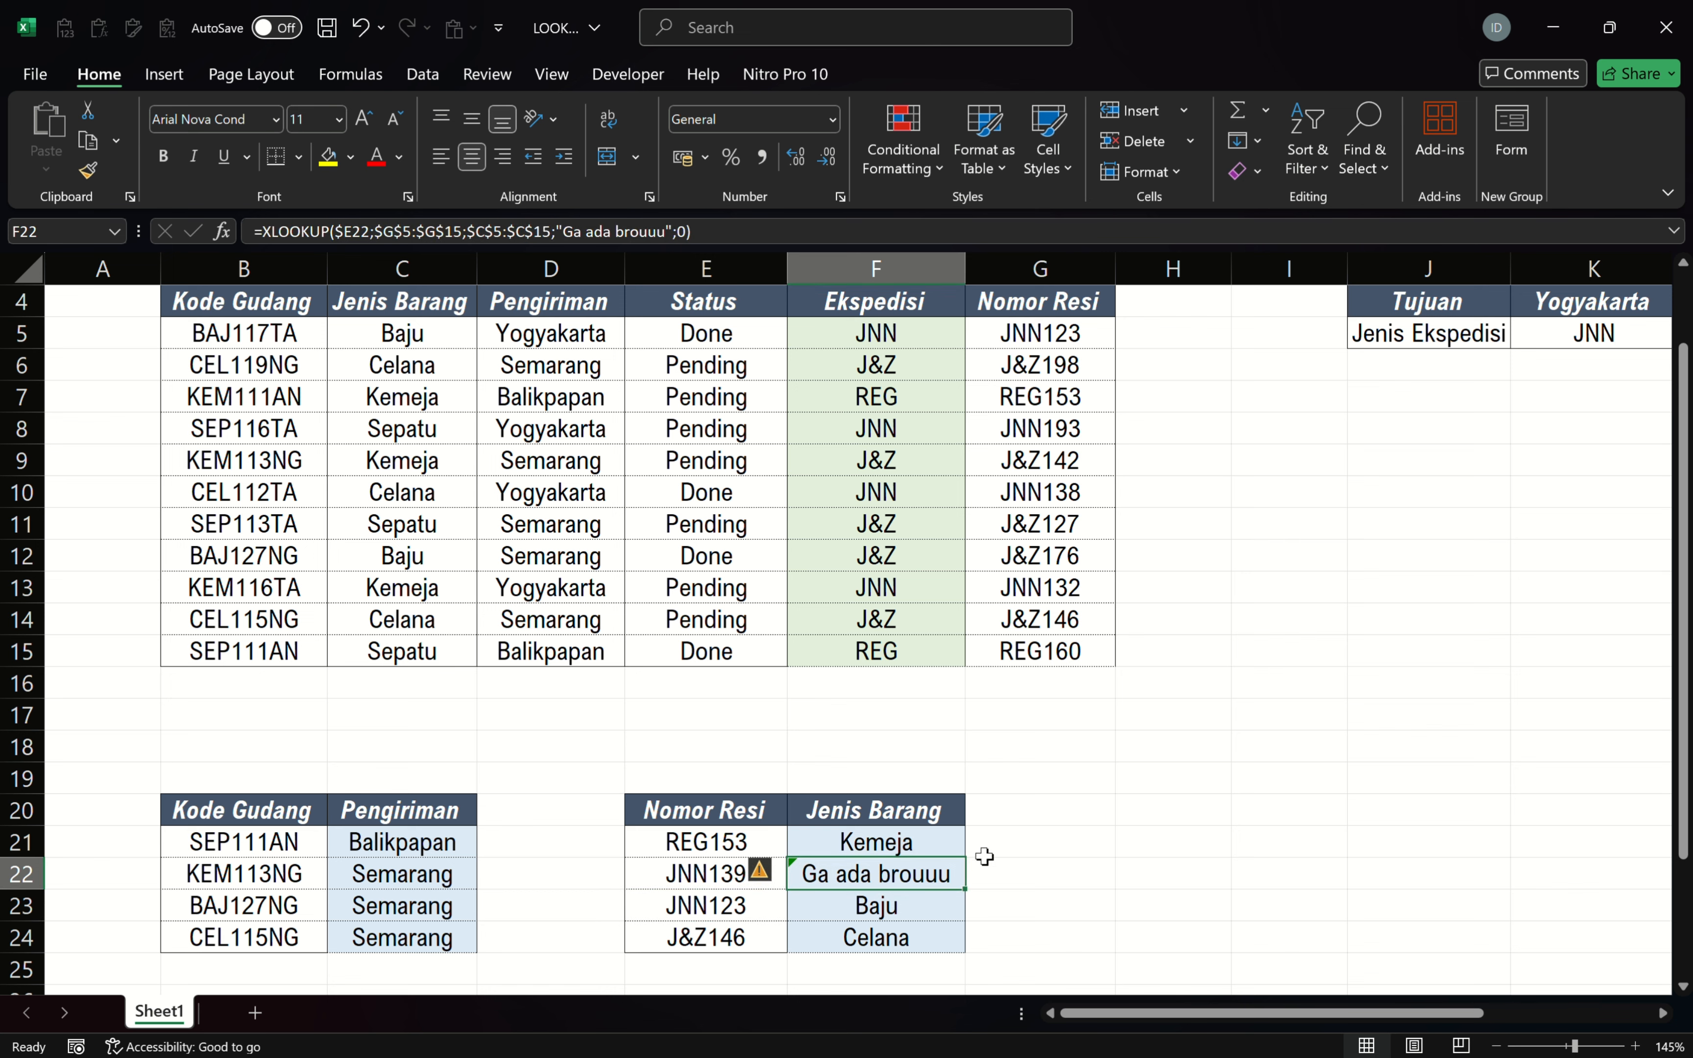
Examine the not-found text argument of the XLOOKUP formula in F22 and leave the formula as it is.
scroll(983, 861, down, 1)
key(F2)
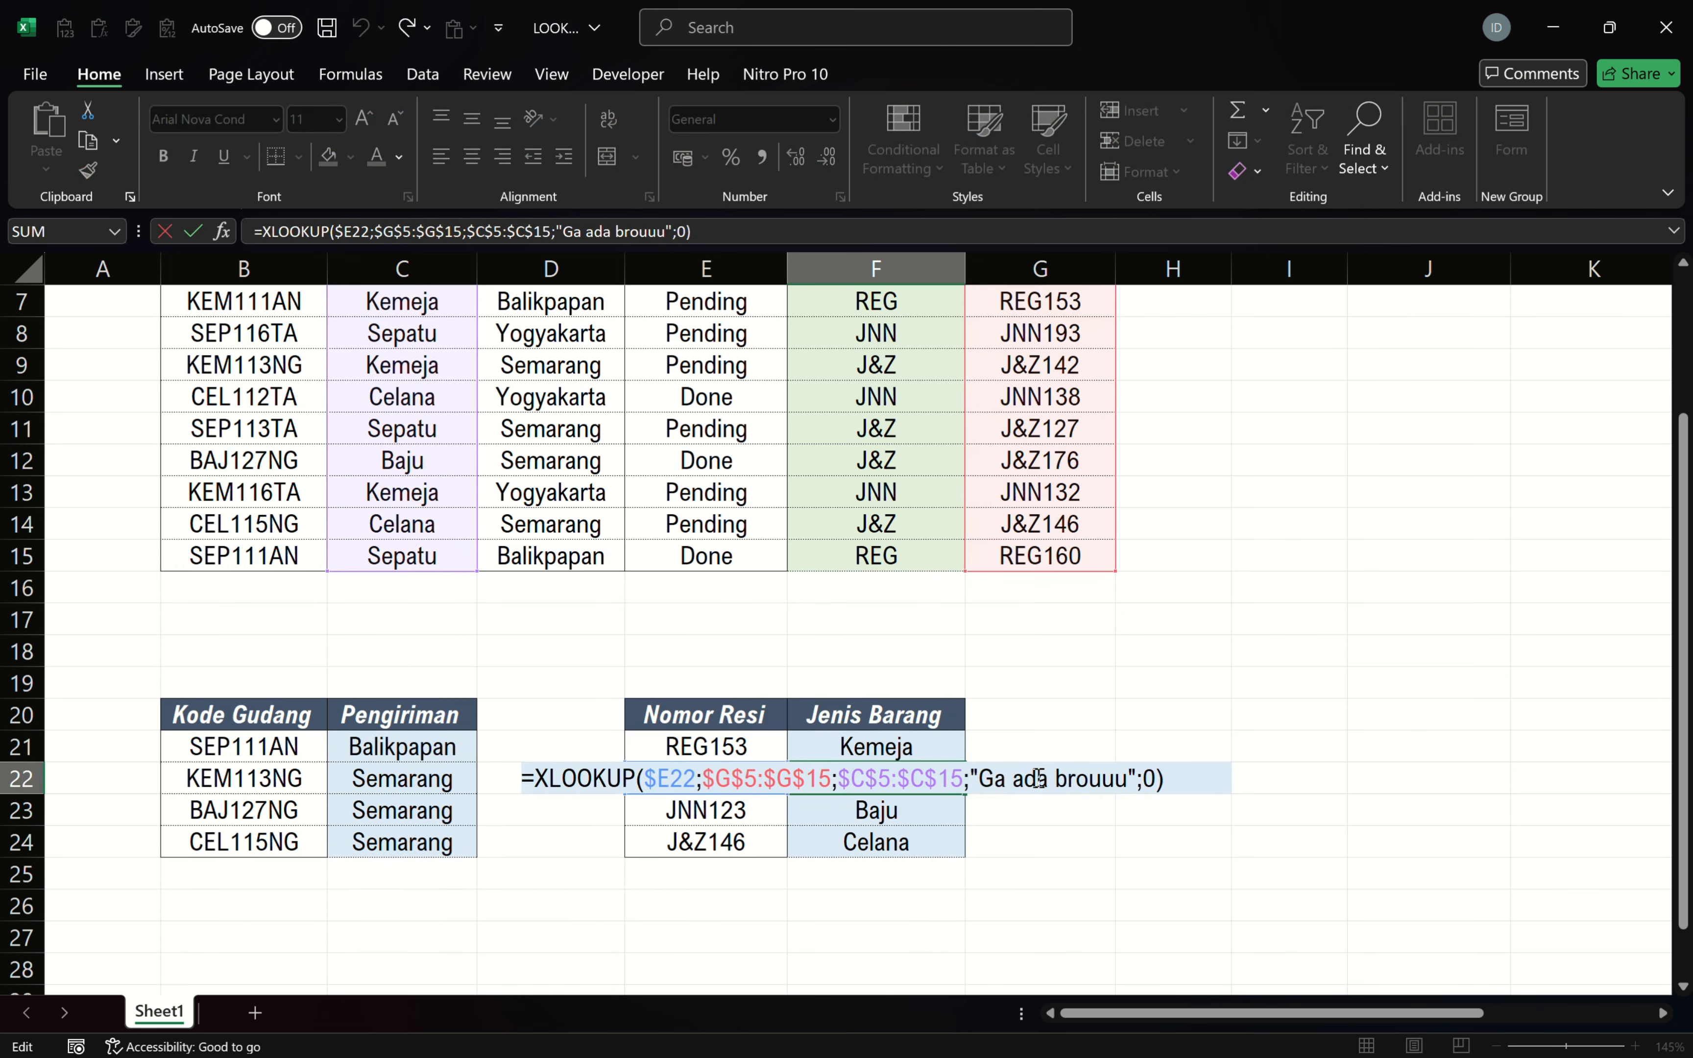
drag(979, 777, 1129, 805)
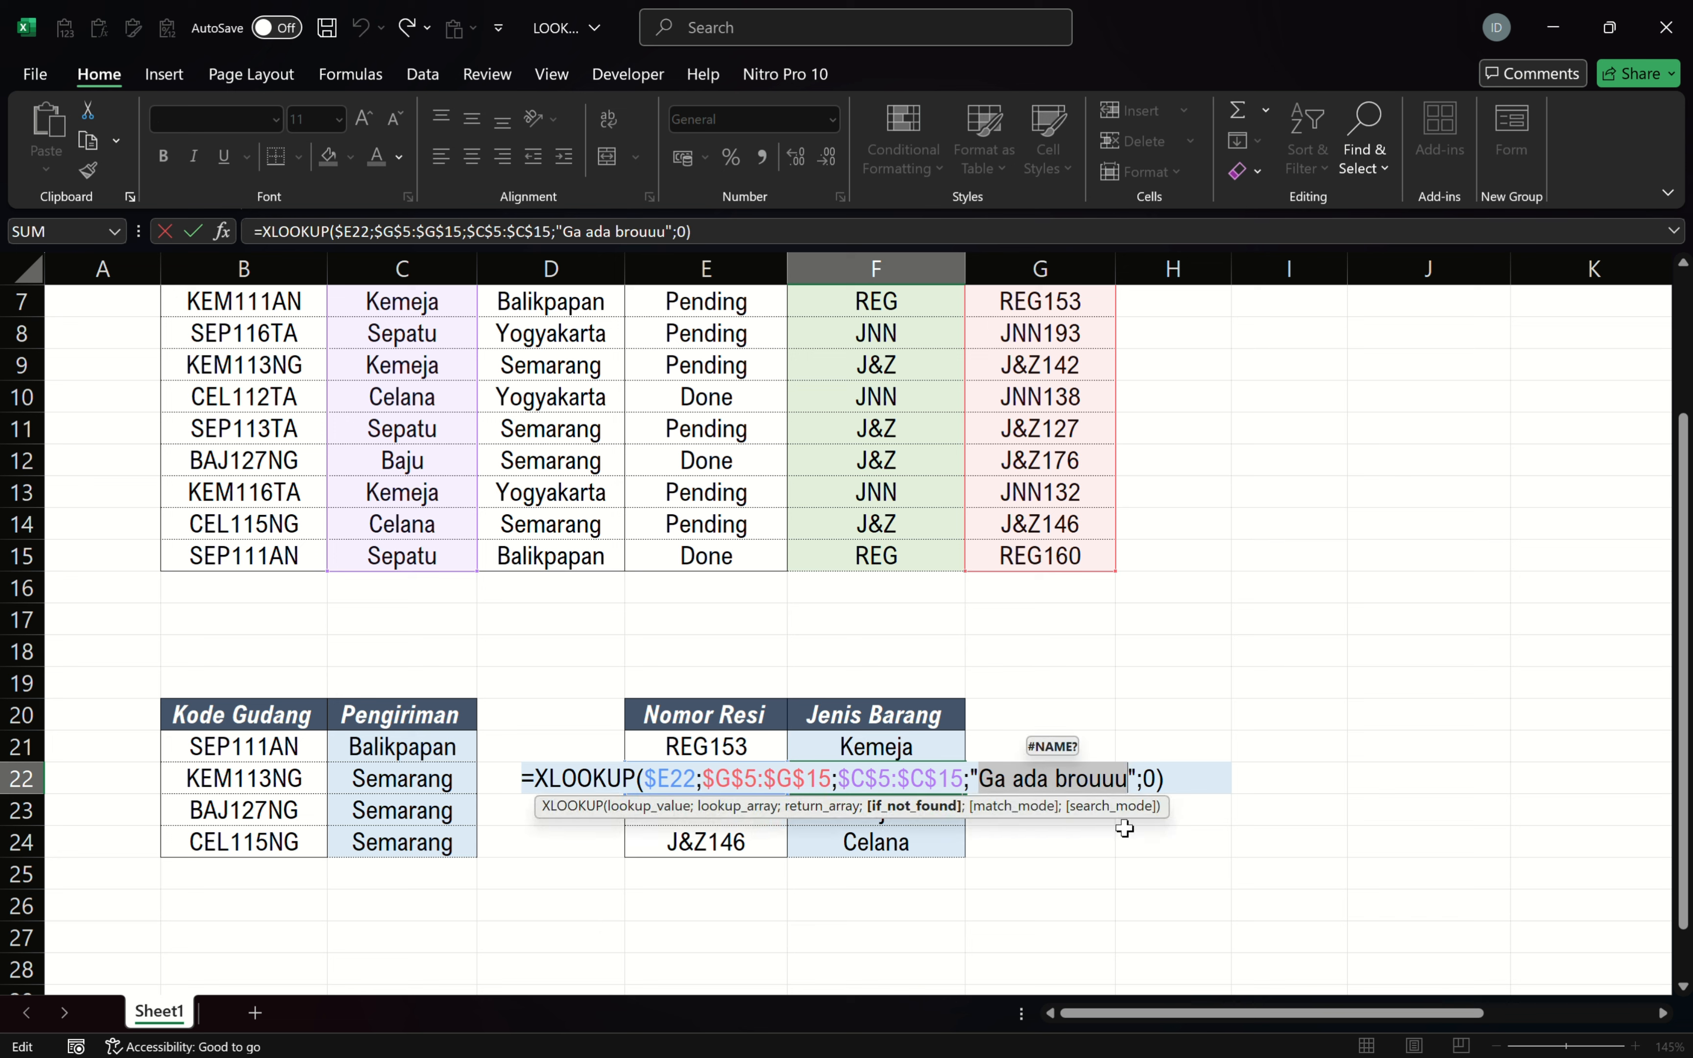
click(1082, 707)
click(928, 777)
double_click(928, 777)
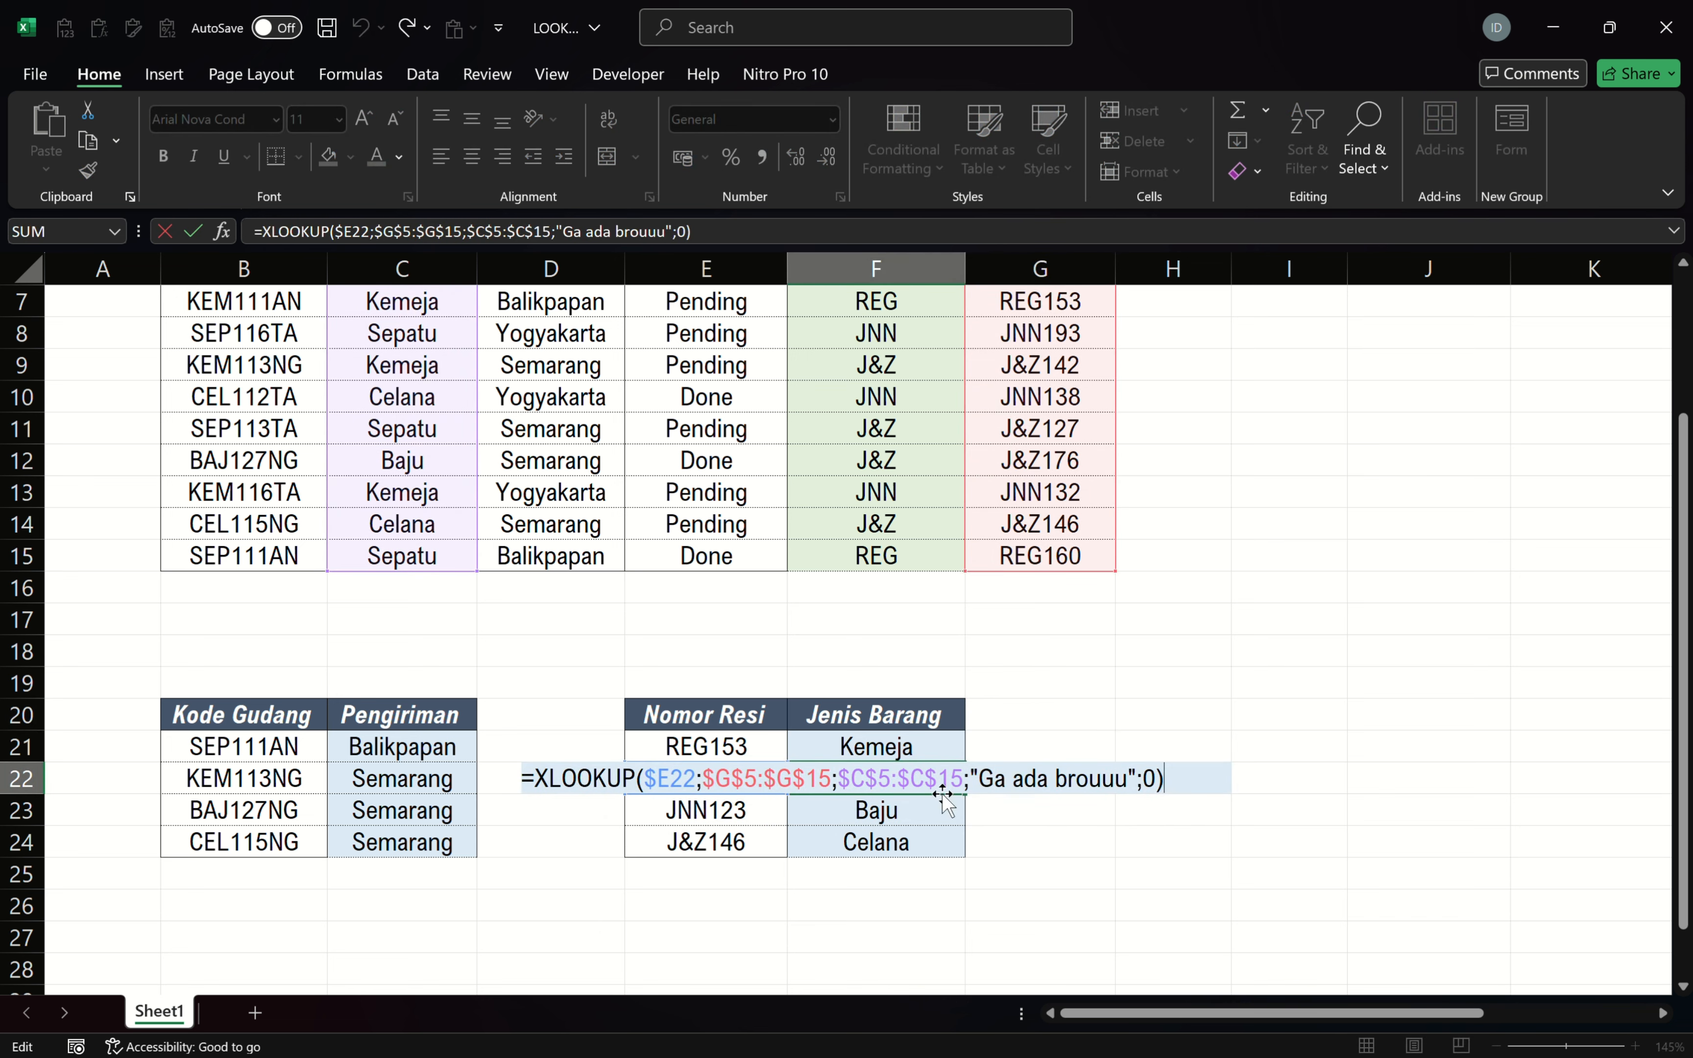
key(Escape)
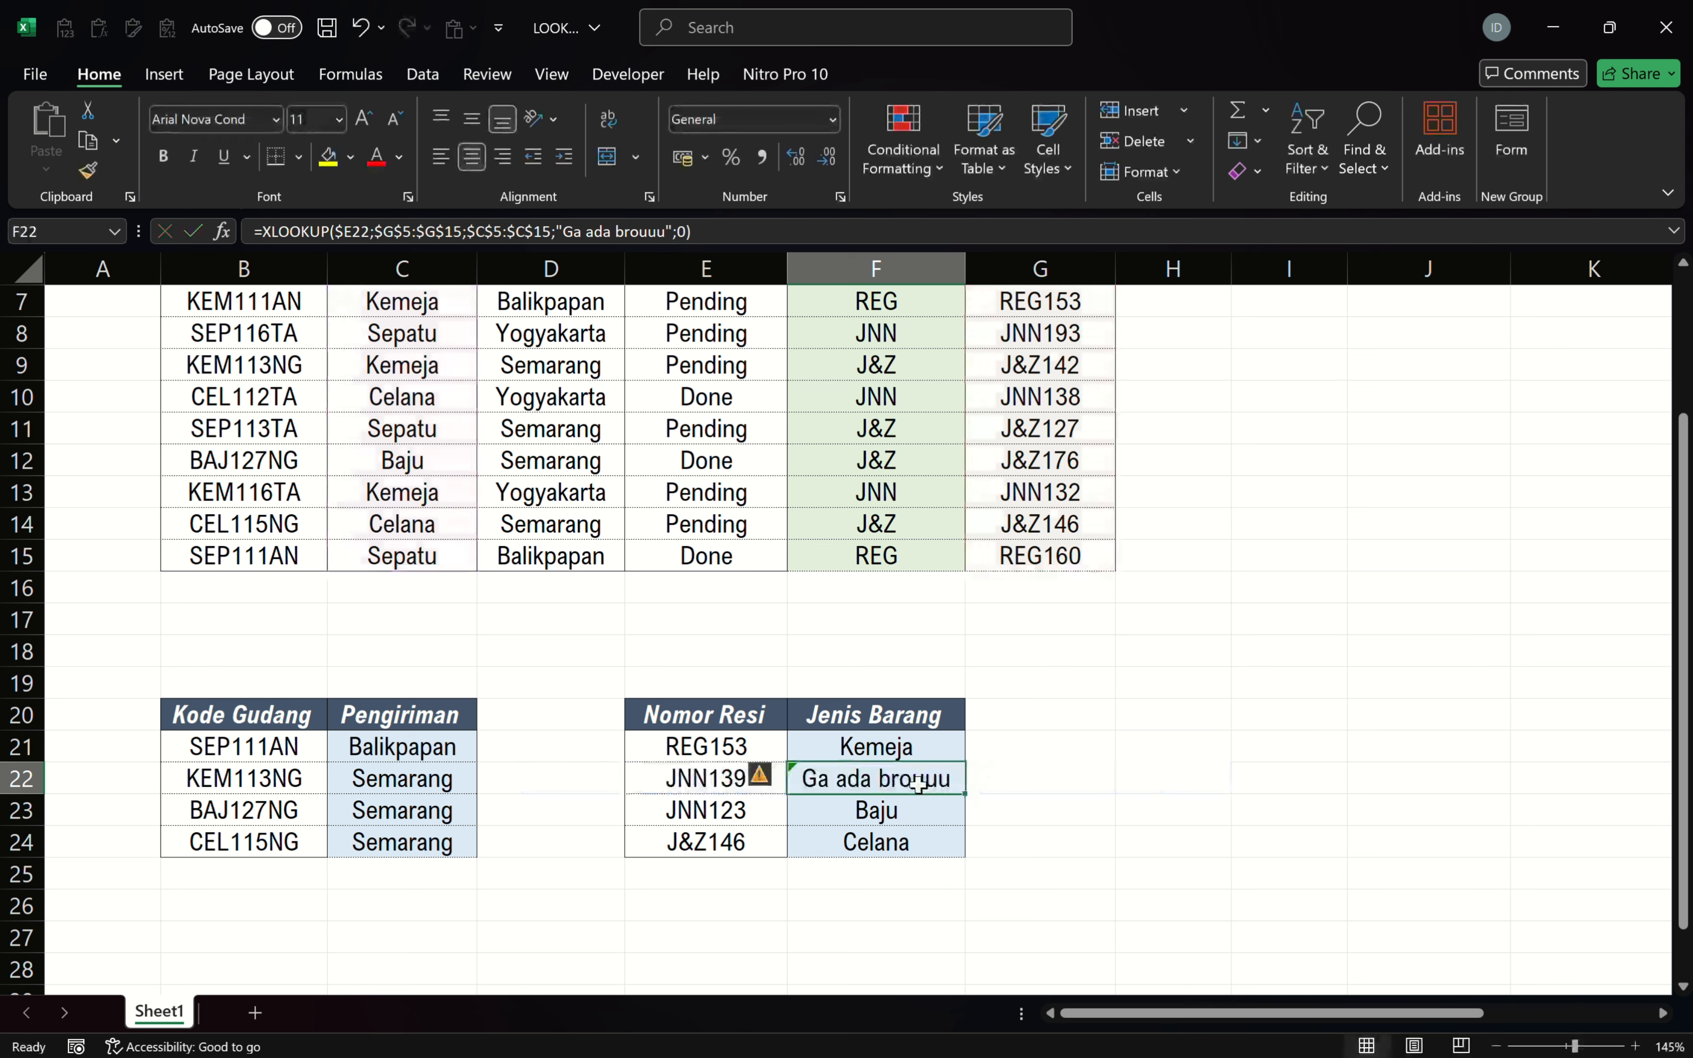
Remove both quotation marks around the not-found text Ga ada brouuu in the XLOOKUP formula in F22.
double_click(918, 786)
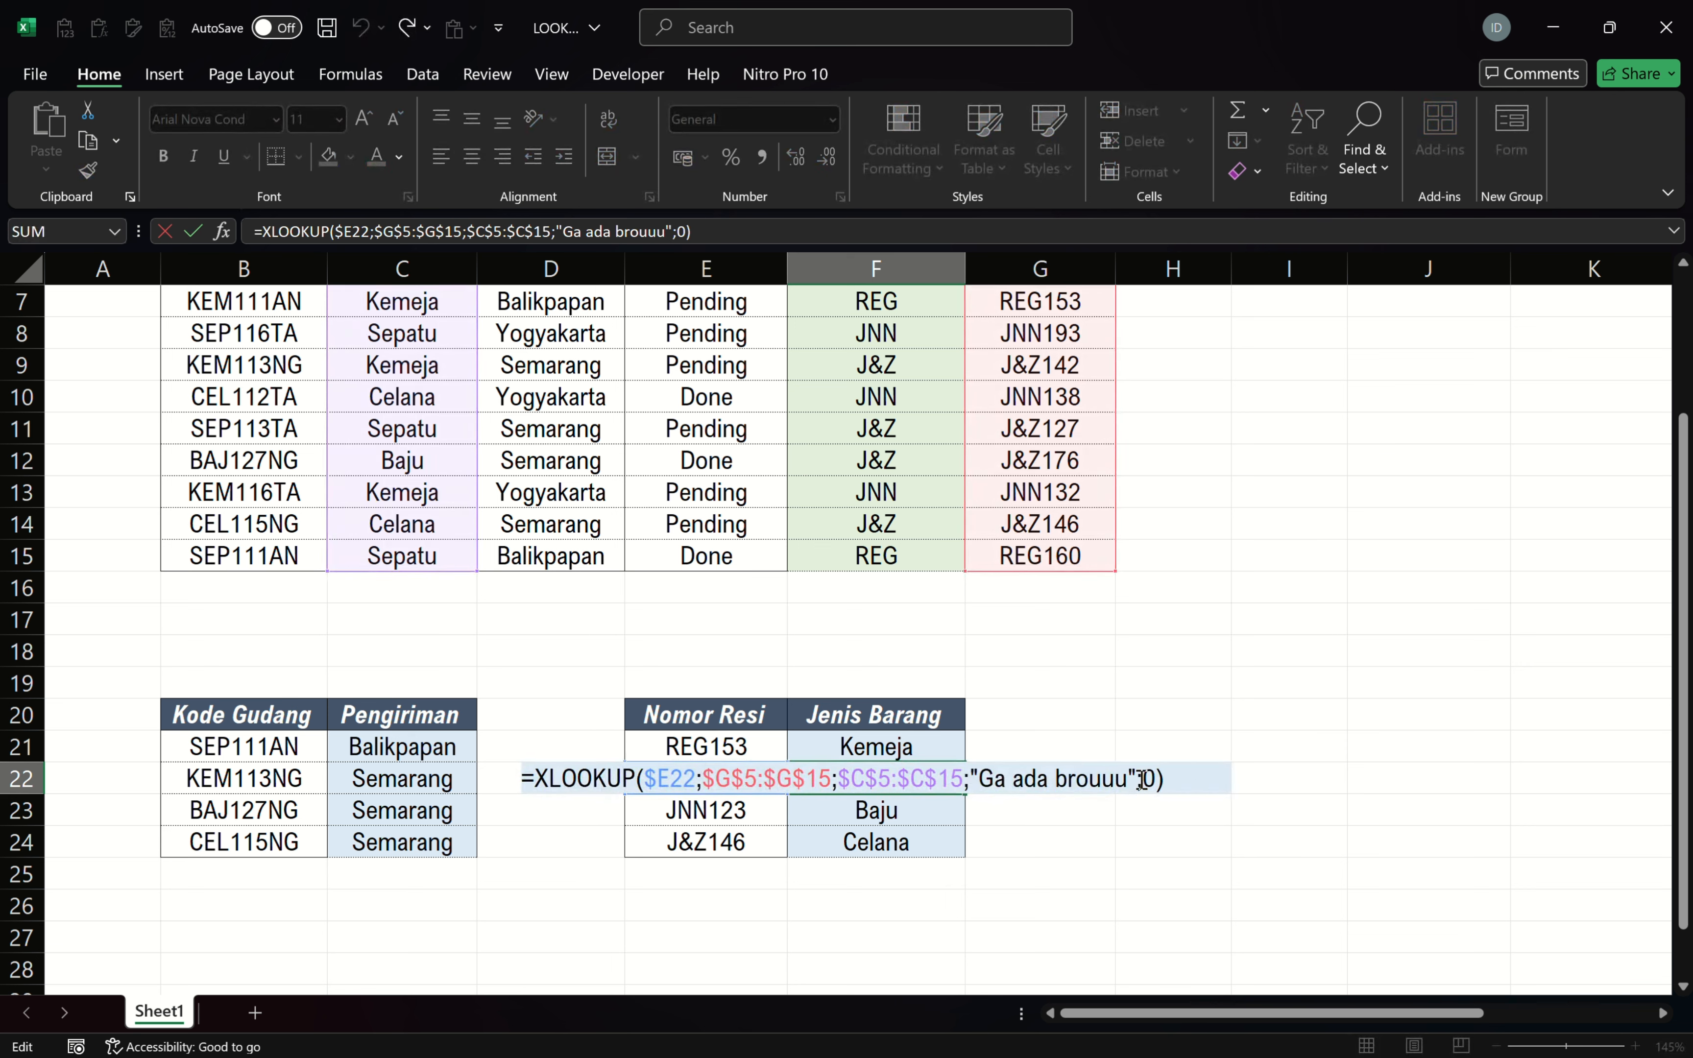
drag(1137, 777, 1130, 776)
click(980, 779)
key(BackSpace)
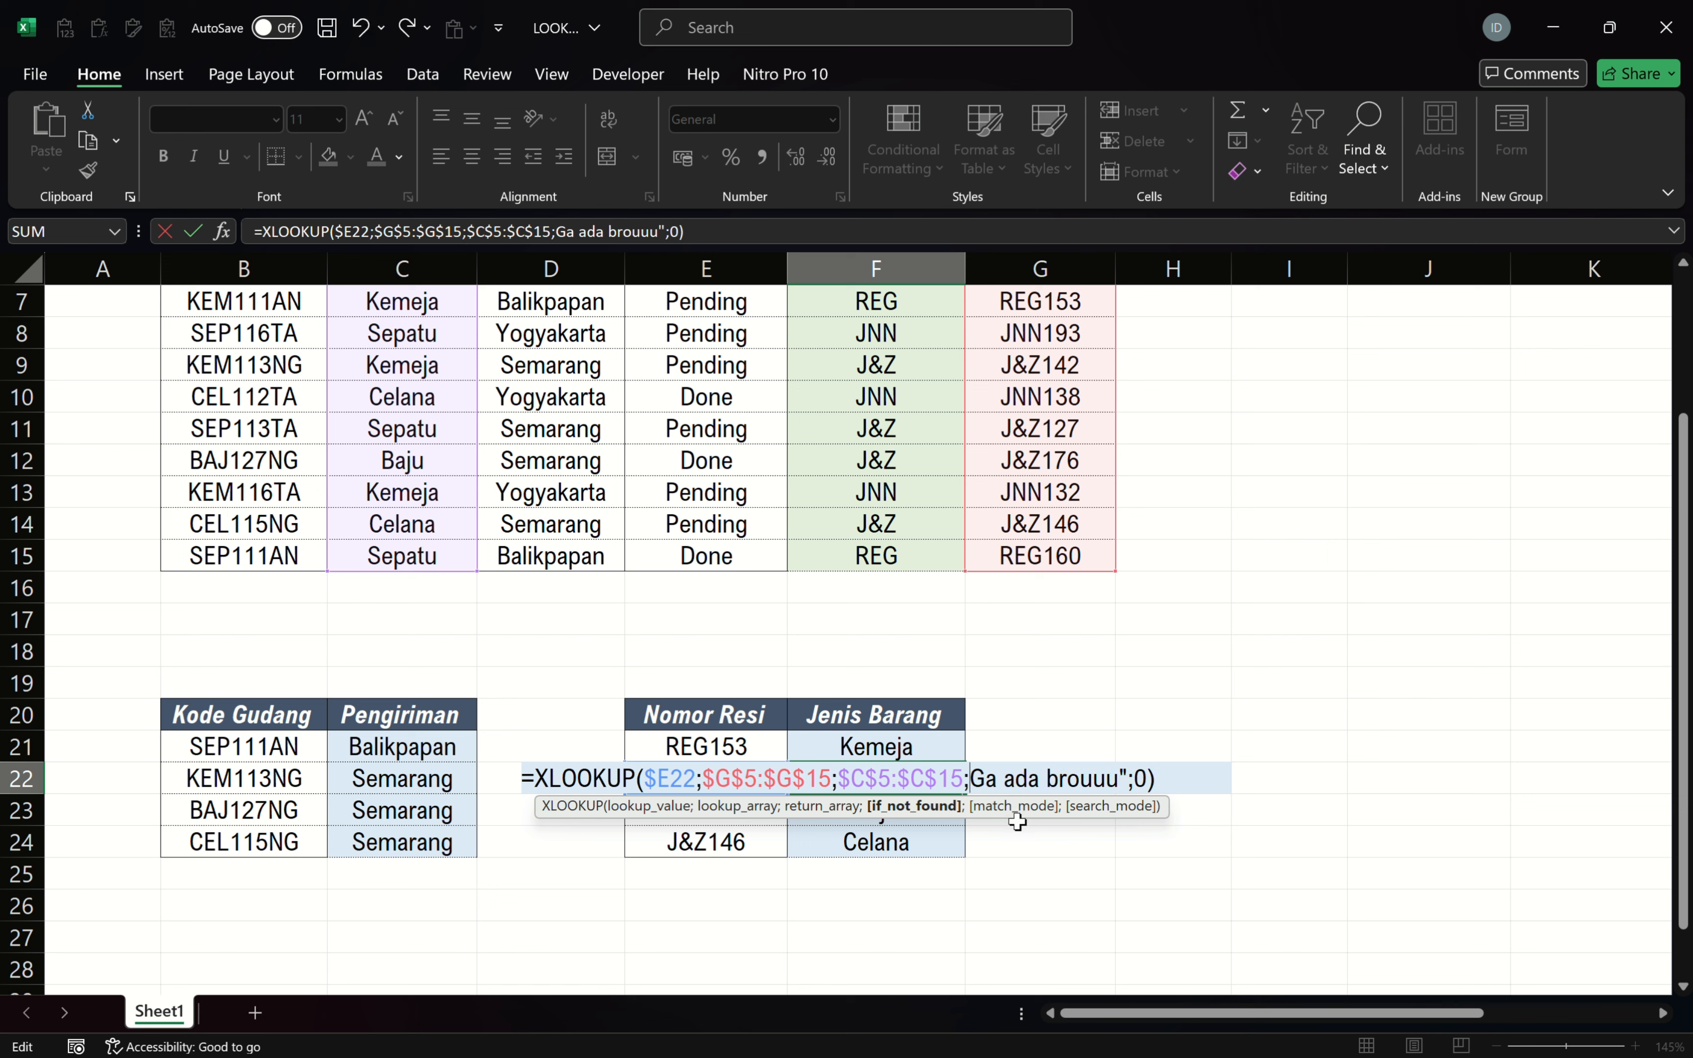
click(1129, 777)
key(BackSpace)
key(Return)
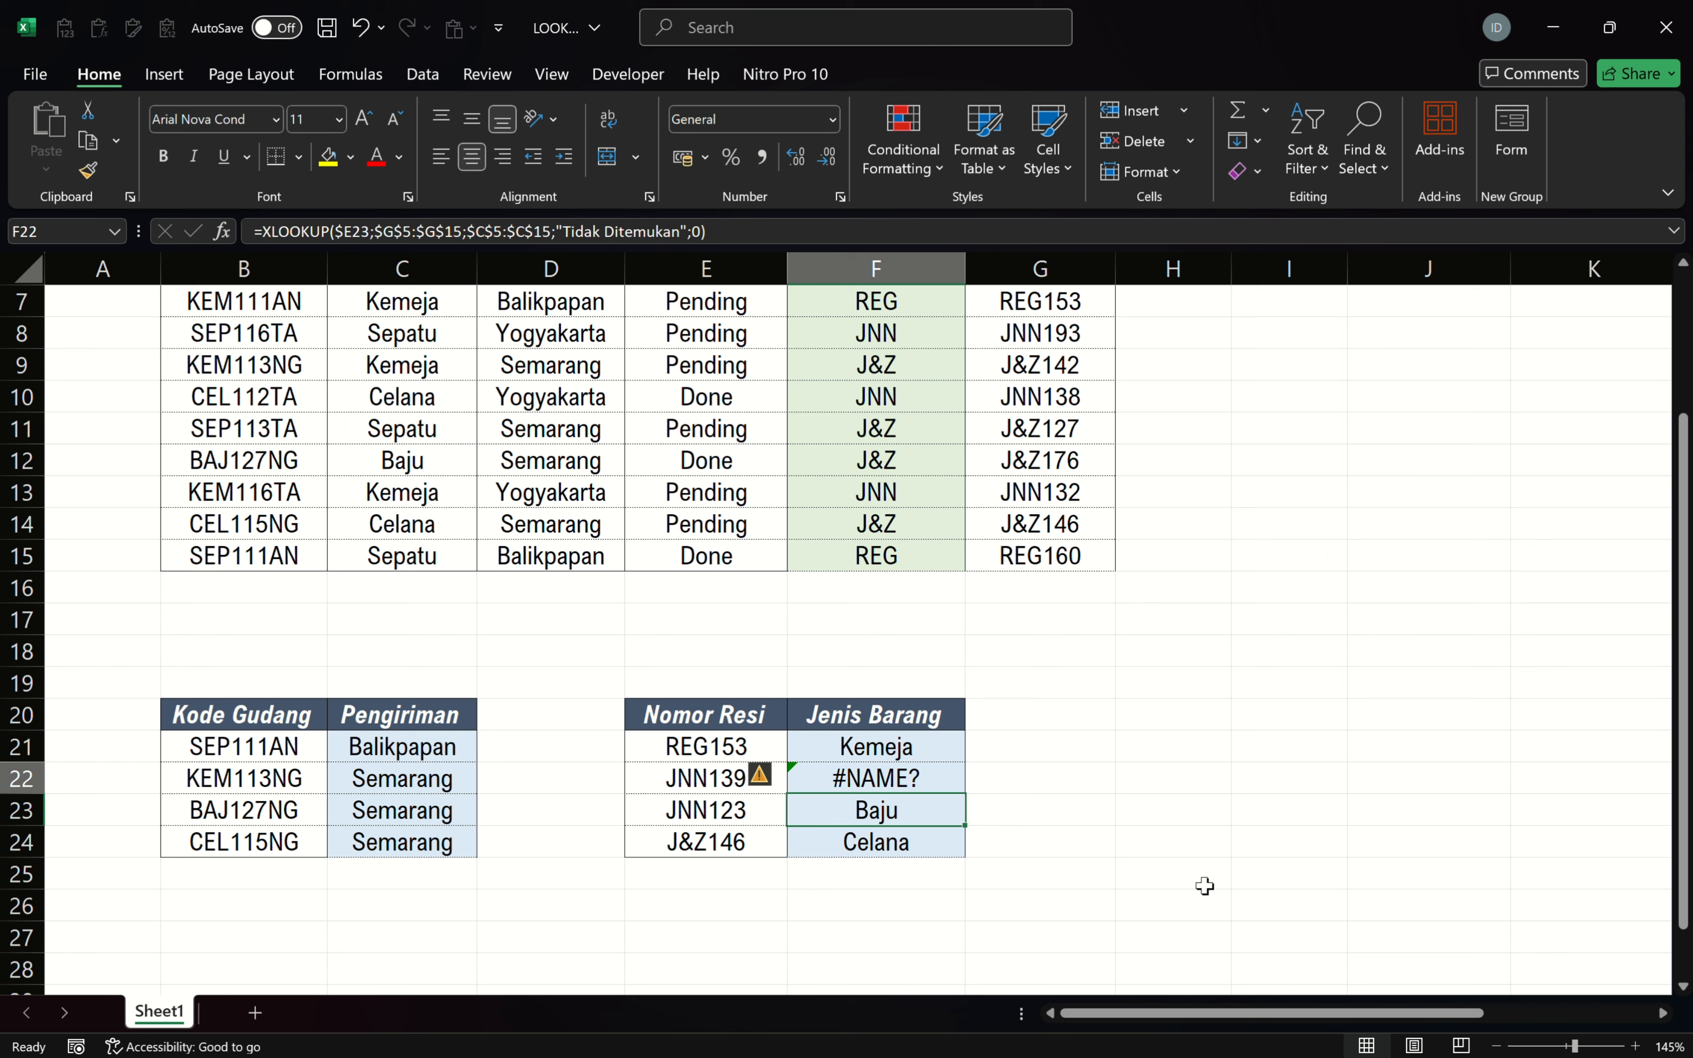
Put the quotation marks back around Ga ada brouuu in the XLOOKUP formula in F22.
key(F2)
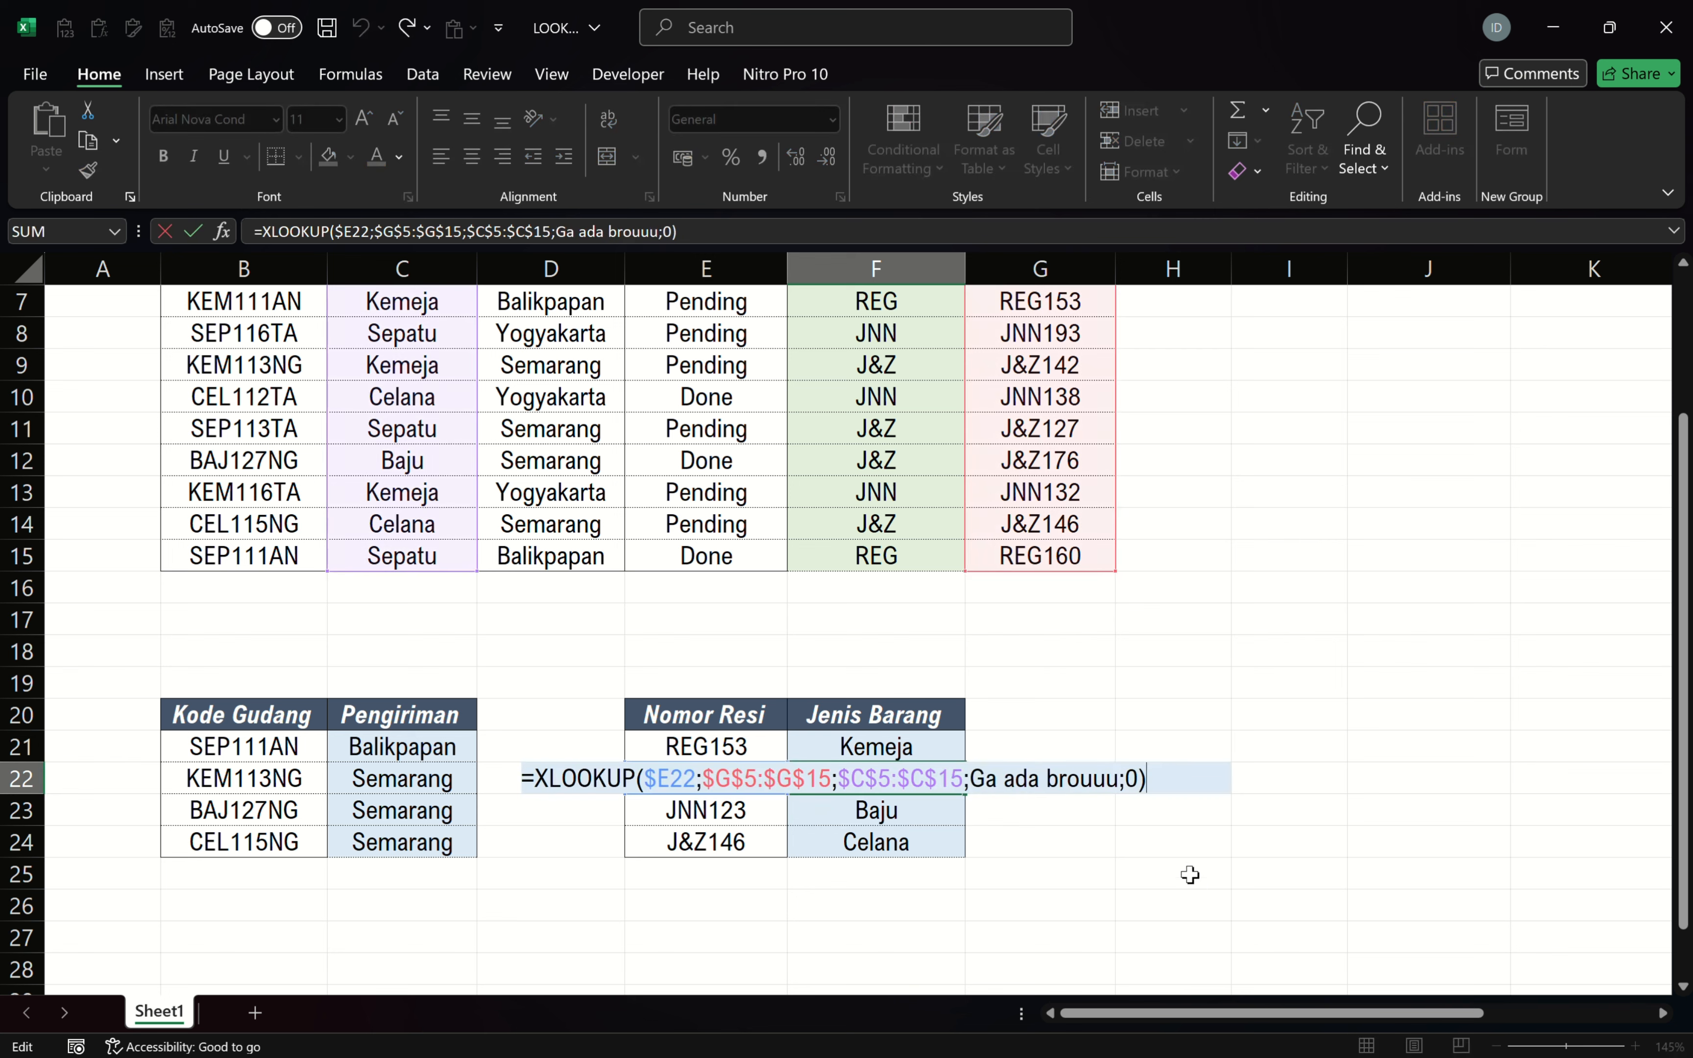
click(974, 784)
text(")
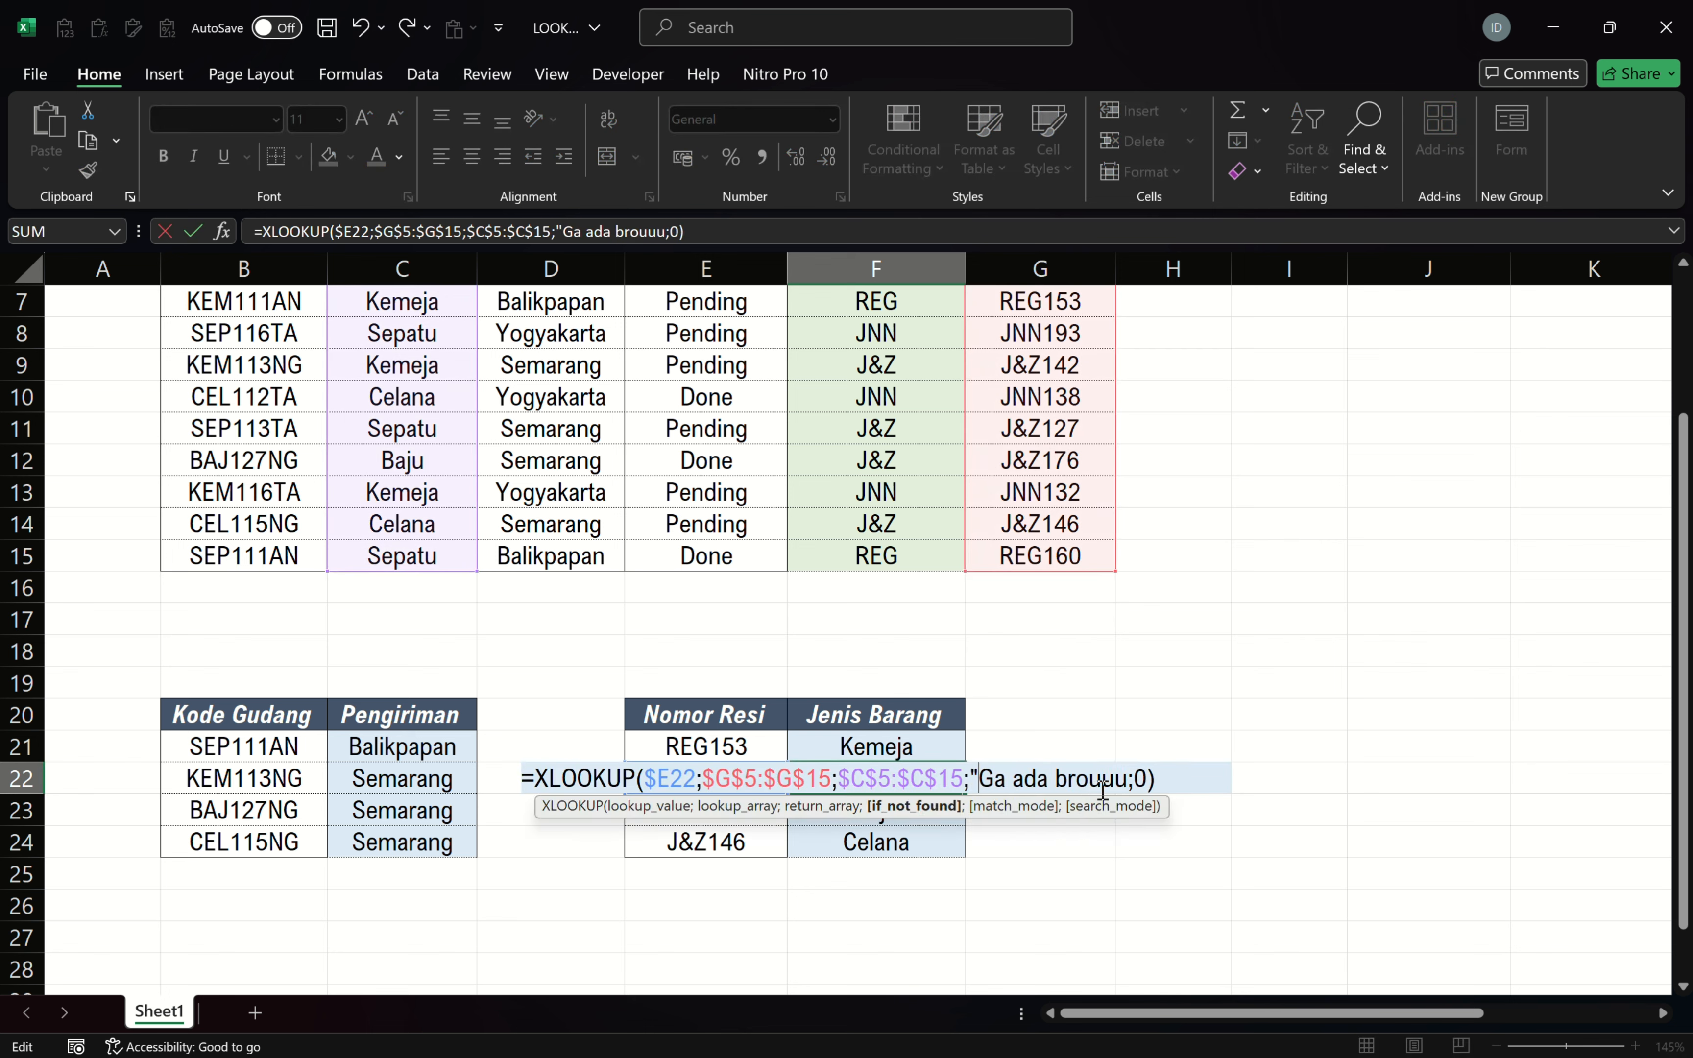
click(1128, 782)
text(")
key(Return)
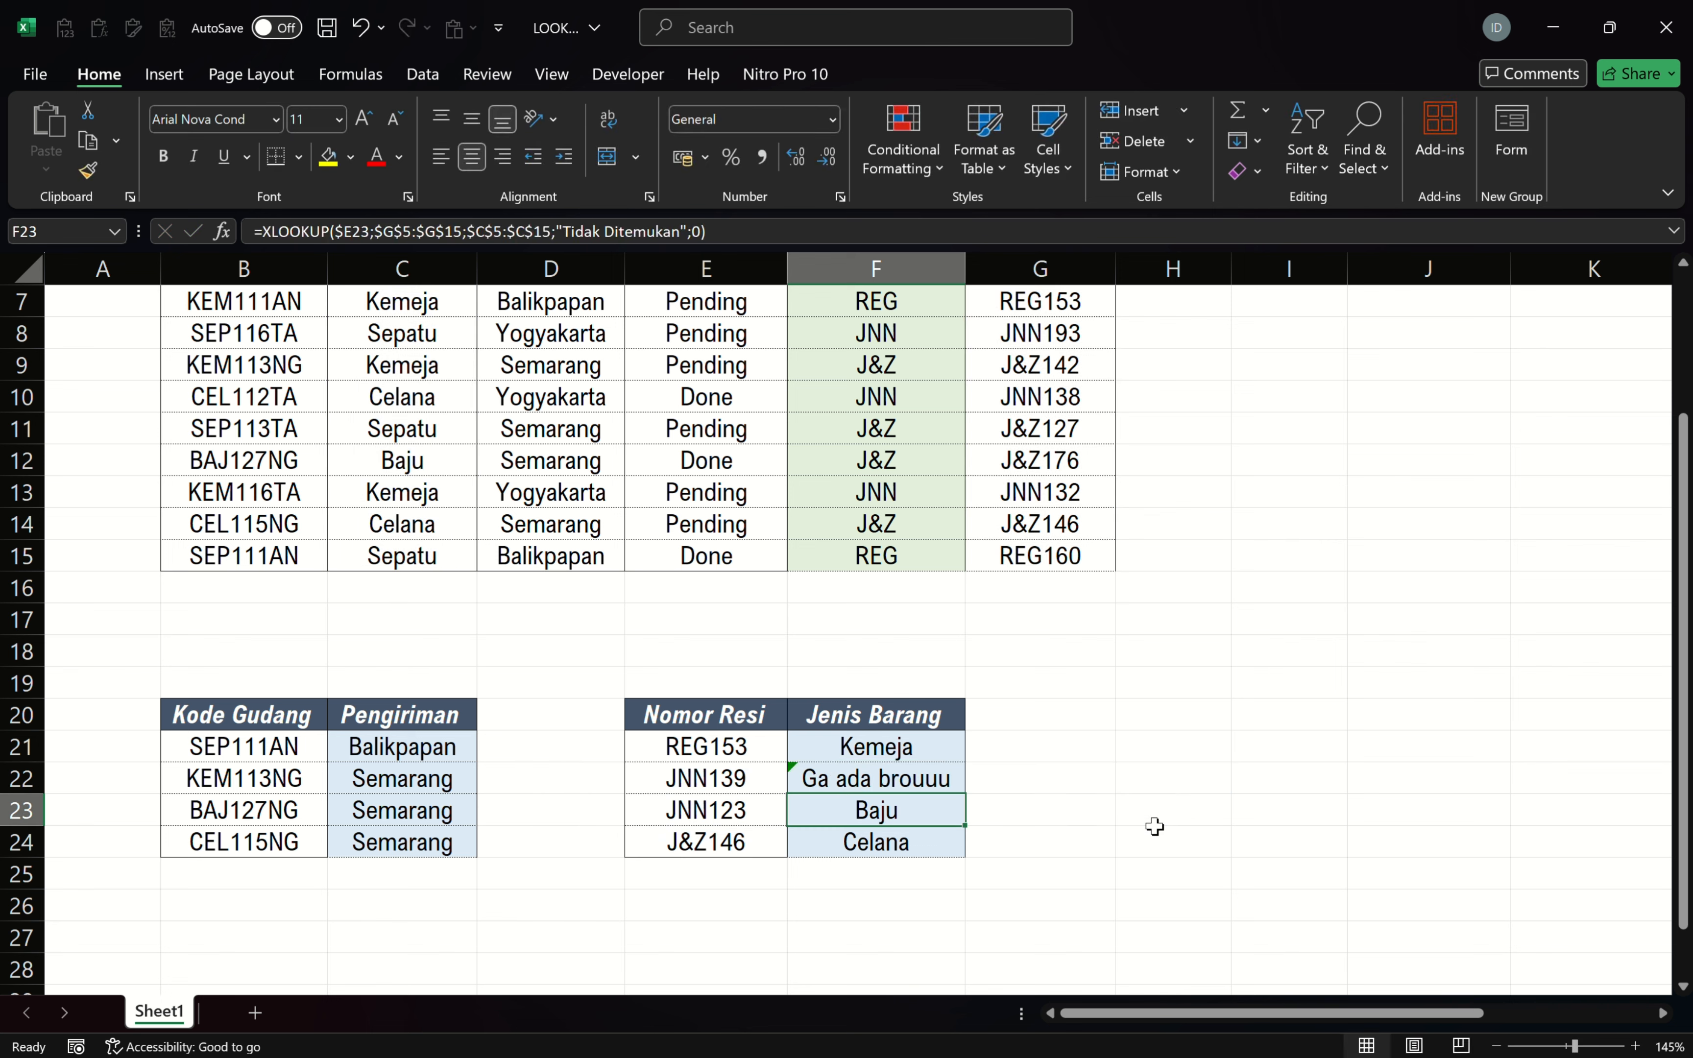
Review the HLOOKUP formulas in F5:F15, the Pengiriman lookup in C21 and the XLOOKUP formula in F21.
scroll(1154, 827, up, 2)
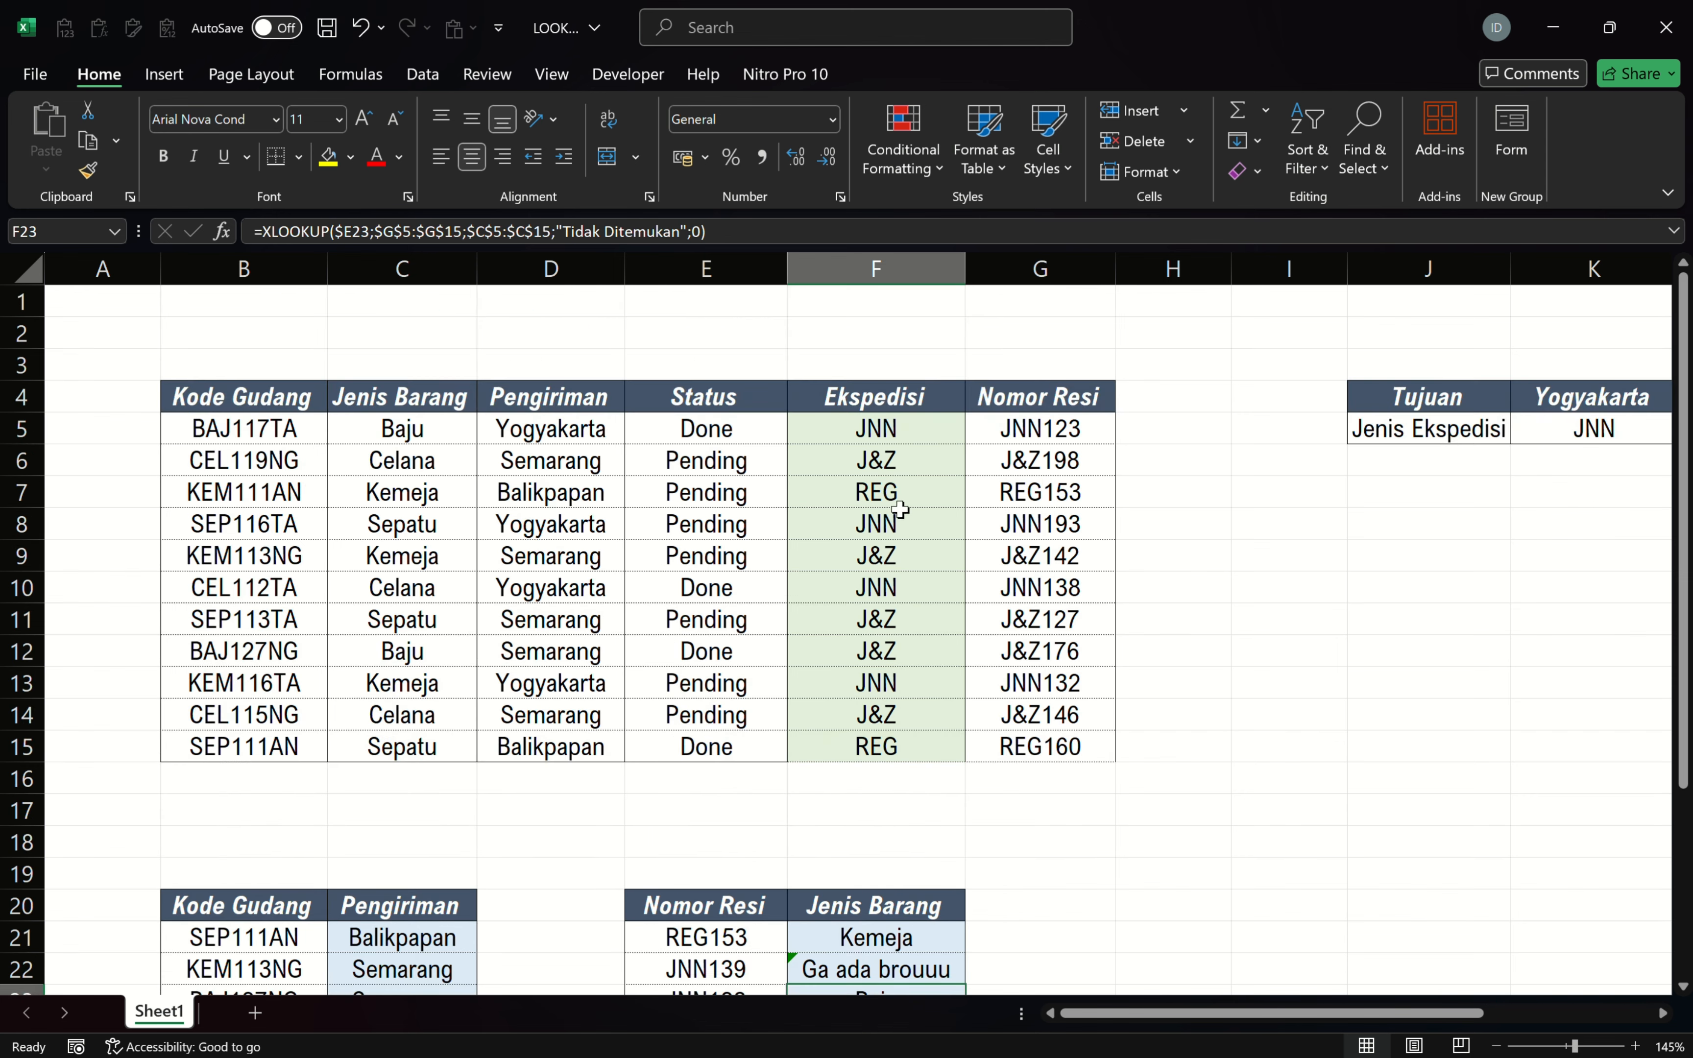
drag(930, 435, 940, 738)
scroll(539, 783, down, 2)
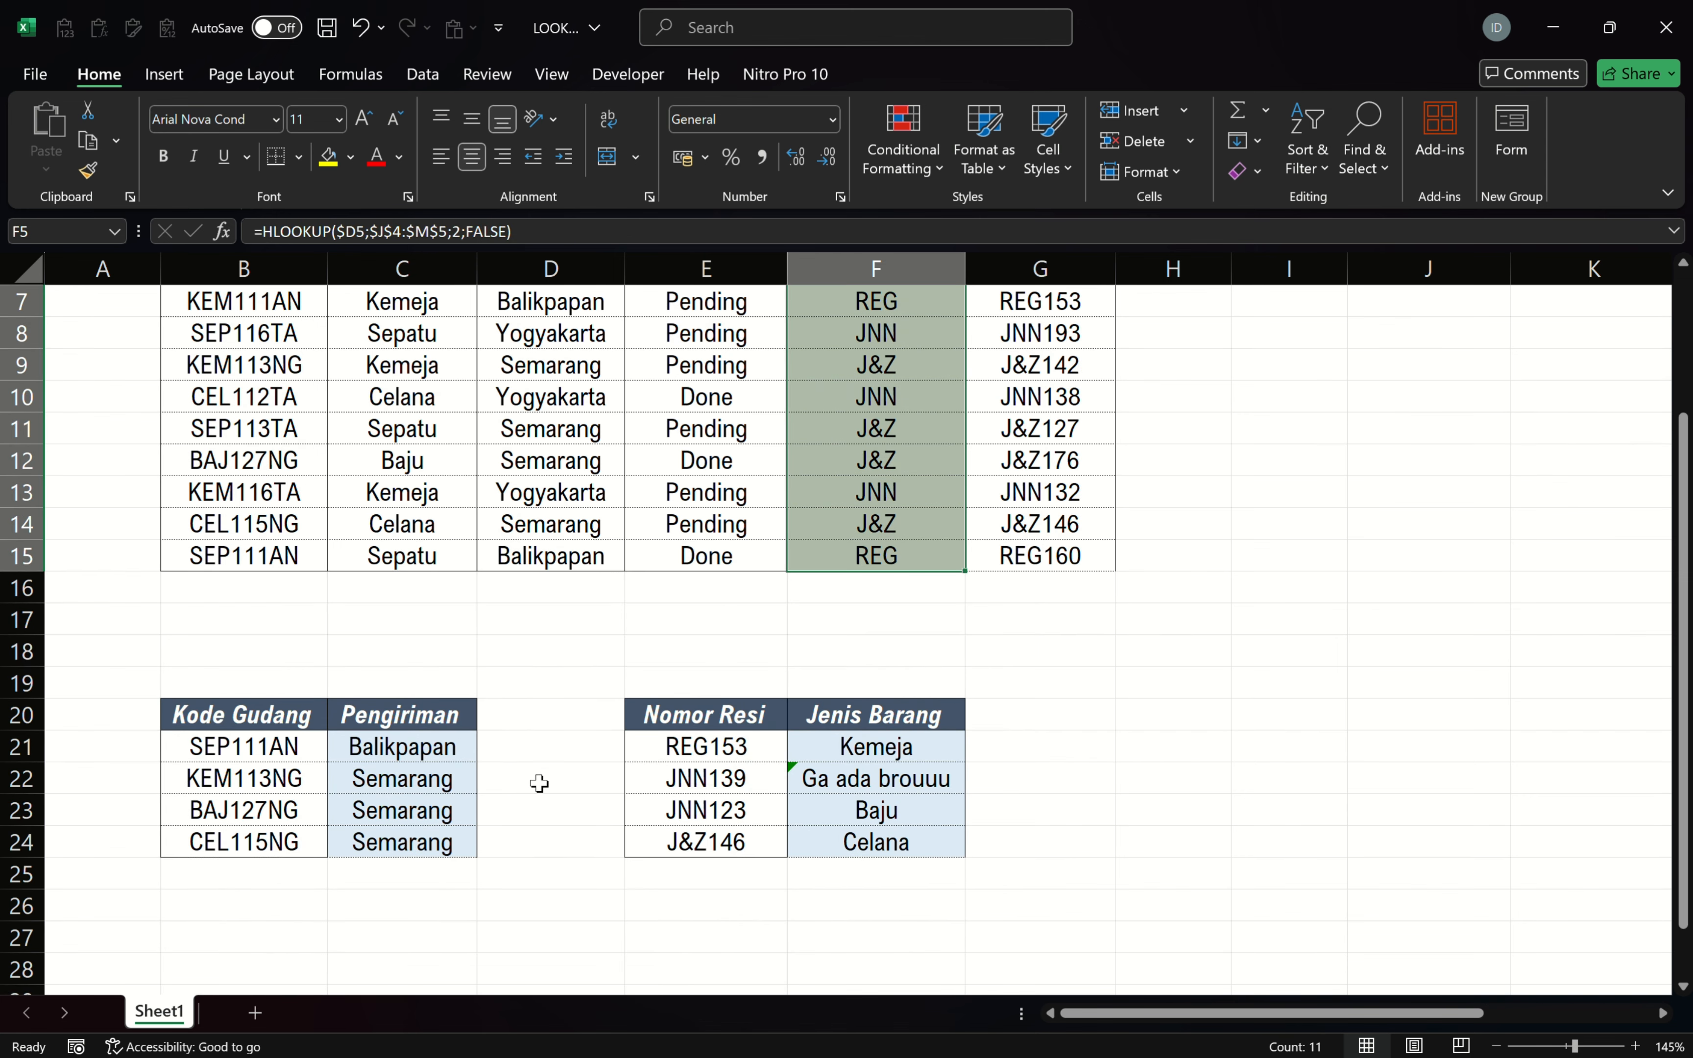
click(455, 753)
click(902, 760)
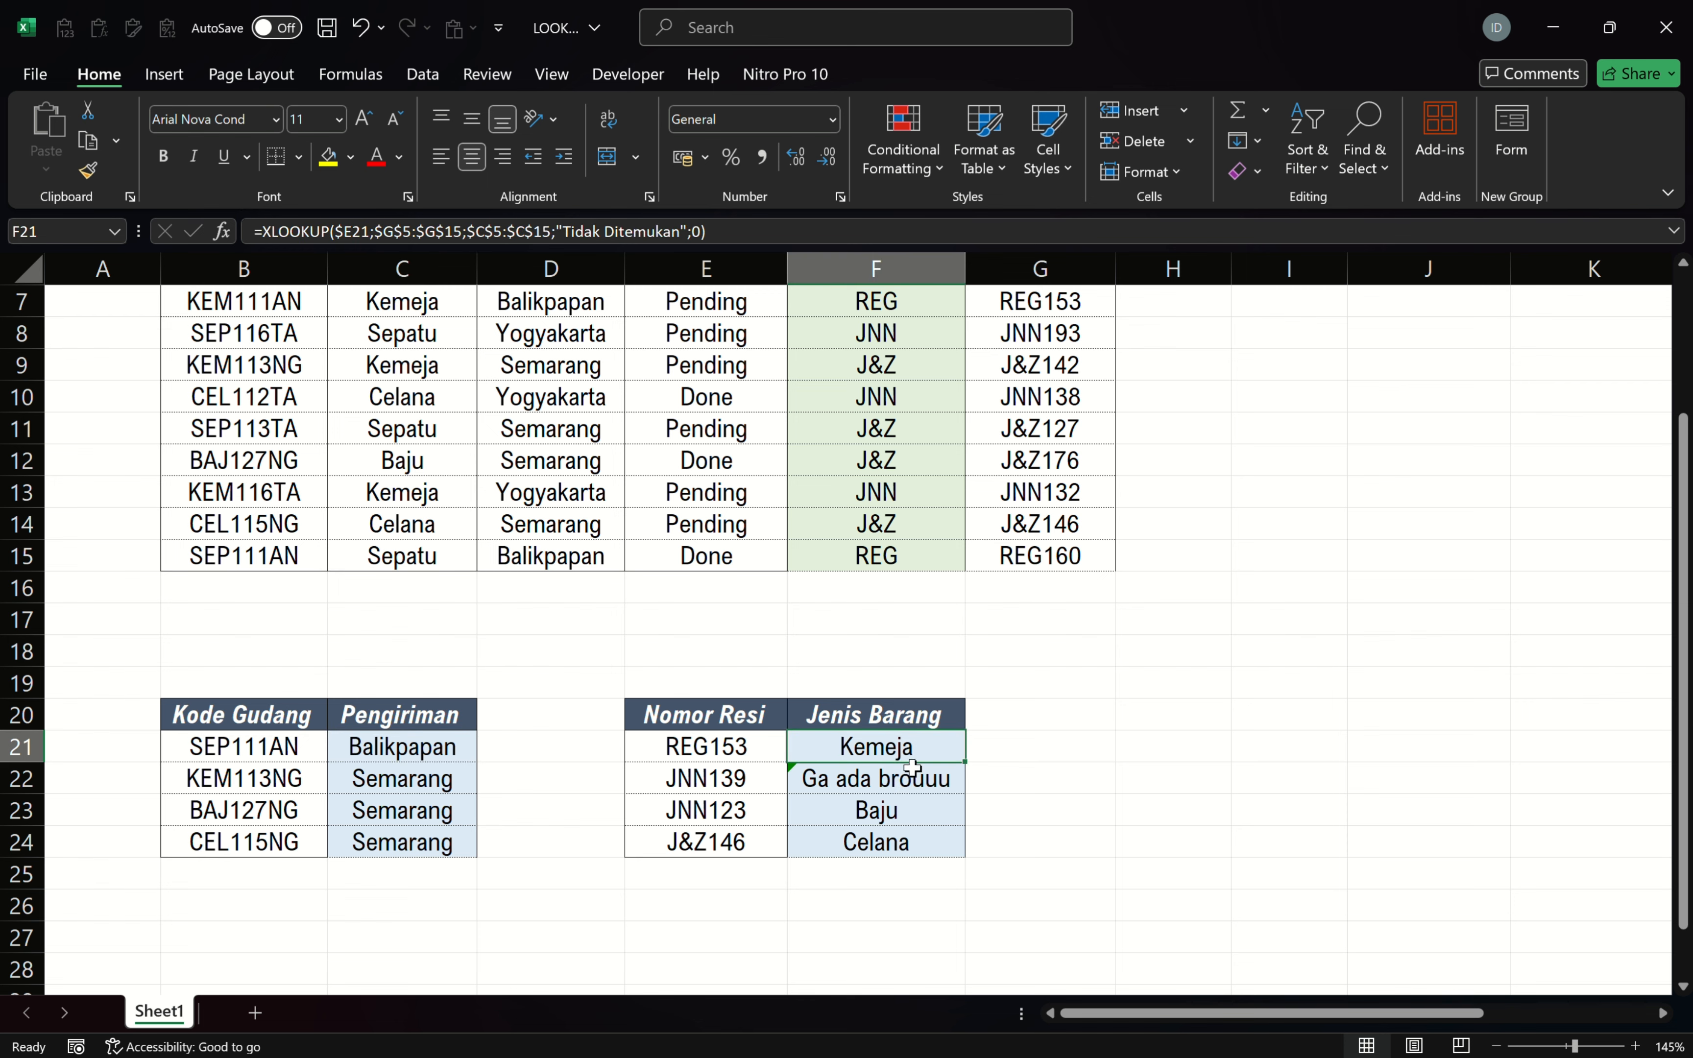
scroll(930, 813, up, 1)
scroll(929, 814, up, 1)
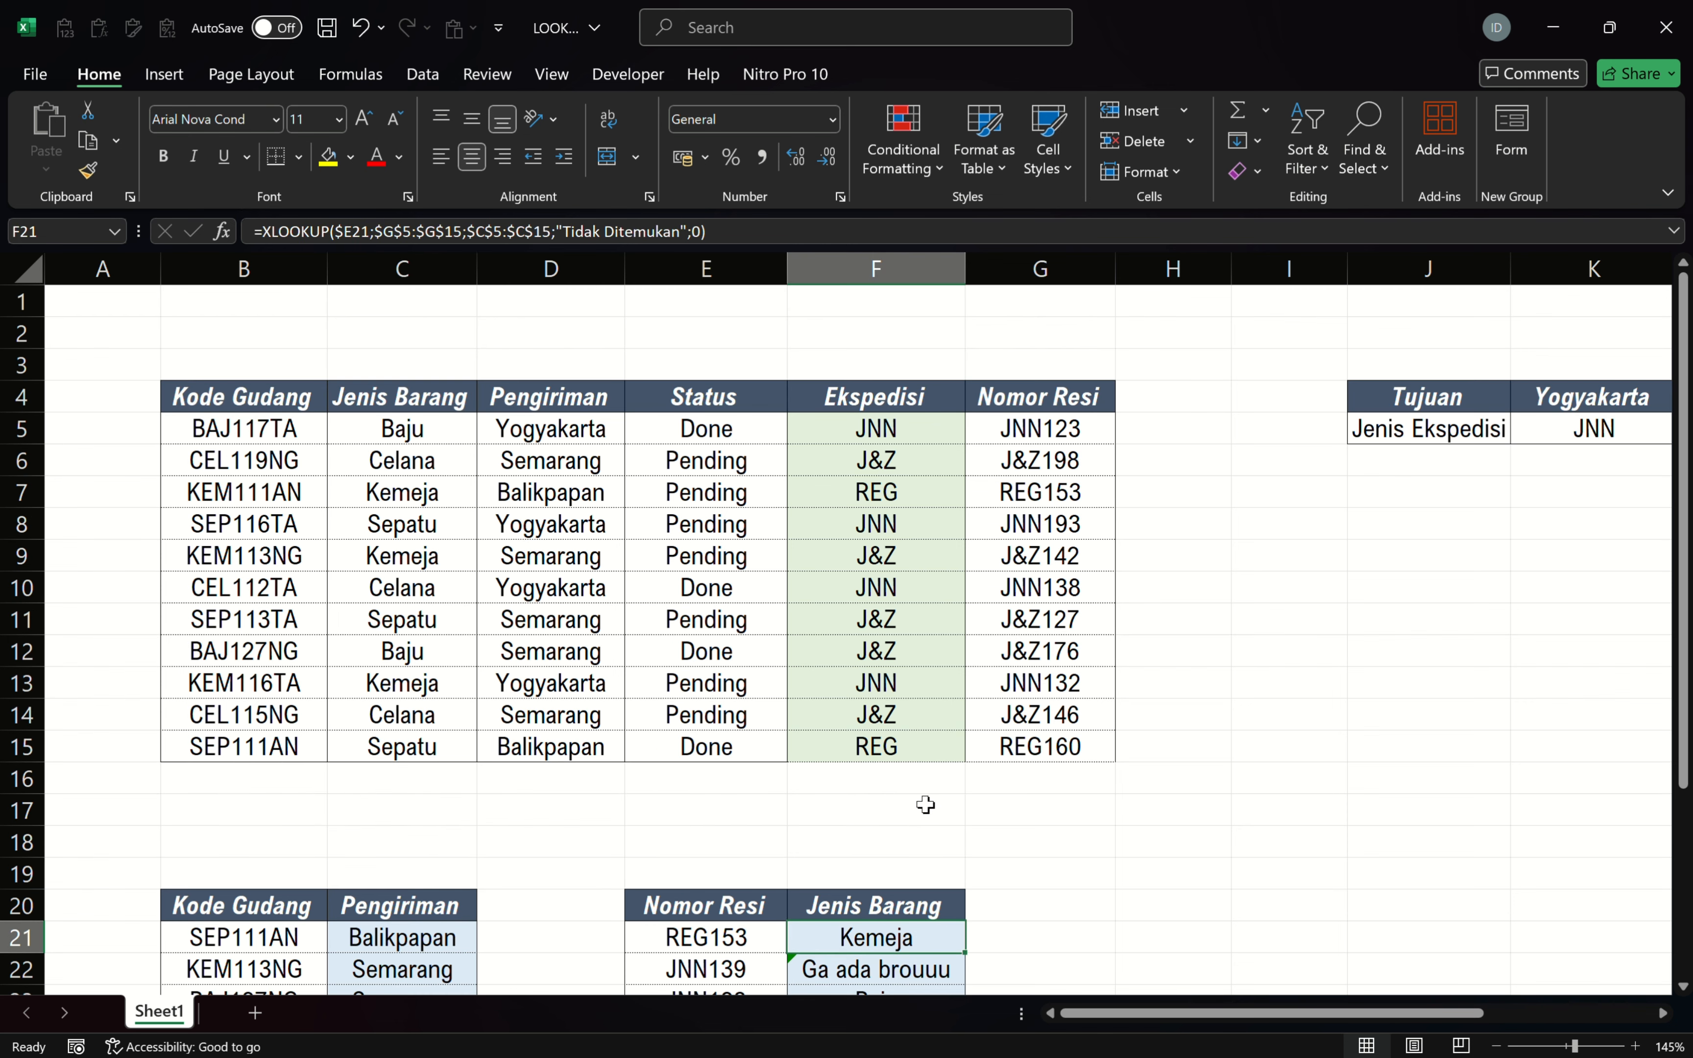